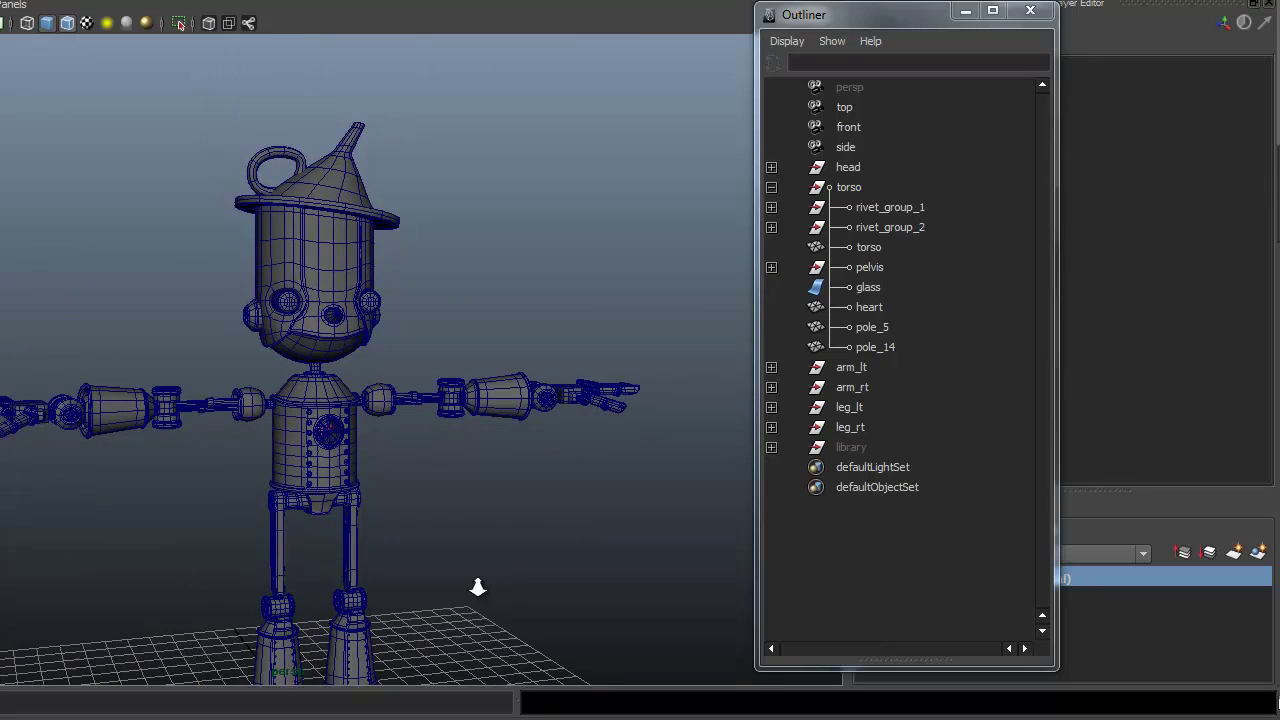
Step: Examine the robot's left arm from the shoulder to the fingers
alt+middle_drag(465, 590, 470, 526)
alt+right_drag(443, 526, 555, 536)
alt+drag(555, 536, 429, 563)
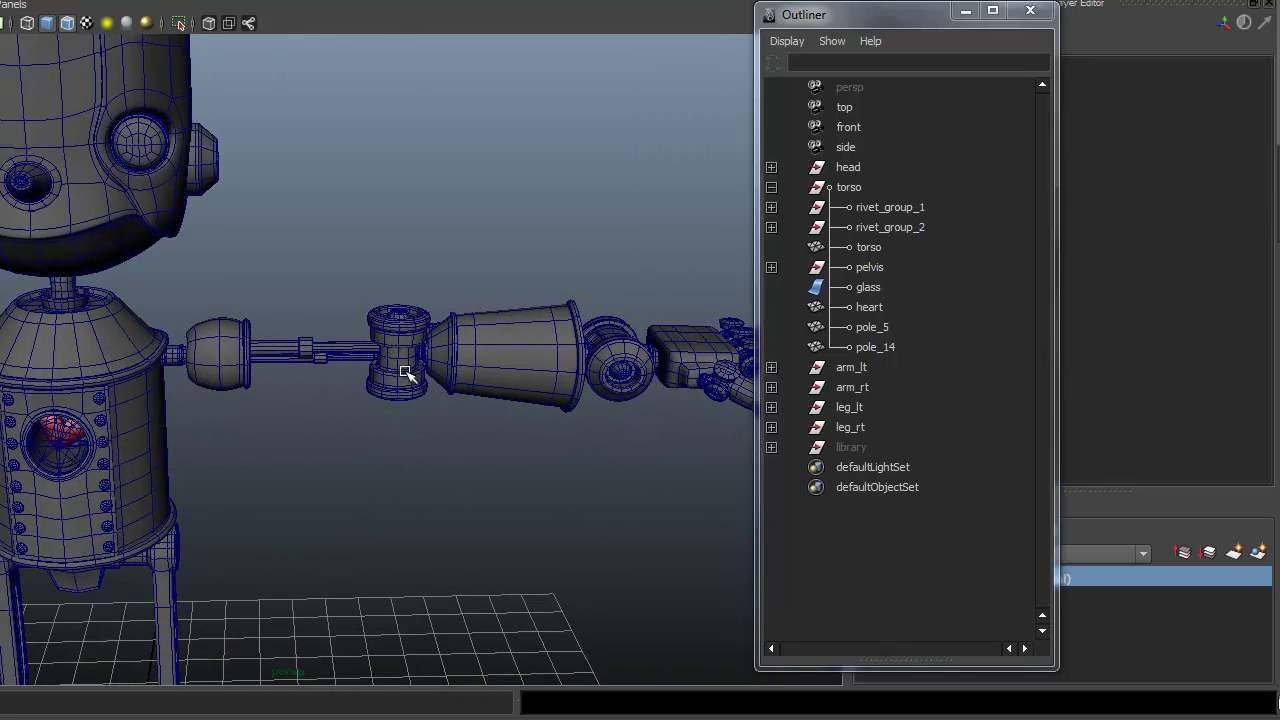
alt+middle_drag(529, 512, 433, 516)
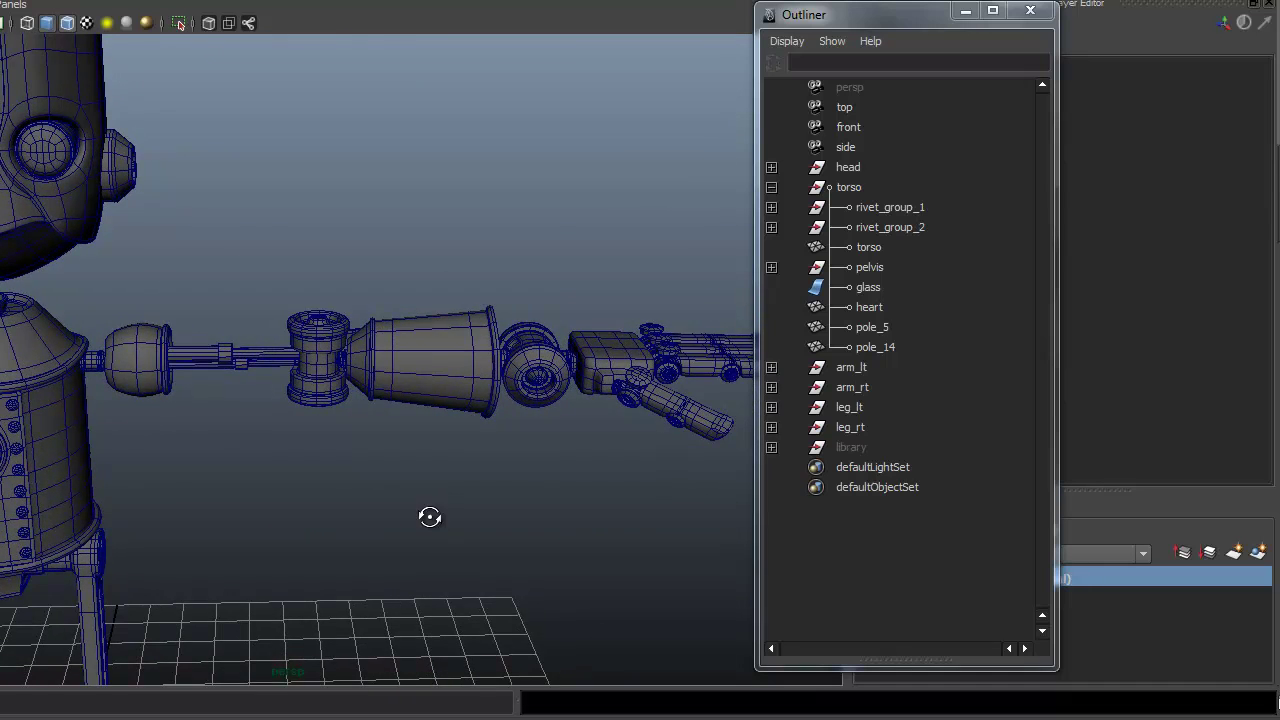
alt+drag(431, 516, 430, 538)
alt+middle_drag(553, 469, 480, 466)
alt+right_drag(480, 466, 550, 481)
alt+drag(450, 541, 443, 517)
alt+right_drag(443, 517, 343, 517)
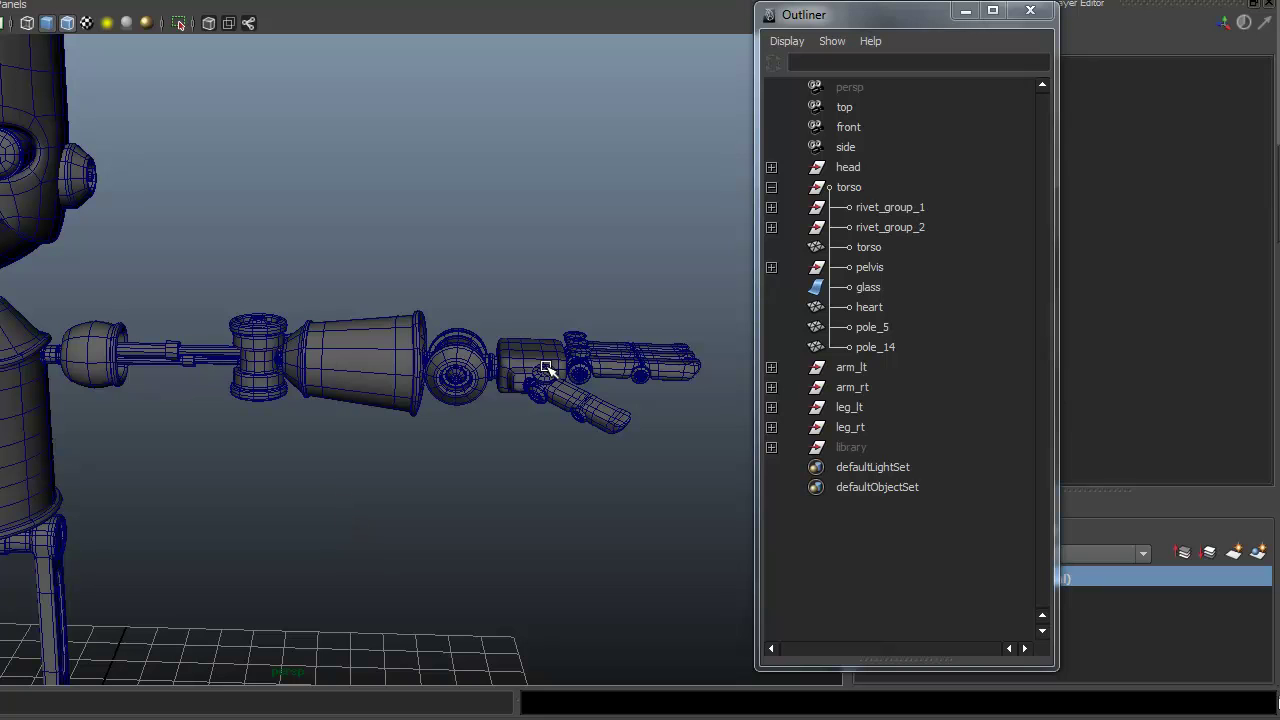
Step: Expand the arm_lt hierarchy and inspect the parts contained in upper_arm_grp, lower_arm_grp and hand_grp
click(771, 187)
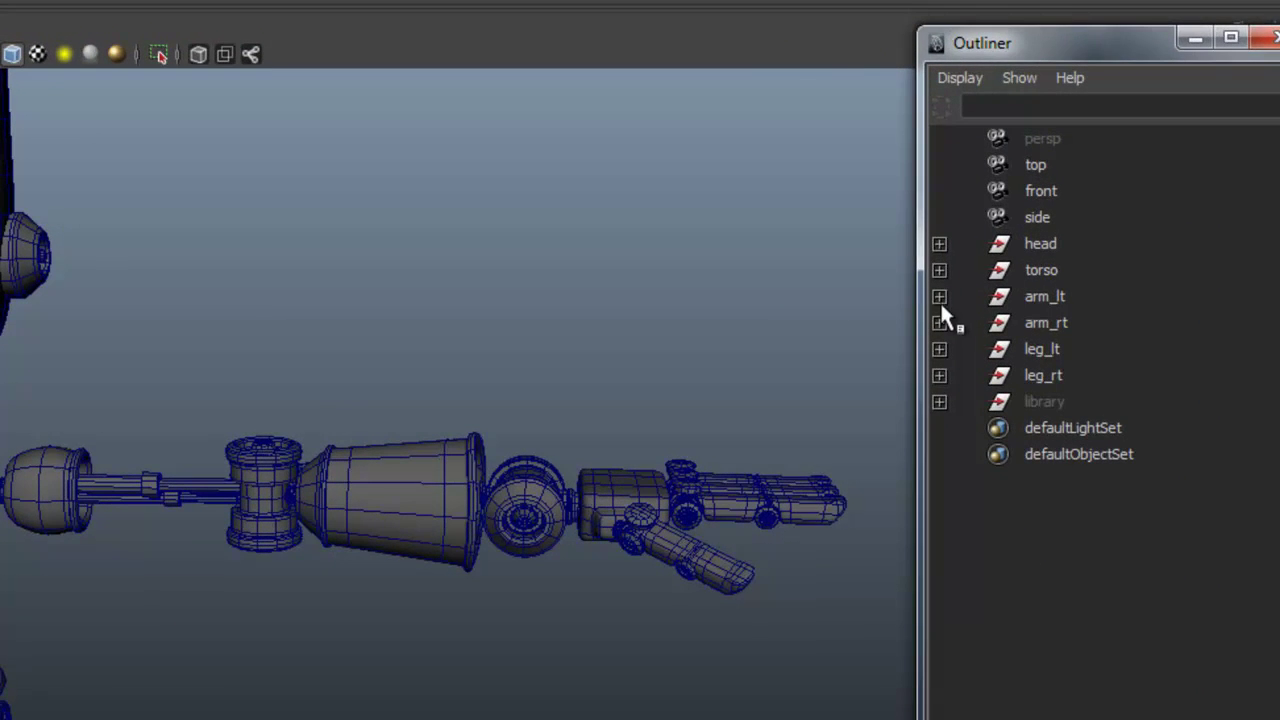
click(939, 297)
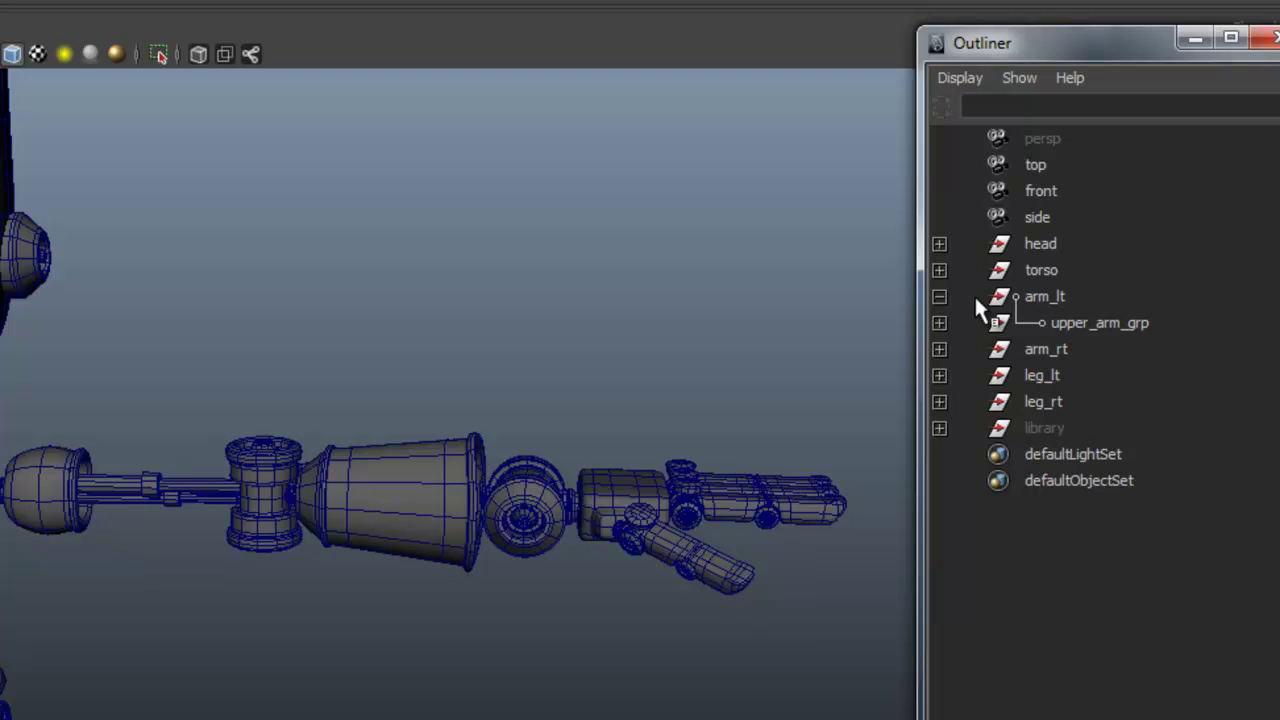
click(939, 323)
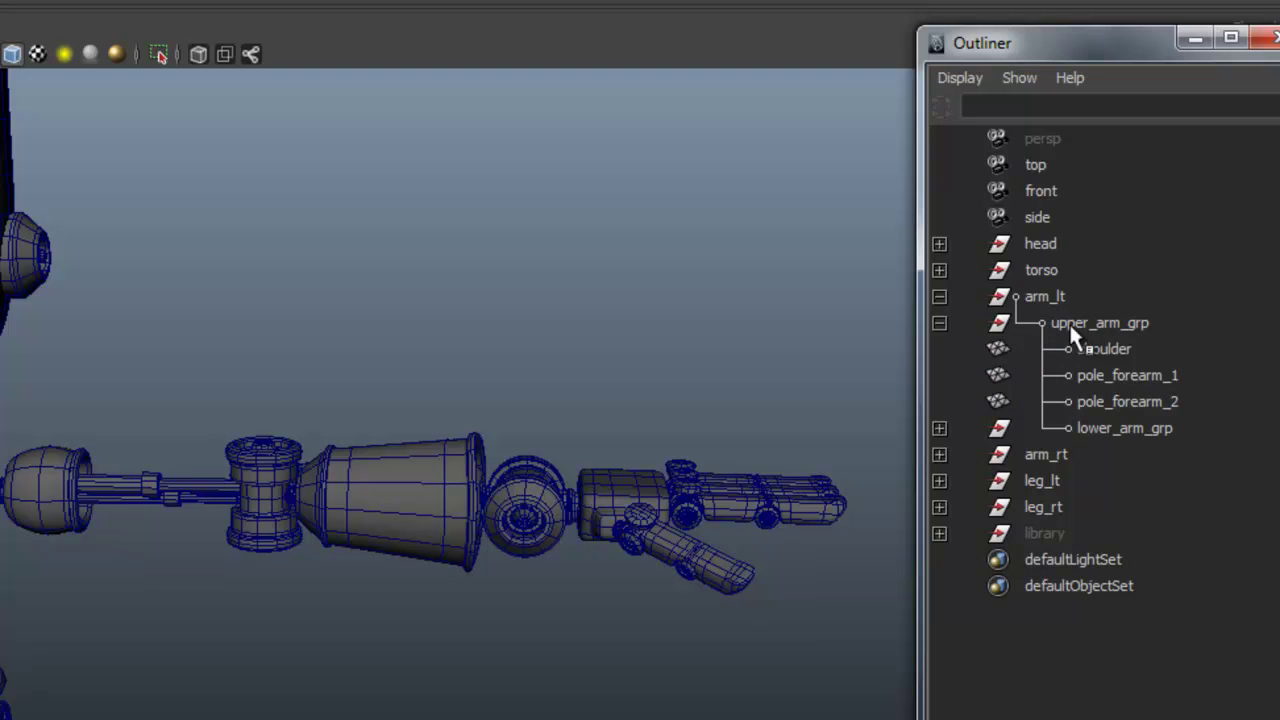
click(1105, 324)
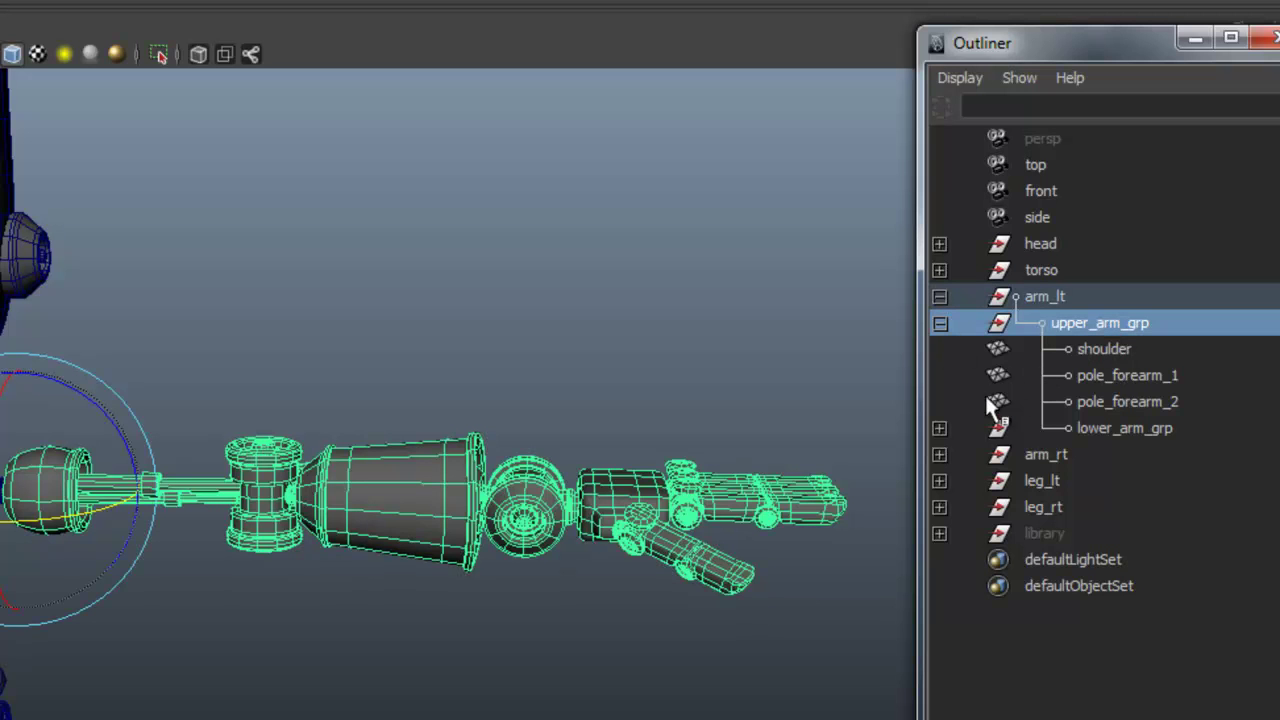
click(1133, 426)
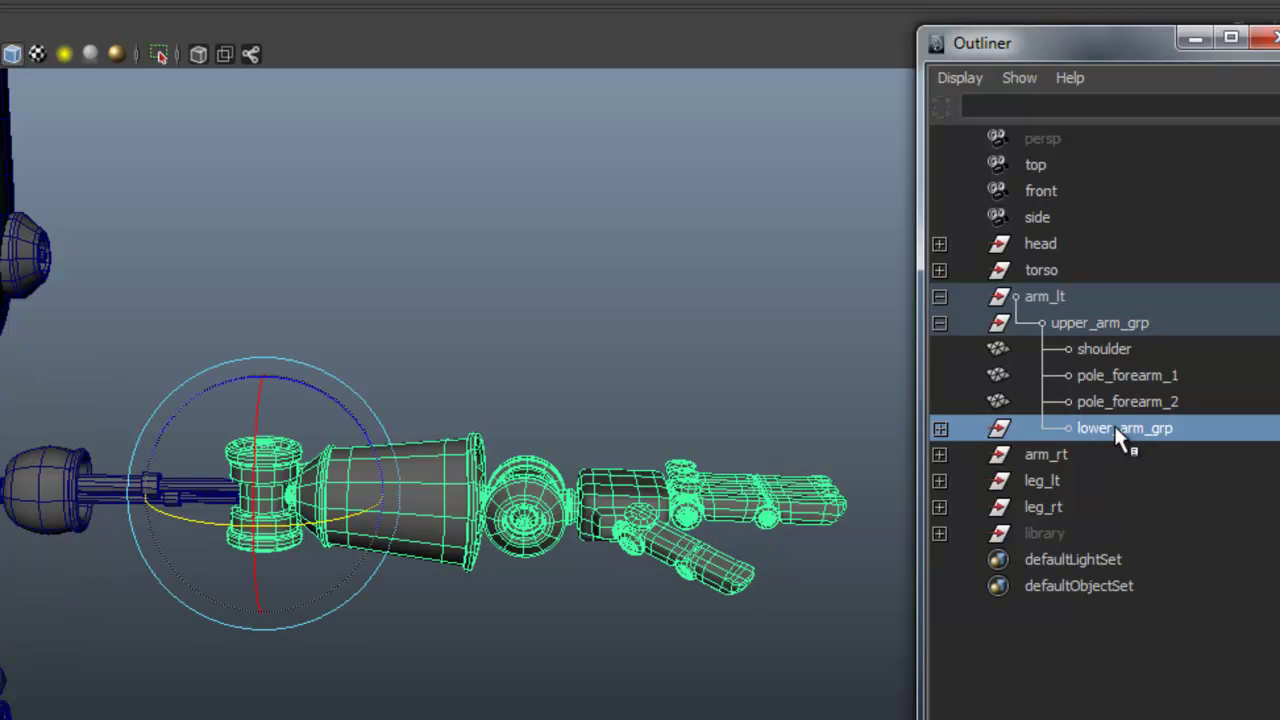
click(939, 429)
click(1143, 640)
alt+drag(700, 686, 670, 676)
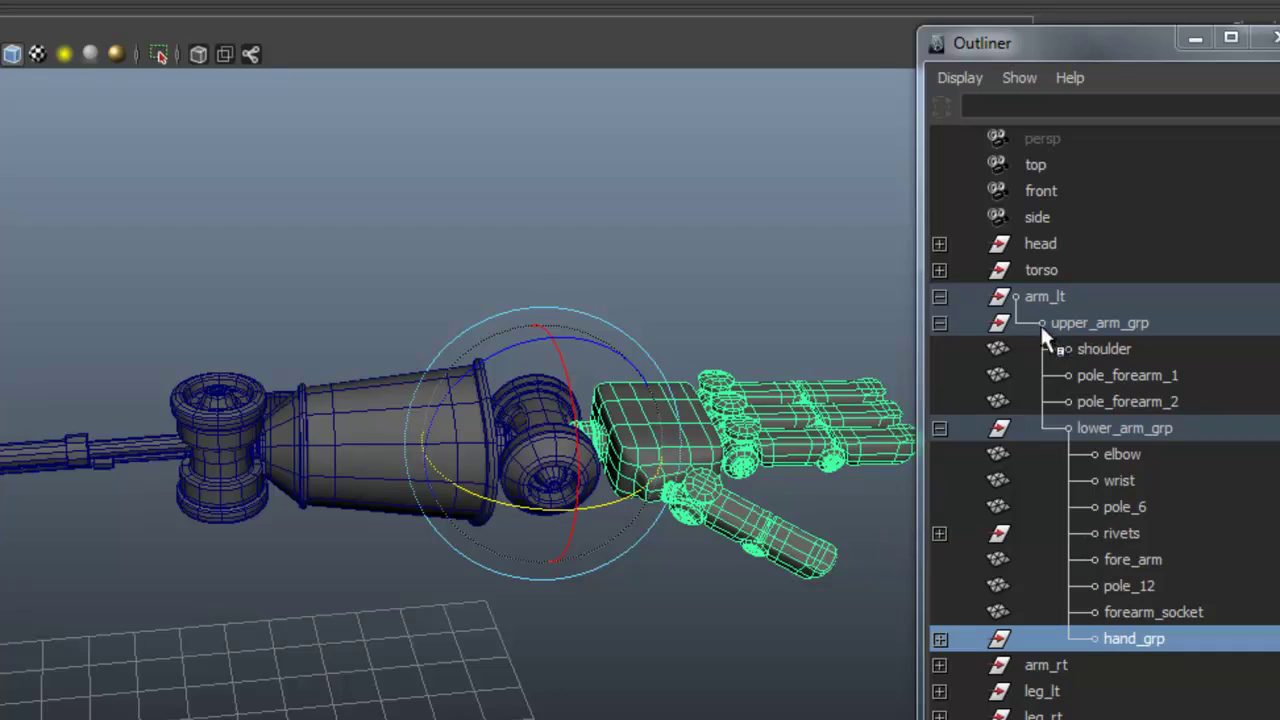
Step: Try rotating upper_arm_grp around the shoulder on its Y axis, and undo the rotation
click(1066, 323)
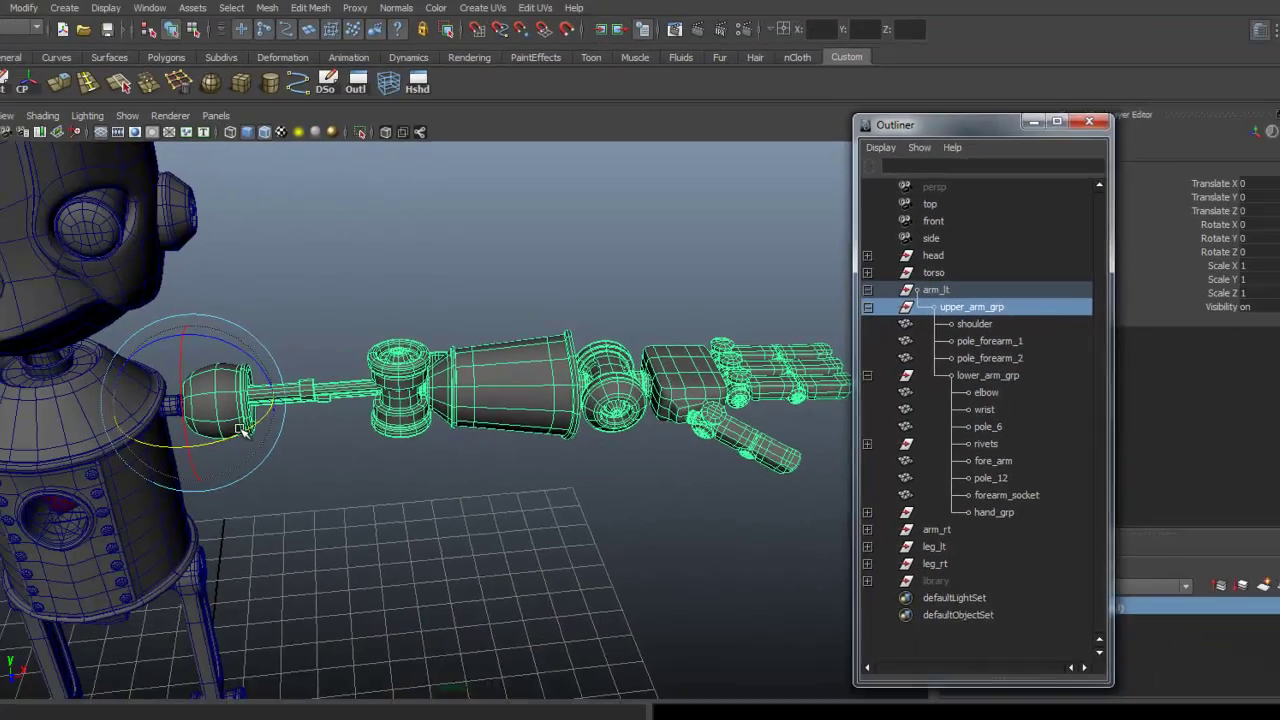
drag(33, 502, 262, 428)
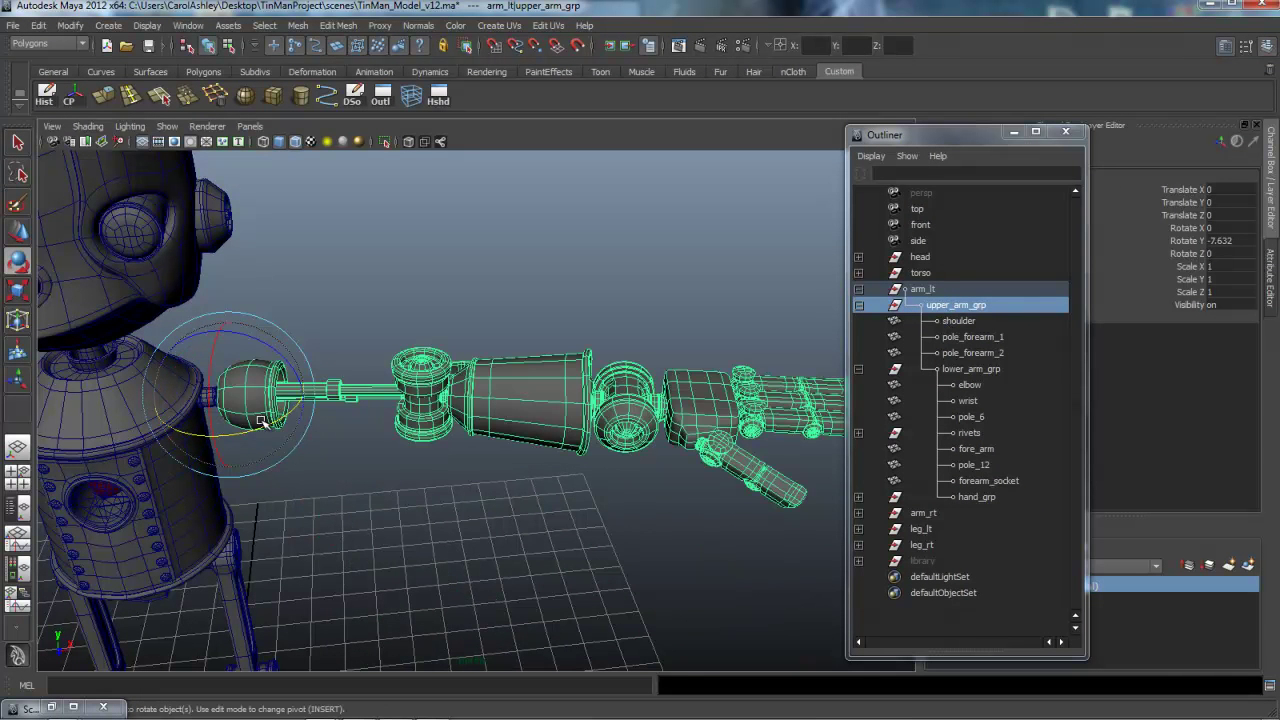
key(ctrl+z)
key(ctrl+z)
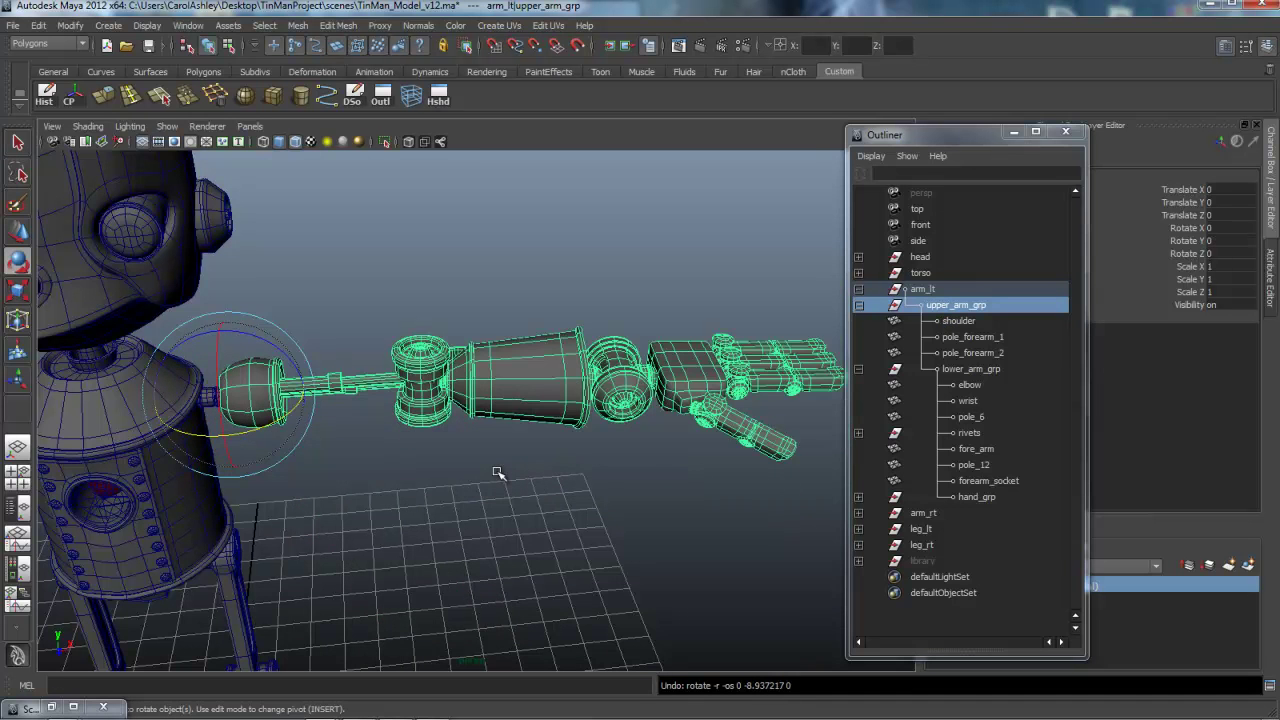
Step: Collapse the arm_lt group, expand the torso group and inspect its heart and glass objects
click(858, 289)
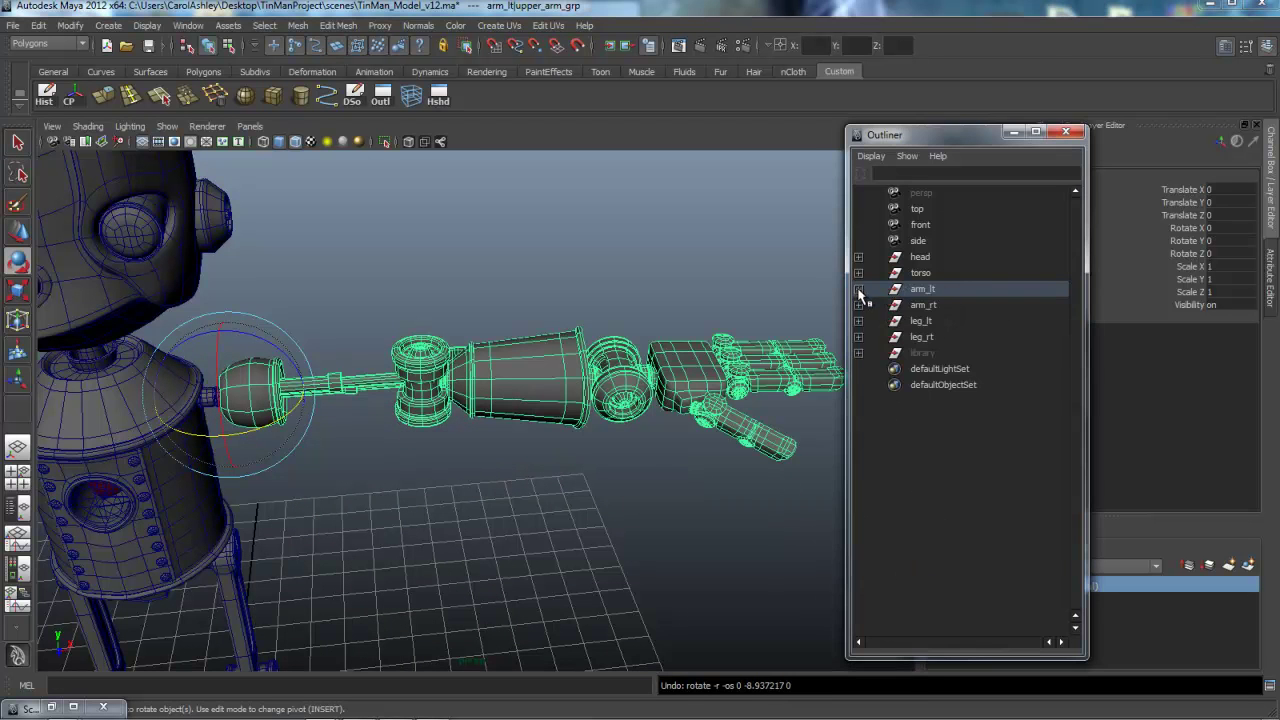
click(858, 273)
mouse_move(529, 480)
alt+mouse_down()
mouse_move(532, 450)
mouse_move(535, 485)
alt+mouse_up()
alt+right_drag(473, 504, 590, 504)
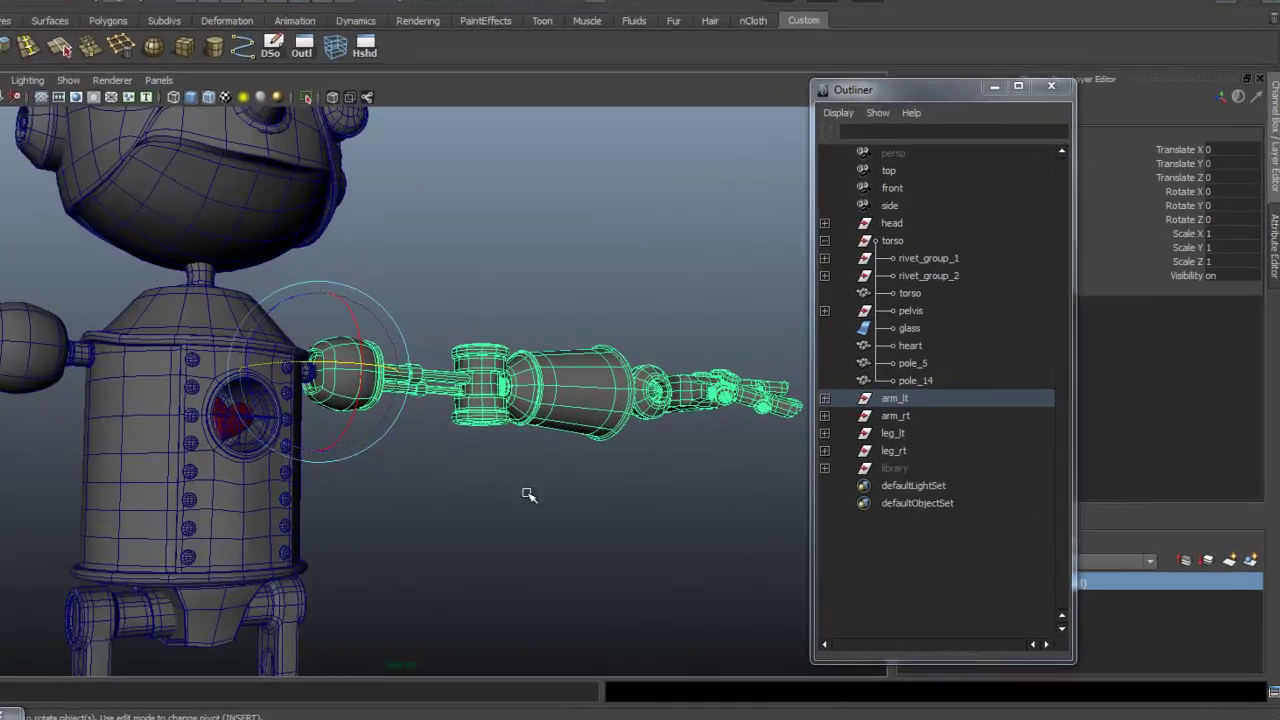
alt+middle_drag(555, 505, 672, 491)
alt+drag(672, 491, 597, 501)
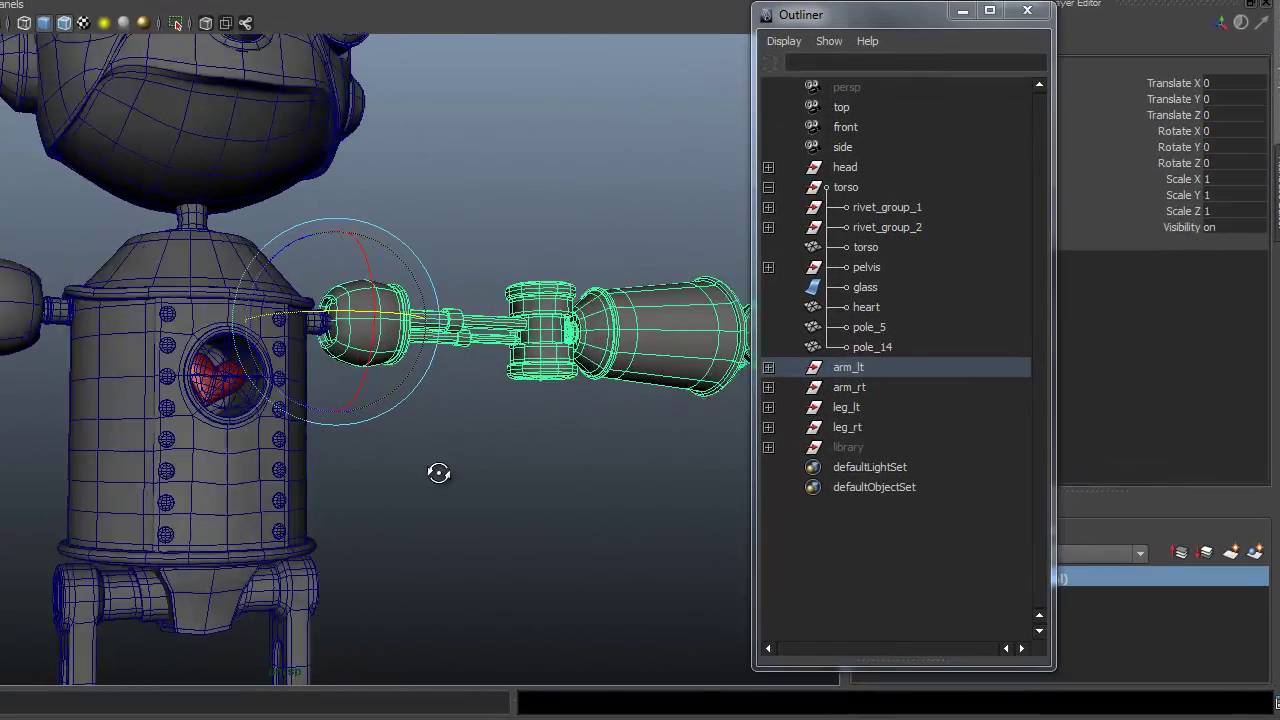
alt+drag(438, 473, 317, 439)
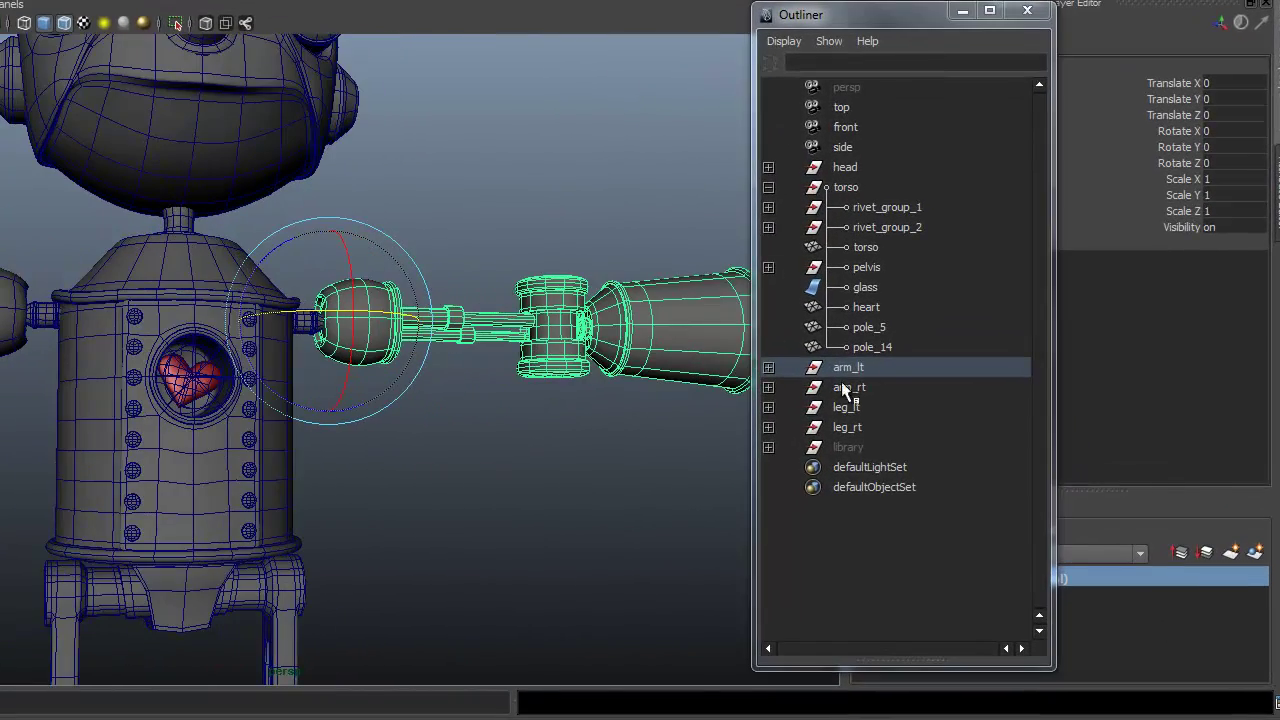
click(866, 307)
click(866, 287)
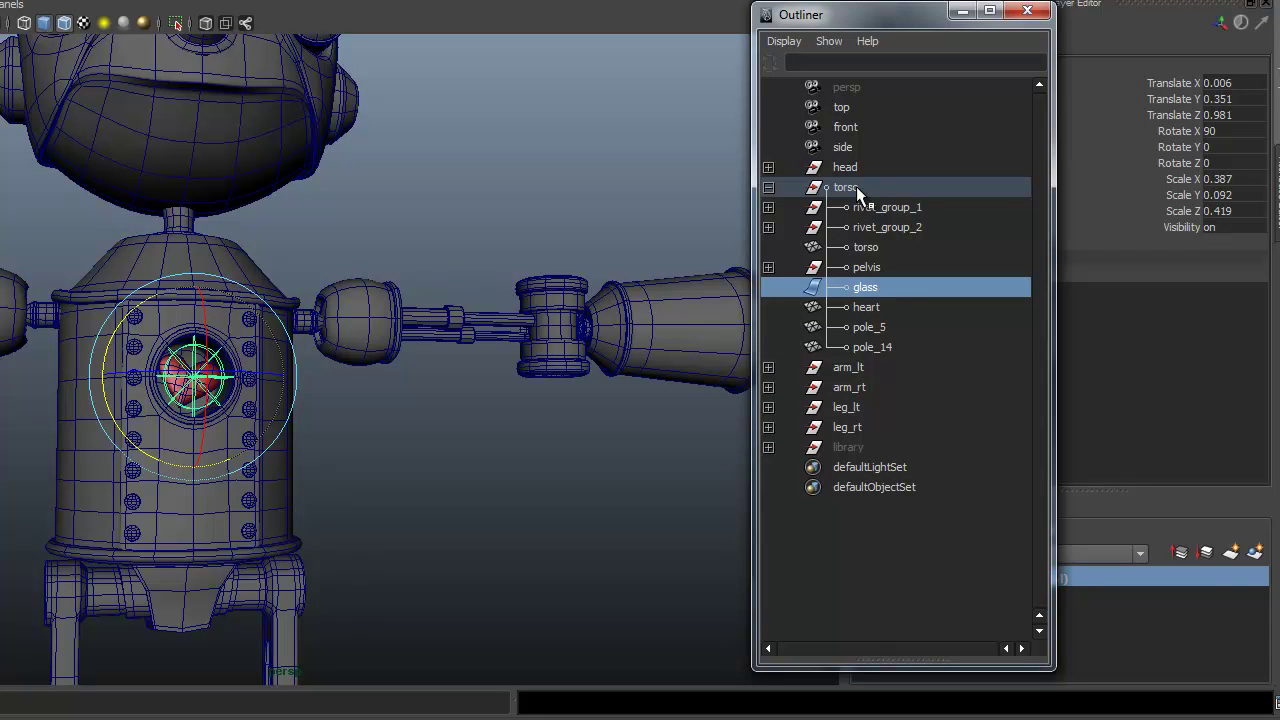
Step: Select all parts of the robot model except the heart and glass in the torso group
alt+right_drag(315, 455, 514, 466)
alt+drag(514, 466, 500, 485)
alt+right_drag(630, 494, 500, 480)
alt+right_drag(590, 491, 498, 461)
scroll(498, 461, down, 5)
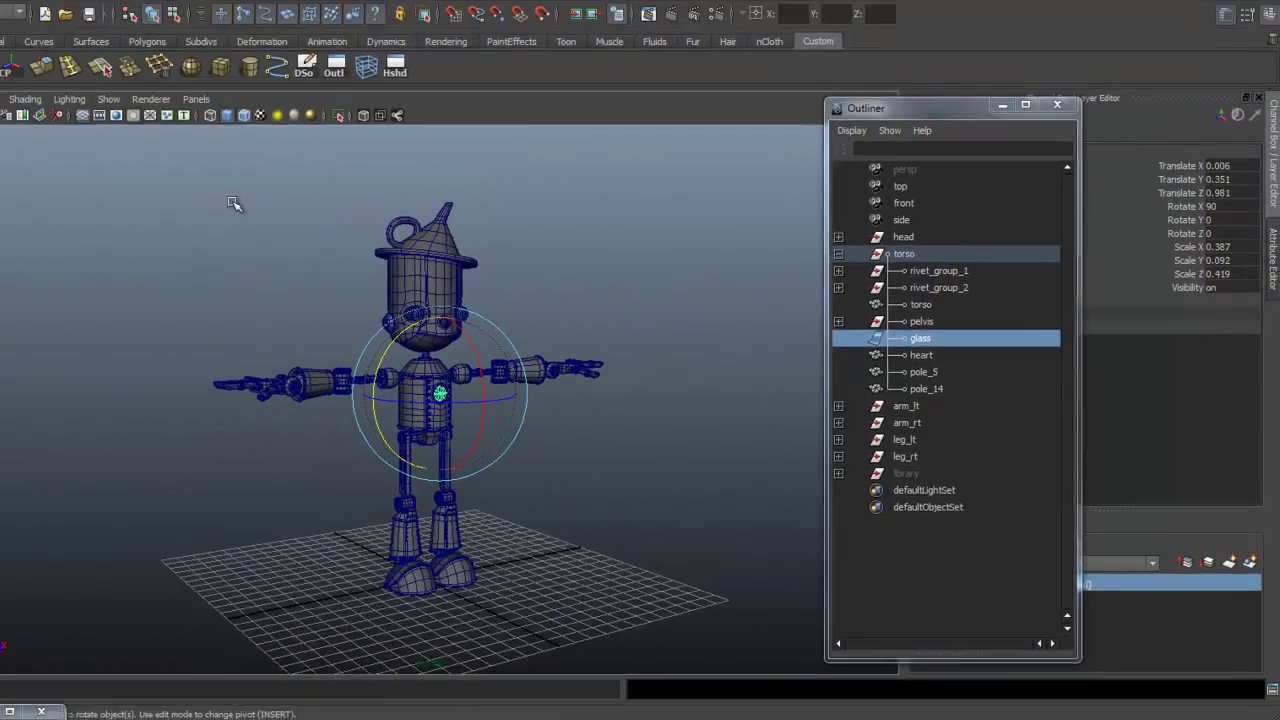
drag(189, 201, 701, 610)
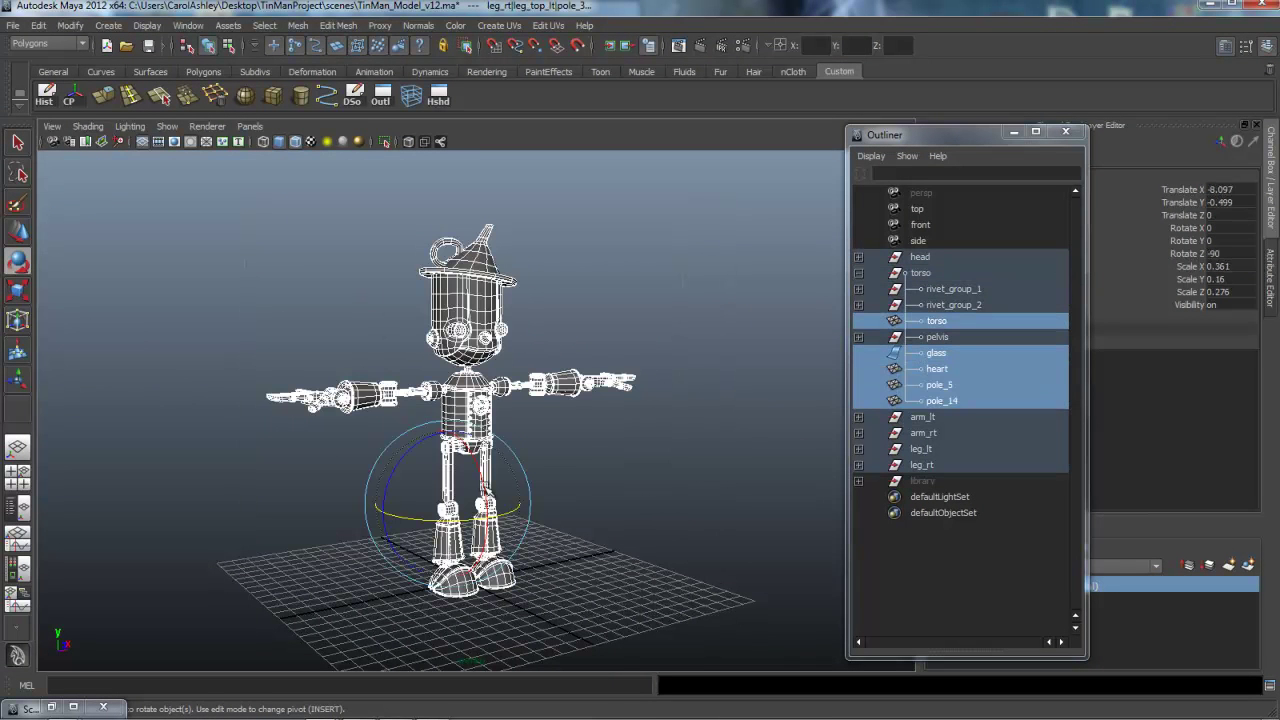
scroll(660, 483, up, 3)
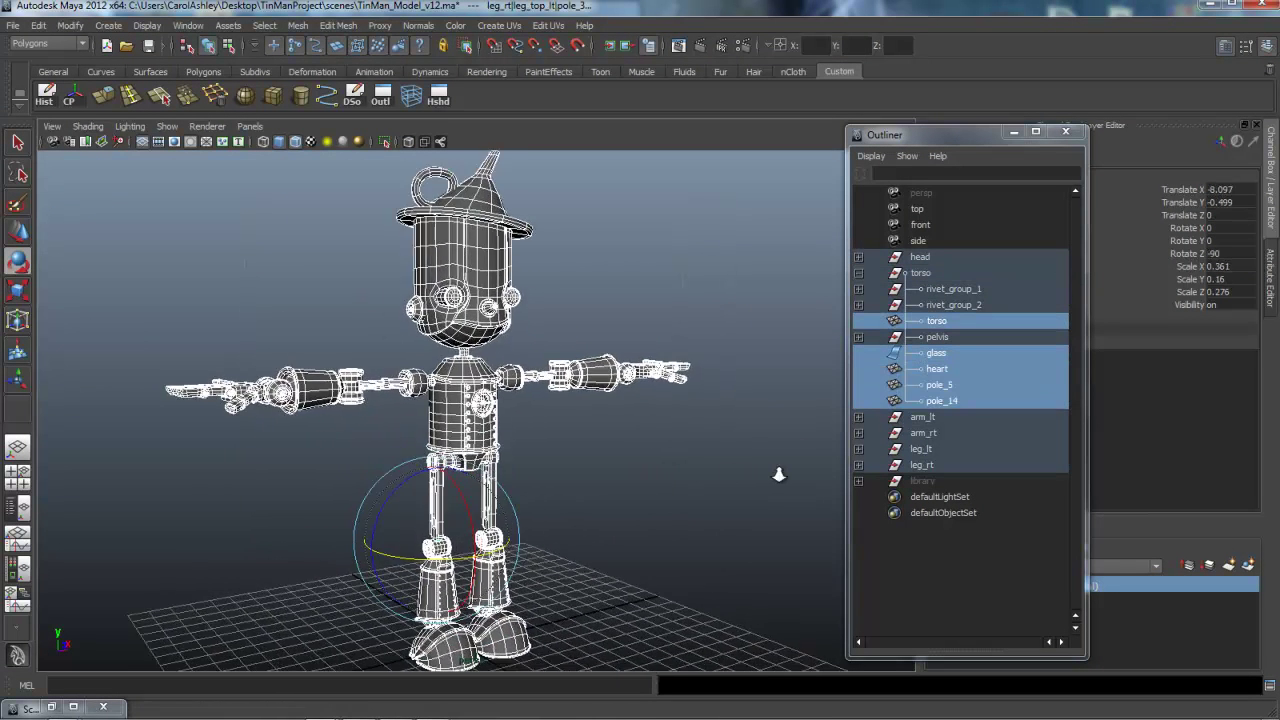
ctrl+click(938, 369)
ctrl+click(937, 354)
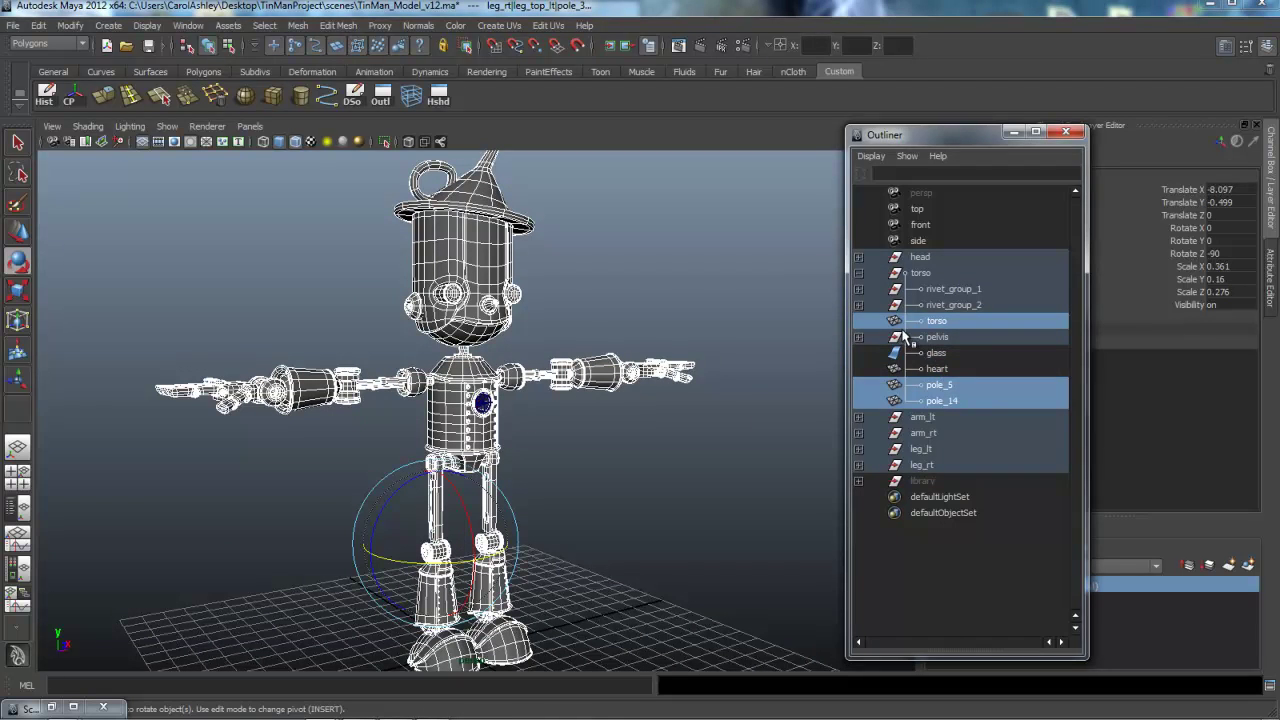
Step: Expand the head group and remove eye_lt and eye_rt from the selection
alt+right_drag(551, 446, 842, 462)
alt+middle_drag(681, 430, 679, 571)
alt+right_drag(680, 572, 643, 409)
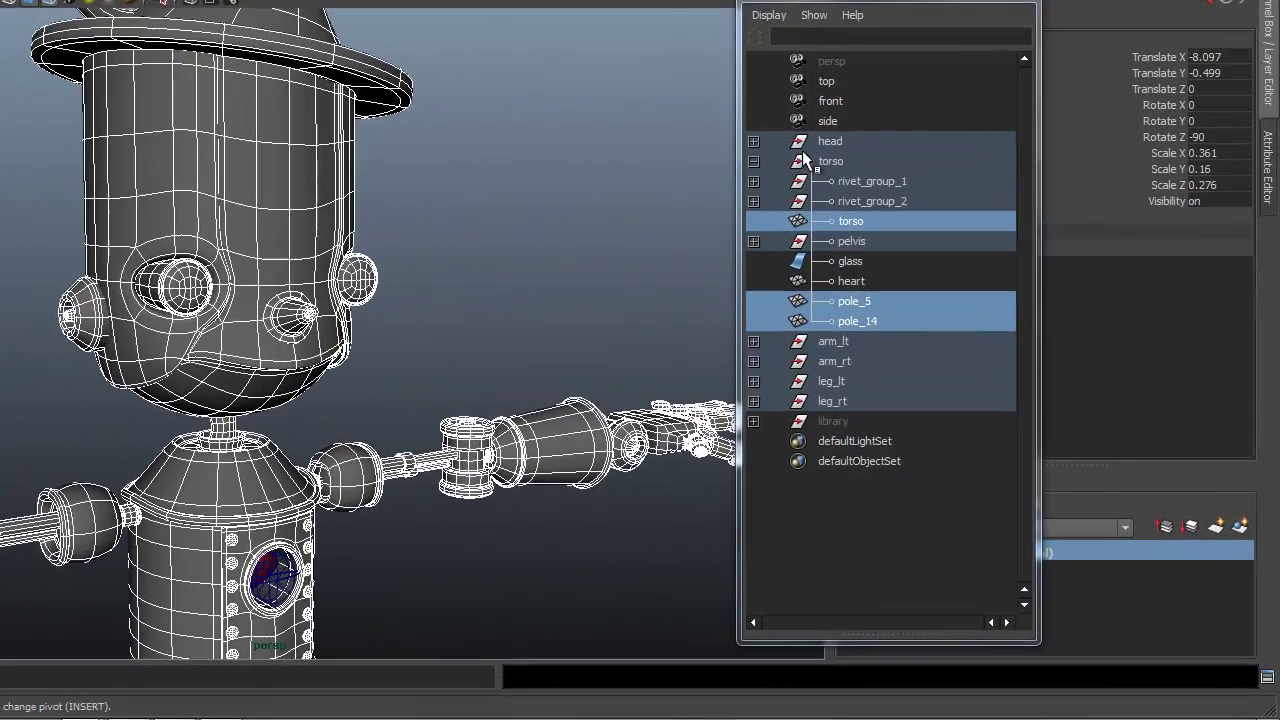
click(754, 141)
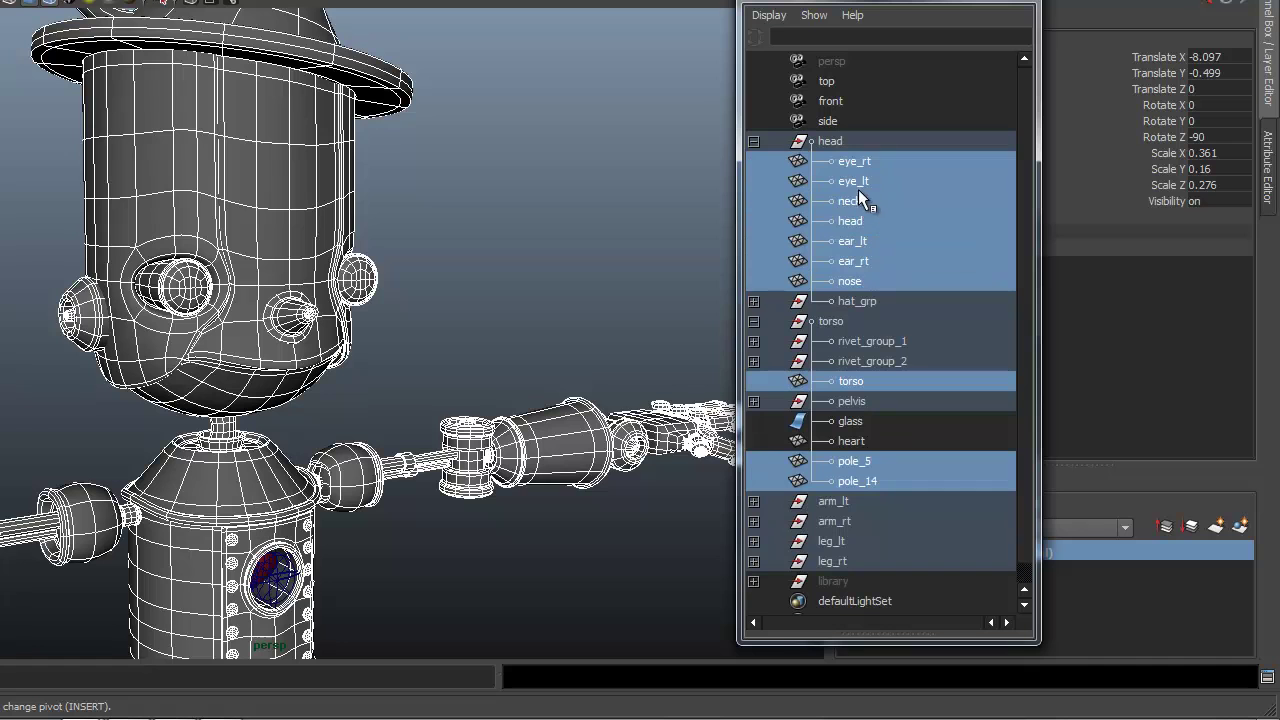
ctrl+click(856, 178)
ctrl+click(855, 165)
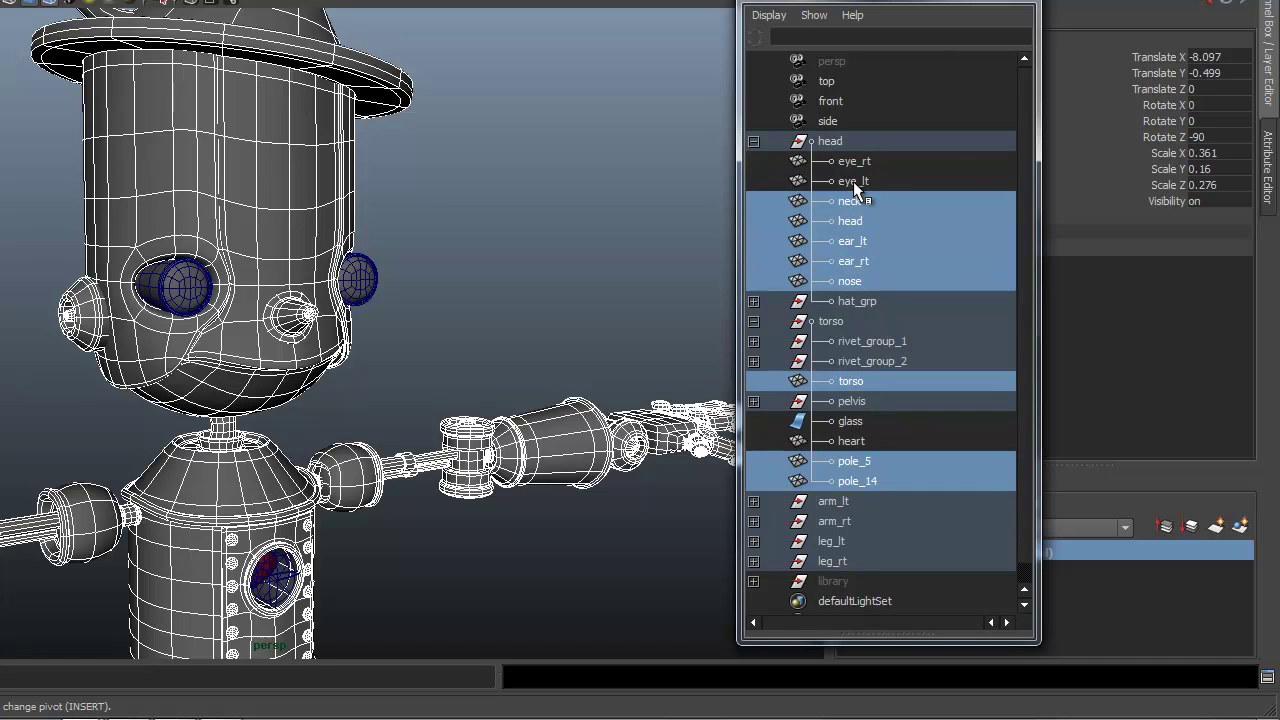
Step: Assign a new mental ray mi_metallic_paint material to the selected robot parts
alt+right_drag(638, 556, 335, 556)
alt+middle_drag(445, 557, 440, 440)
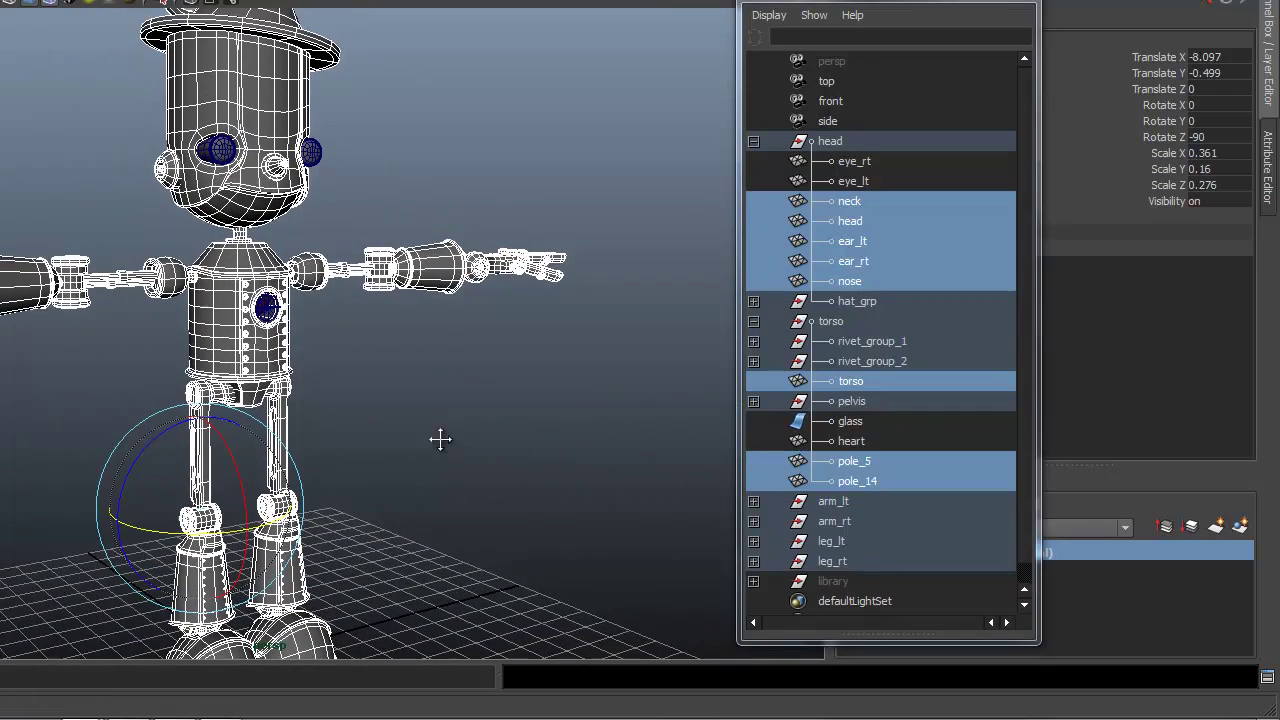
right_click(241, 206)
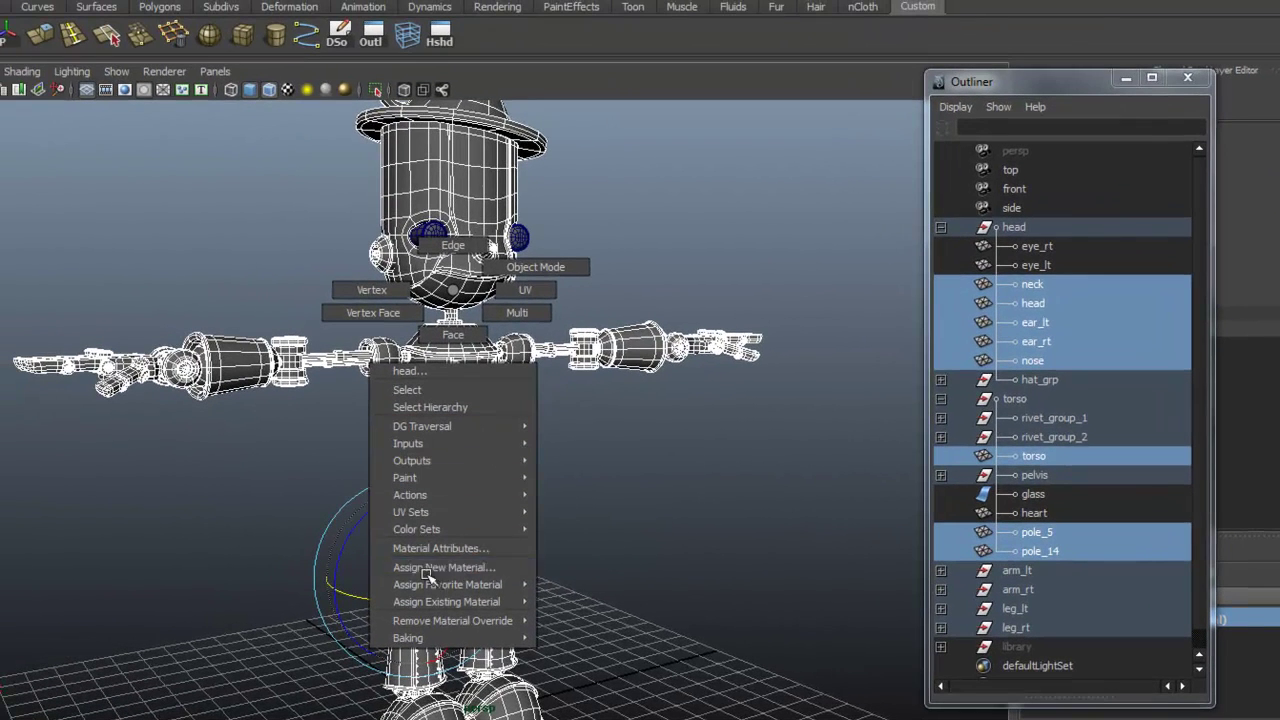
click(482, 569)
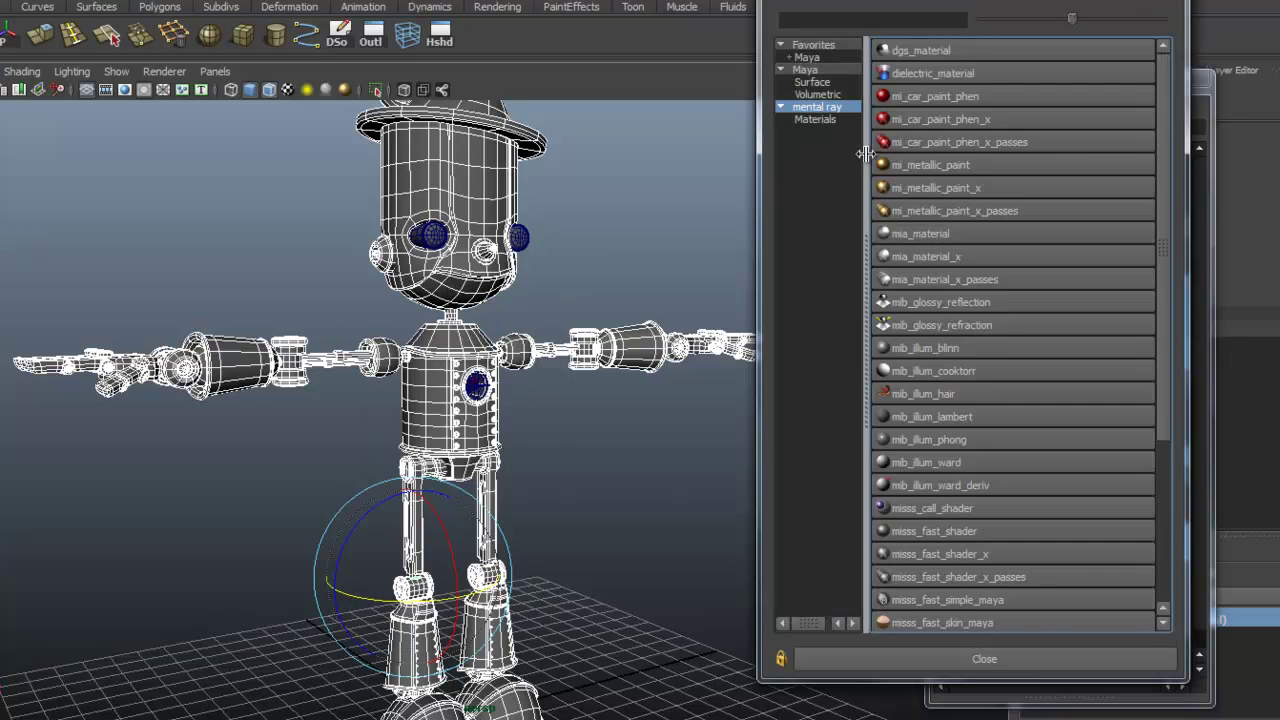
drag(866, 154, 915, 154)
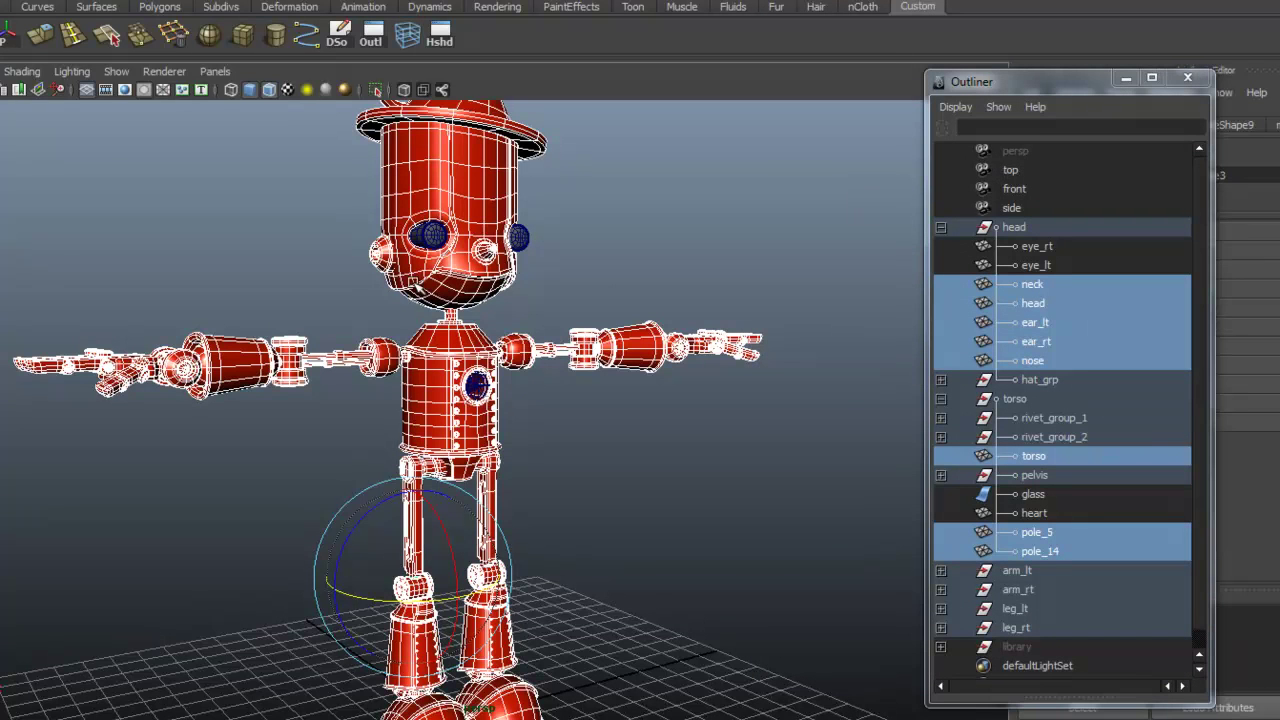
Step: Show the mi_metallic_paint1 material's attributes and set its Base Color to a medium grey from the color history
drag(1033, 87, 832, 52)
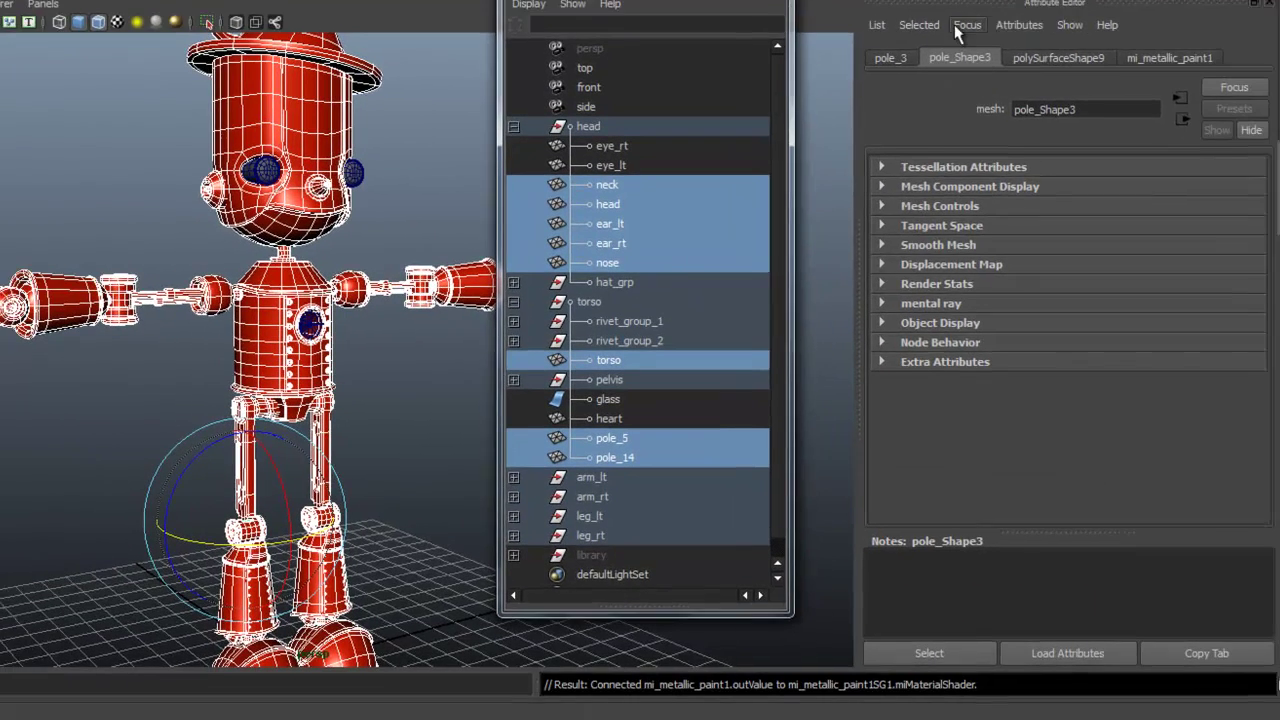
click(1119, 92)
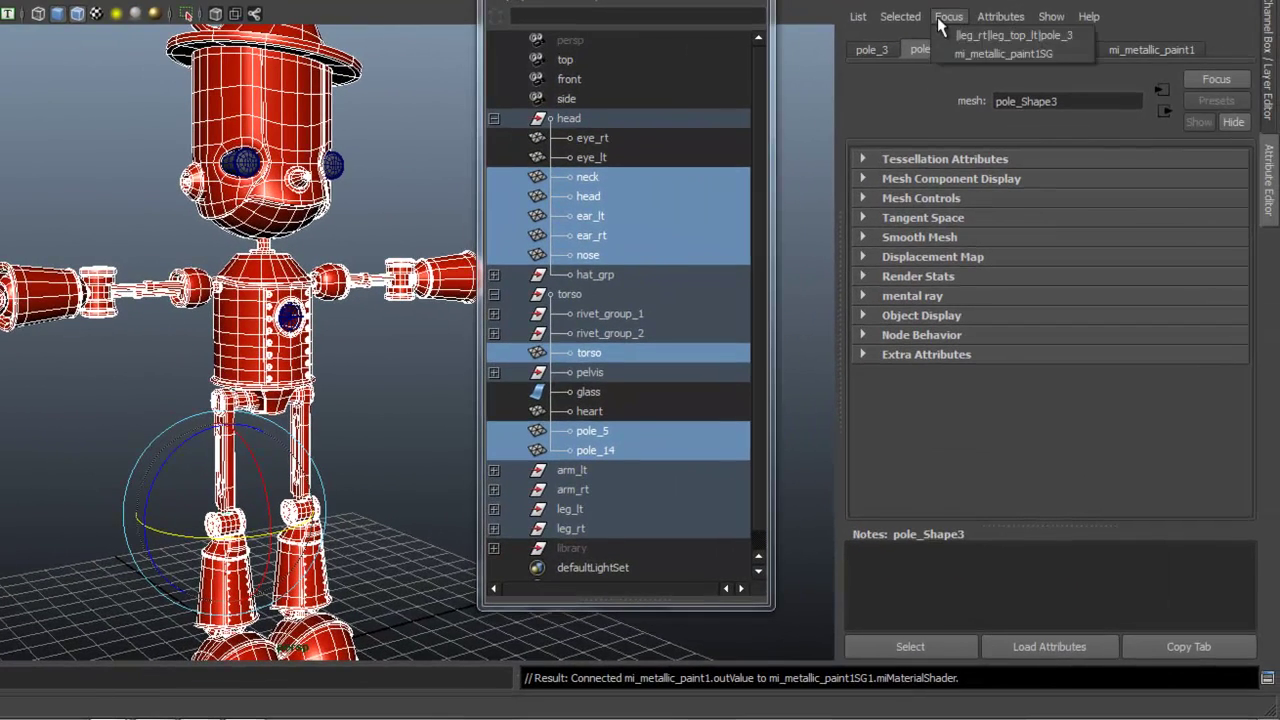
click(978, 55)
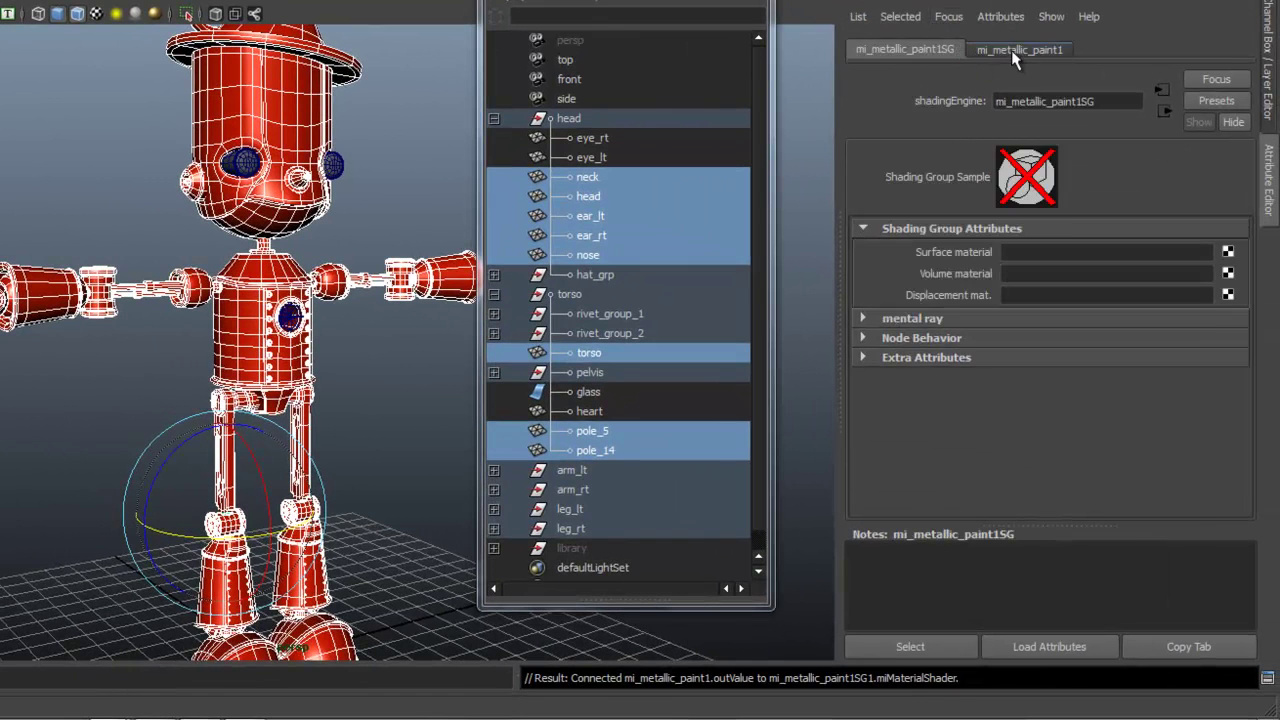
click(1015, 49)
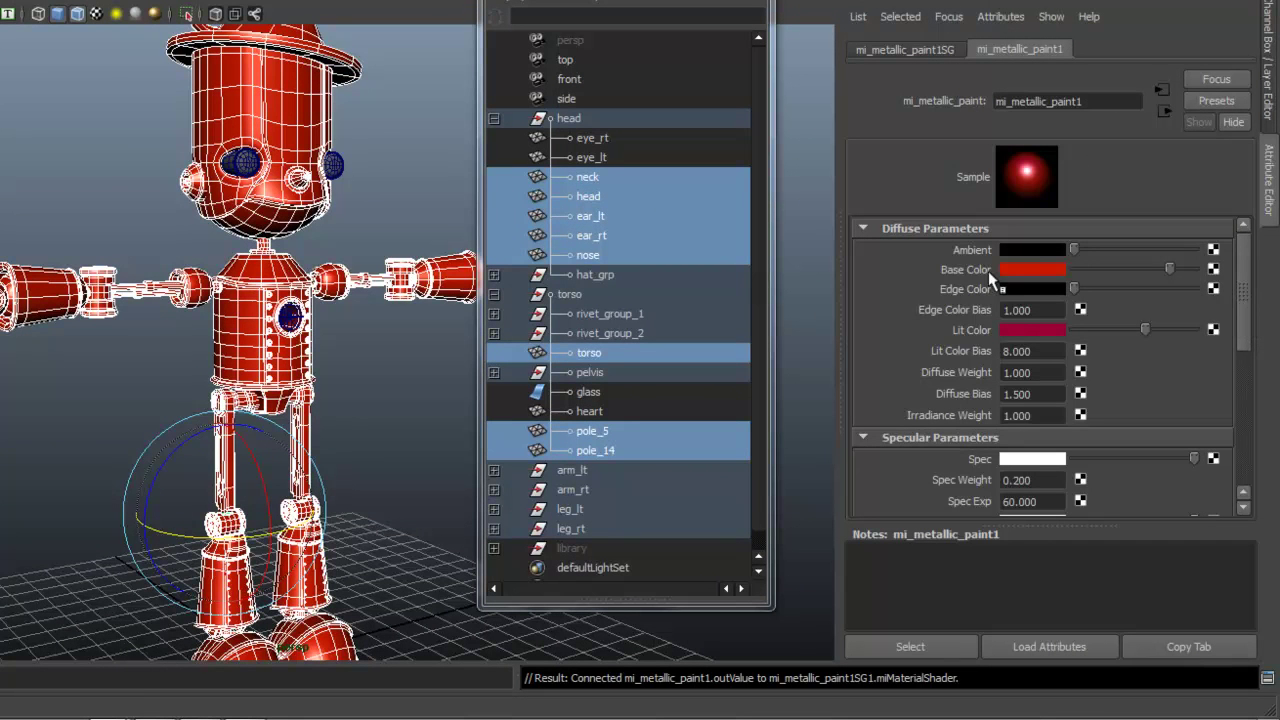
click(1028, 270)
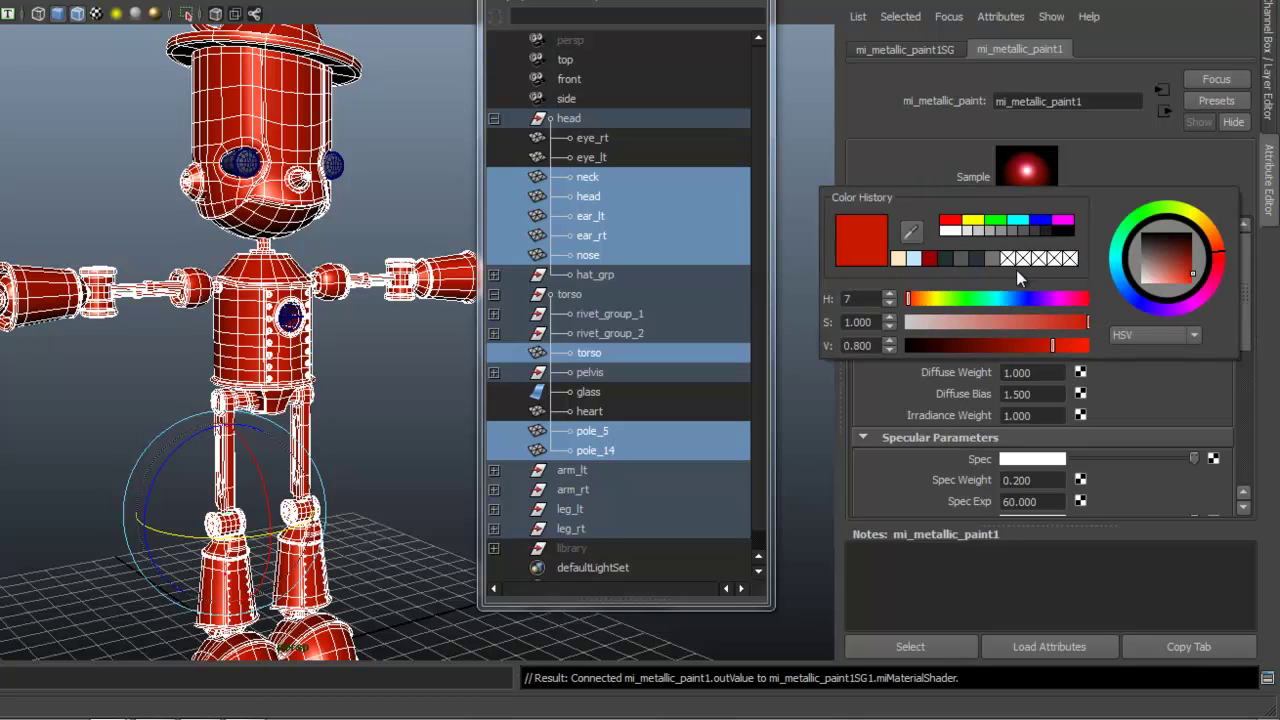
click(991, 258)
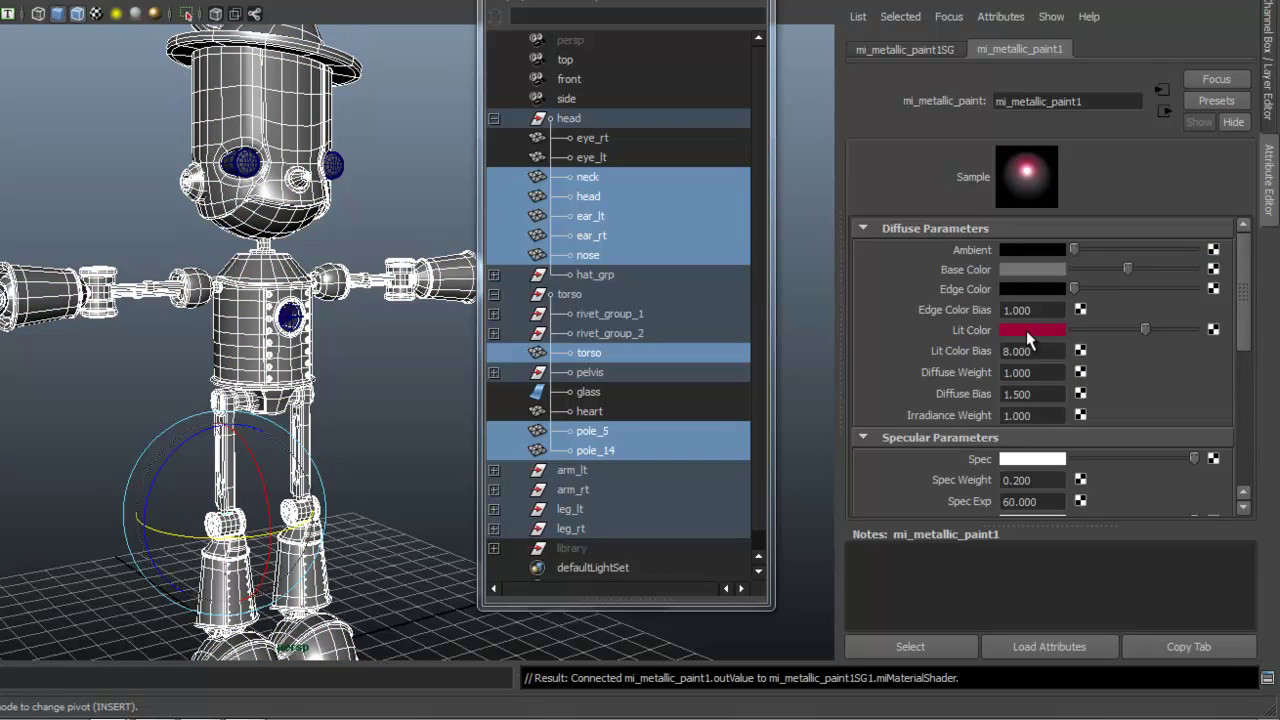
Step: Set the metallic paint material's Lit Color to a very dark desaturated grey-green, starting from a color history swatch
click(1025, 330)
click(966, 320)
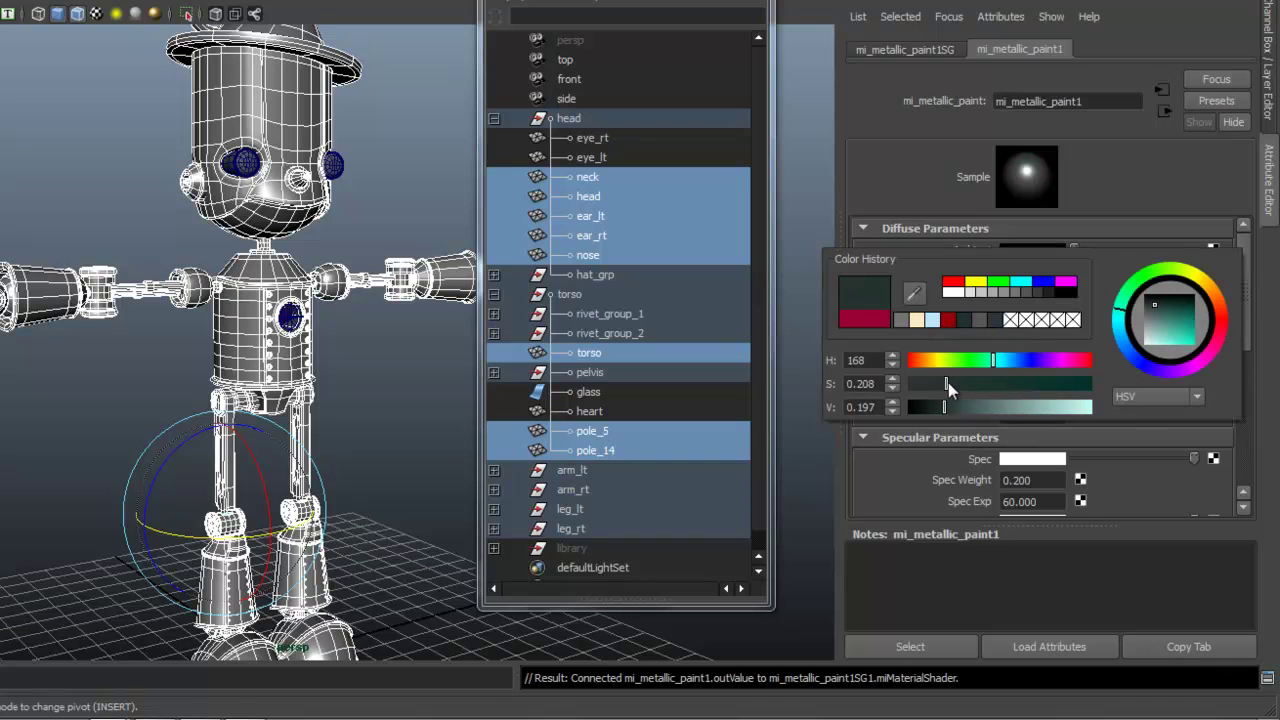
drag(943, 410, 940, 407)
drag(1243, 294, 1263, 263)
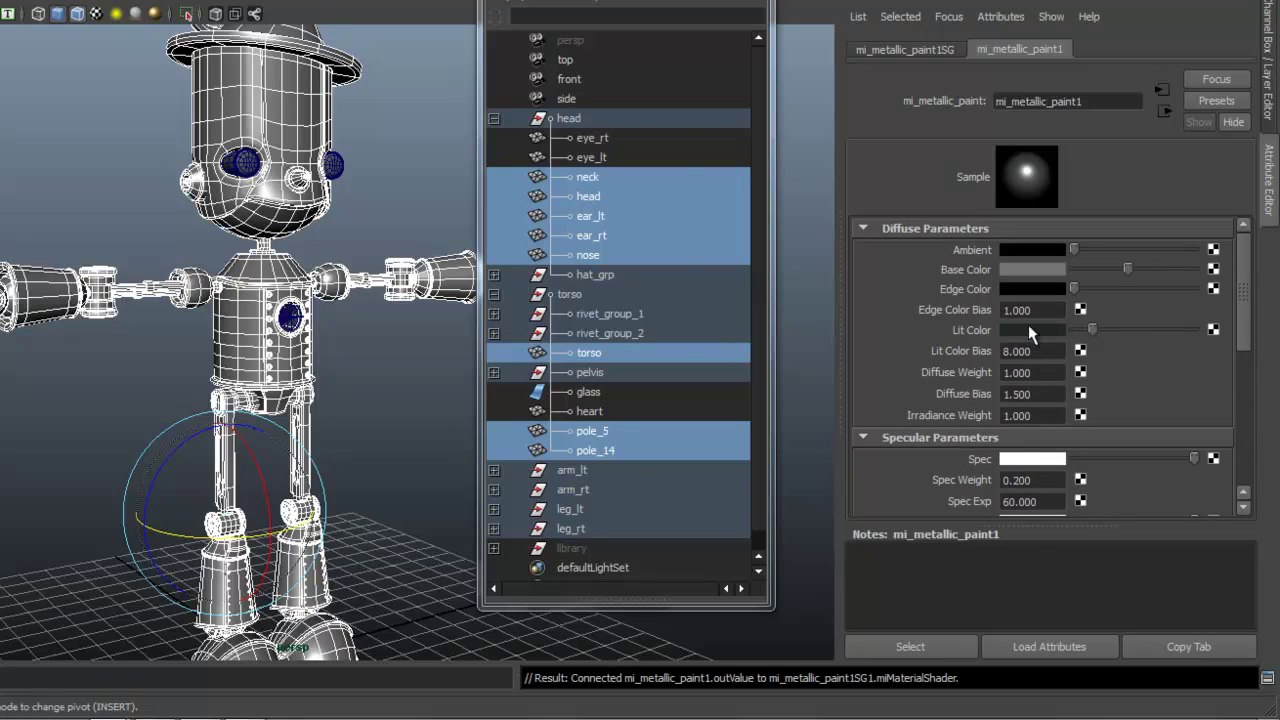
Step: Select eye_lt and eye_rt in the head group and get a close view of the right eye
drag(605, 2, 841, 2)
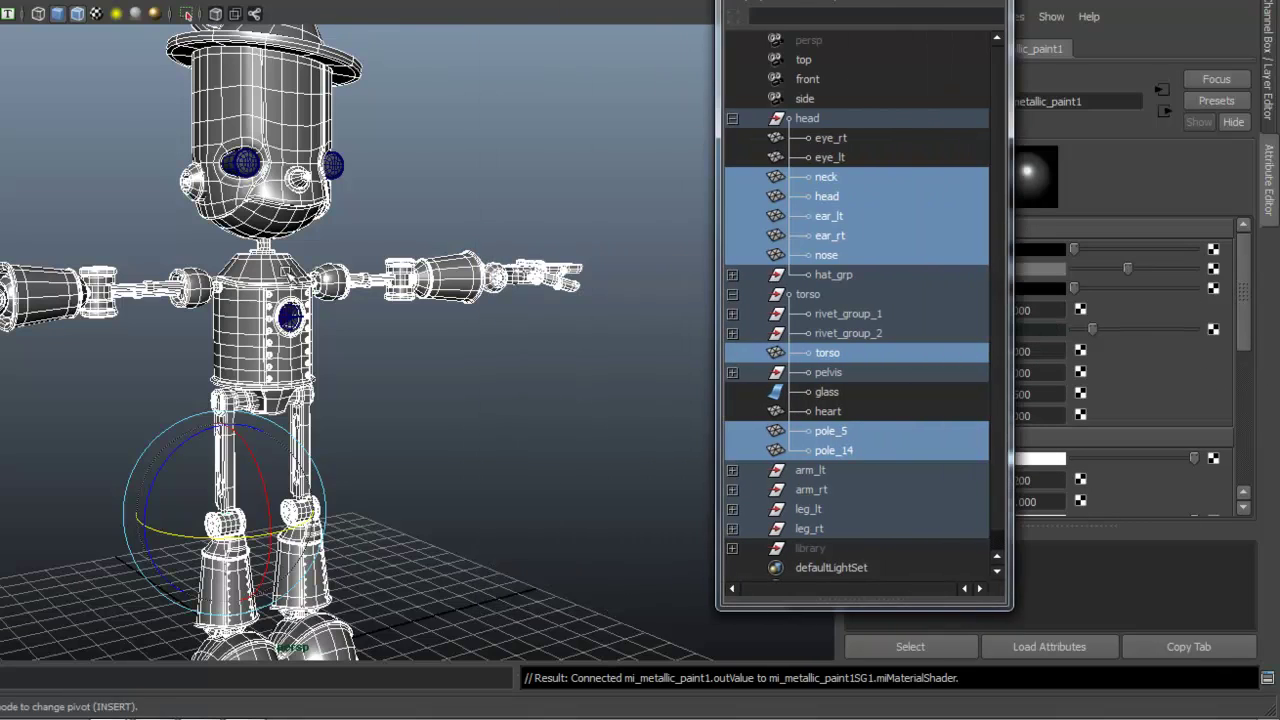
alt+right_drag(530, 257, 635, 257)
alt+middle_drag(497, 280, 541, 465)
alt+right_drag(172, 261, 300, 265)
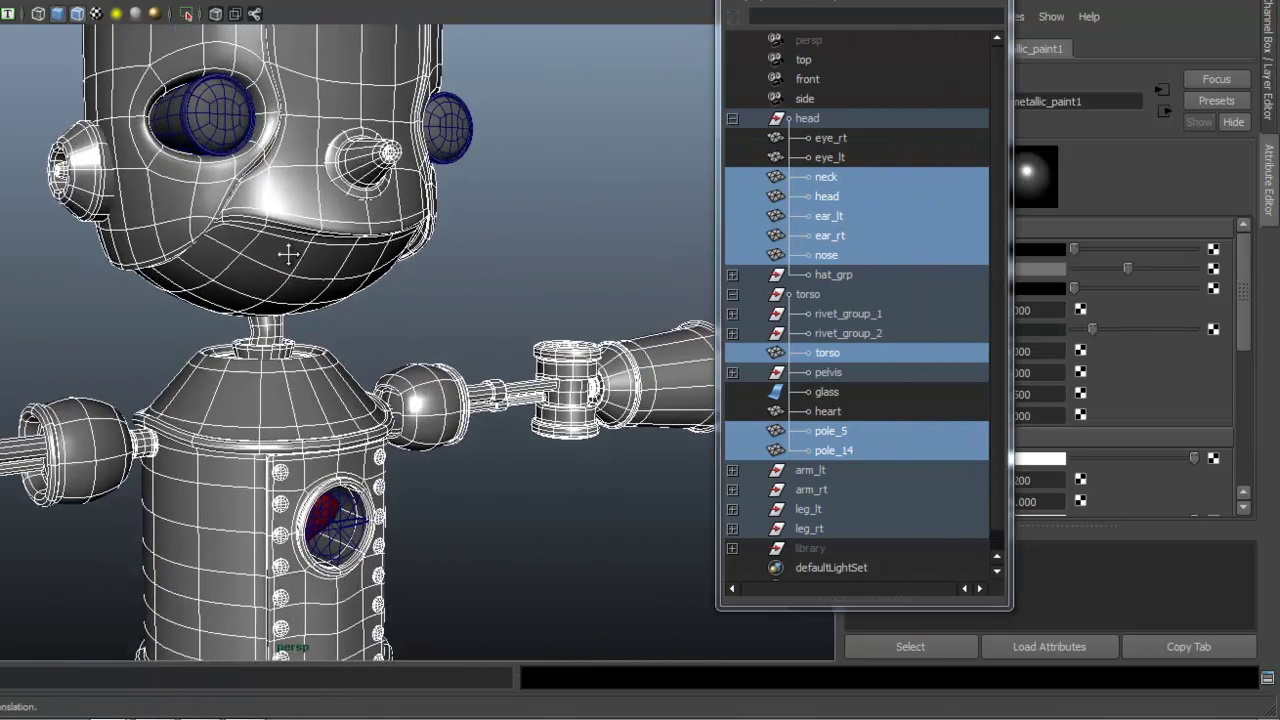
alt+middle_drag(420, 268, 462, 384)
click(845, 160)
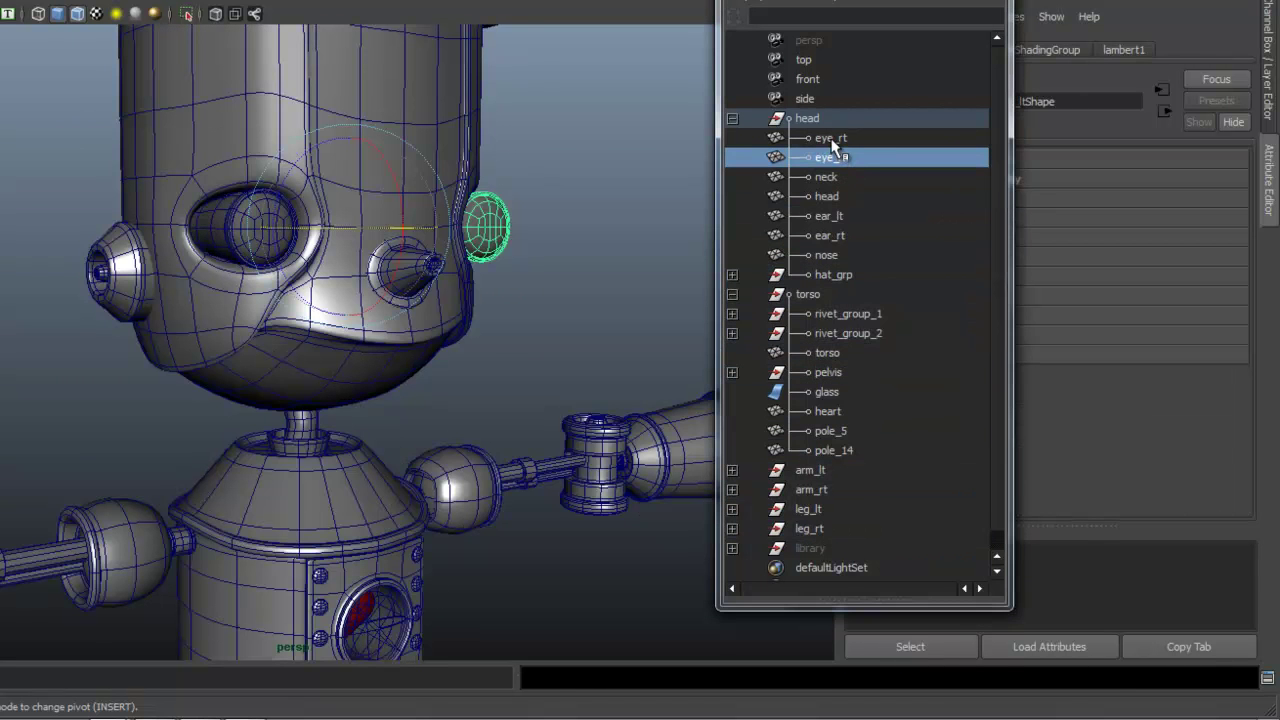
ctrl+click(830, 138)
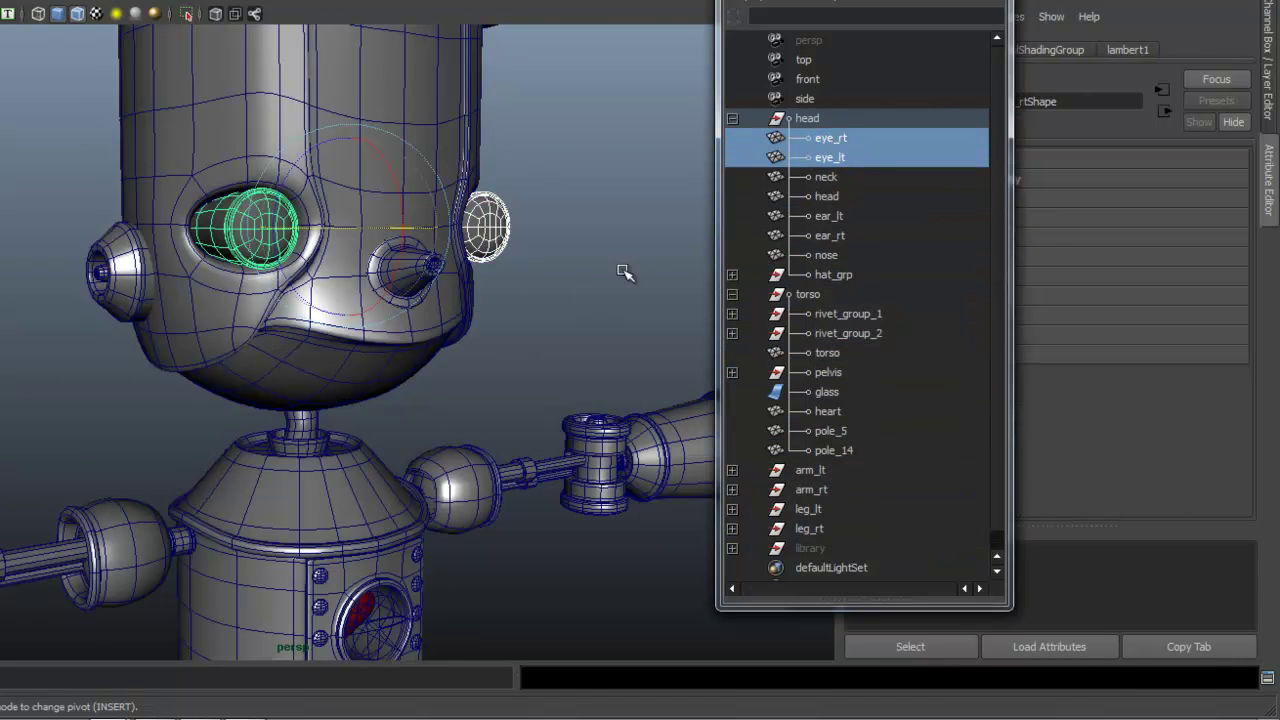
alt+right_drag(132, 374, 160, 414)
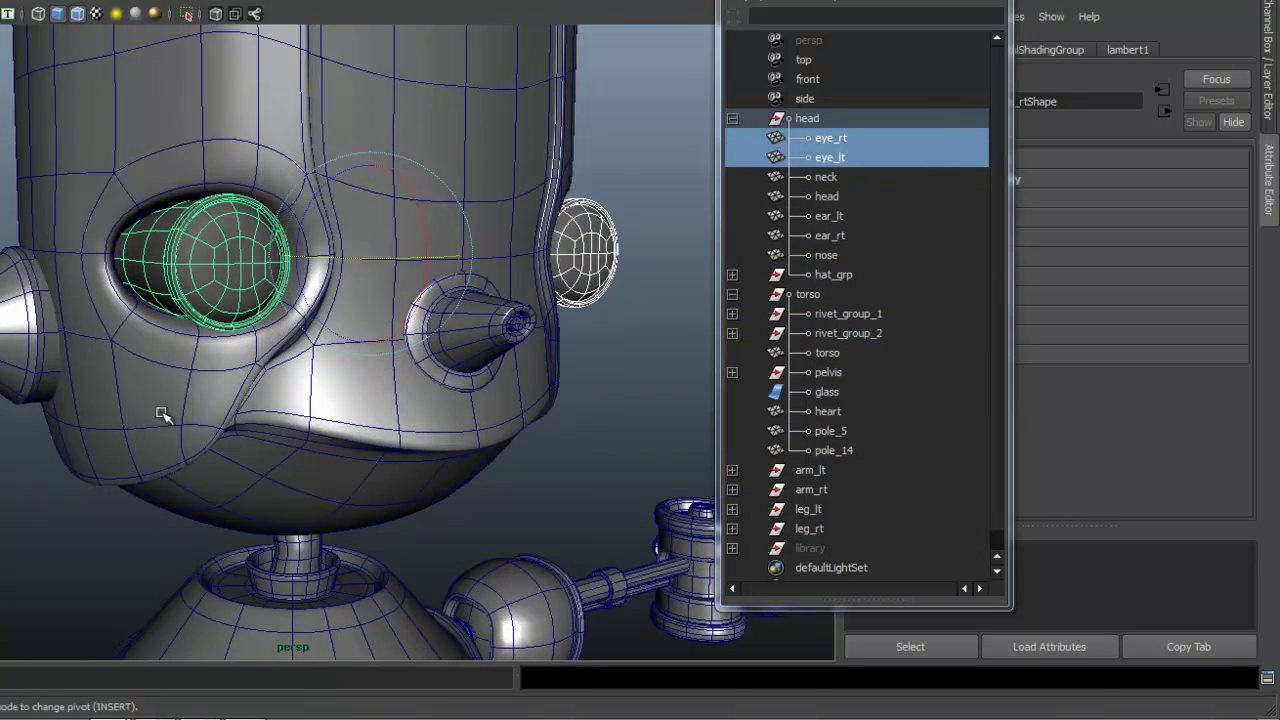
key(f)
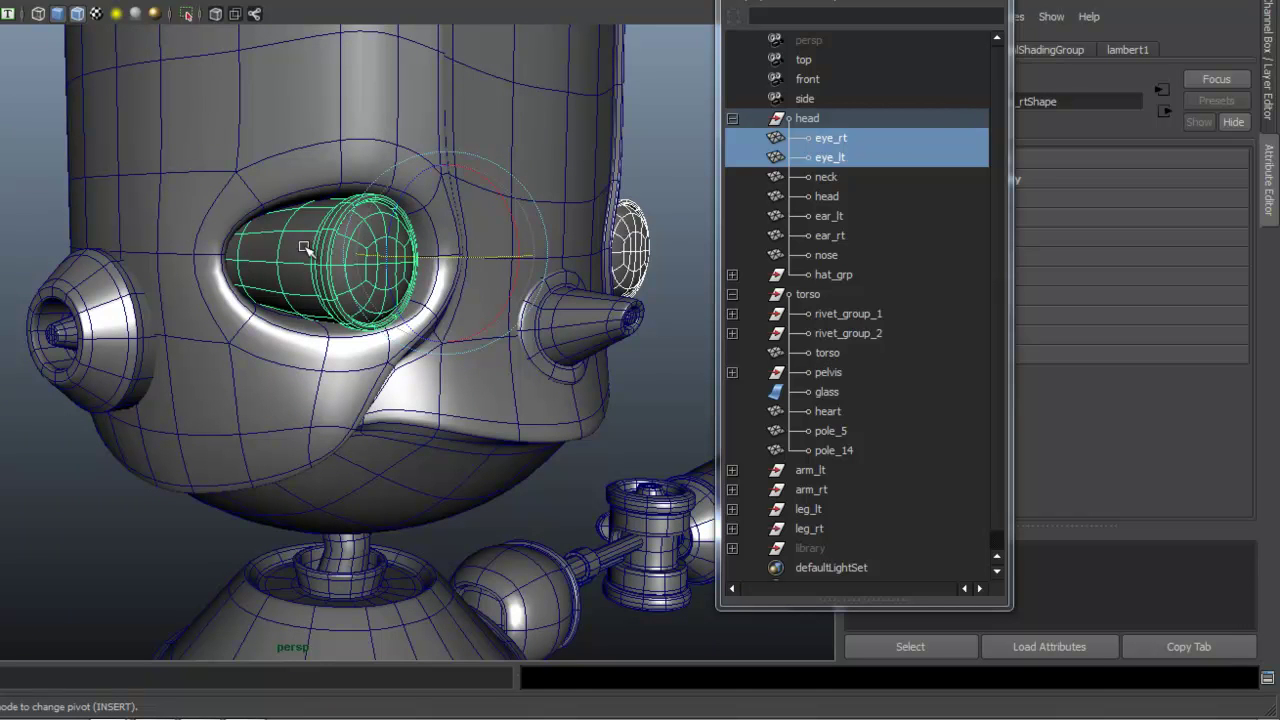
scroll(300, 320, up, 1)
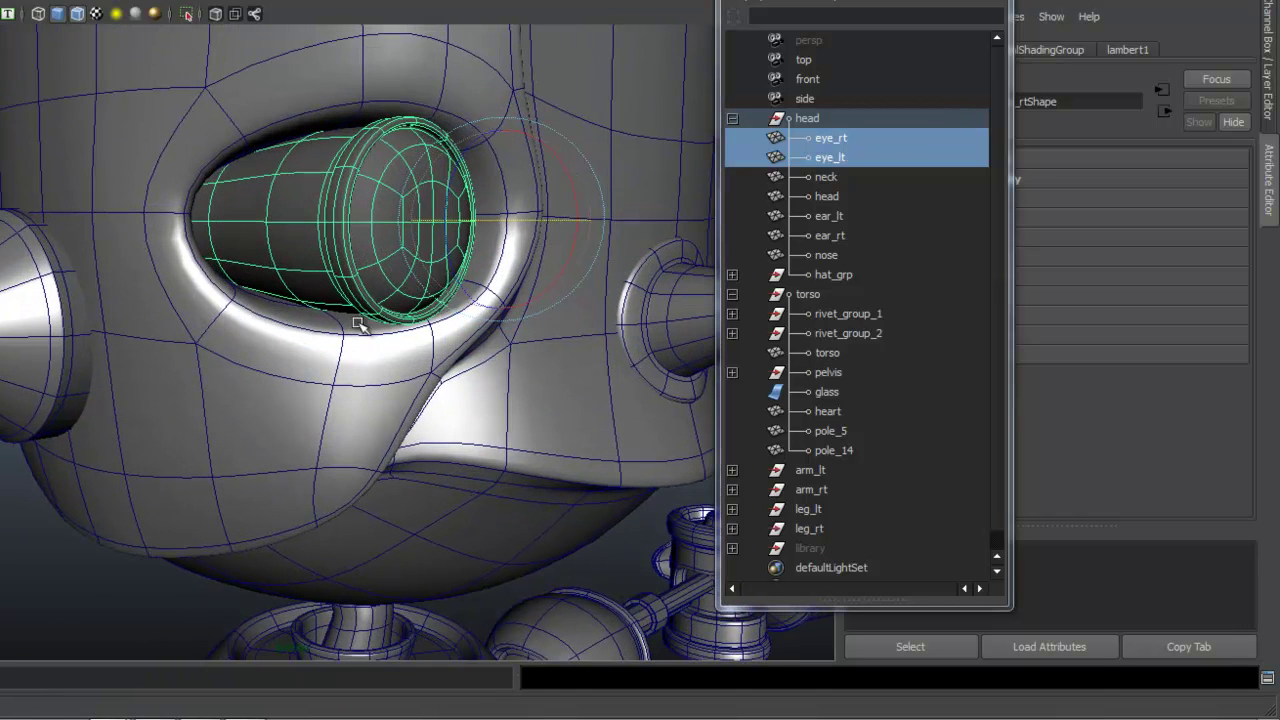
scroll(295, 310, up, 1)
alt+drag(237, 306, 189, 242)
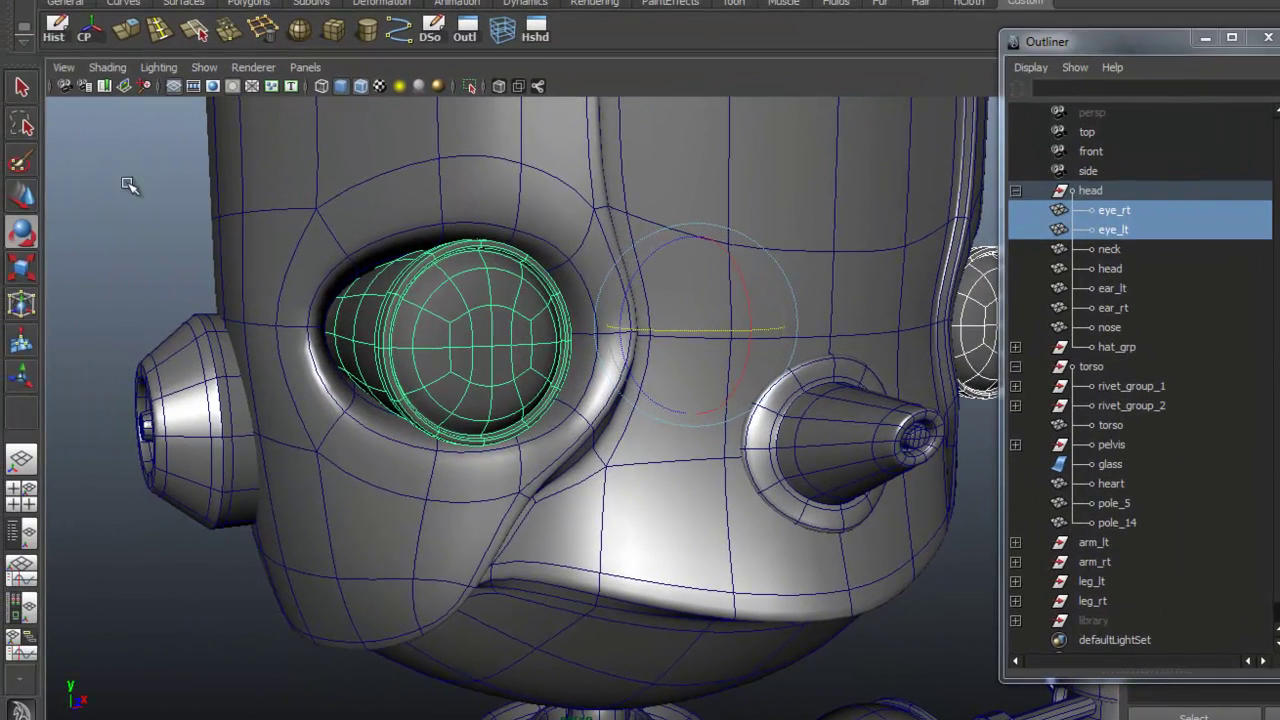
Step: Paint-select all the front lens faces of the eye_rt mesh with the Paint Selection tool
click(22, 163)
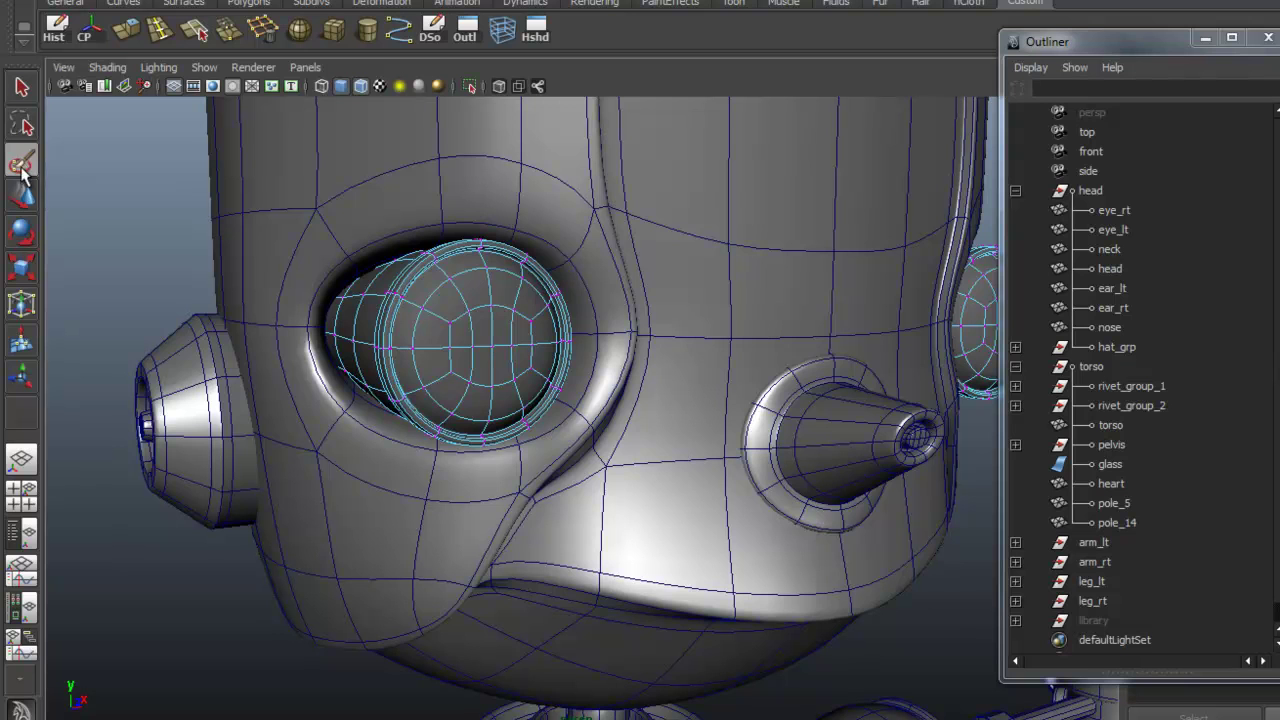
right_drag(490, 314, 512, 358)
mouse_move(510, 355)
mouse_down()
mouse_move(470, 349)
mouse_move(505, 312)
mouse_move(486, 378)
mouse_move(452, 318)
mouse_move(516, 288)
mouse_move(545, 372)
mouse_move(450, 350)
mouse_move(447, 283)
mouse_move(422, 320)
mouse_move(426, 380)
mouse_move(463, 417)
mouse_move(507, 420)
mouse_move(429, 417)
mouse_move(445, 372)
mouse_up()
alt+middle_drag(238, 234, 514, 460)
alt+right_drag(514, 460, 606, 443)
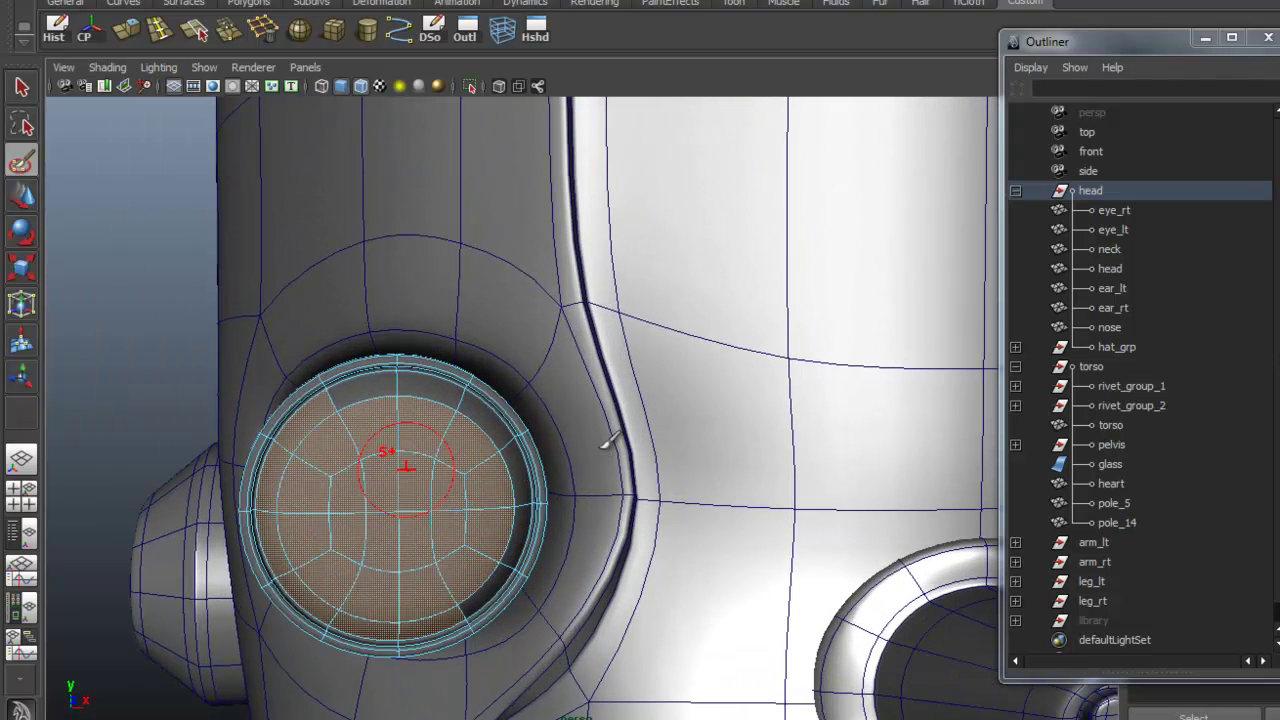
mouse_move(388, 397)
mouse_down()
mouse_move(435, 399)
mouse_move(486, 431)
mouse_move(512, 482)
mouse_move(490, 585)
mouse_up()
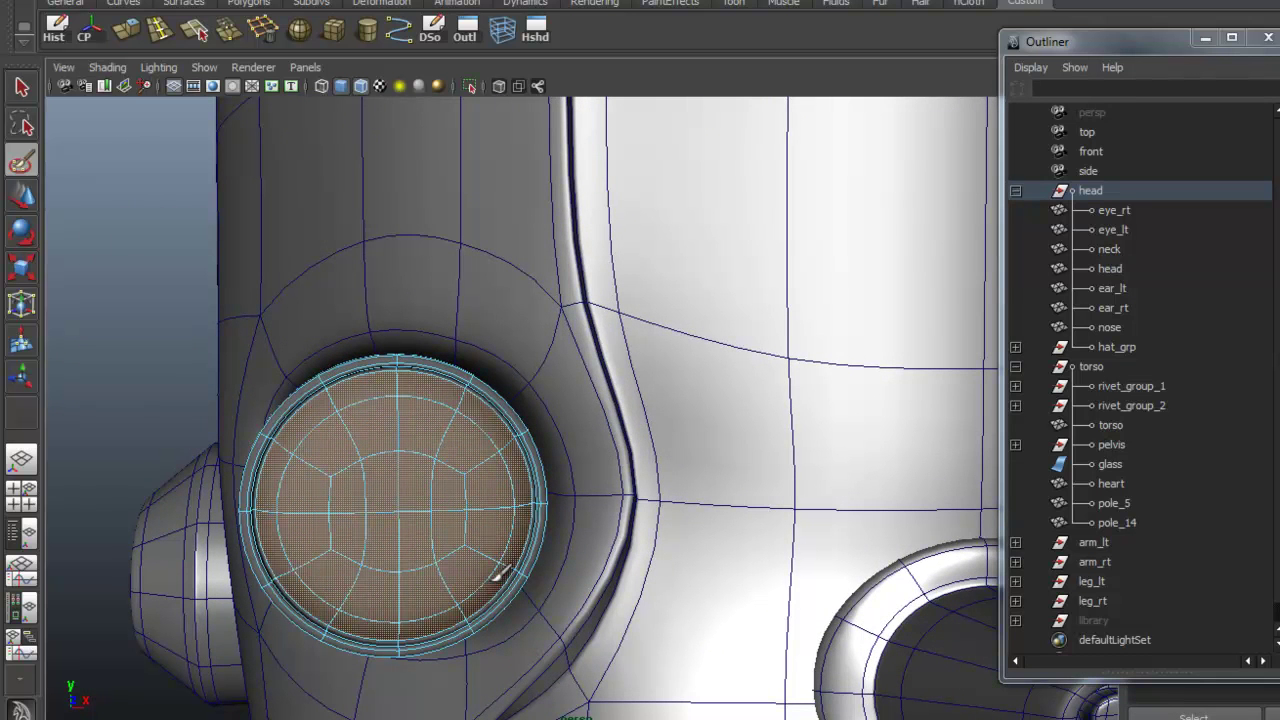
Step: Assign a new Maya Phong material to the selected eye_rt lens faces
right_click(410, 418)
right_drag(425, 425, 430, 700)
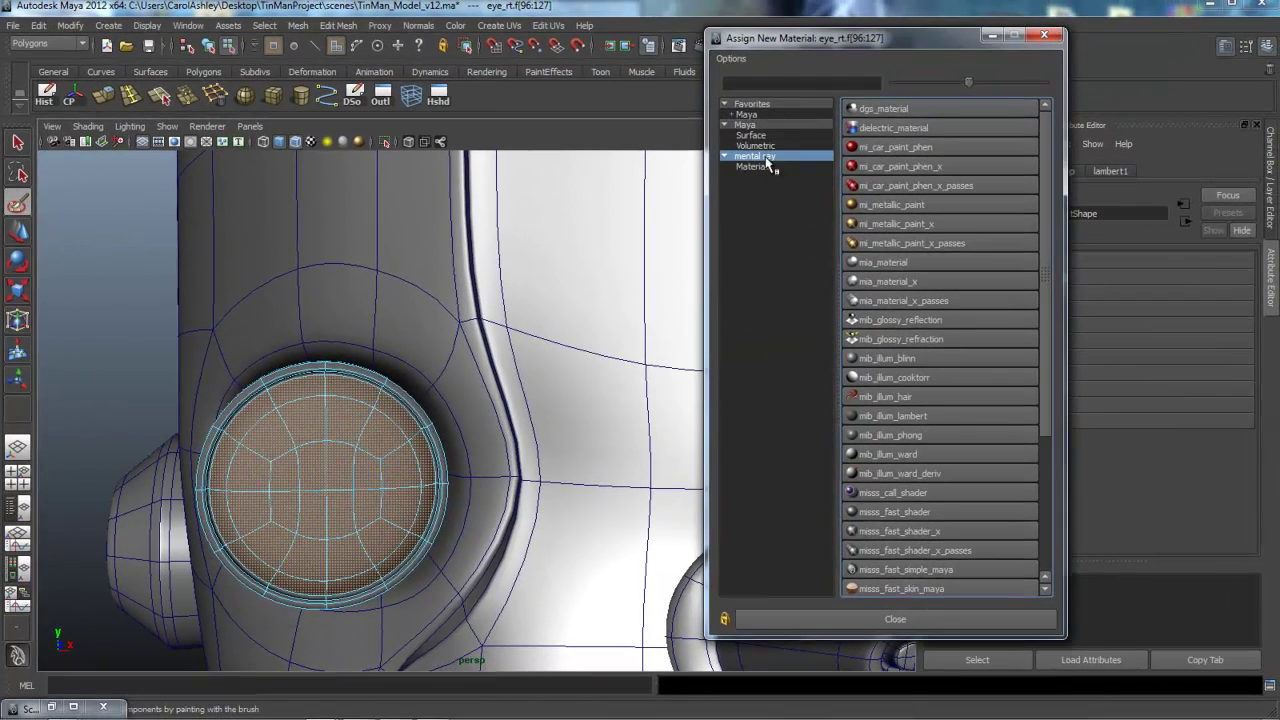
click(748, 124)
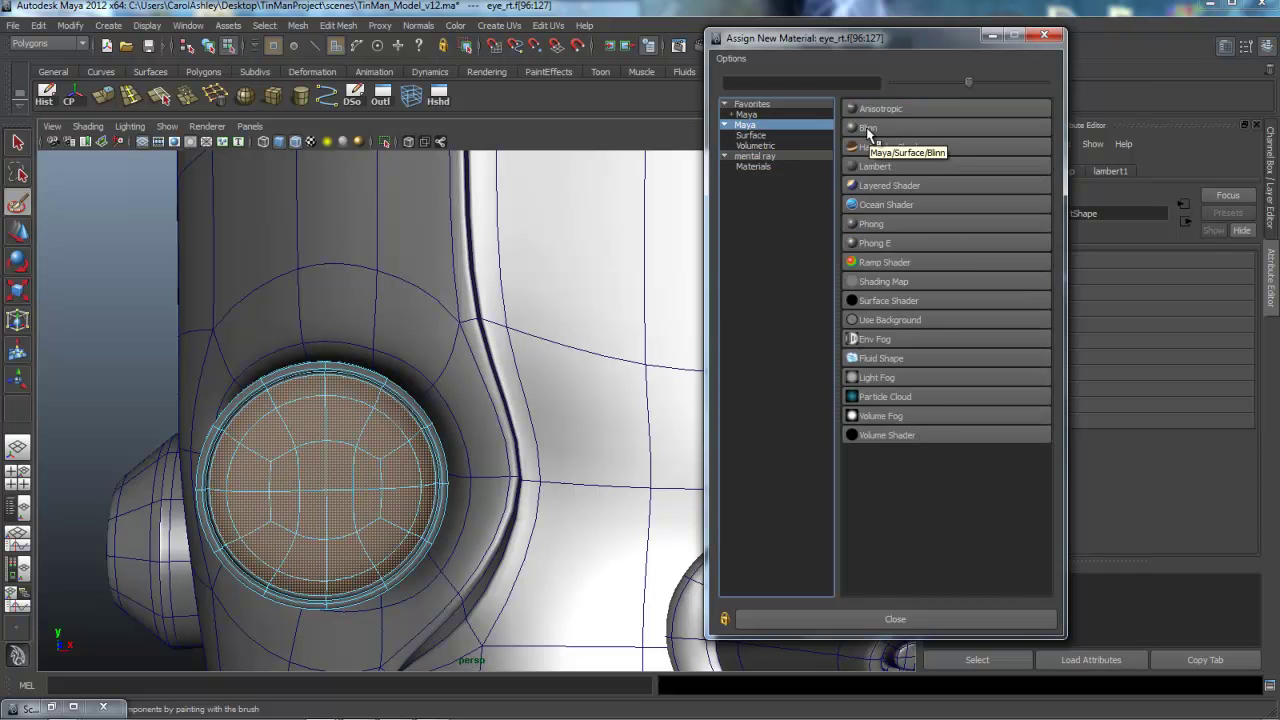
click(872, 224)
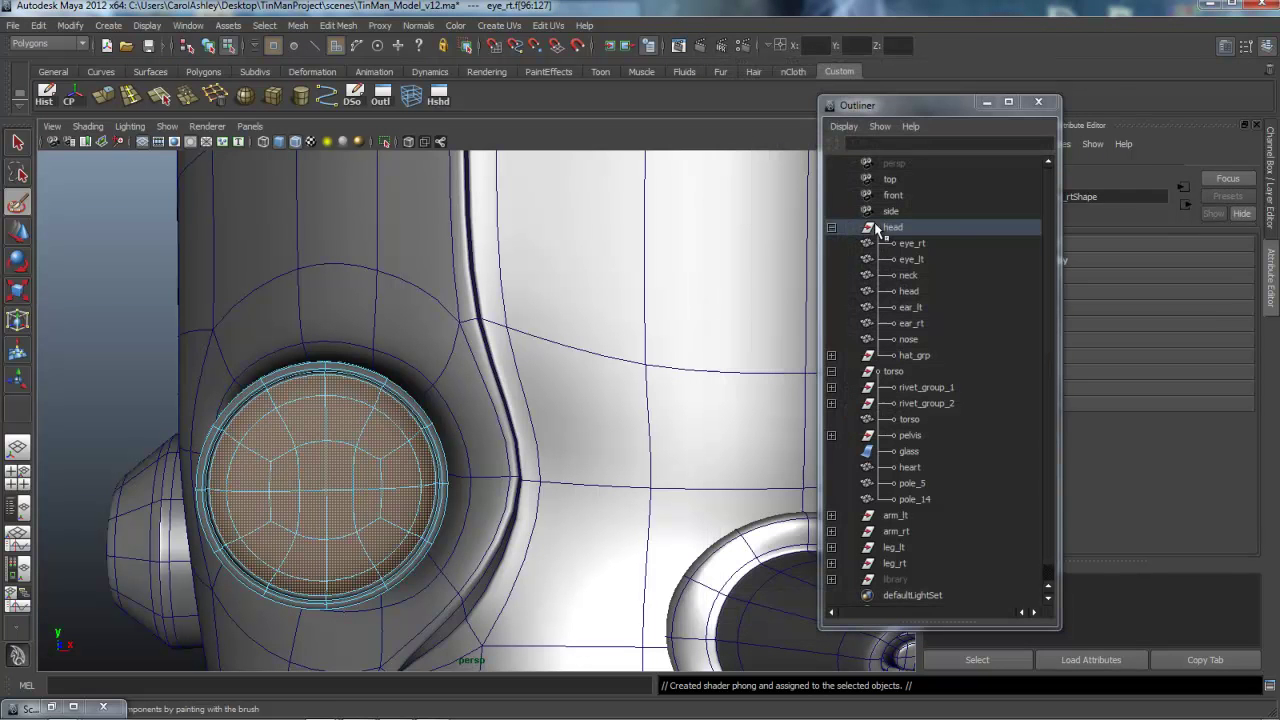
Step: Rename the new Phong material as eye_phong
drag(940, 105, 797, 69)
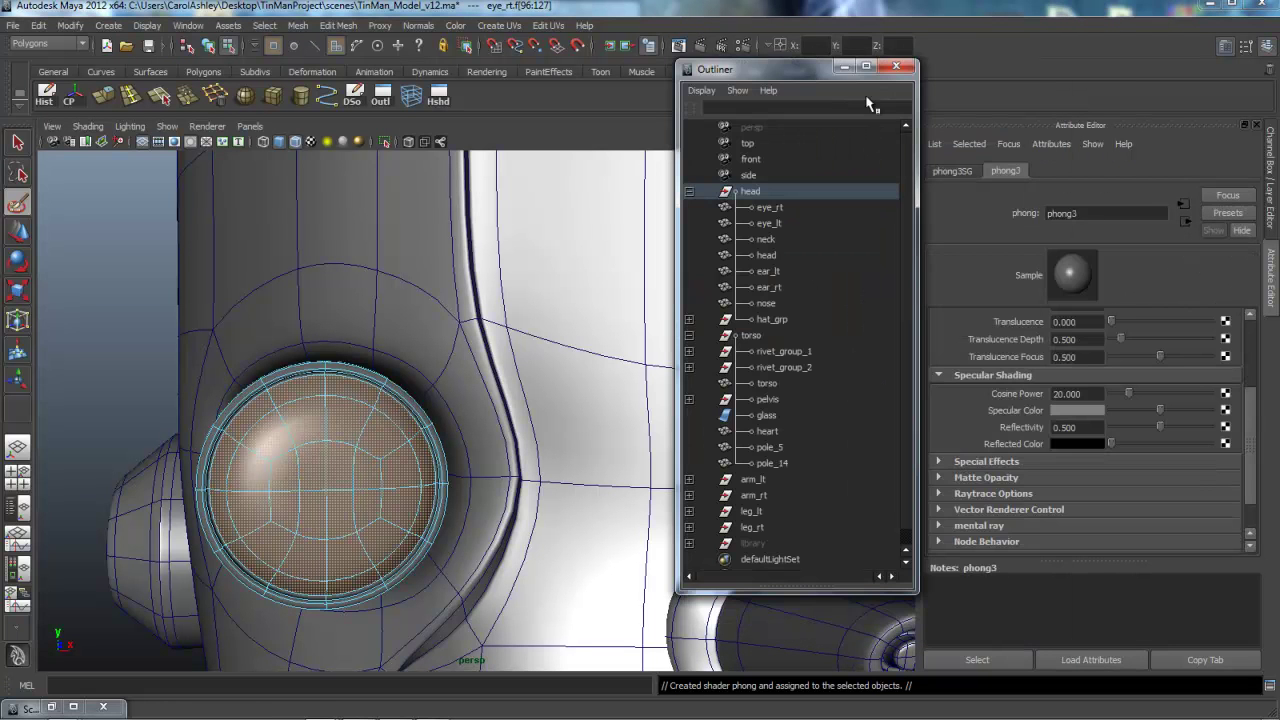
drag(1085, 216, 1018, 215)
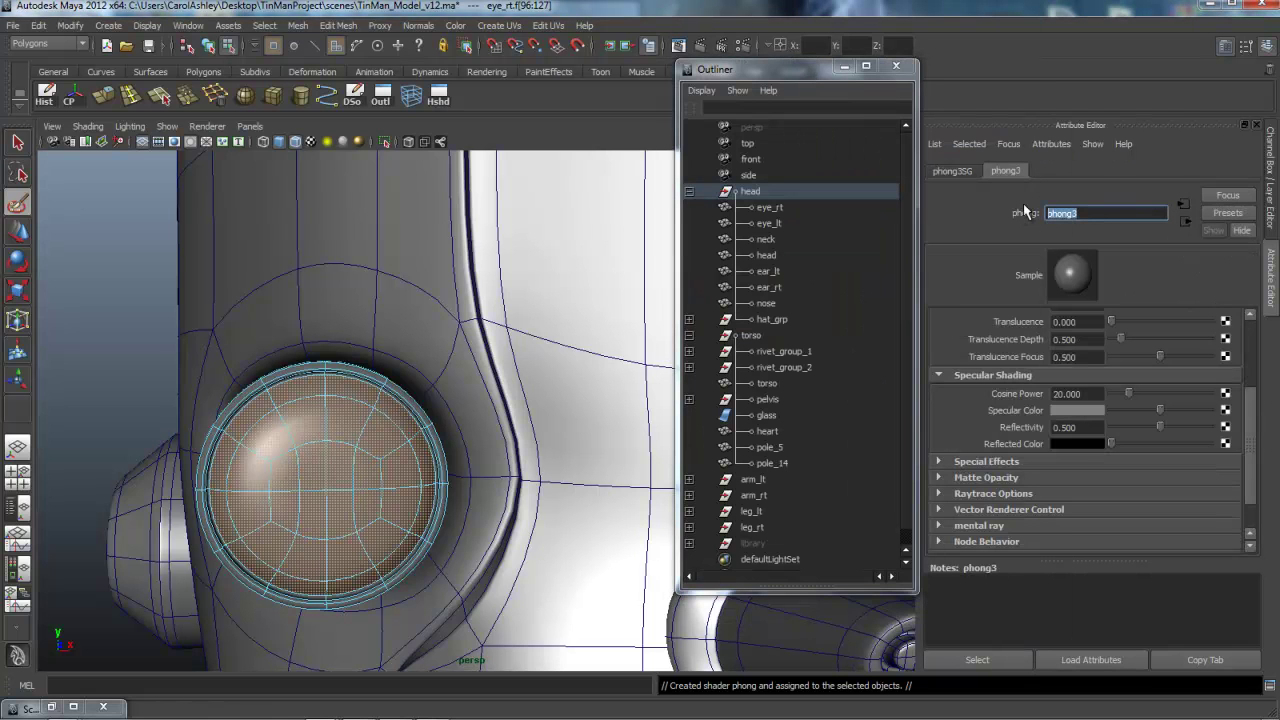
text(eye_)
key(Return)
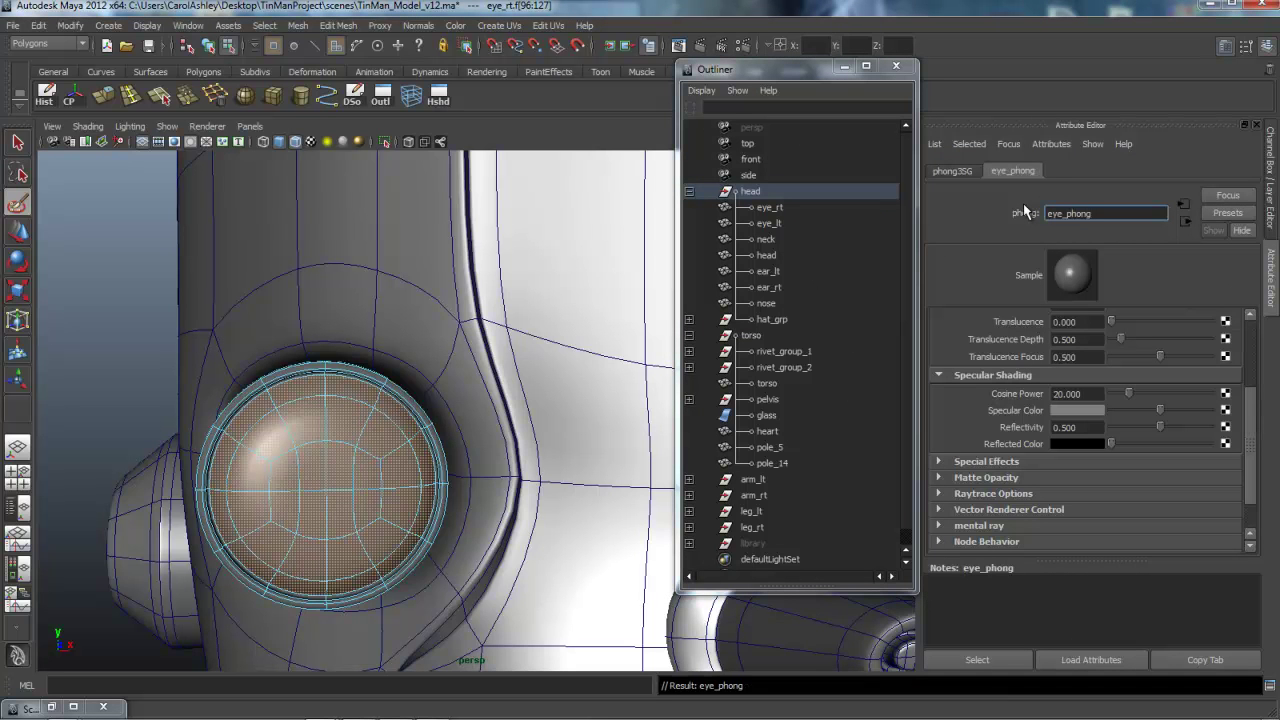
Step: Set the eye_phong Color to black and map a 2D Fractal texture to its Bump Mapping
drag(1248, 453, 1250, 322)
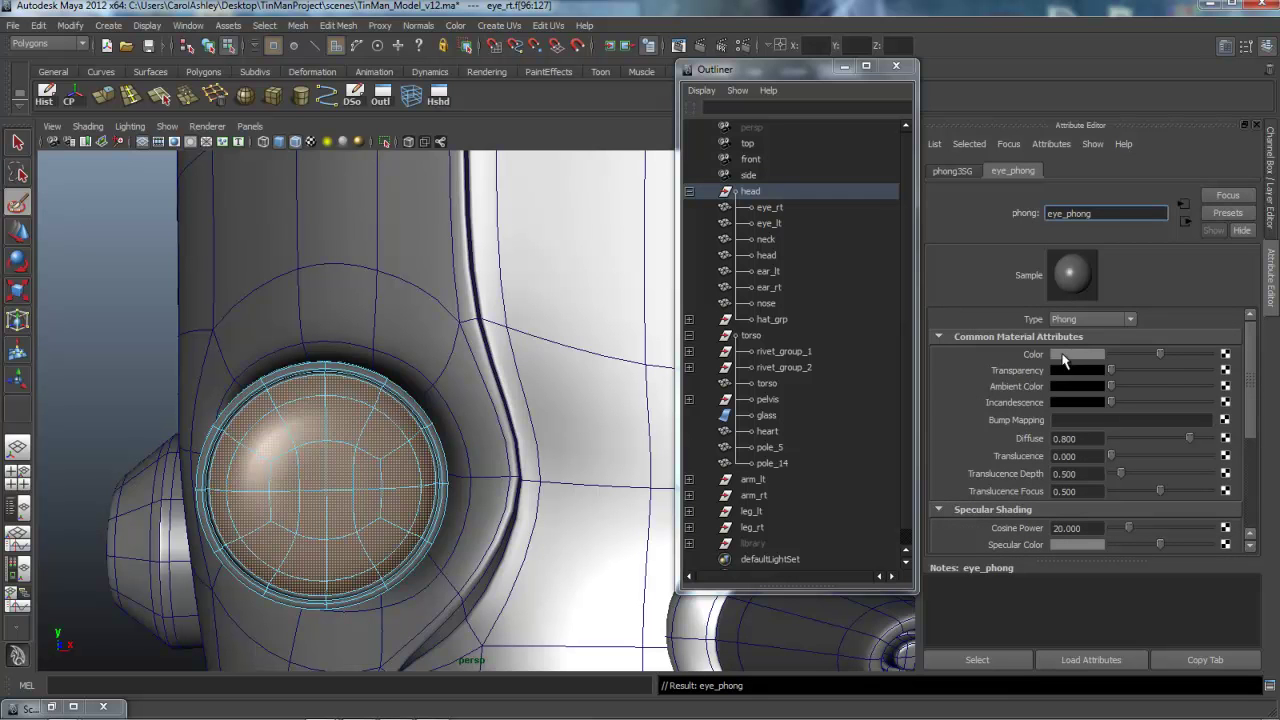
drag(1164, 353, 1119, 358)
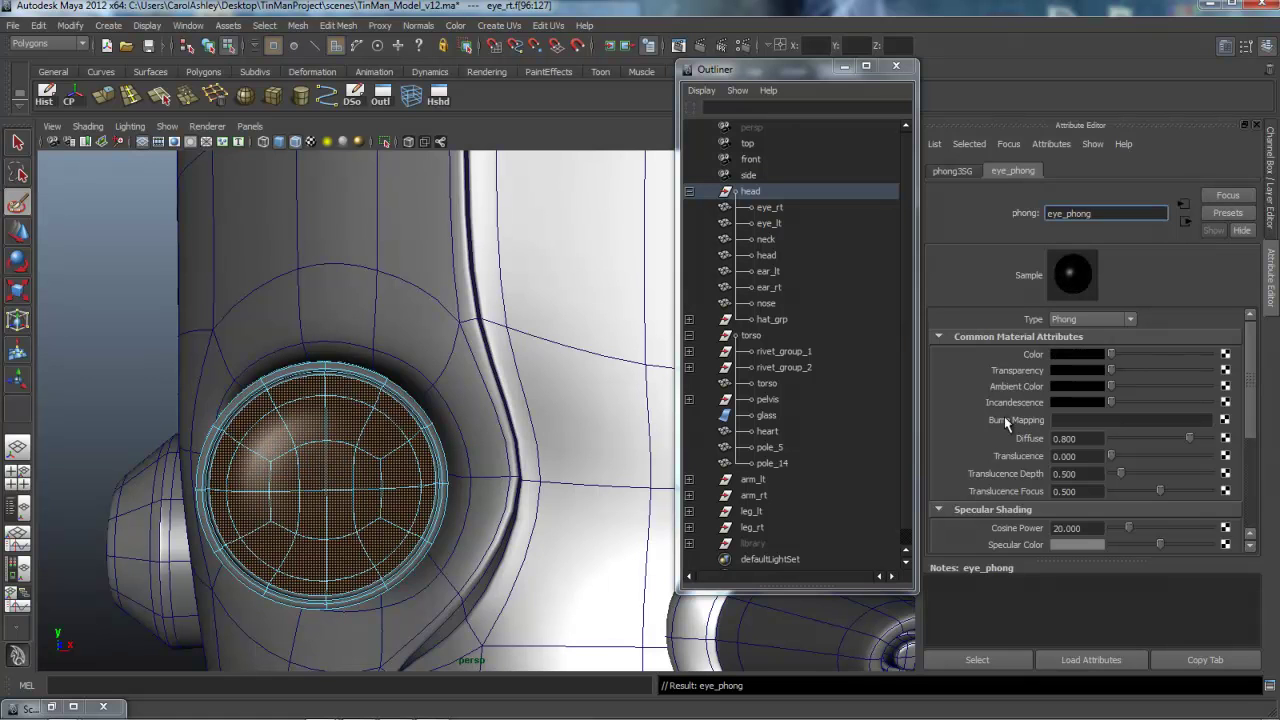
click(1225, 420)
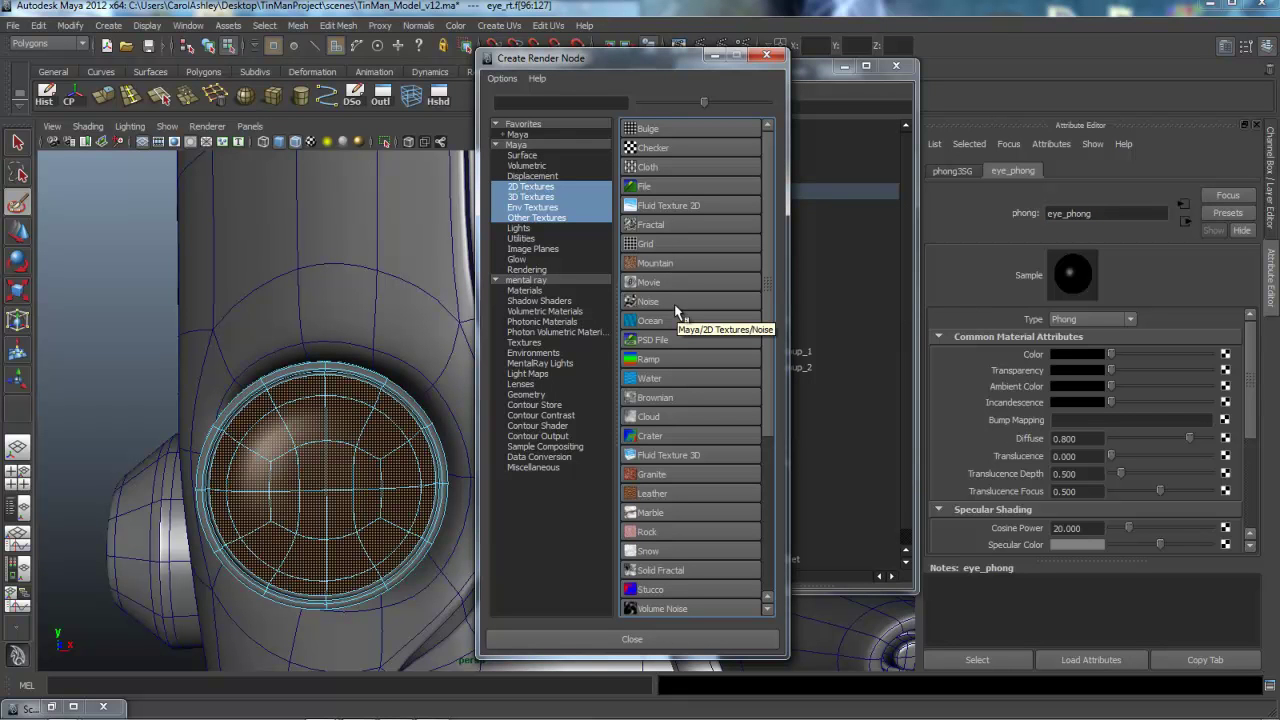
click(650, 224)
Step: Review the bump2d1 node's Bump Depth and the fractal1 texture's attributes
click(1084, 356)
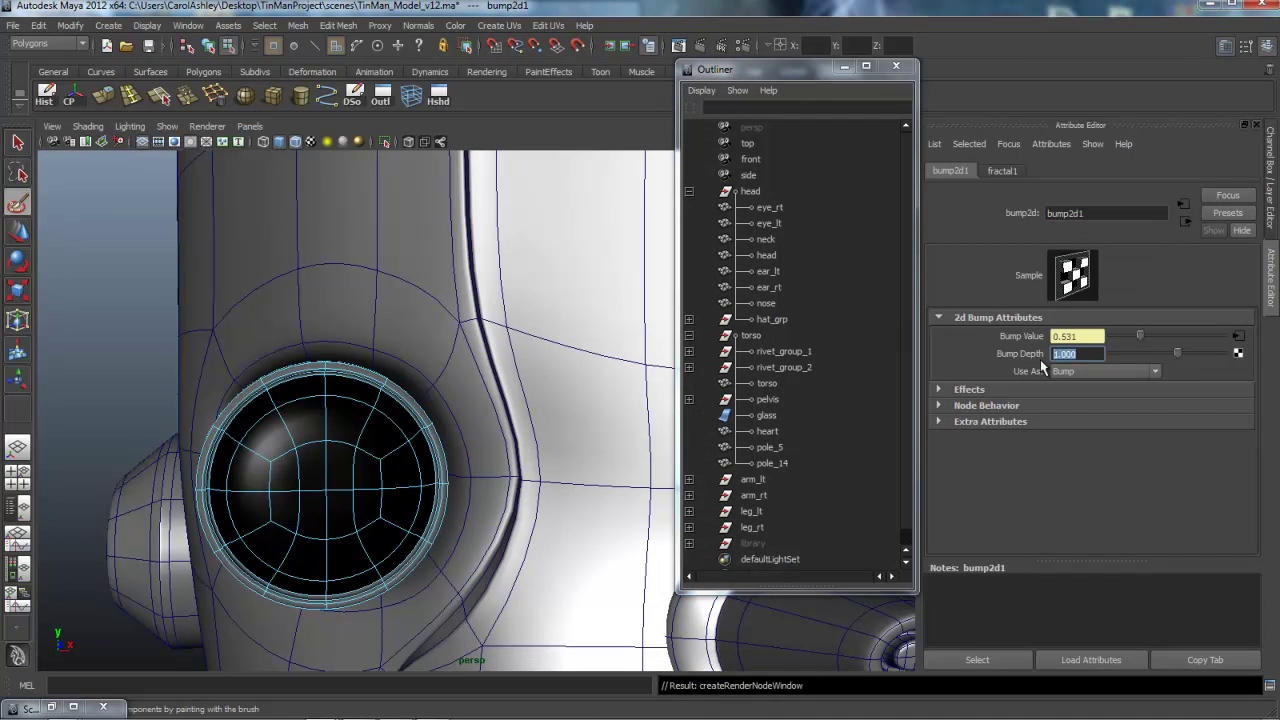
key(Return)
click(1003, 171)
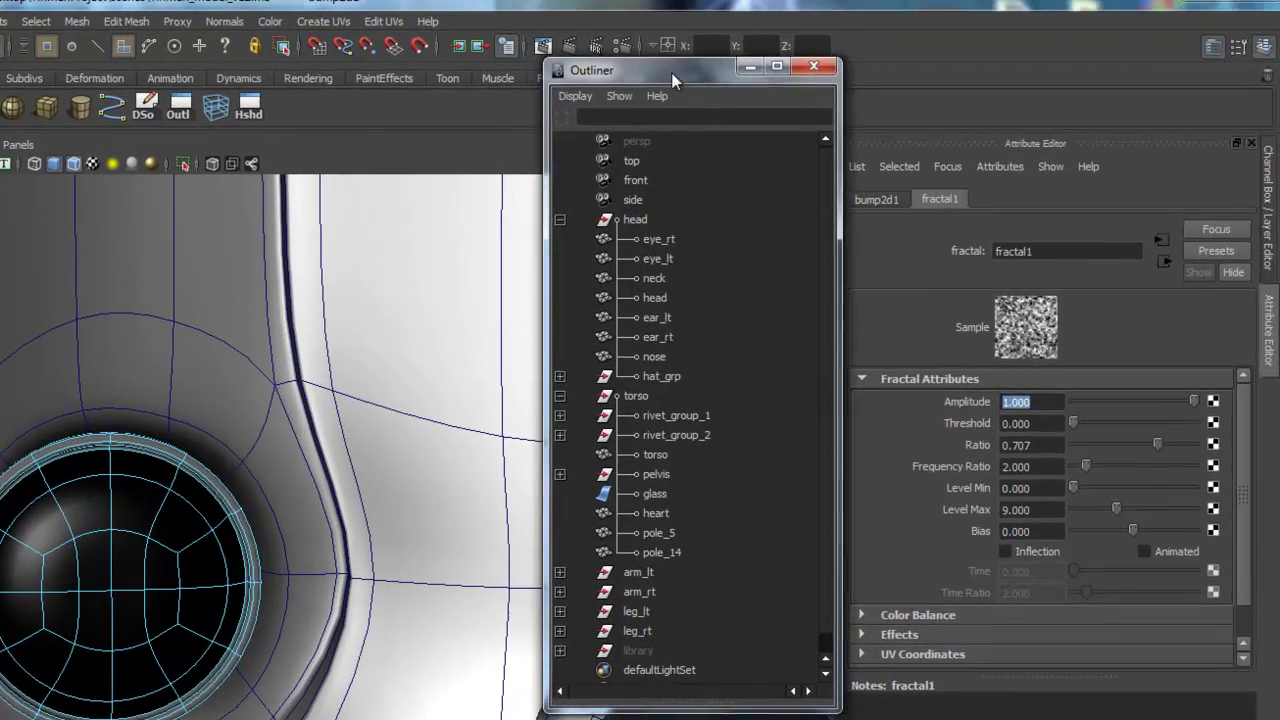
drag(672, 75, 678, 63)
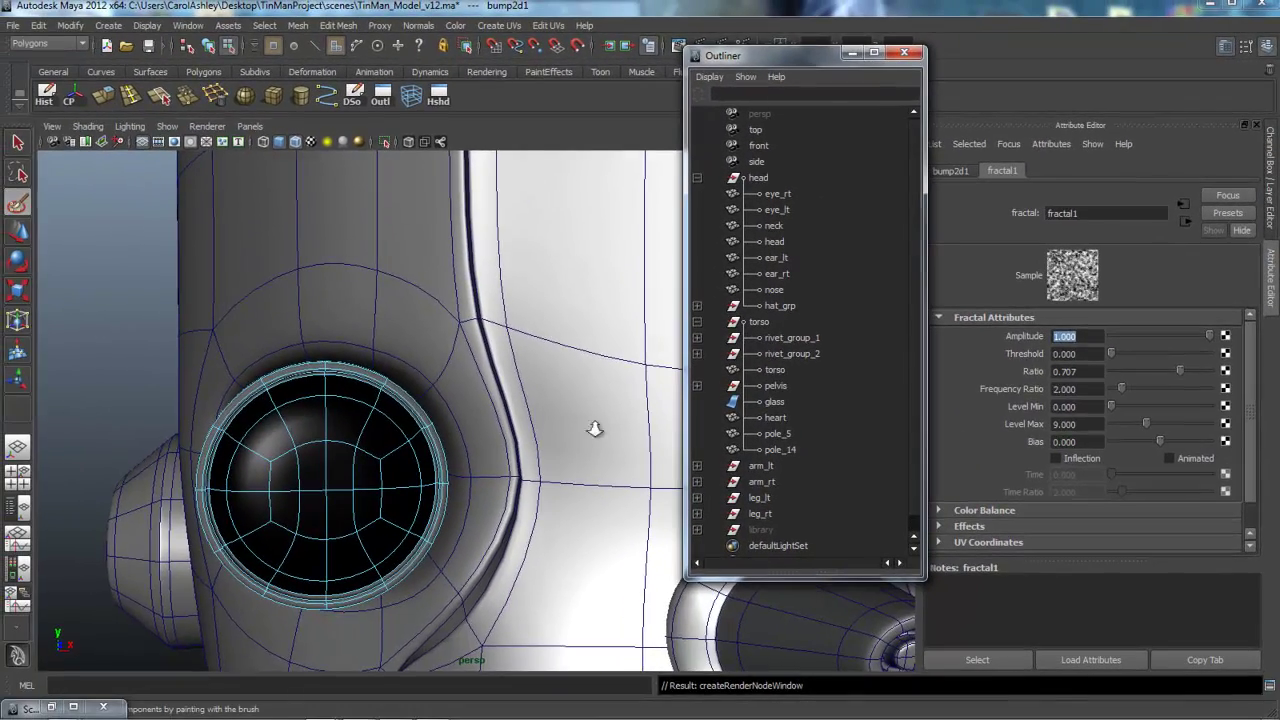
Step: Paint-select all the front lens faces of the eye_lt mesh with the Paint Selection tool
alt+right_drag(588, 431, 632, 499)
mouse_move(632, 499)
alt+middle_down()
mouse_move(354, 431)
mouse_move(388, 436)
alt+middle_up()
key(q)
alt+drag(388, 436, 387, 436)
alt+right_drag(387, 436, 385, 431)
alt+middle_drag(385, 431, 388, 438)
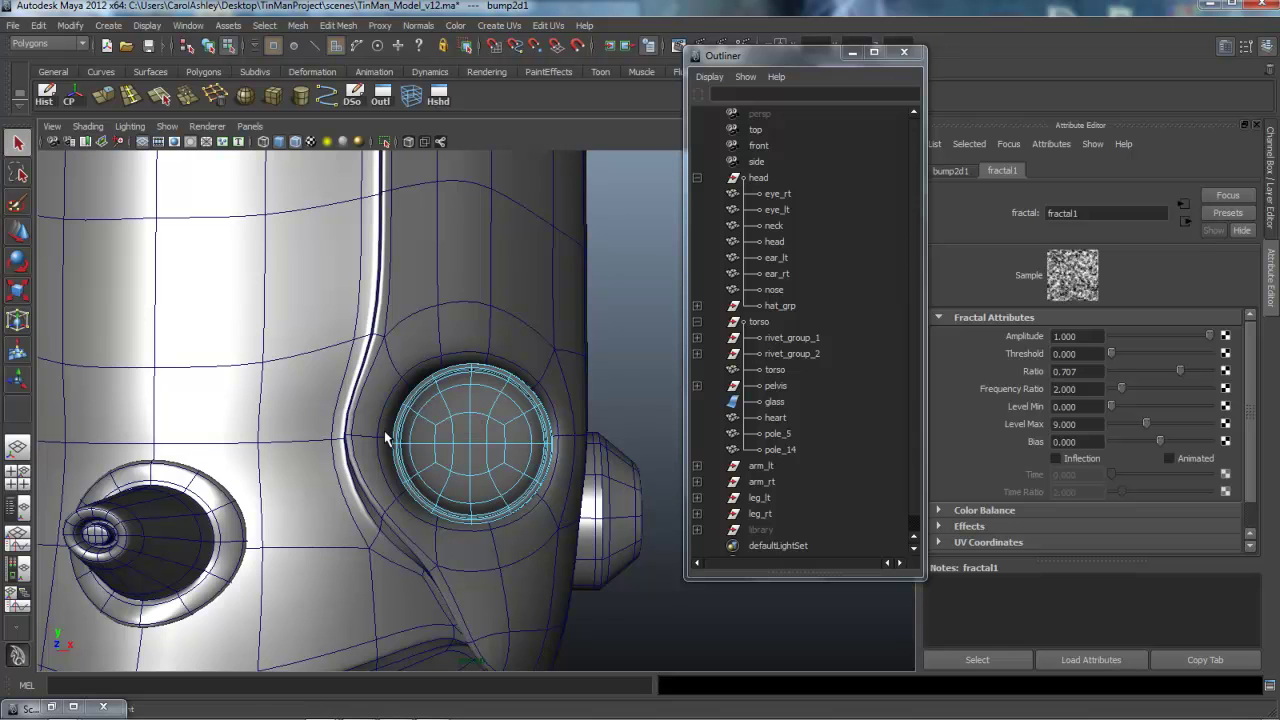
key(y)
mouse_move(485, 420)
mouse_down()
mouse_move(487, 460)
mouse_move(437, 418)
mouse_move(511, 418)
mouse_move(506, 478)
mouse_move(423, 429)
mouse_move(471, 488)
mouse_move(454, 506)
mouse_up()
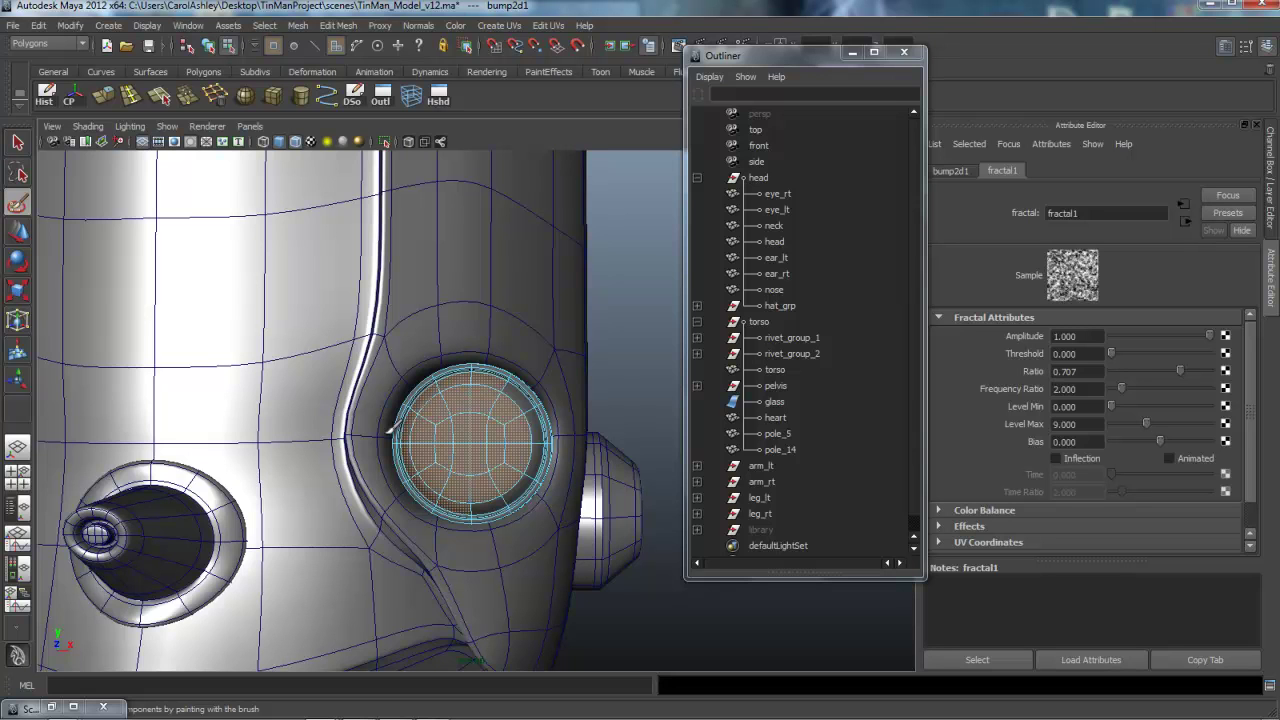
mouse_move(524, 474)
mouse_down()
mouse_move(485, 505)
mouse_move(469, 486)
mouse_up()
Step: Assign the existing eye_phong material to the selected eye_lt lens faces and leave face selection mode
right_drag(468, 428, 580, 675)
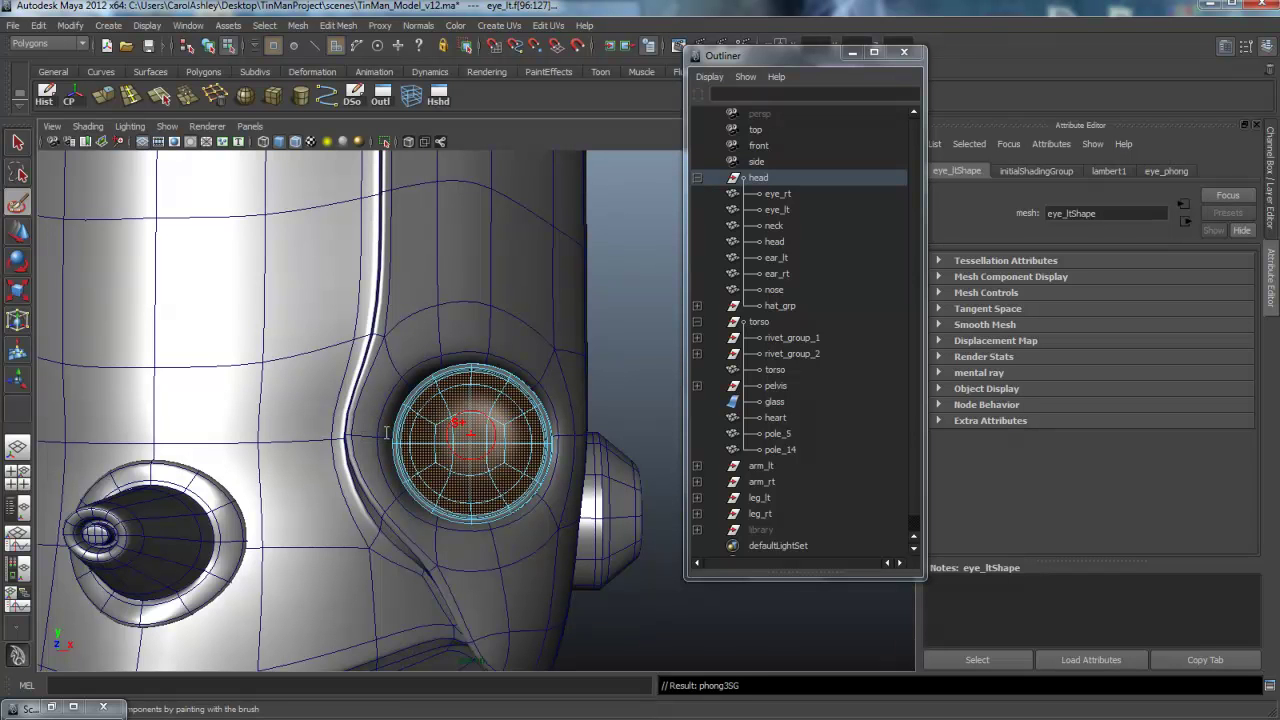
key(q)
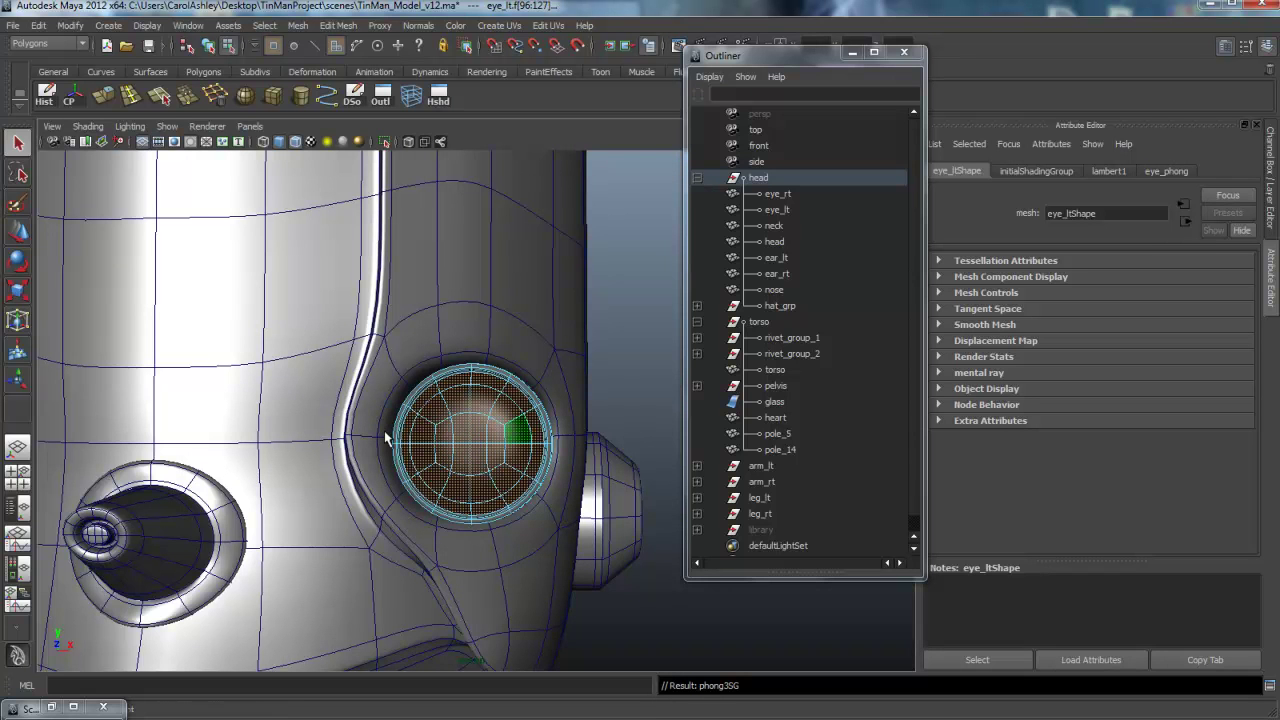
scroll(386, 438, down, 6)
right_drag(539, 416, 602, 396)
key(Delete)
Step: Examine the shaded head and both eyes from several angles
alt+drag(386, 438, 384, 432)
scroll(384, 431, up, 2)
alt+drag(384, 432, 385, 432)
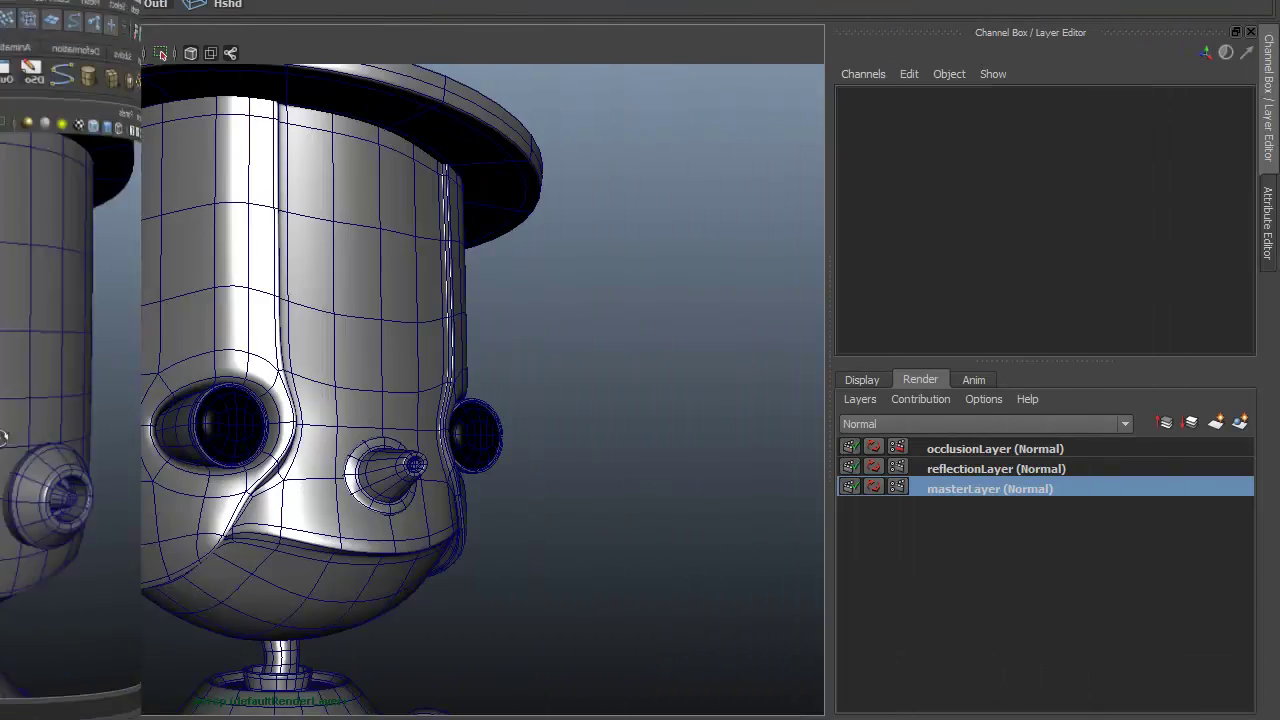
alt+drag(215, 246, 293, 295)
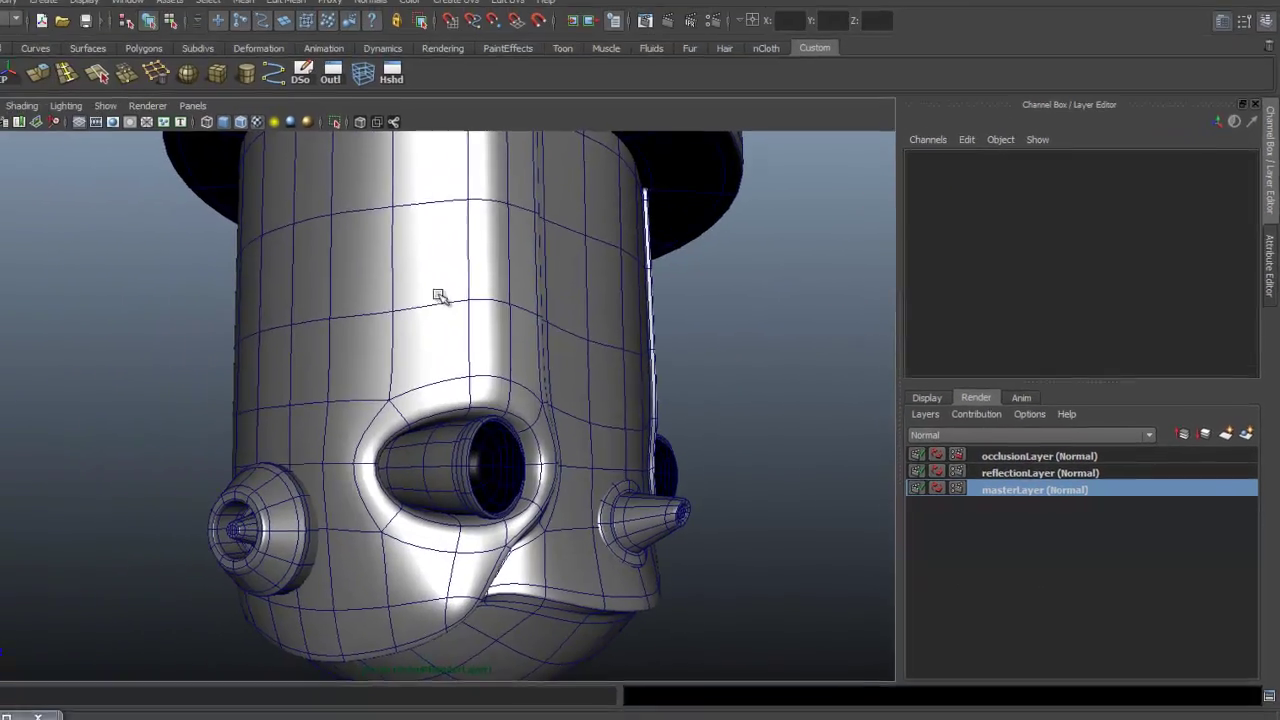
scroll(487, 416, down, 3)
alt+drag(500, 500, 449, 532)
scroll(449, 530, up, 3)
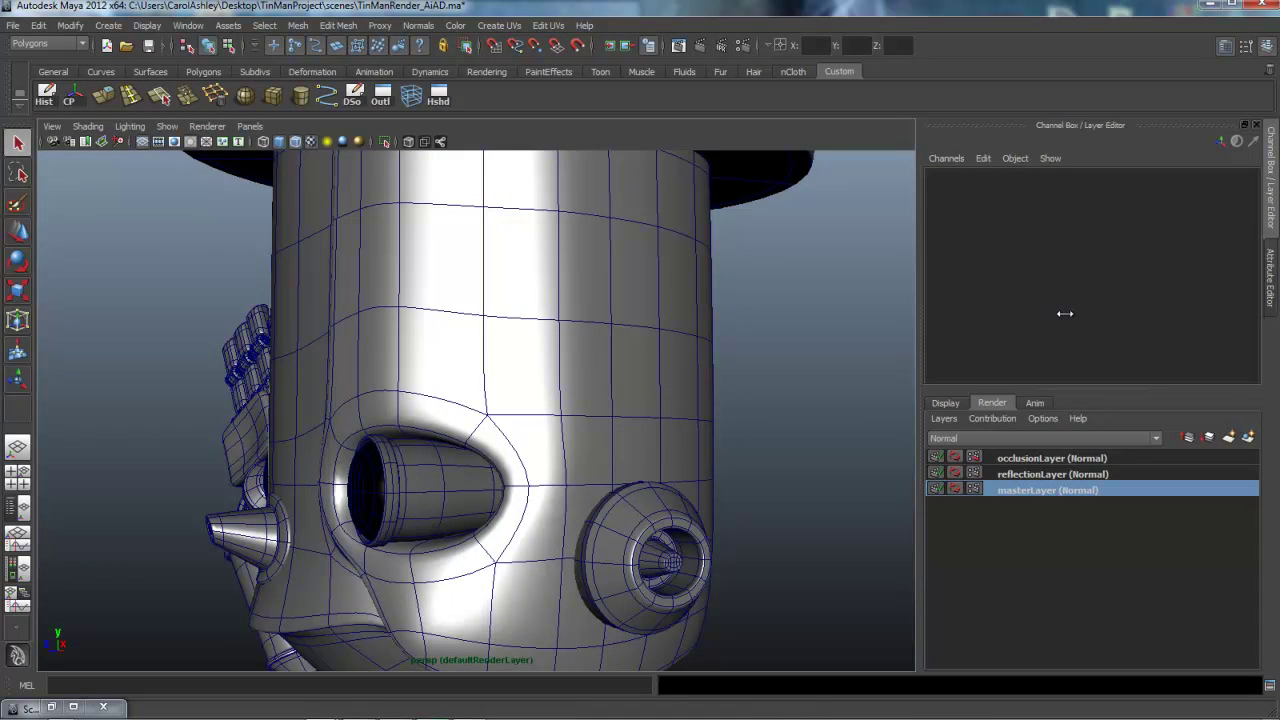
key(bracketleft)
key(bracketleft)
key(bracketleft)
key(bracketleft)
key(bracketleft)
key(bracketleft)
alt+right_drag(181, 41, 212, 114)
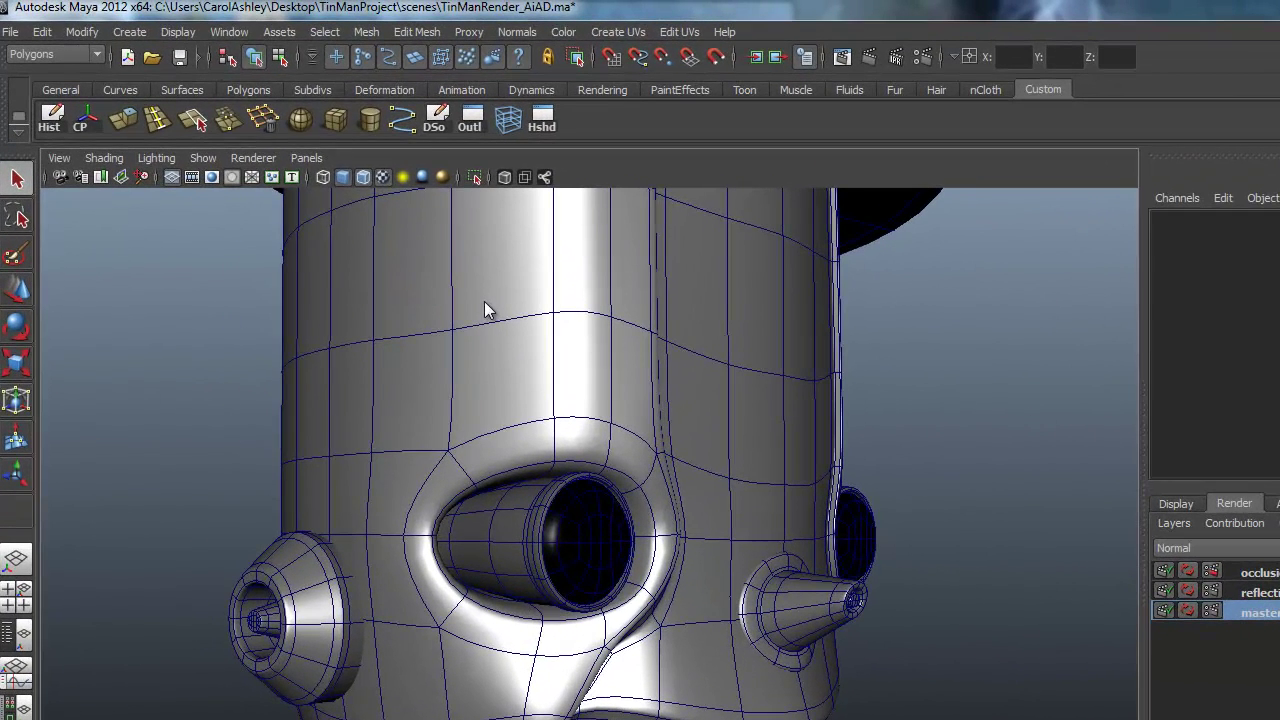
Step: Open the Hypershade and select the eye faces that use the lambert1 material
click(188, 26)
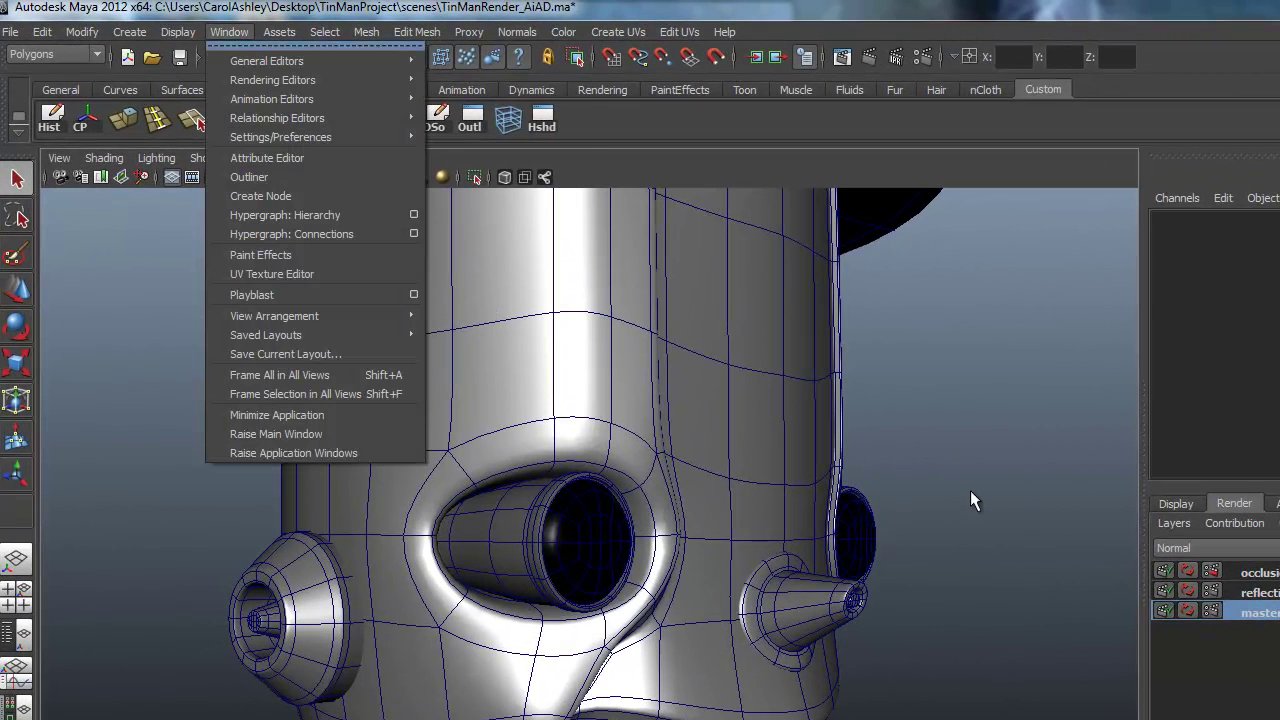
mouse_move(272, 80)
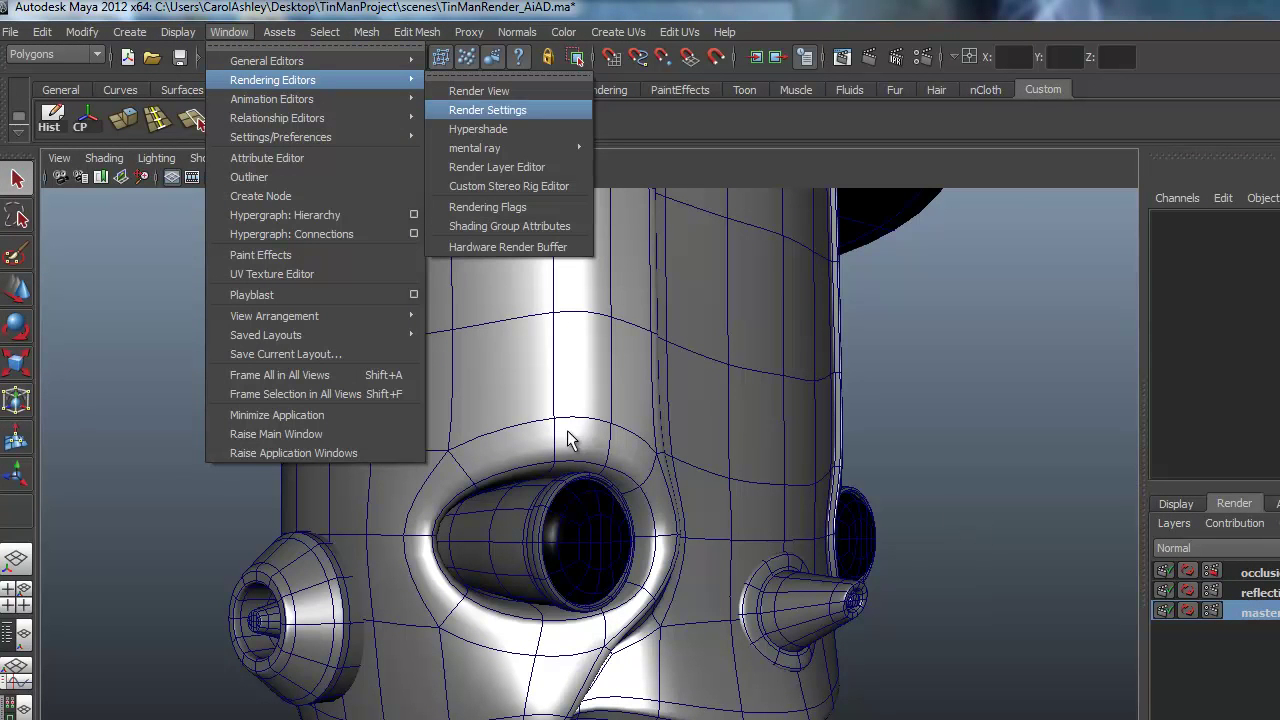
click(478, 129)
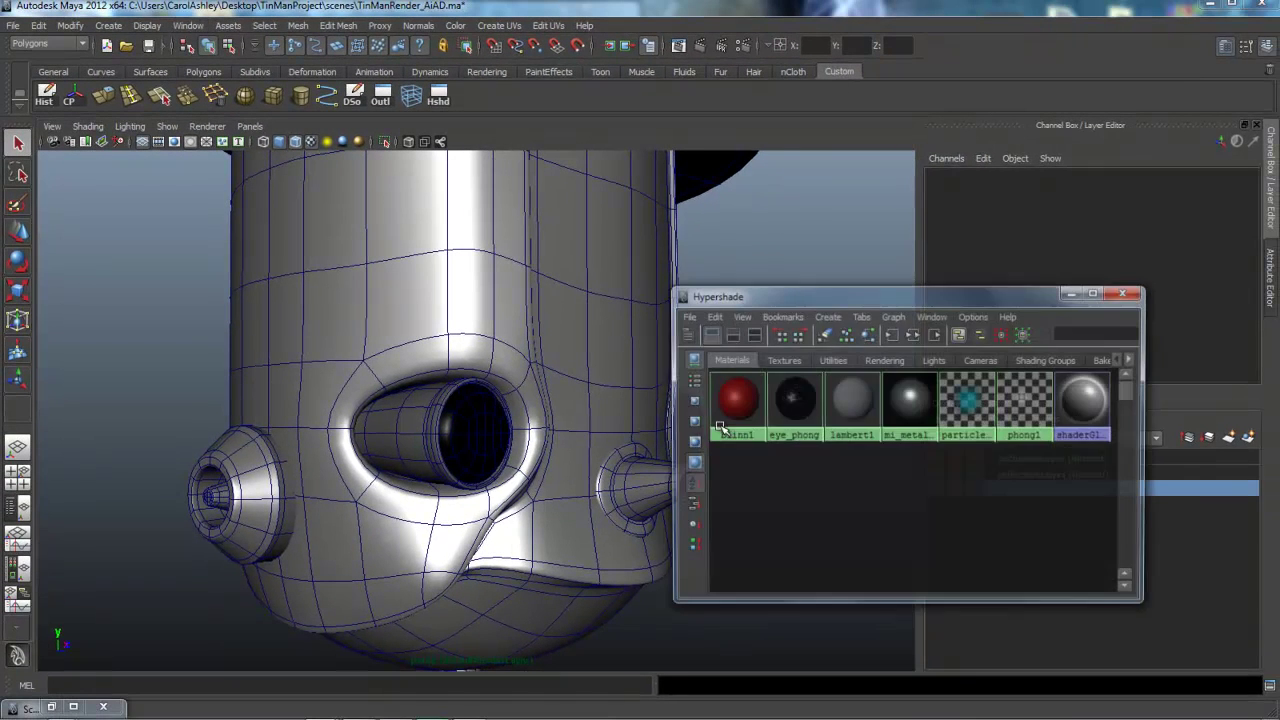
drag(850, 296, 799, 228)
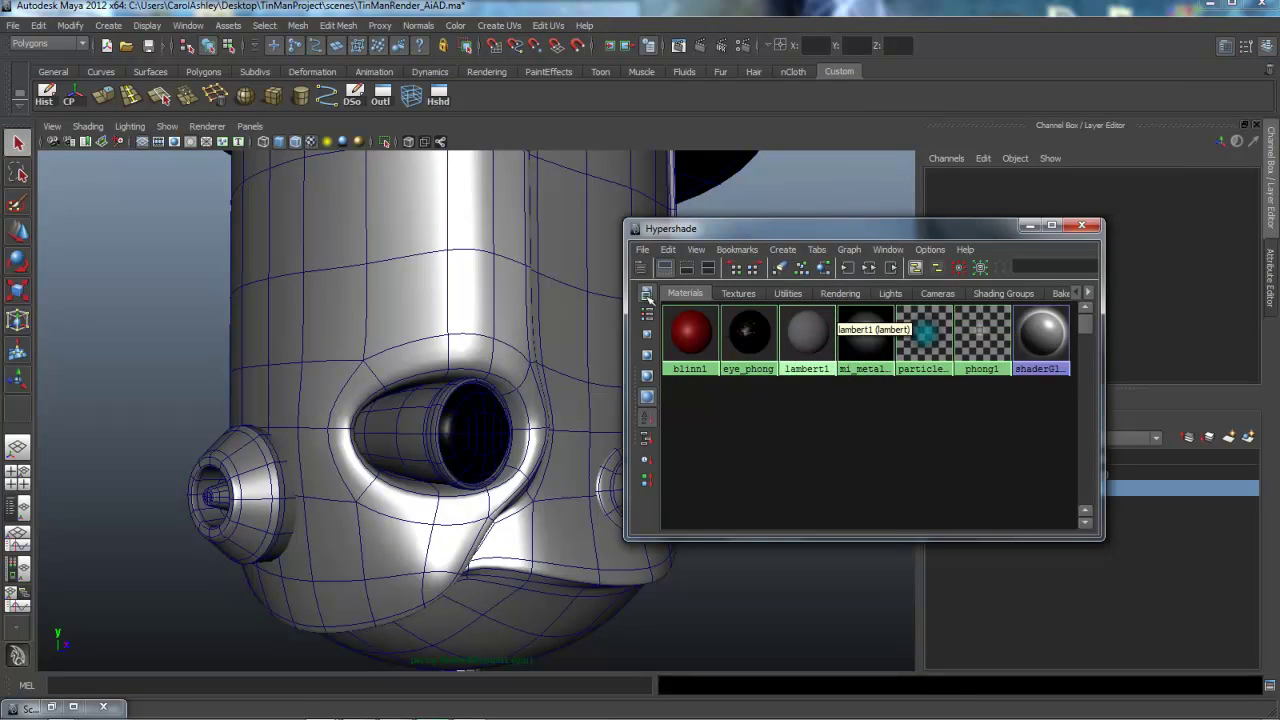
right_click(809, 337)
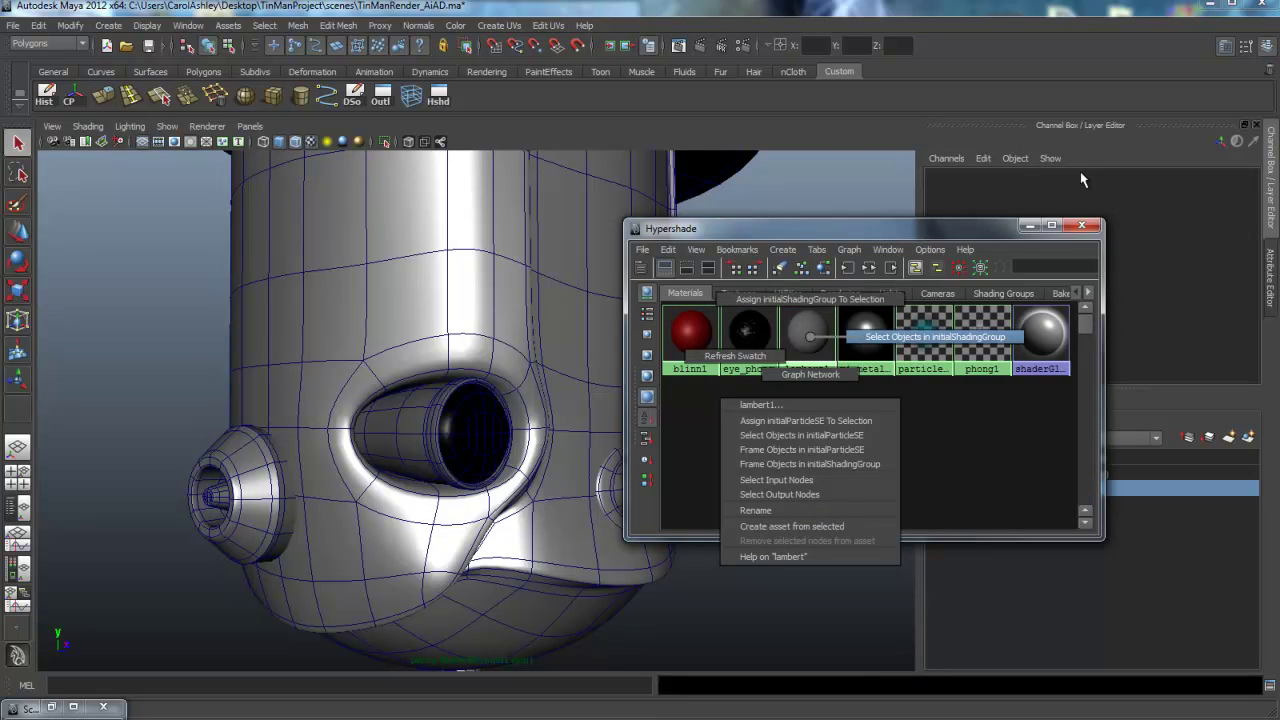
right_drag(1081, 179, 1090, 190)
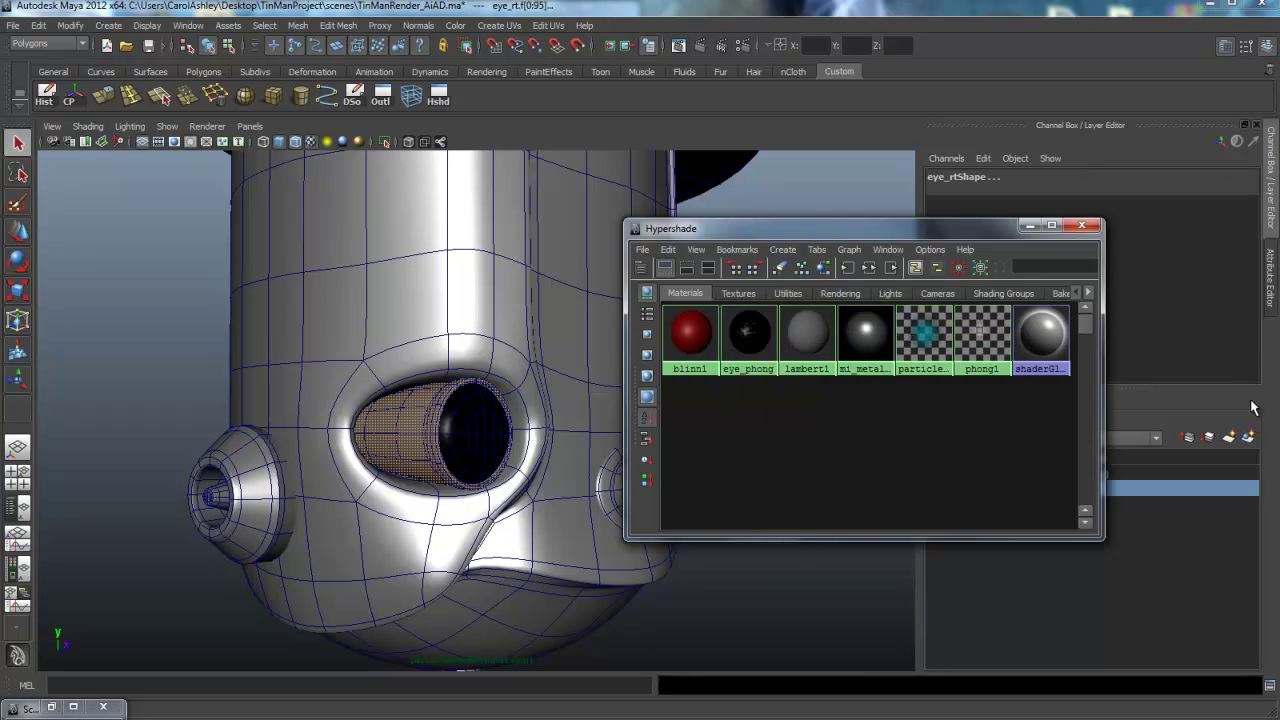
Step: Assign a new mi_metallic_paint material to the selected eye faces, with a dark grey Base Color and dark blue Lit Color
alt+drag(1057, 363, 1035, 400)
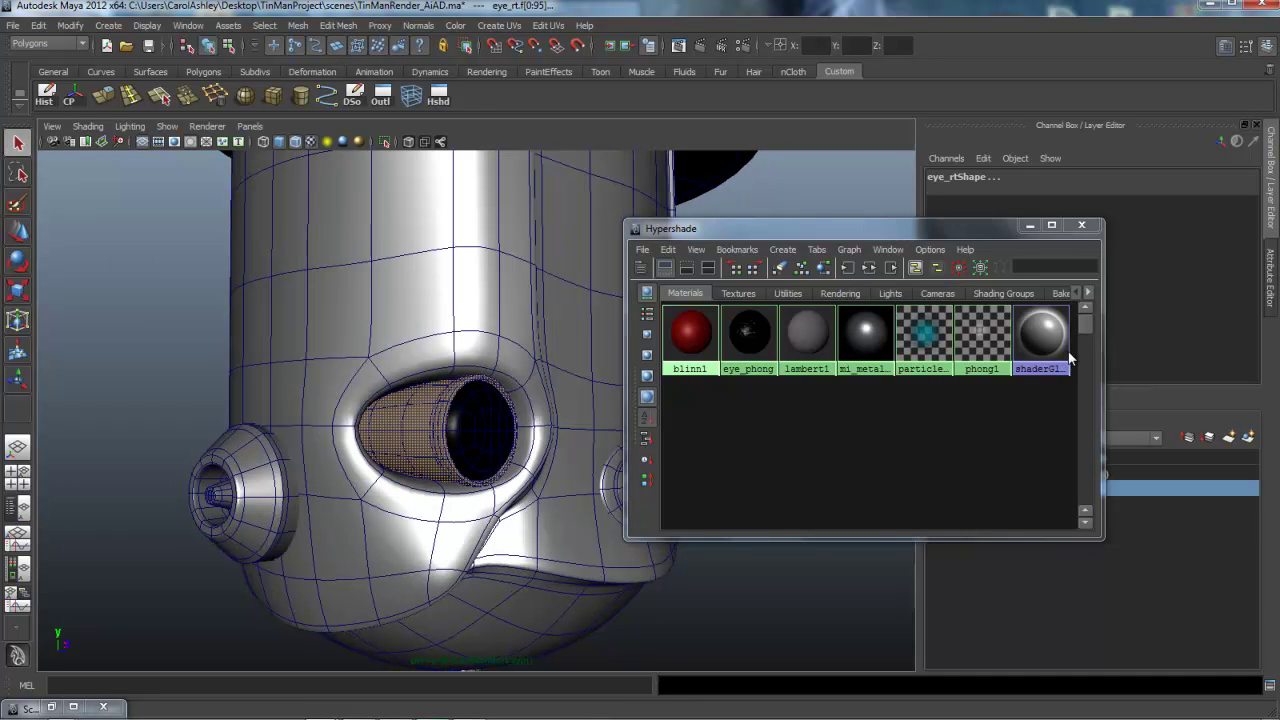
right_drag(396, 413, 388, 646)
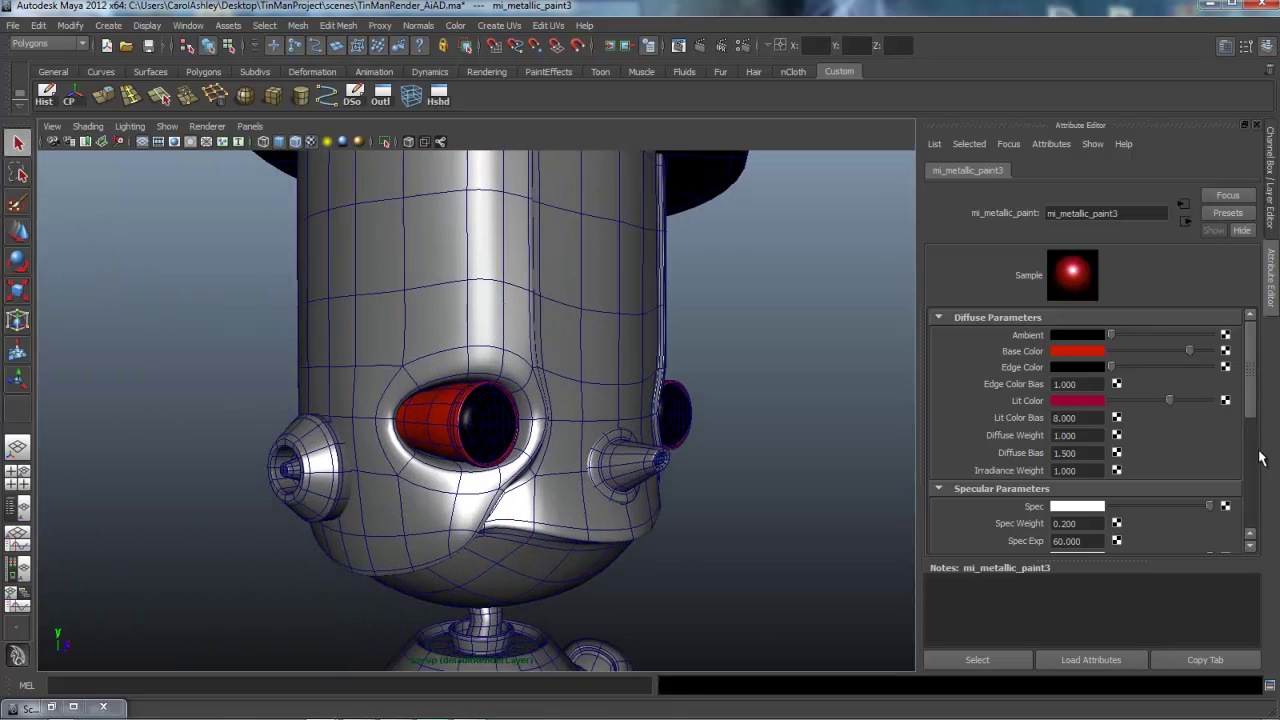
click(1077, 351)
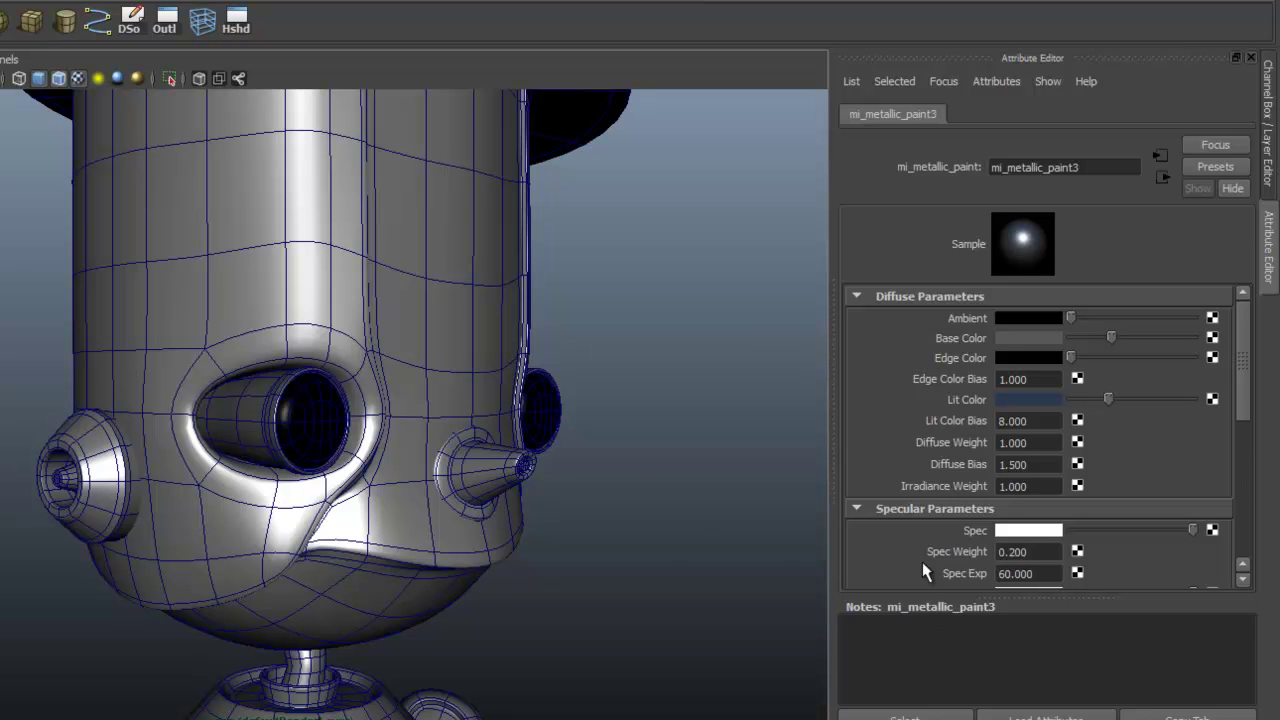
click(1029, 338)
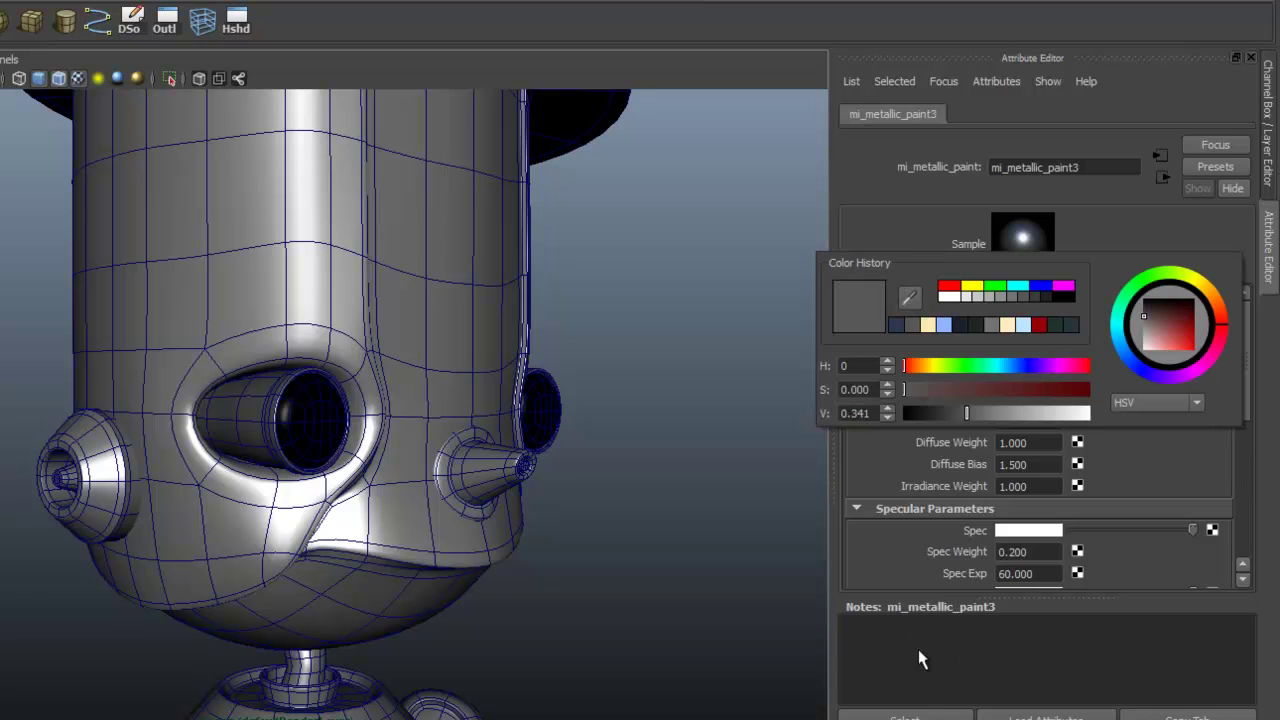
mouse_move(966, 413)
mouse_down()
mouse_move(939, 413)
mouse_move(1069, 413)
mouse_move(912, 413)
mouse_move(956, 413)
mouse_up()
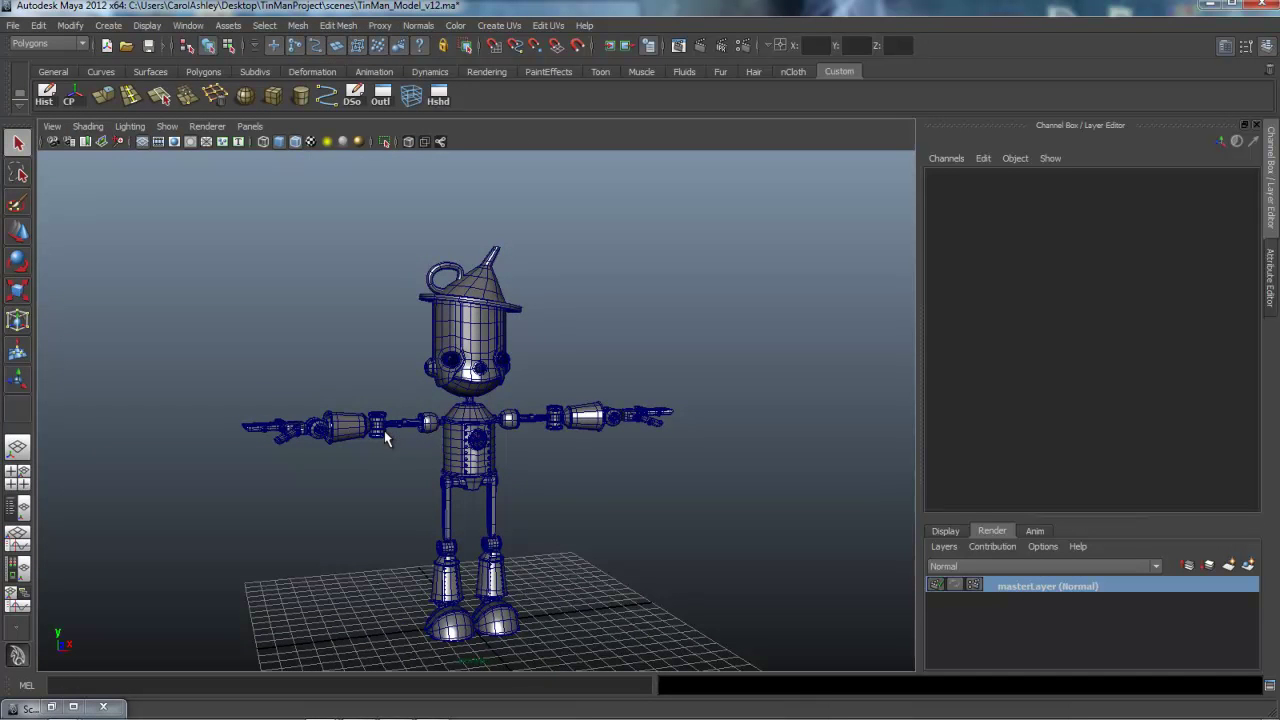
Step: Create an area light in the TinMan_Model_v12 scene
alt+drag(384, 431, 384, 433)
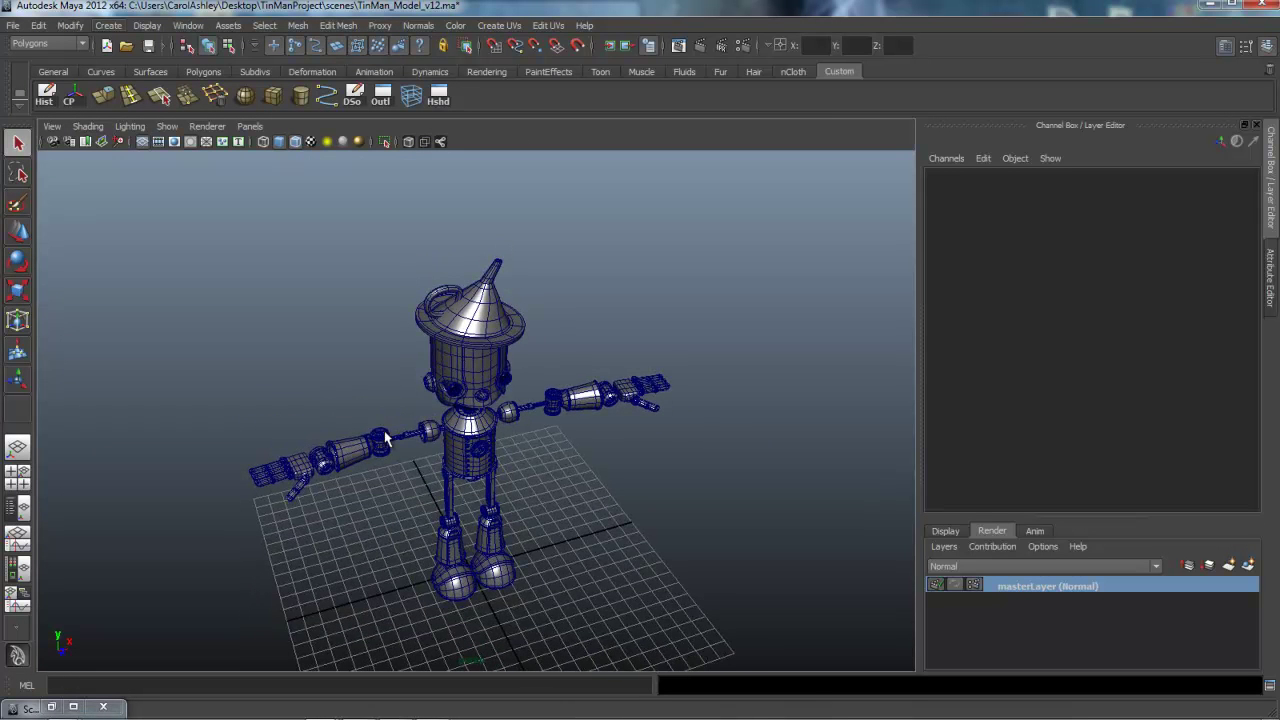
key(alt+c)
key(Down)
key(Down)
key(Down)
key(Down)
key(Down)
key(Right)
key(Down)
key(Down)
key(Down)
key(Down)
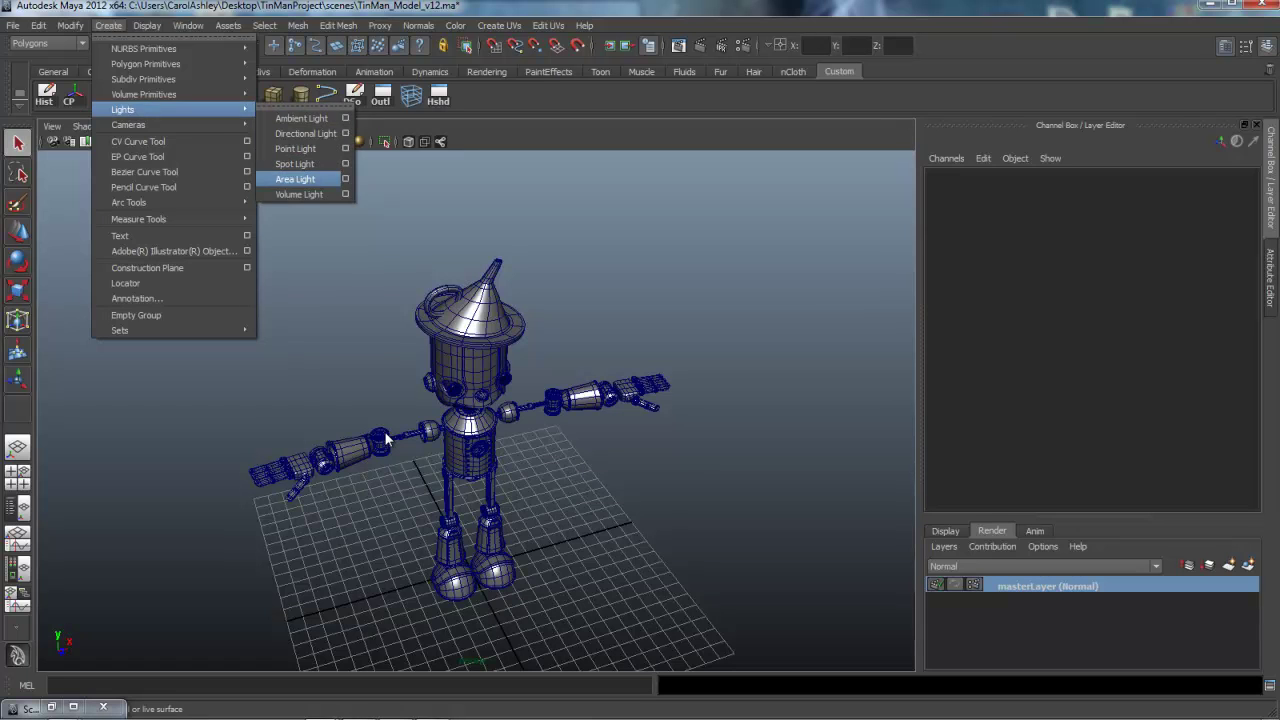
key(Return)
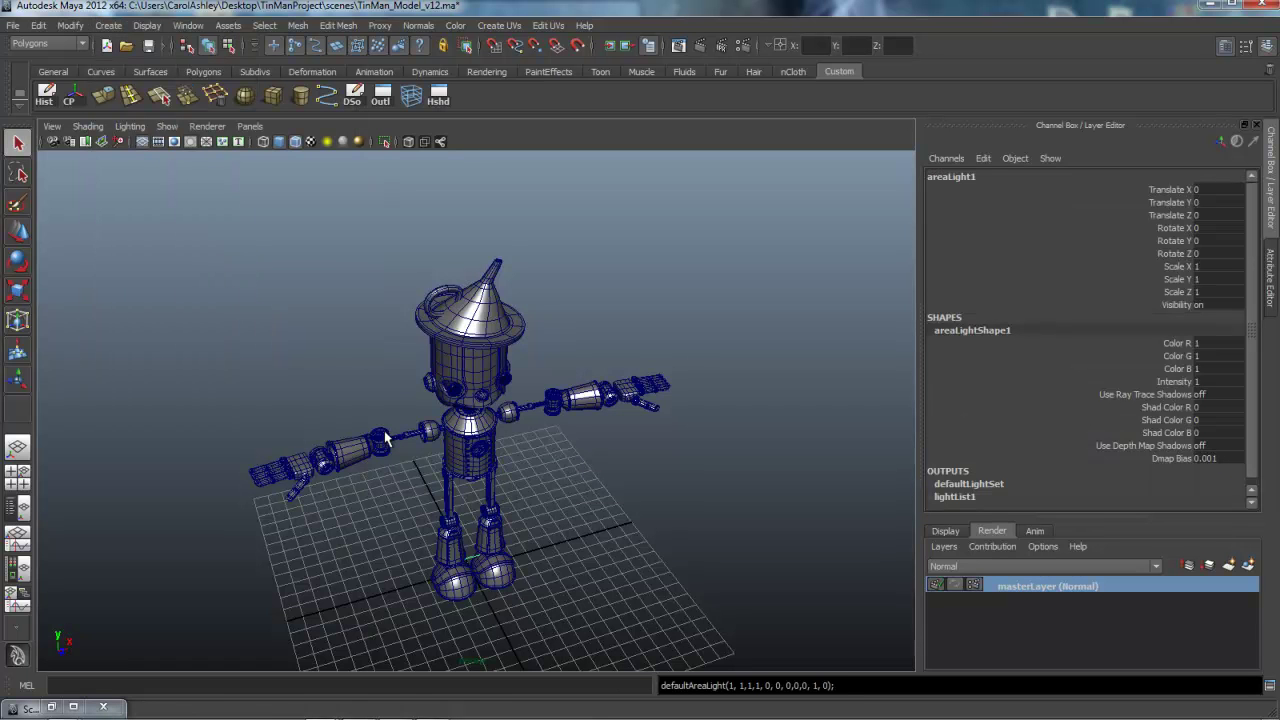
key(f)
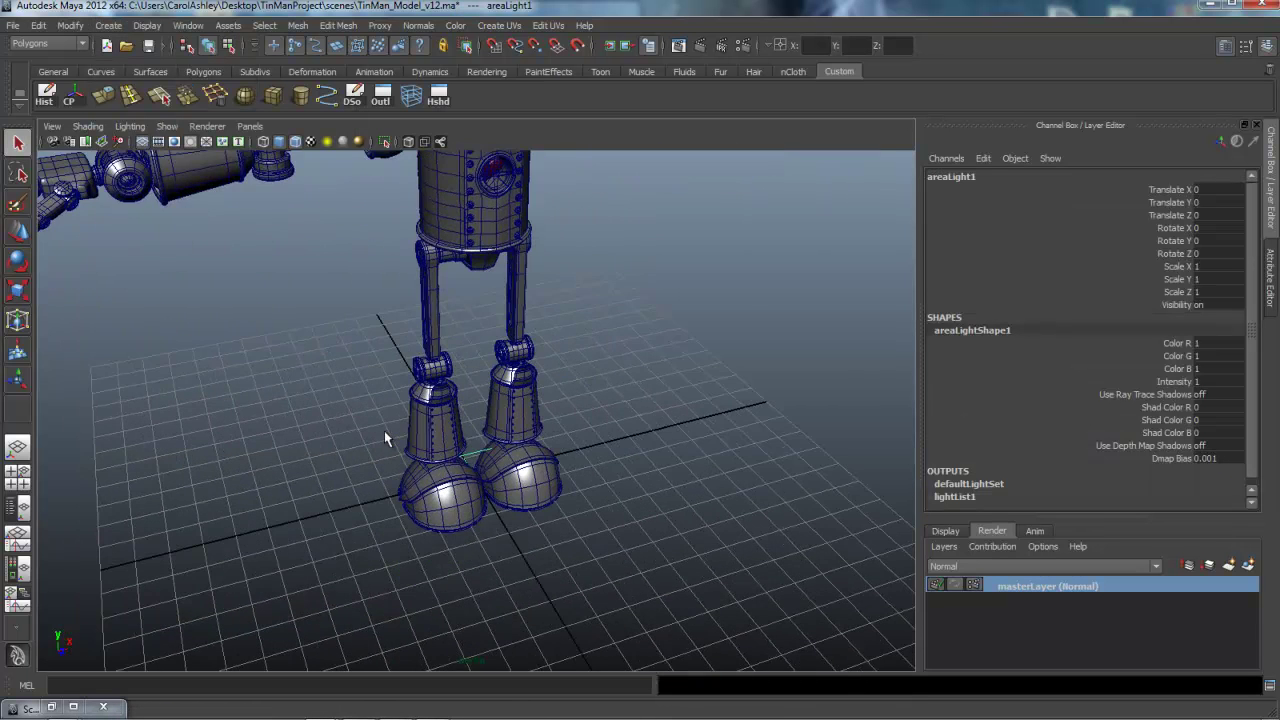
Step: Move the area light out in front of the tin man's feet, to about Z 4.229
key(w)
drag(492, 524, 560, 640)
alt+middle_drag(384, 432, 360, 346)
alt+drag(384, 432, 384, 432)
alt+right_drag(384, 432, 386, 432)
alt+drag(386, 432, 384, 432)
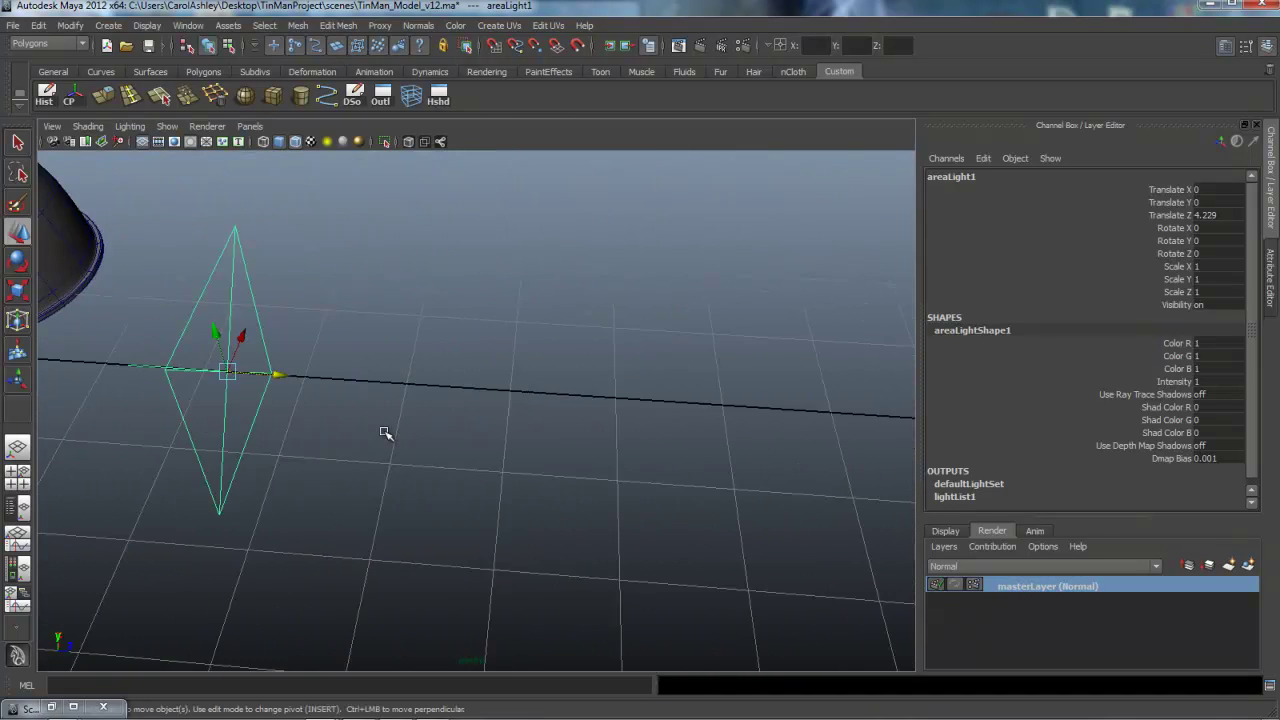
Step: Show the area light's aim manipulator and move the light up and sideways to about X -4.164, Y 2.482
alt+middle_drag(384, 432, 590, 395)
alt+drag(385, 432, 385, 432)
key(t)
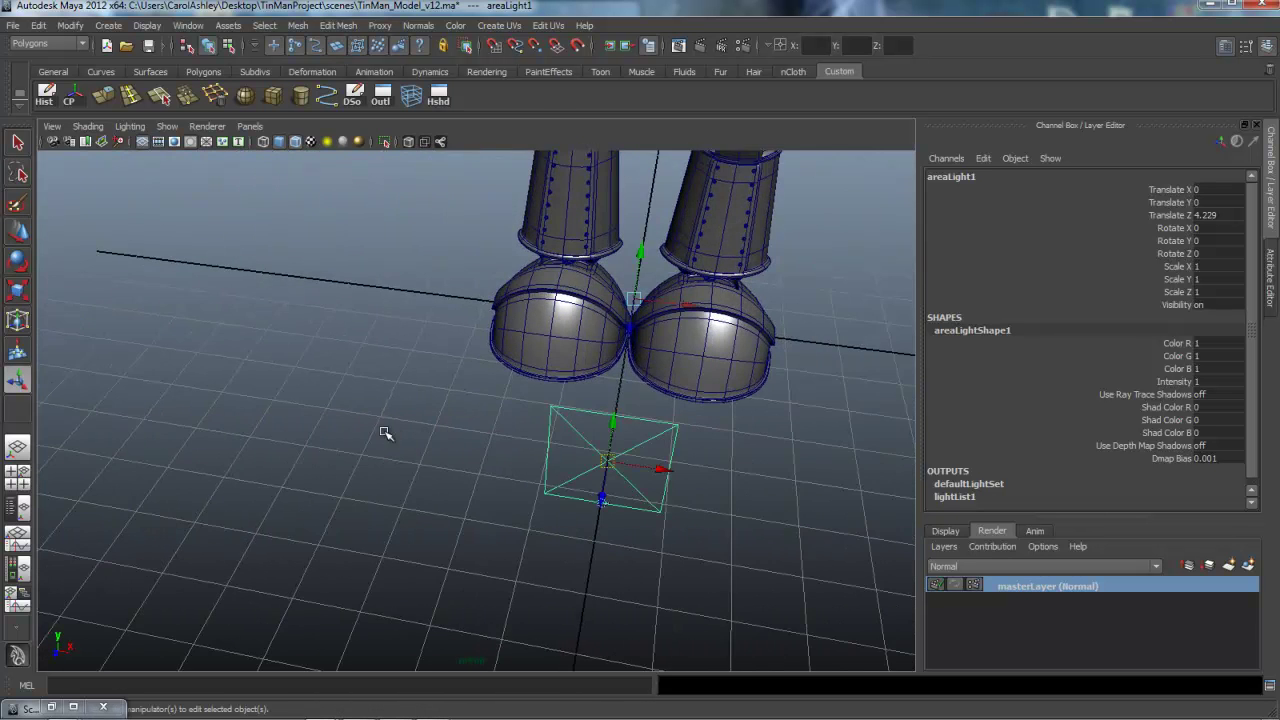
alt+middle_drag(385, 432, 385, 432)
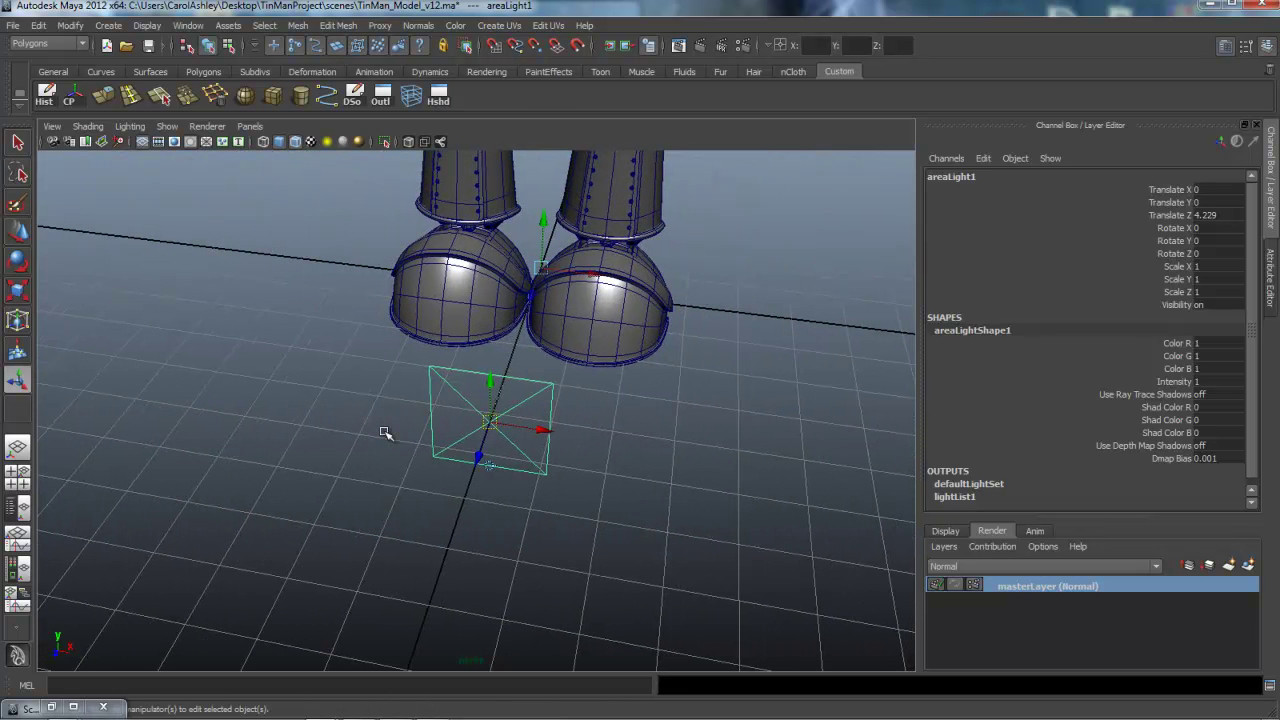
drag(490, 381, 492, 249)
drag(543, 304, 279, 267)
alt+right_drag(385, 432, 385, 432)
drag(385, 432, 385, 432)
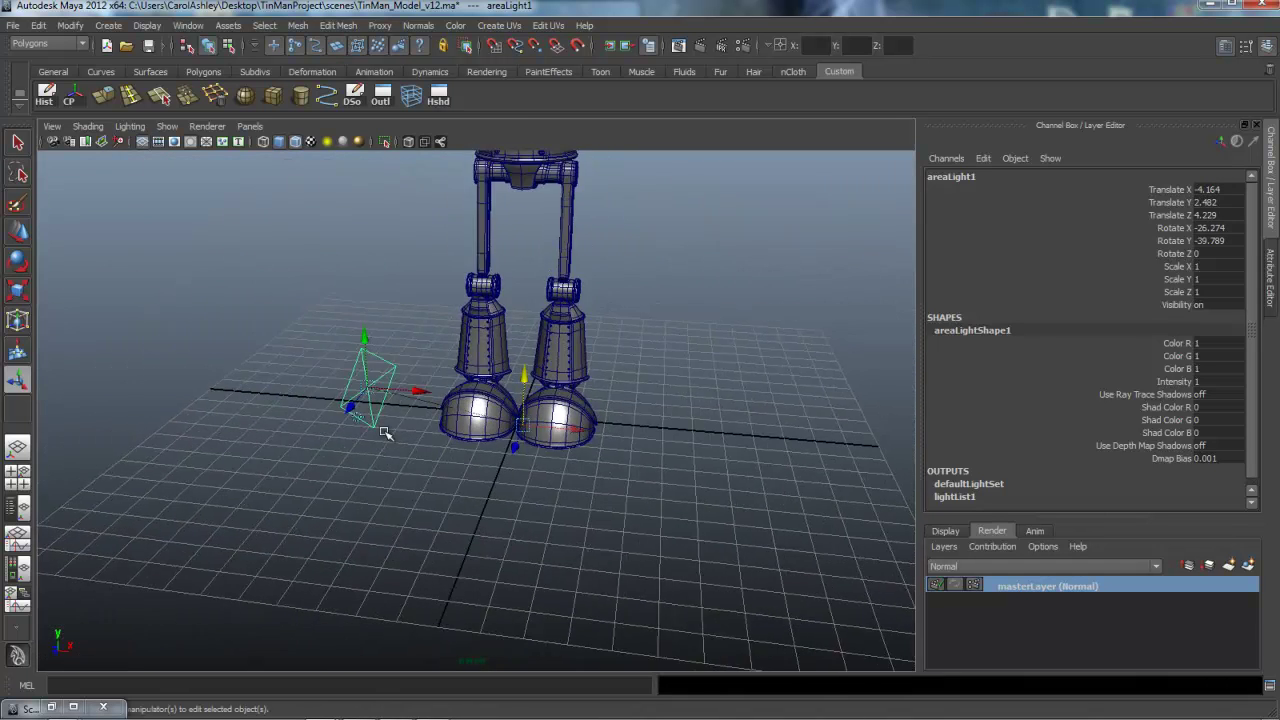
Step: Move the area light farther away to about X -22.157, Y 17.808, Z 11.346 and raise its aim point toward the tin man's head
drag(420, 391, 227, 374)
alt+middle_drag(385, 432, 590, 552)
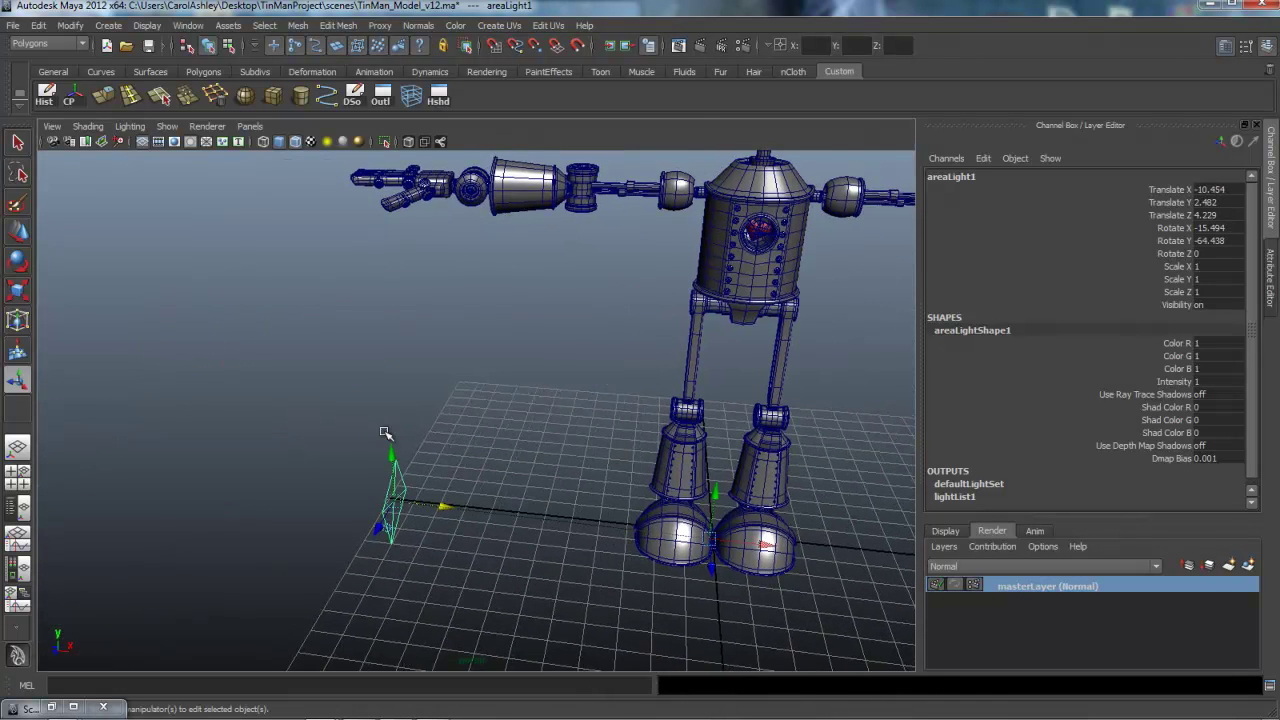
alt+right_drag(590, 552, 385, 432)
drag(489, 458, 385, 432)
drag(276, 483, 275, 582)
alt+middle_drag(385, 432, 361, 376)
alt+drag(385, 432, 385, 432)
alt+middle_drag(385, 432, 385, 432)
drag(608, 562, 617, 388)
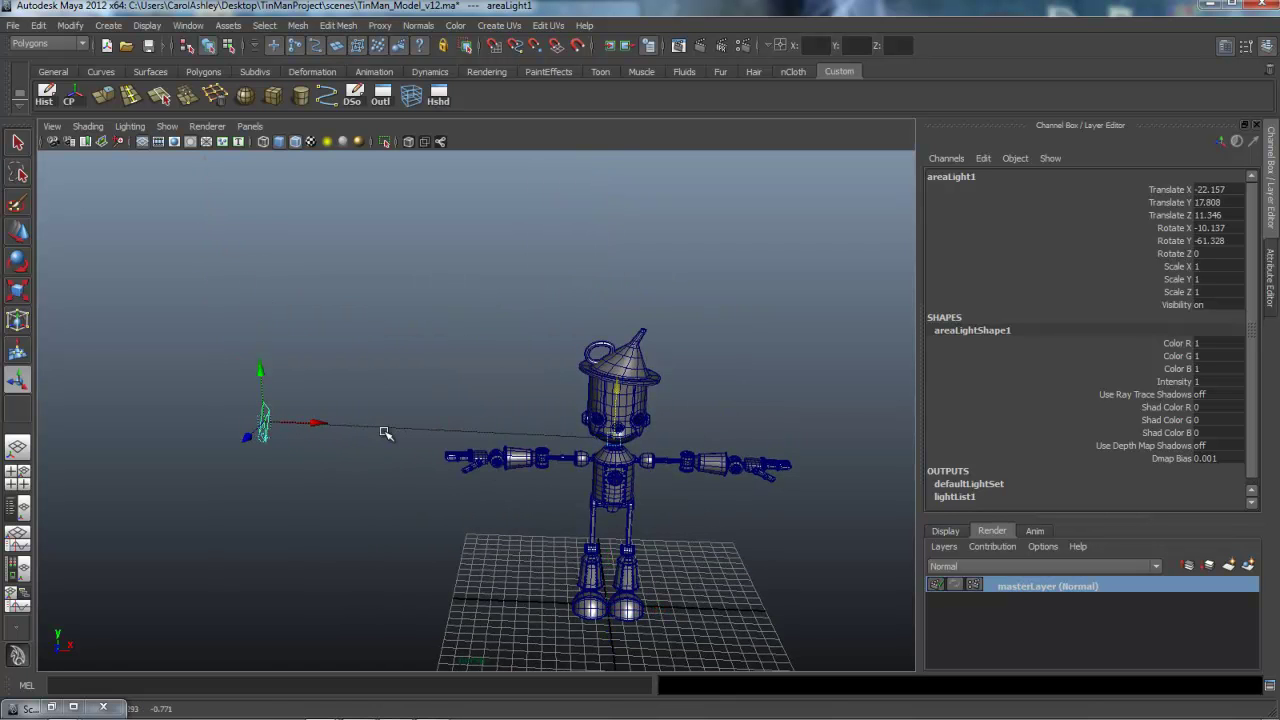
Step: Raise the area light above the character so it shines down, at about X -21.36, Y 25.501, Z 14.266
drag(260, 368, 251, 251)
alt+drag(385, 432, 385, 432)
drag(252, 514, 248, 563)
drag(304, 511, 364, 509)
alt+drag(385, 432, 385, 432)
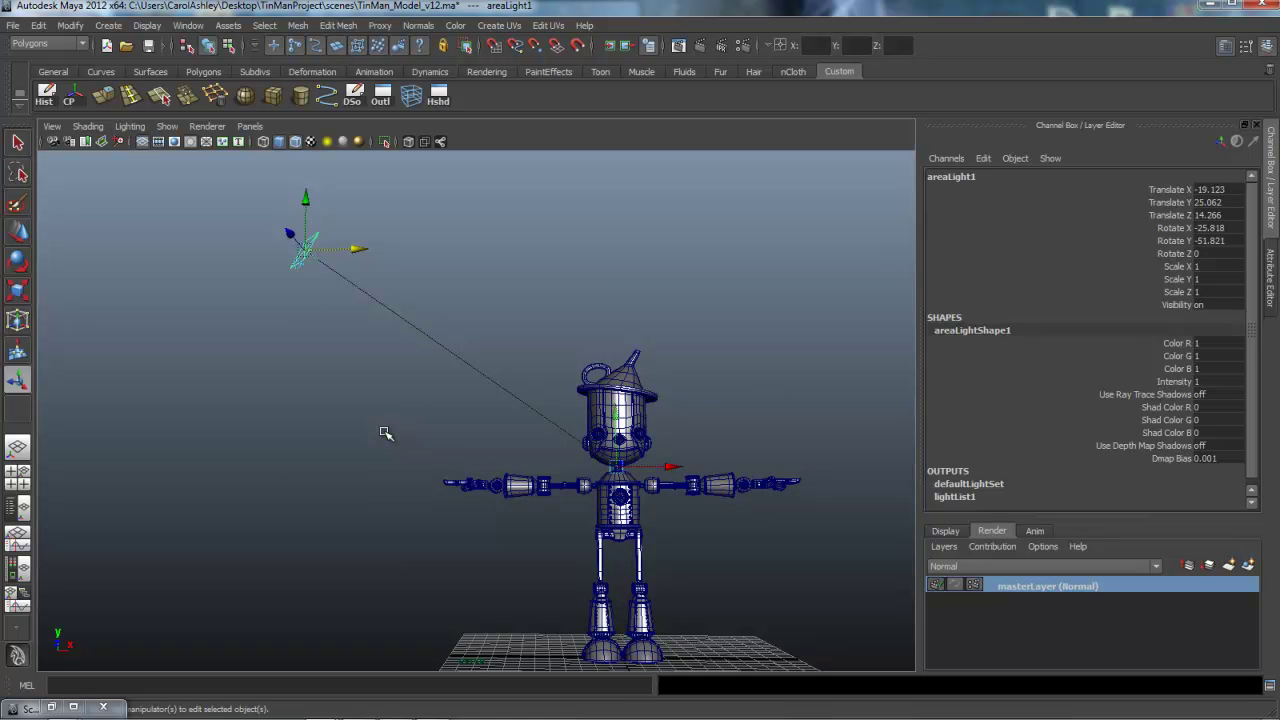
drag(305, 199, 305, 190)
alt+drag(385, 432, 385, 433)
drag(390, 525, 303, 520)
alt+drag(385, 432, 385, 432)
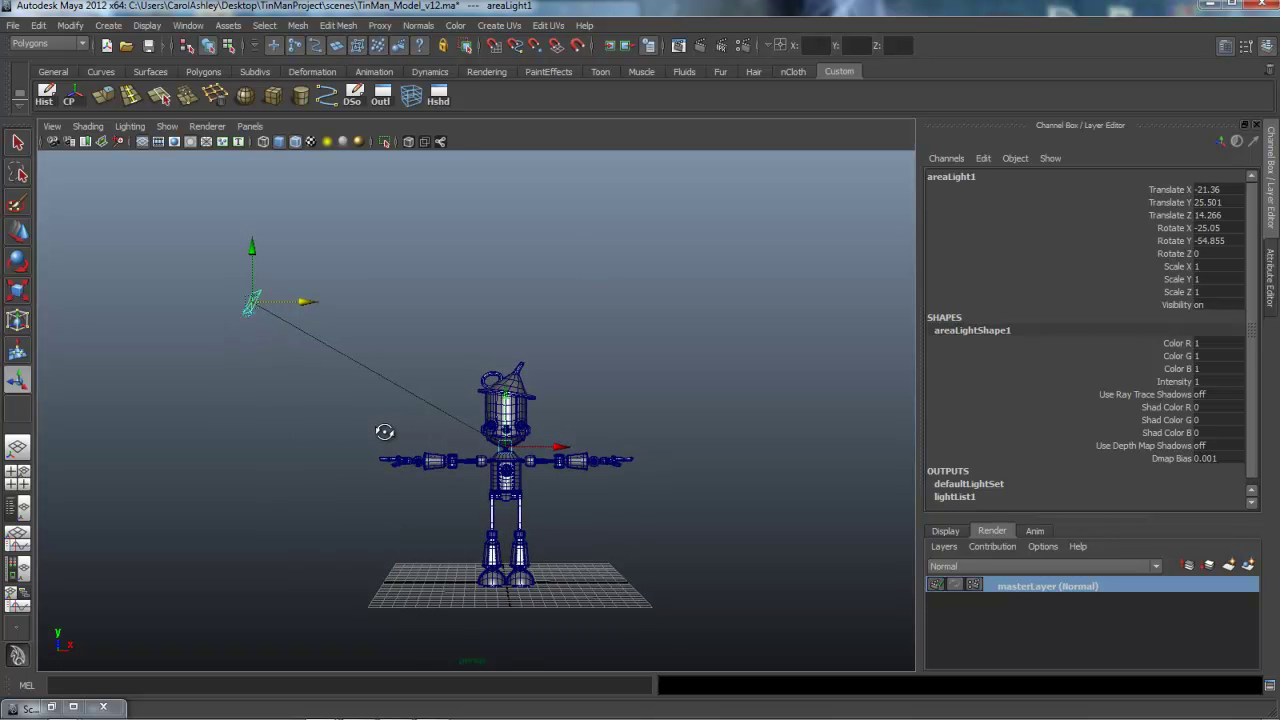
Step: Set the perspective view's lighting to use only the selected lights
alt+middle_drag(384, 432, 384, 429)
alt+right_drag(384, 429, 384, 432)
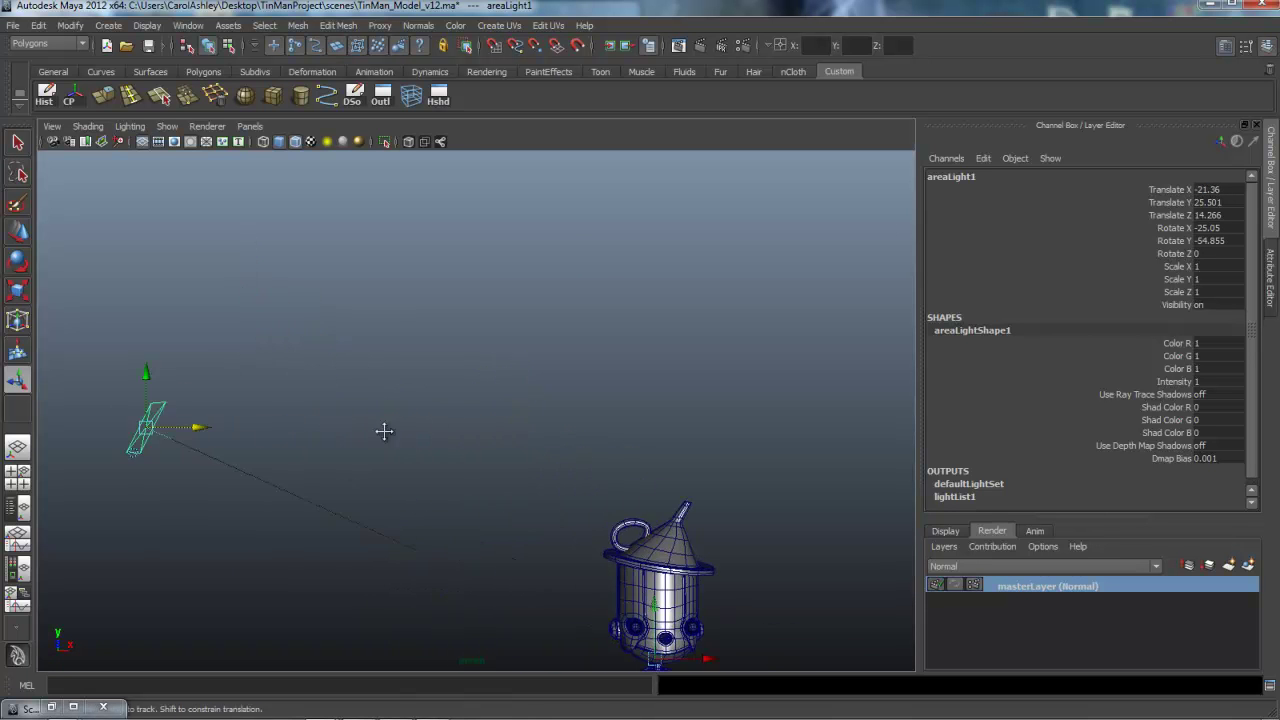
alt+middle_drag(384, 432, 384, 432)
click(130, 127)
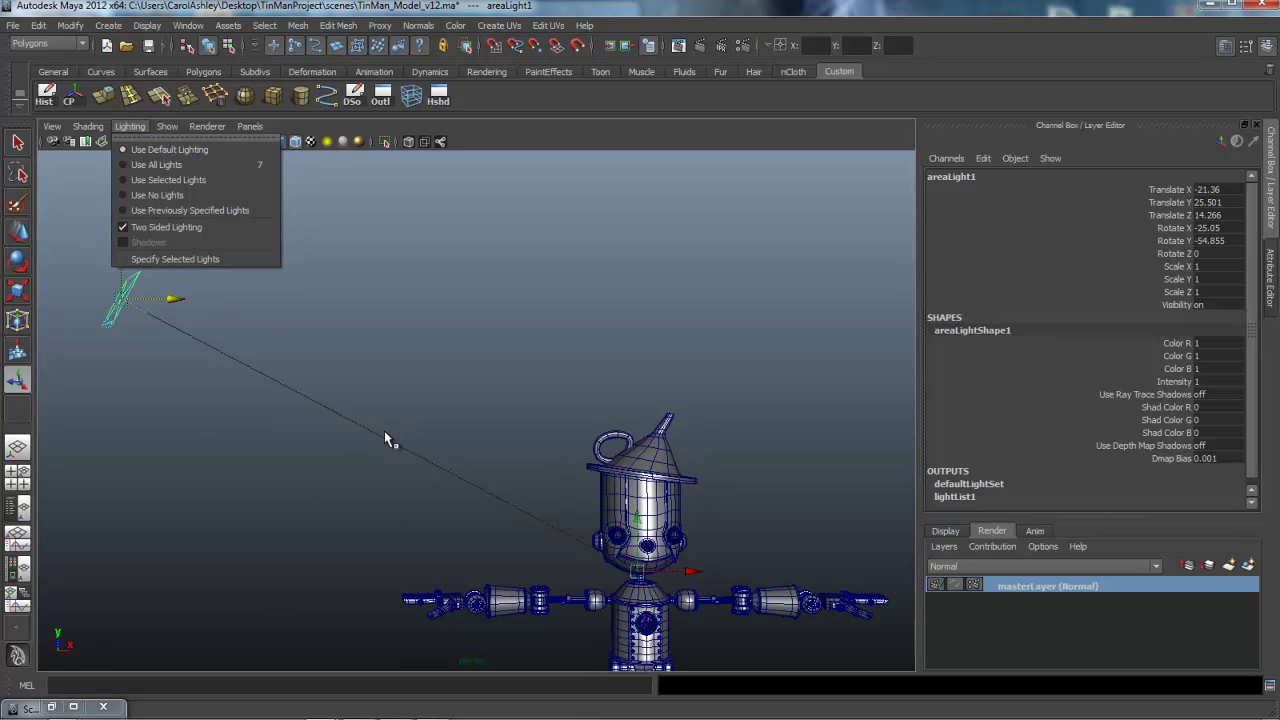
click(168, 180)
Step: Shift the area light along its depth to about Z 8.78, keeping it aimed at the tin man
alt+right_drag(384, 432, 384, 431)
alt+drag(384, 432, 385, 440)
drag(248, 423, 262, 365)
alt+right_drag(384, 431, 384, 431)
alt+middle_drag(384, 431, 434, 449)
alt+drag(384, 431, 390, 372)
mouse_move(385, 432)
alt+middle_down()
mouse_move(350, 466)
mouse_move(386, 433)
alt+middle_up()
Step: Scale the area light to 8 in X, Y and Z
key(r)
alt+drag(386, 433, 384, 431)
middle_drag(384, 431, 385, 432)
drag(1218, 266, 1218, 291)
text(8)
key(Return)
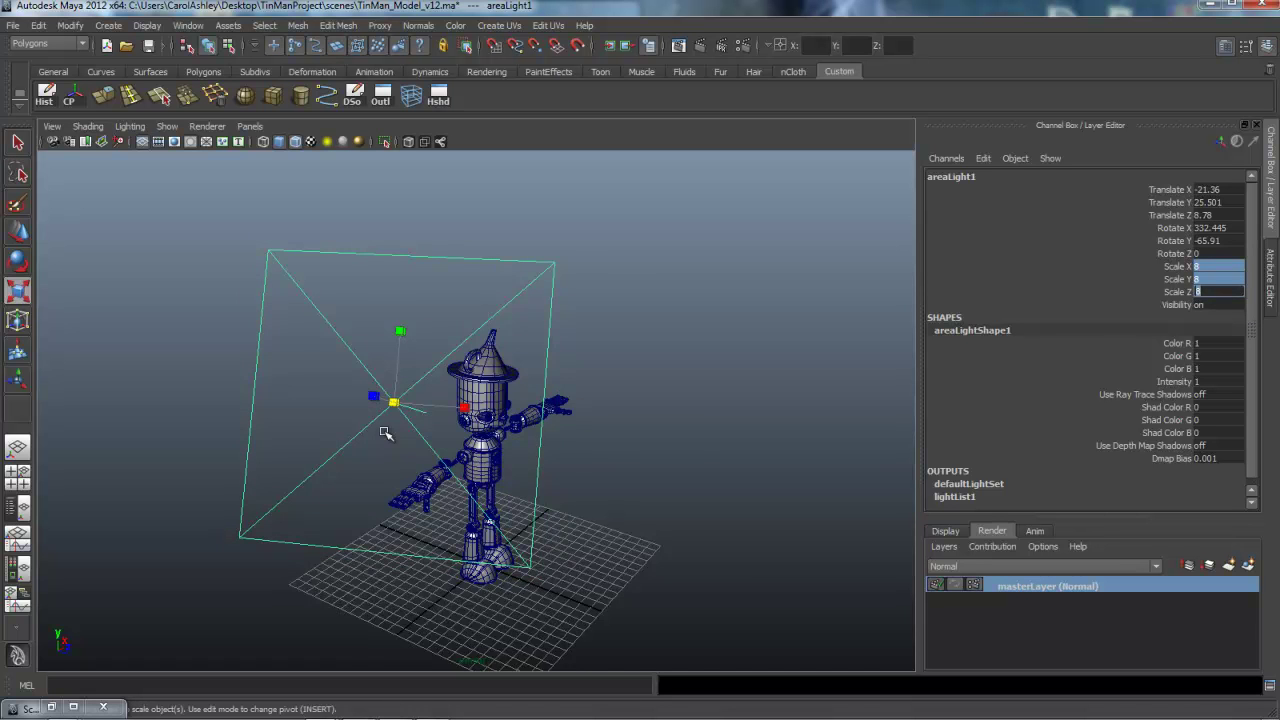
alt+drag(384, 430, 386, 431)
alt+middle_drag(386, 431, 384, 431)
alt+drag(384, 431, 384, 432)
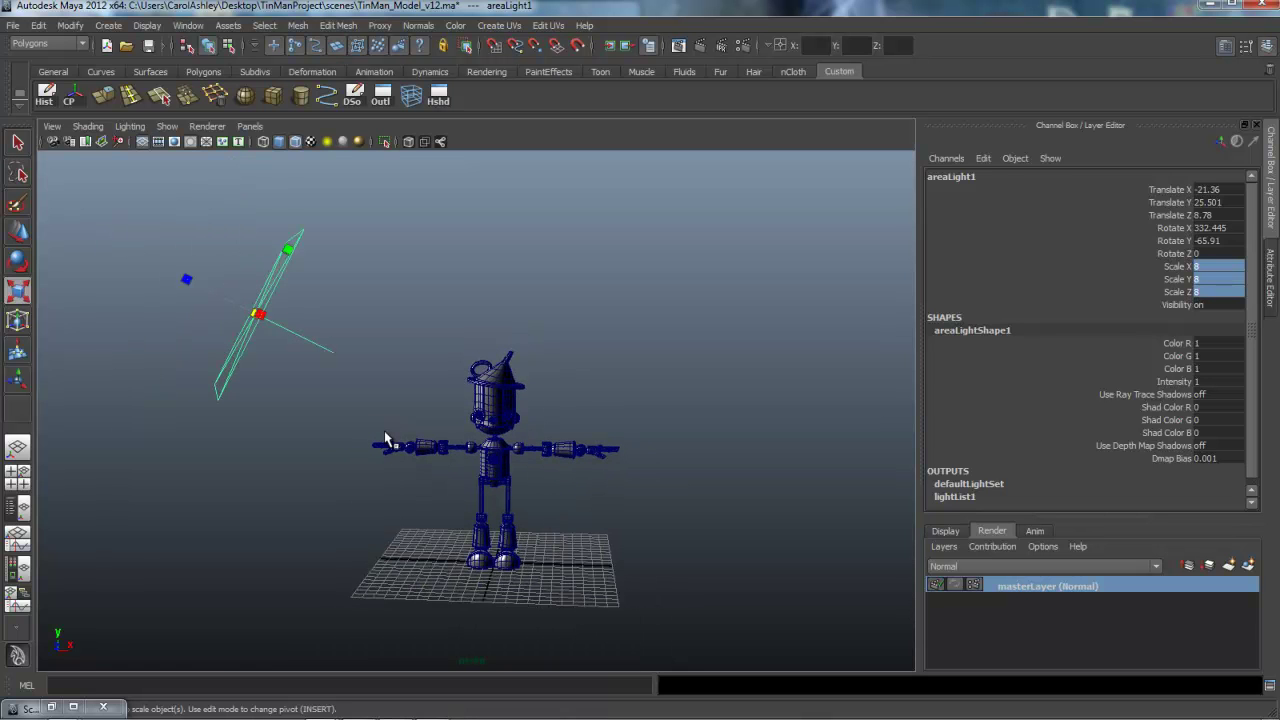
Step: Turn on ray trace shadows for the area light, with 20 Shadow Rays and a Ray Depth Limit of 2
key(ctrl+a)
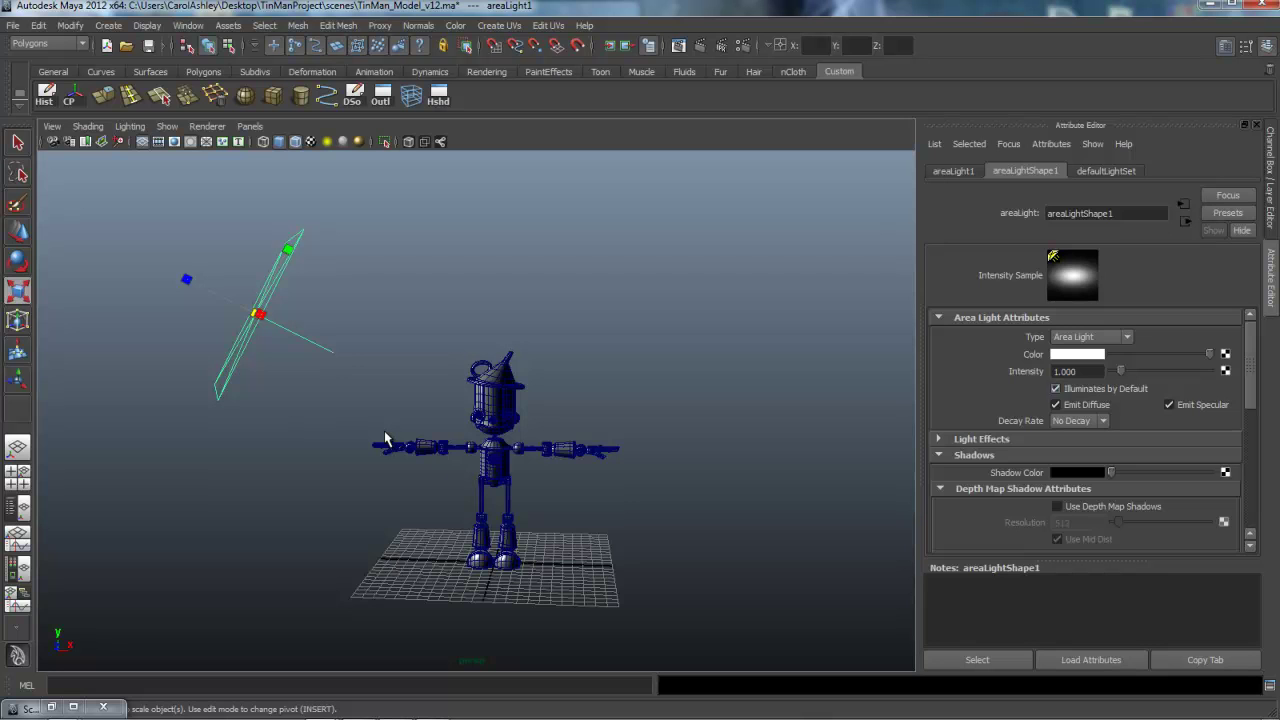
scroll(1085, 430, down, 7)
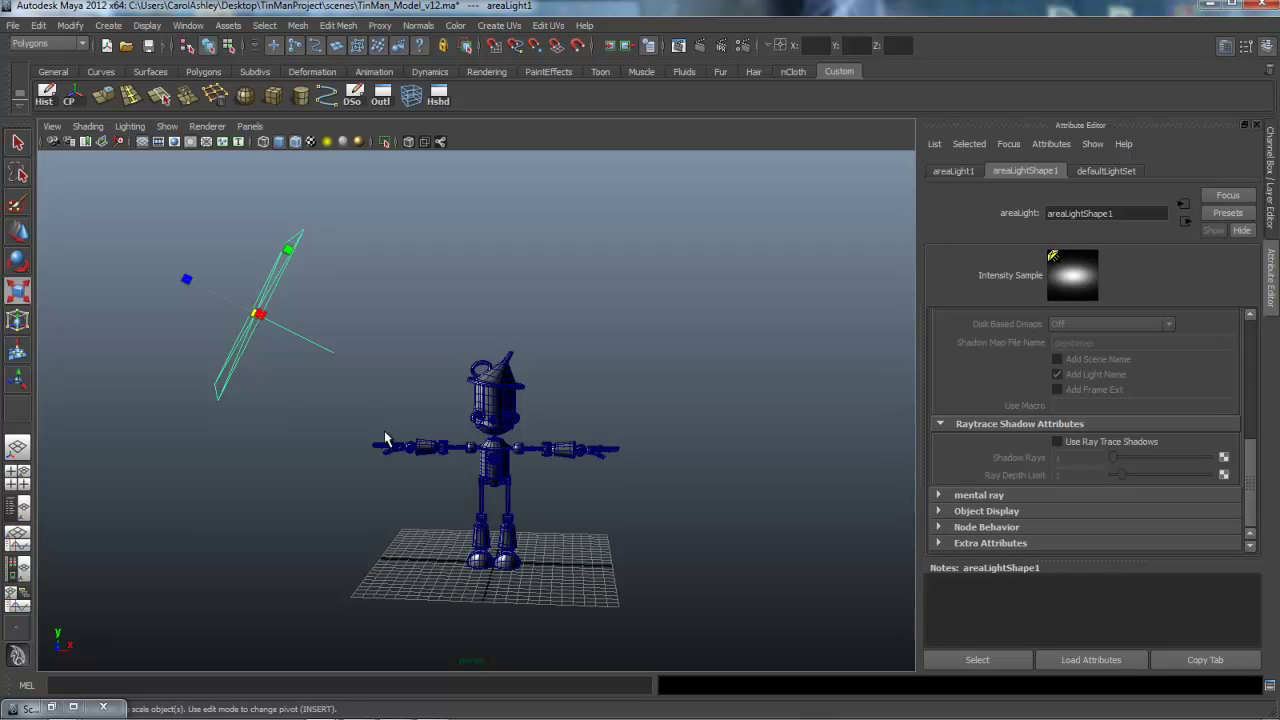
click(1057, 441)
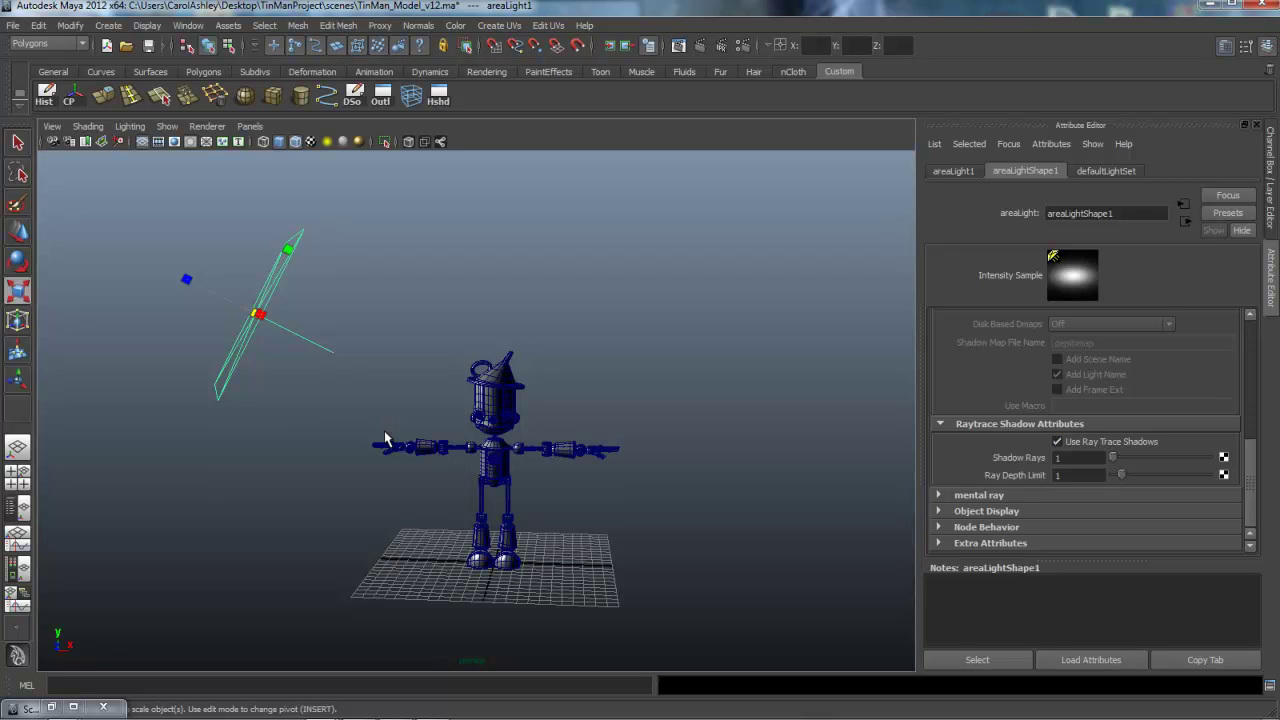
double_click(1077, 457)
alt+drag(384, 432, 460, 462)
drag(261, 343, 268, 343)
double_click(1078, 457)
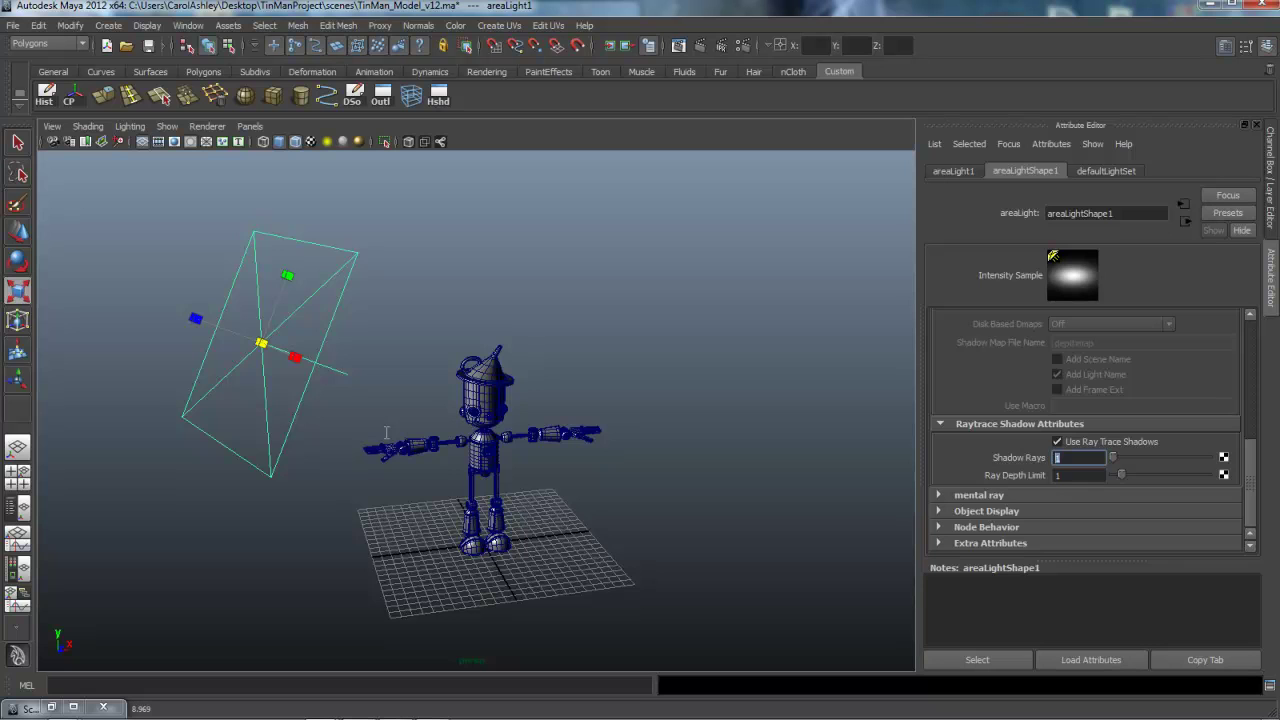
text(20)
key(Tab)
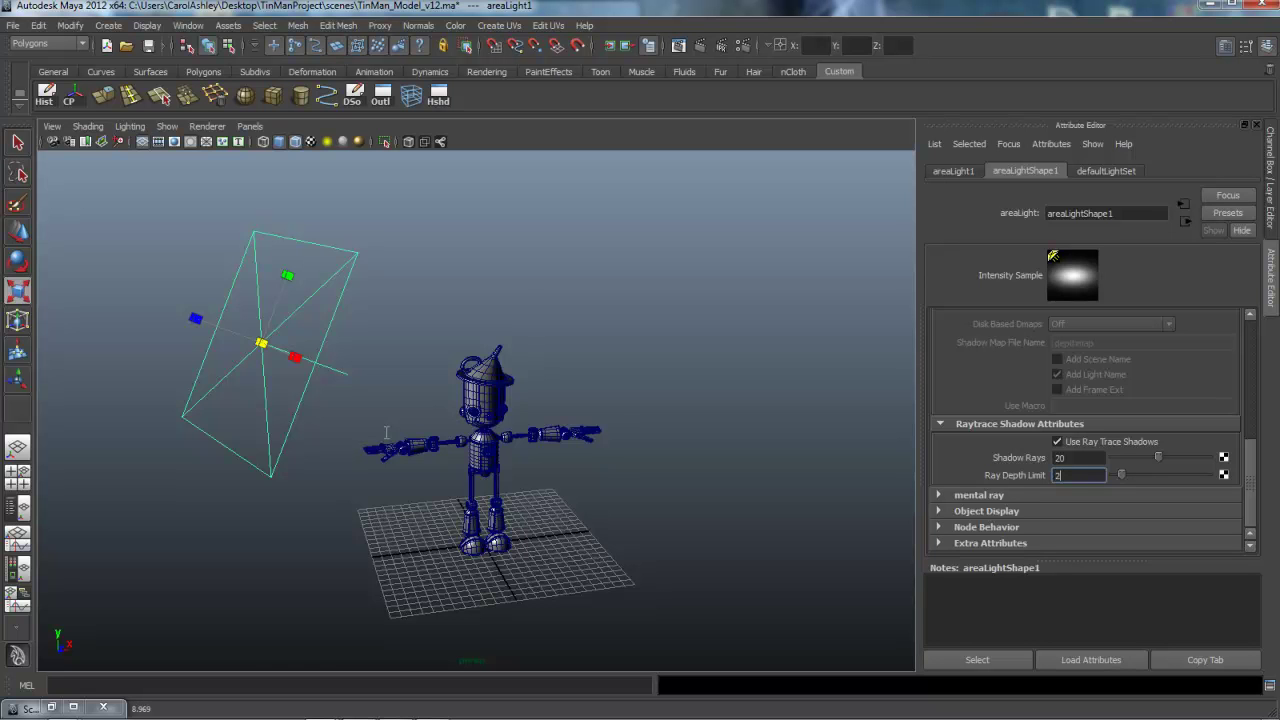
scroll(386, 432, up, 5)
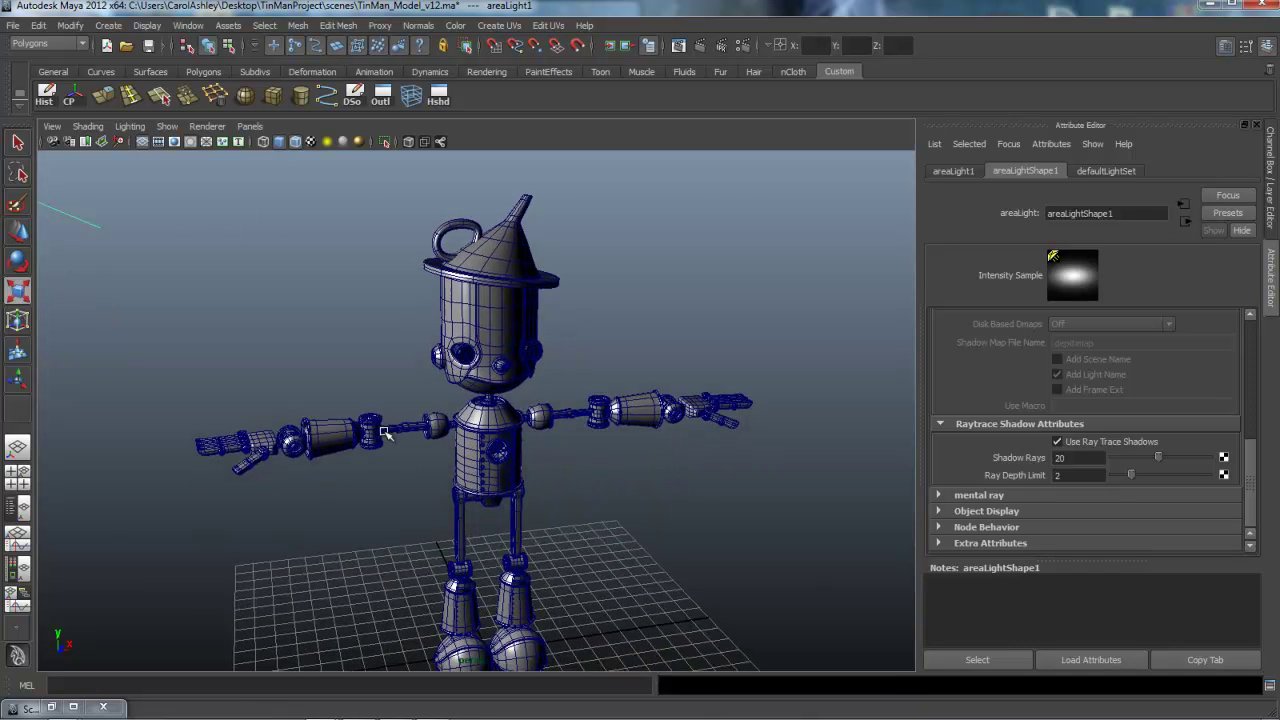
scroll(386, 432, up, 1)
scroll(386, 432, down, 5)
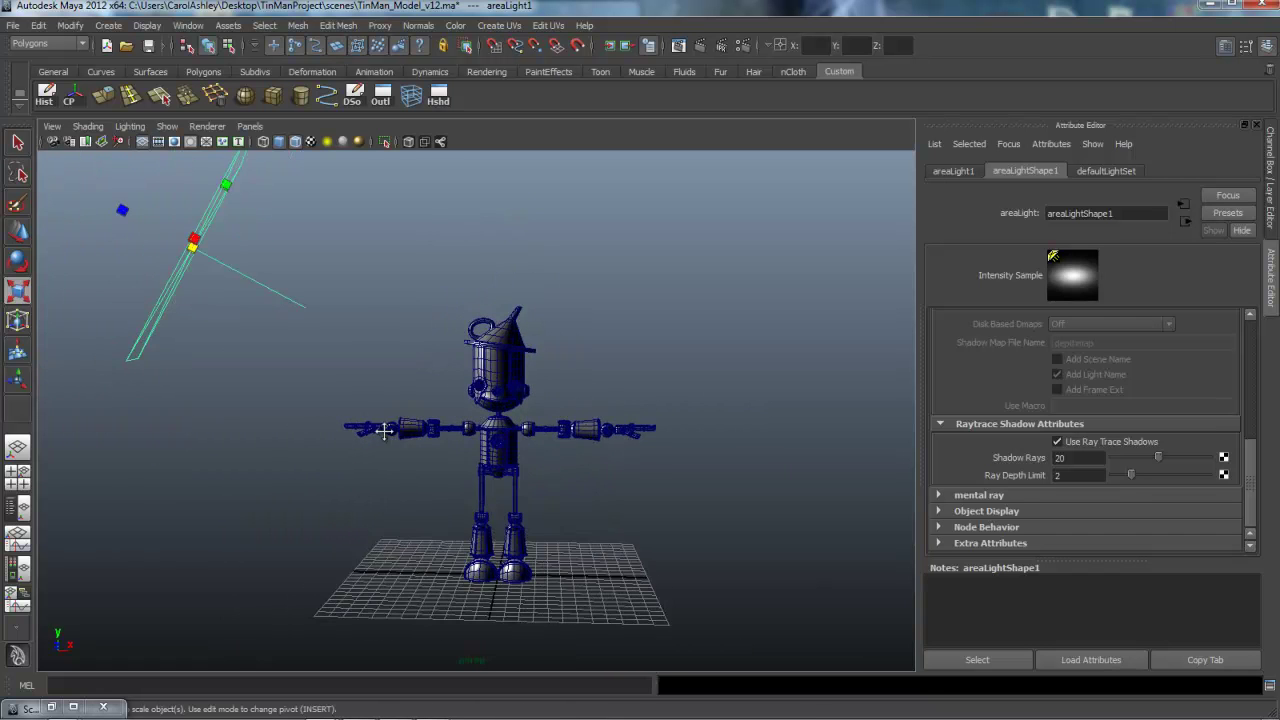
alt+drag(384, 431, 384, 432)
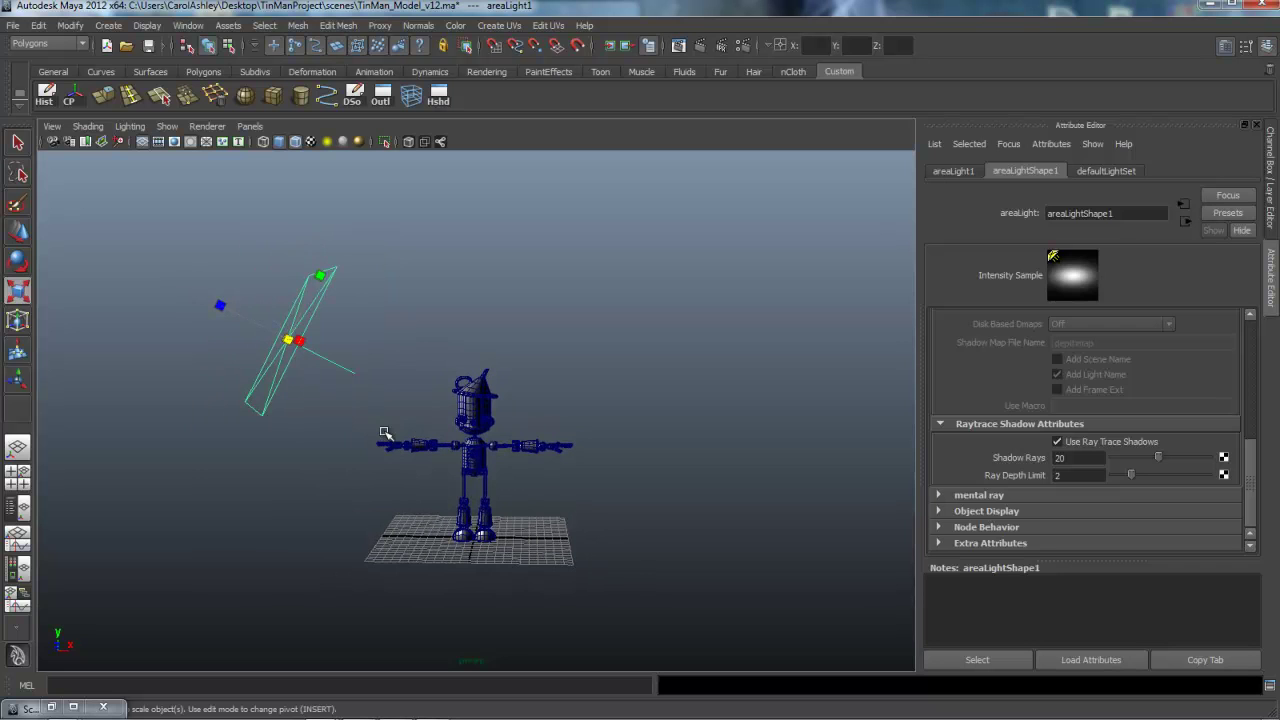
Step: Duplicate the area light and move the copy to the tin man's opposite side, at about X 24.83 and Y 18.06, still aimed at him
key(ctrl+d)
key(w)
key(t)
drag(342, 339, 743, 340)
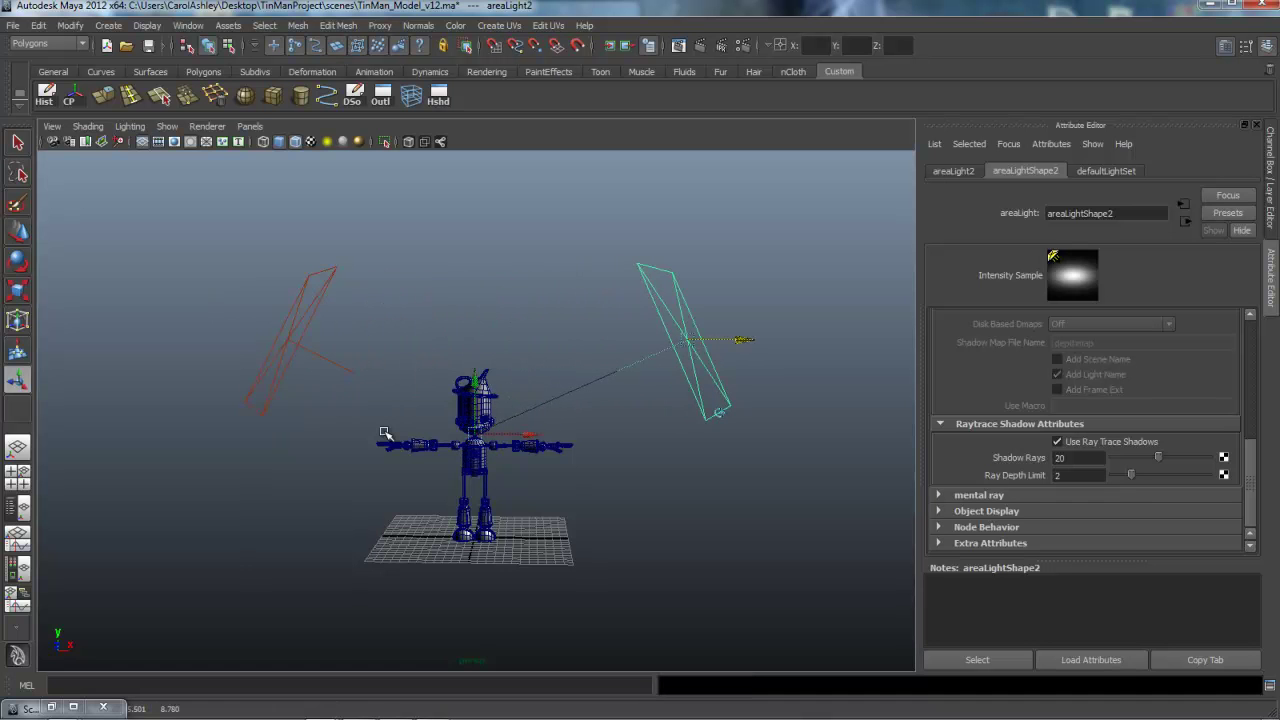
alt+drag(384, 432, 384, 620)
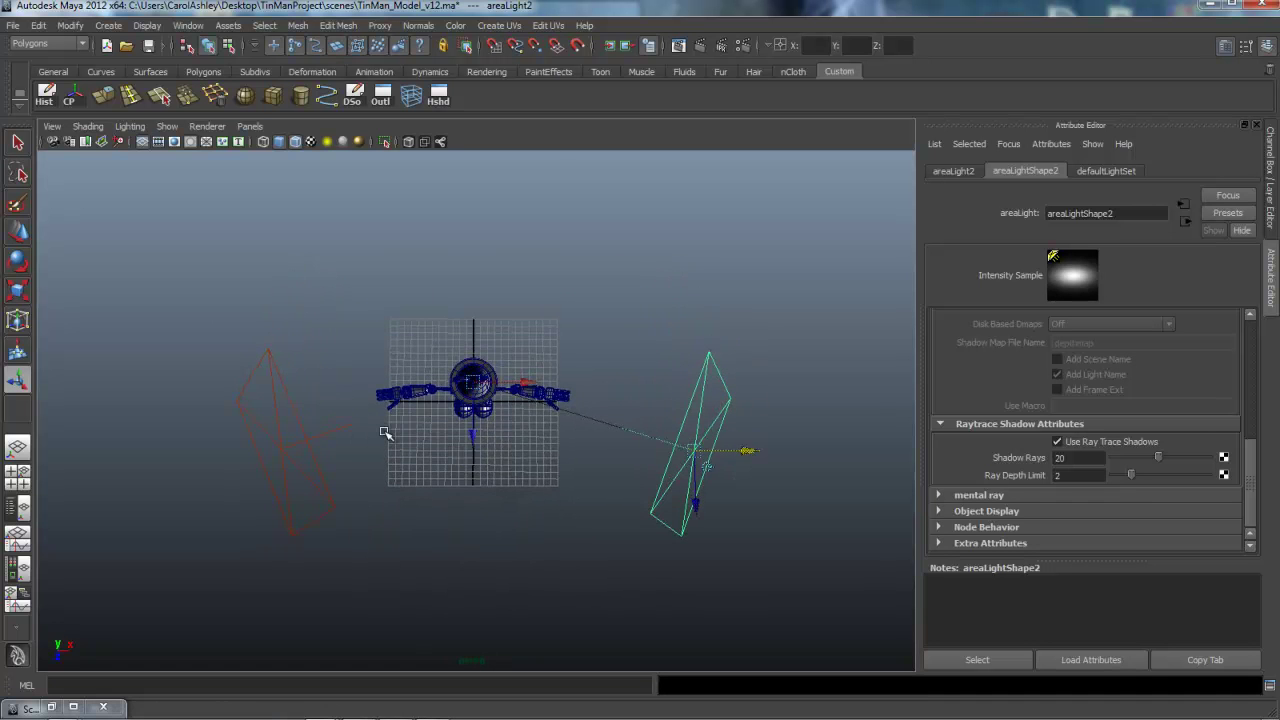
alt+drag(385, 432, 385, 365)
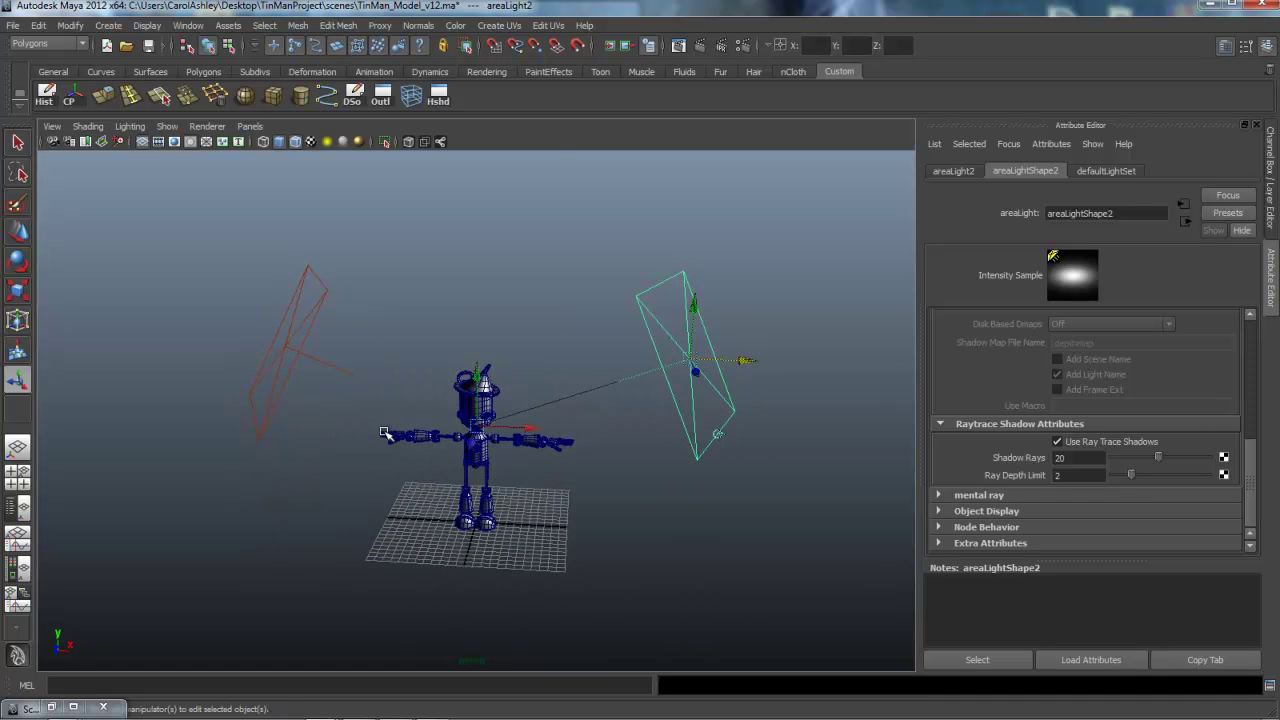
drag(694, 305, 688, 370)
alt+drag(384, 432, 402, 372)
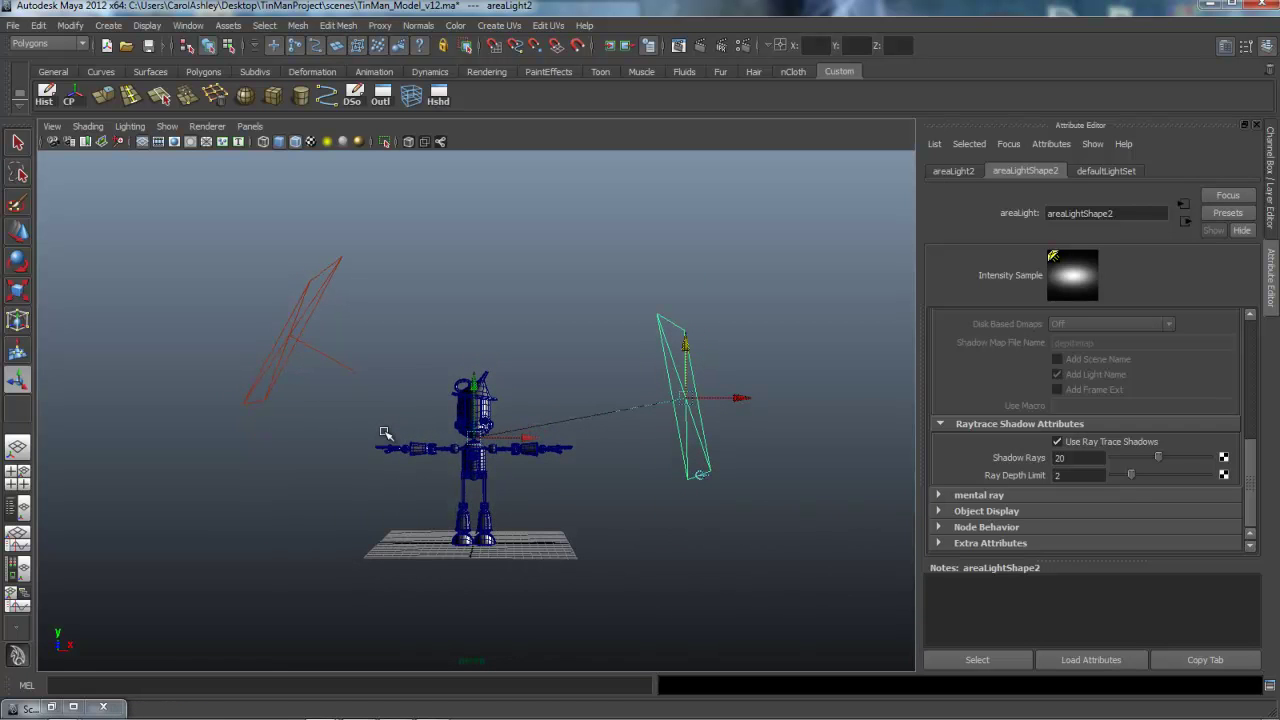
Step: Rename the original area light as keyLight
alt+right_drag(384, 432, 540, 432)
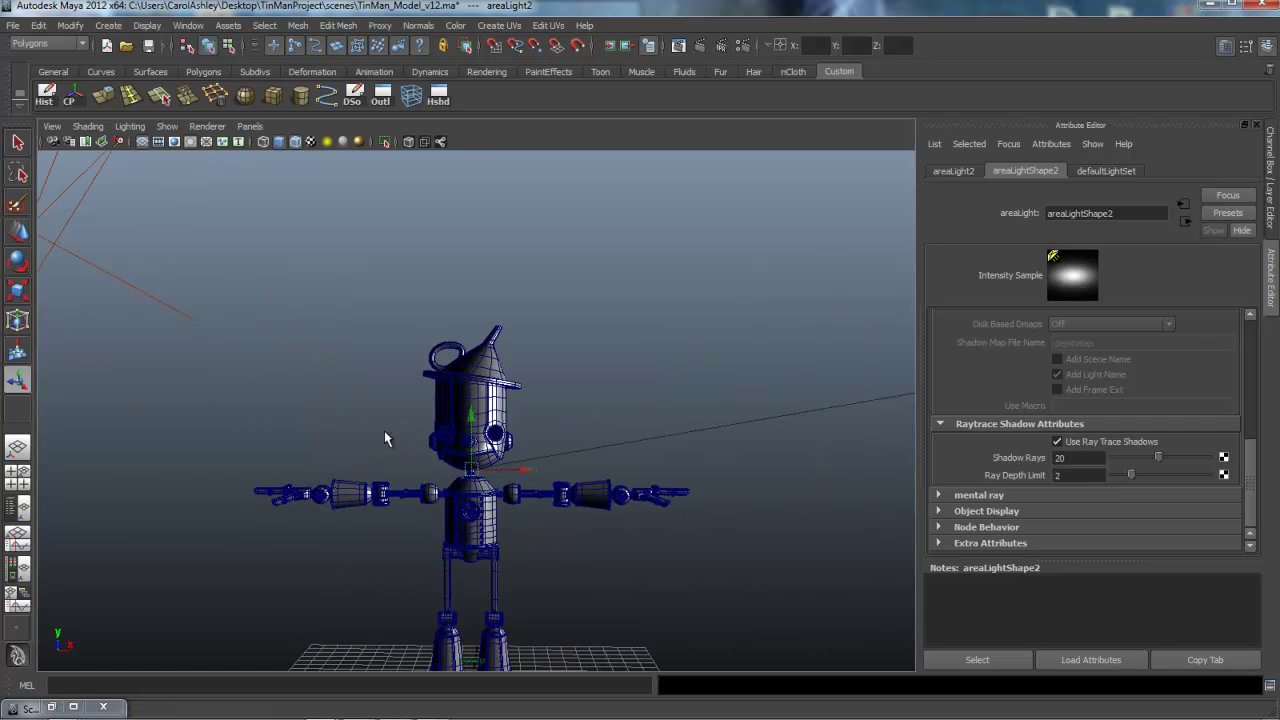
click(74, 210)
scroll(385, 432, down, 5)
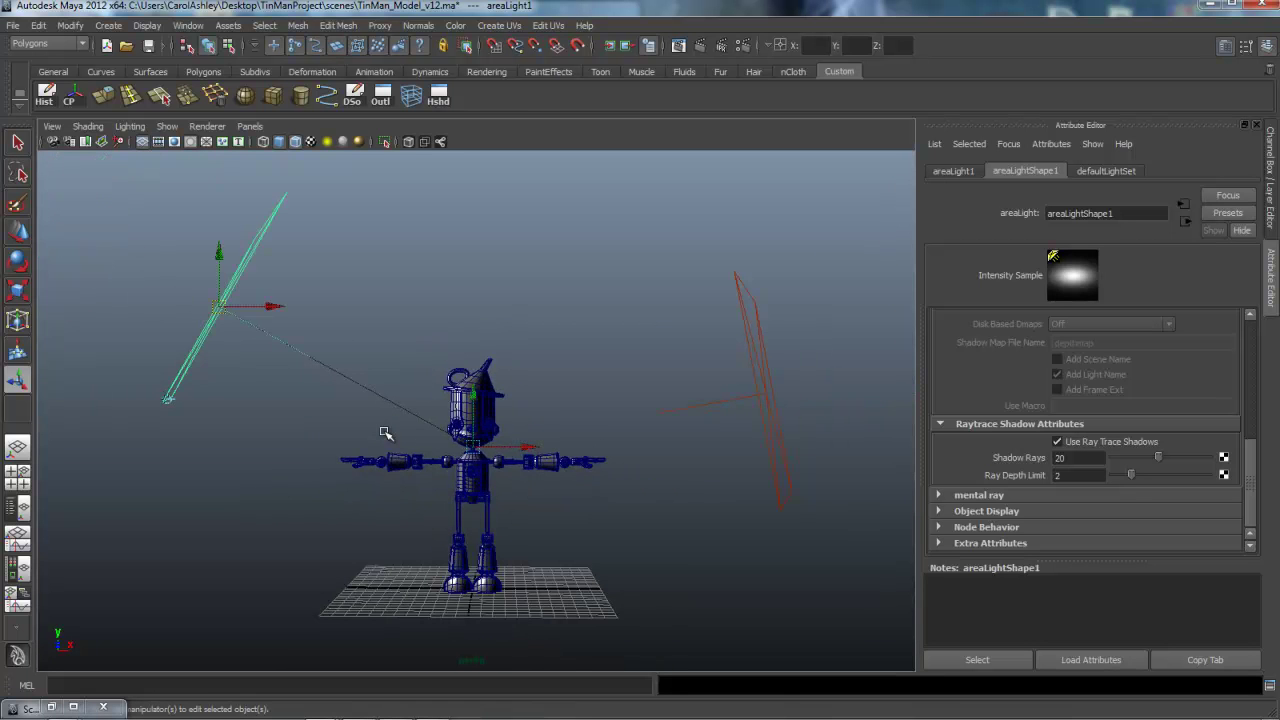
click(953, 171)
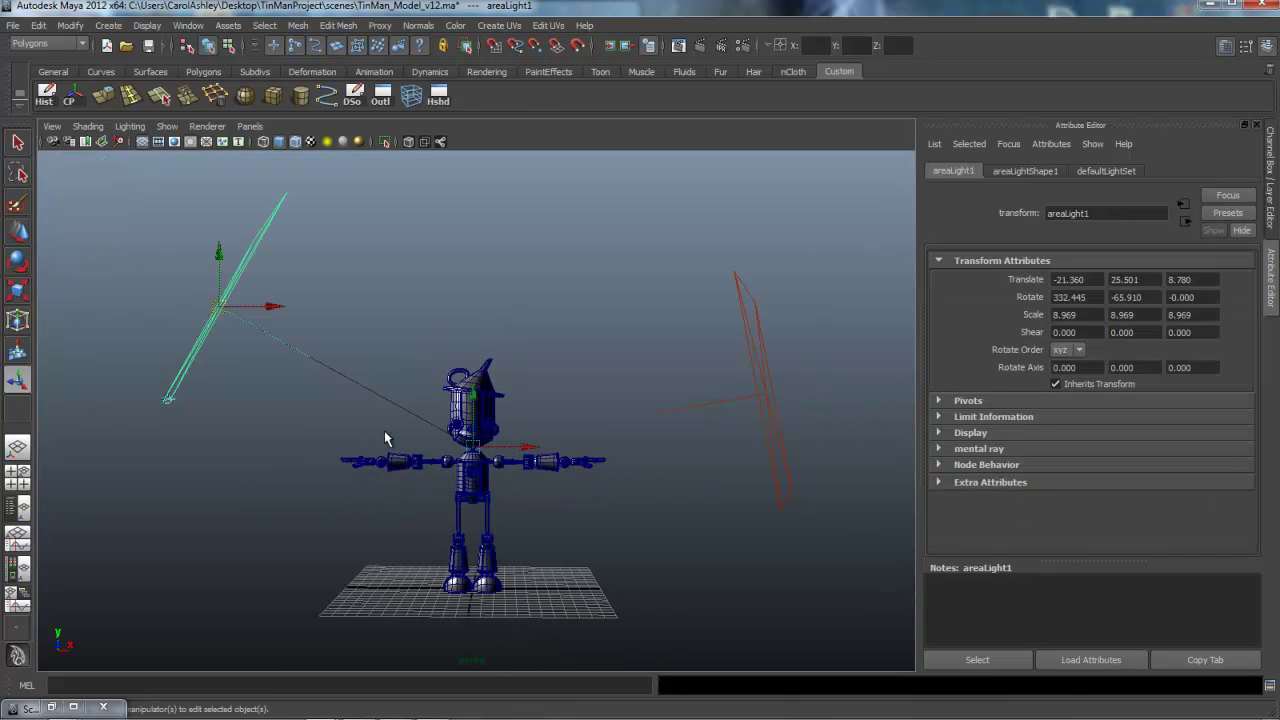
double_click(1068, 213)
text(keyLig)
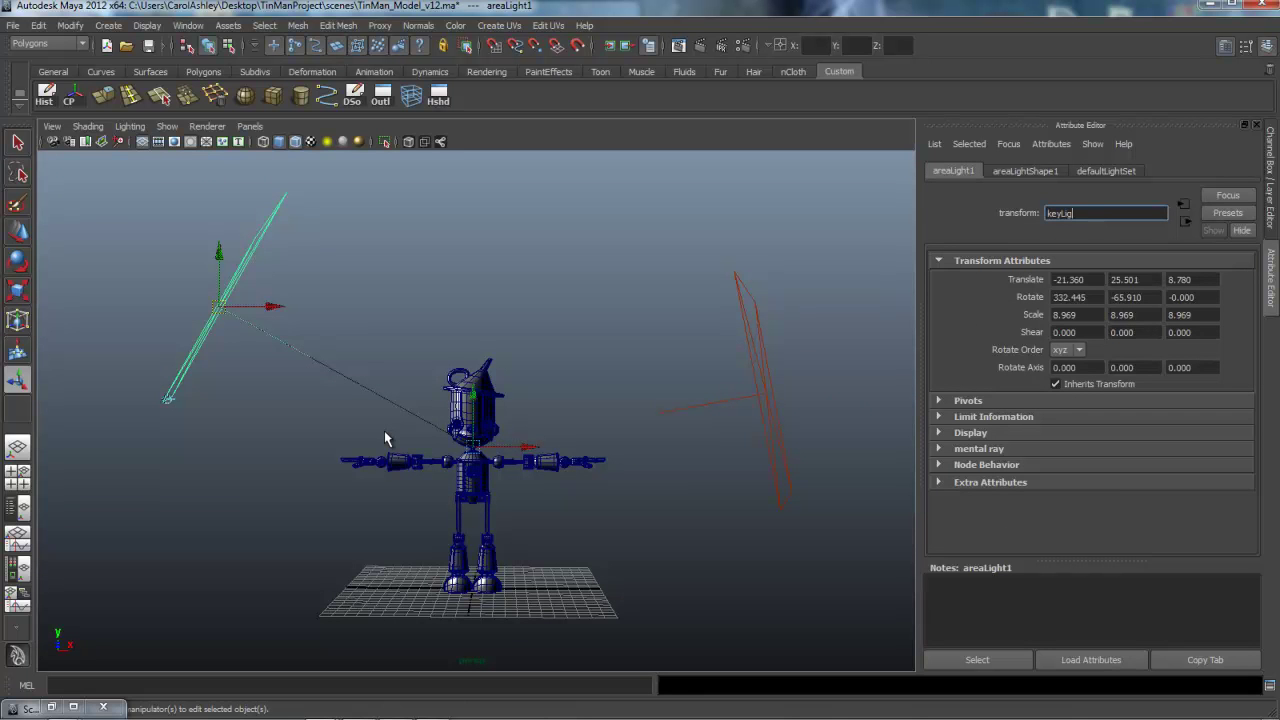
text(ht)
key(Return)
Step: Rename the duplicated area light as fillLight
click(765, 395)
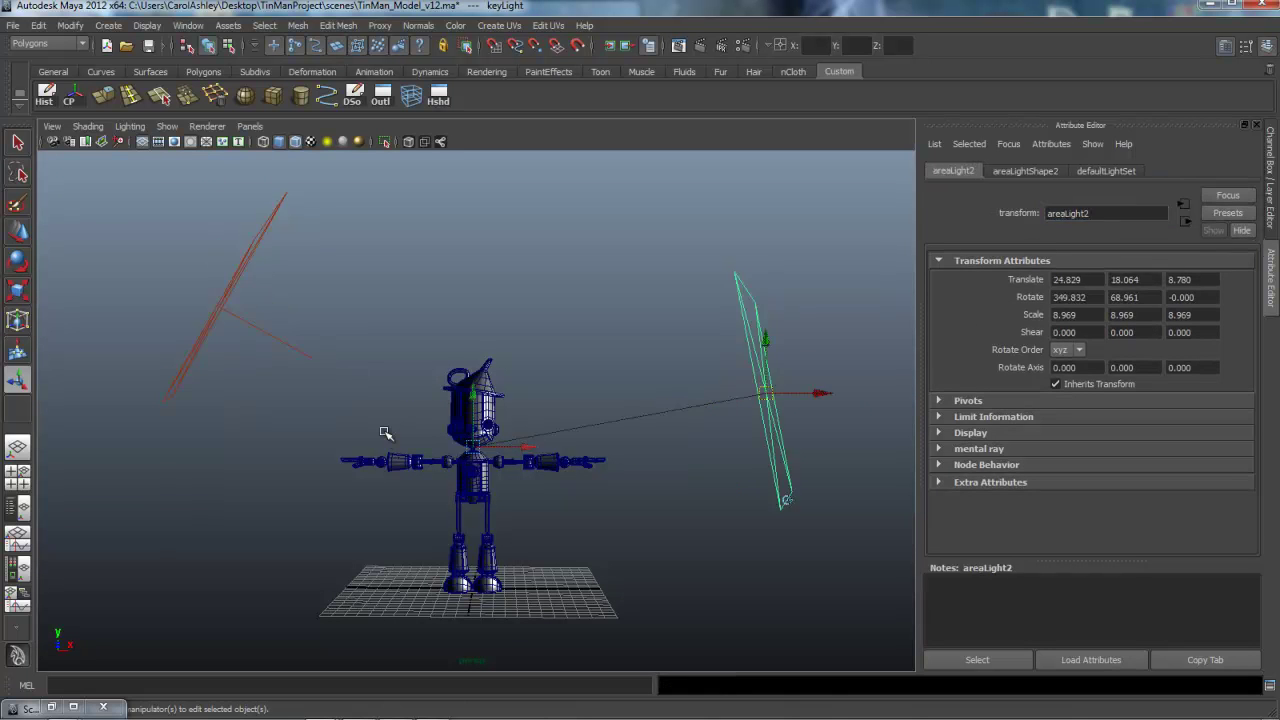
double_click(1068, 213)
text(fi)
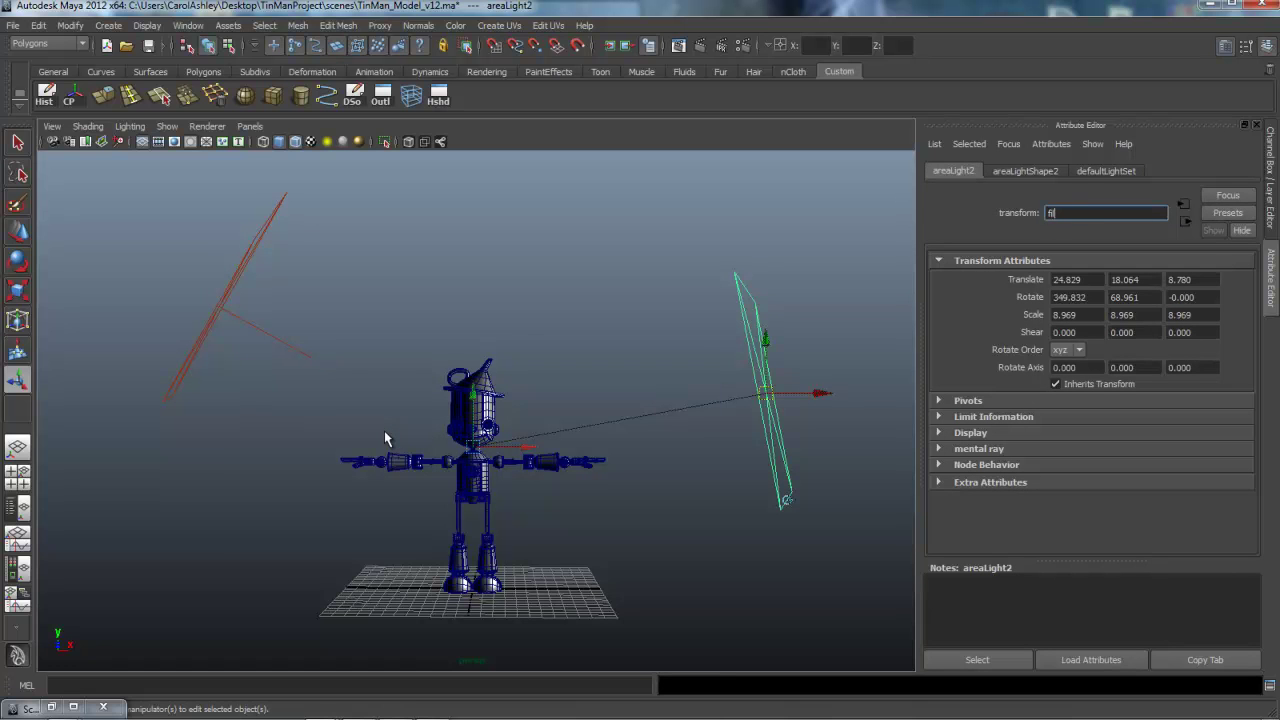
text(llLight)
key(Return)
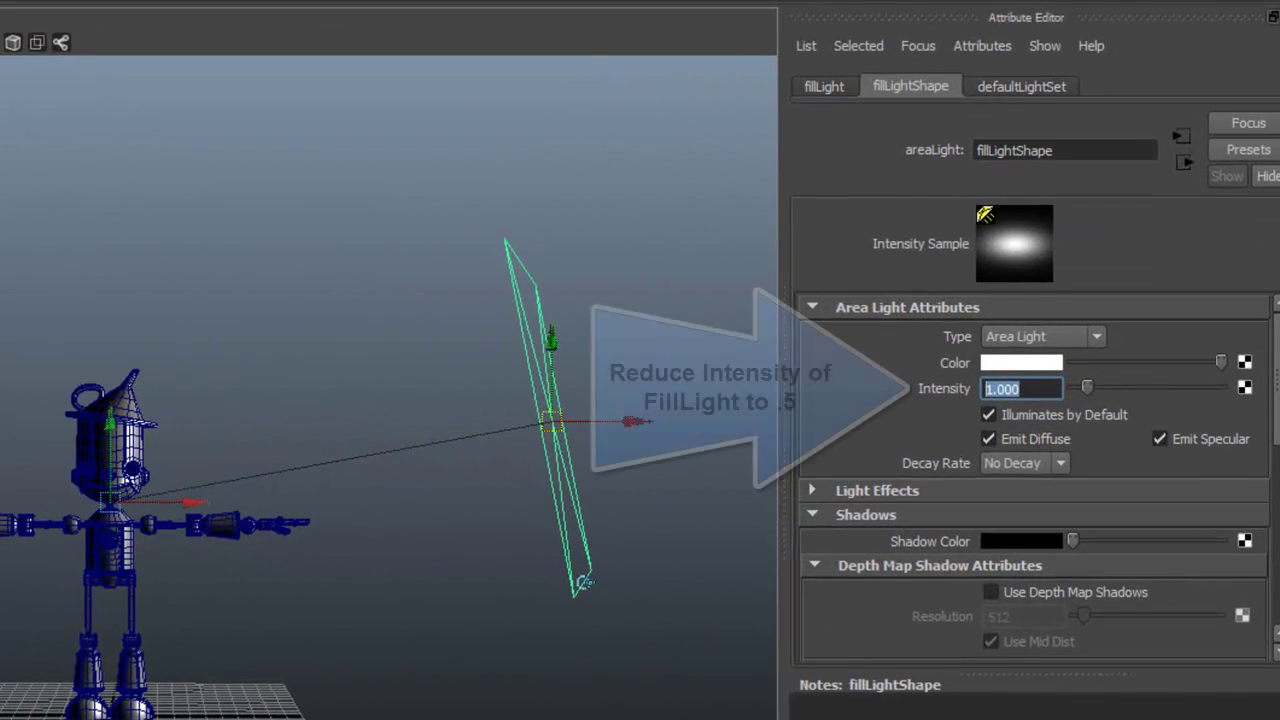
Step: Set the fill light's intensity to 0.5
text(.5)
key(Return)
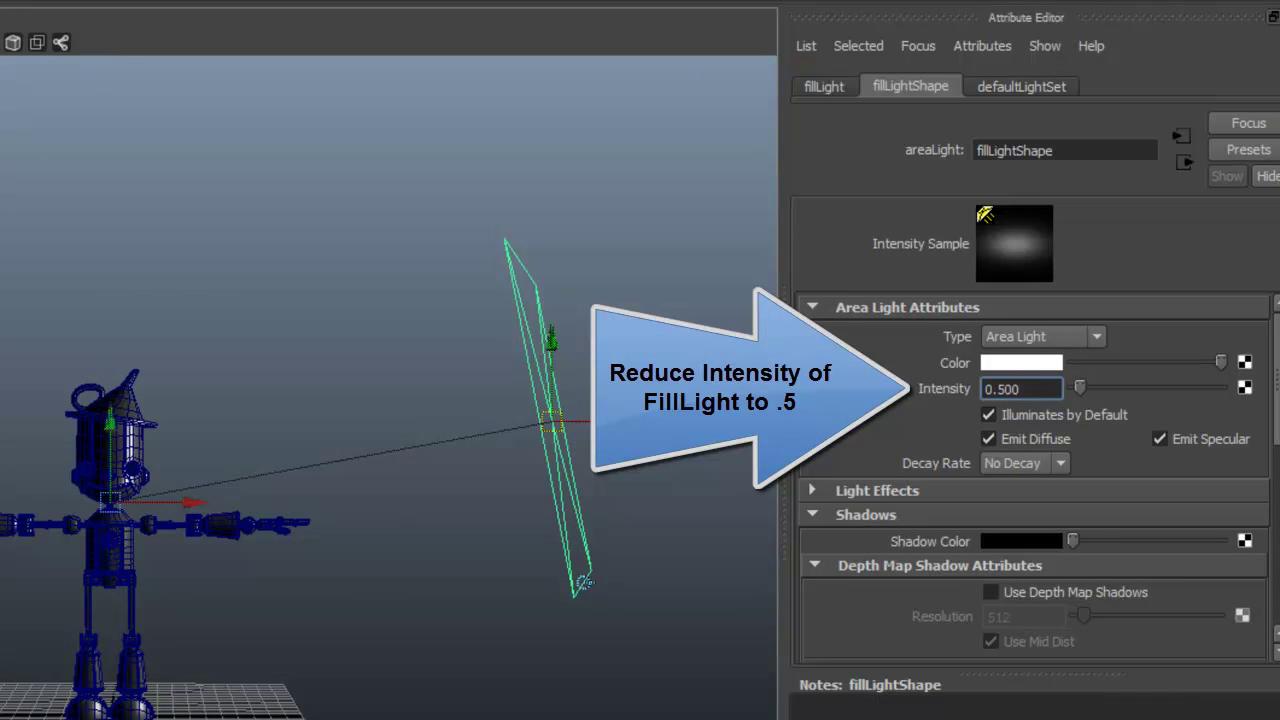
alt+drag(380, 400, 475, 445)
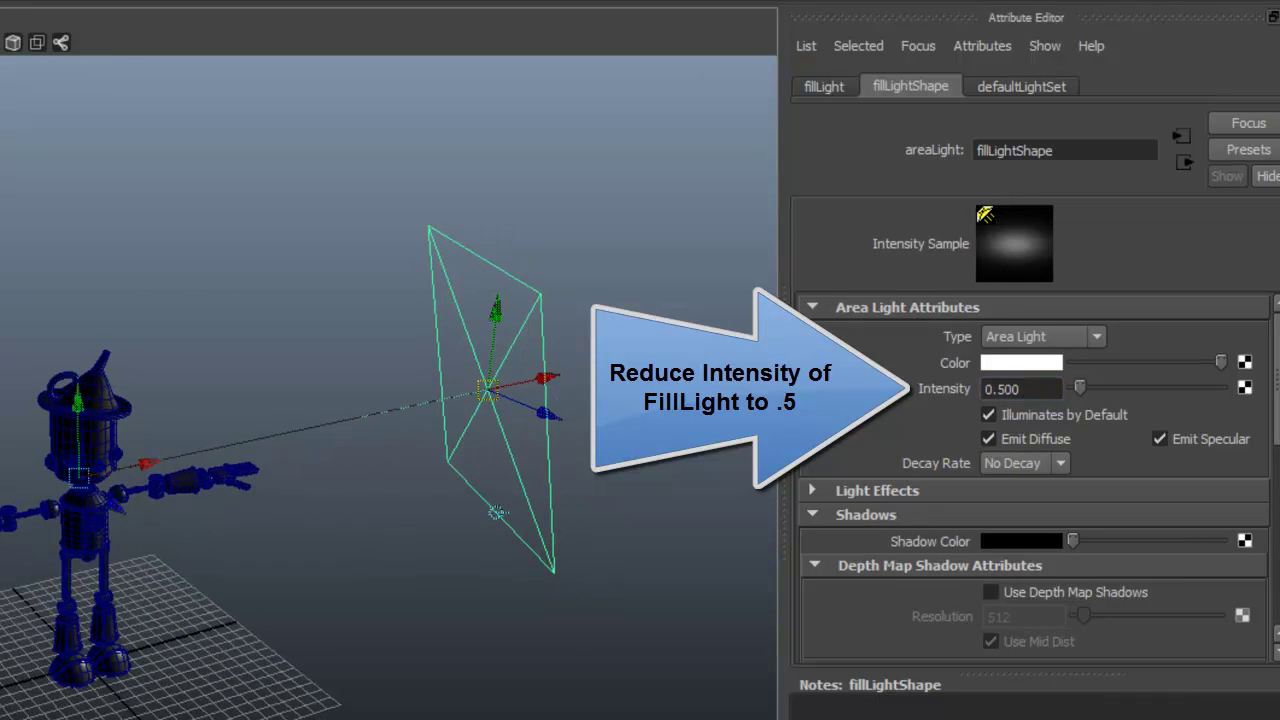
Step: Tint the fill light's color blue with hue 220 and a moderate saturation
click(1020, 363)
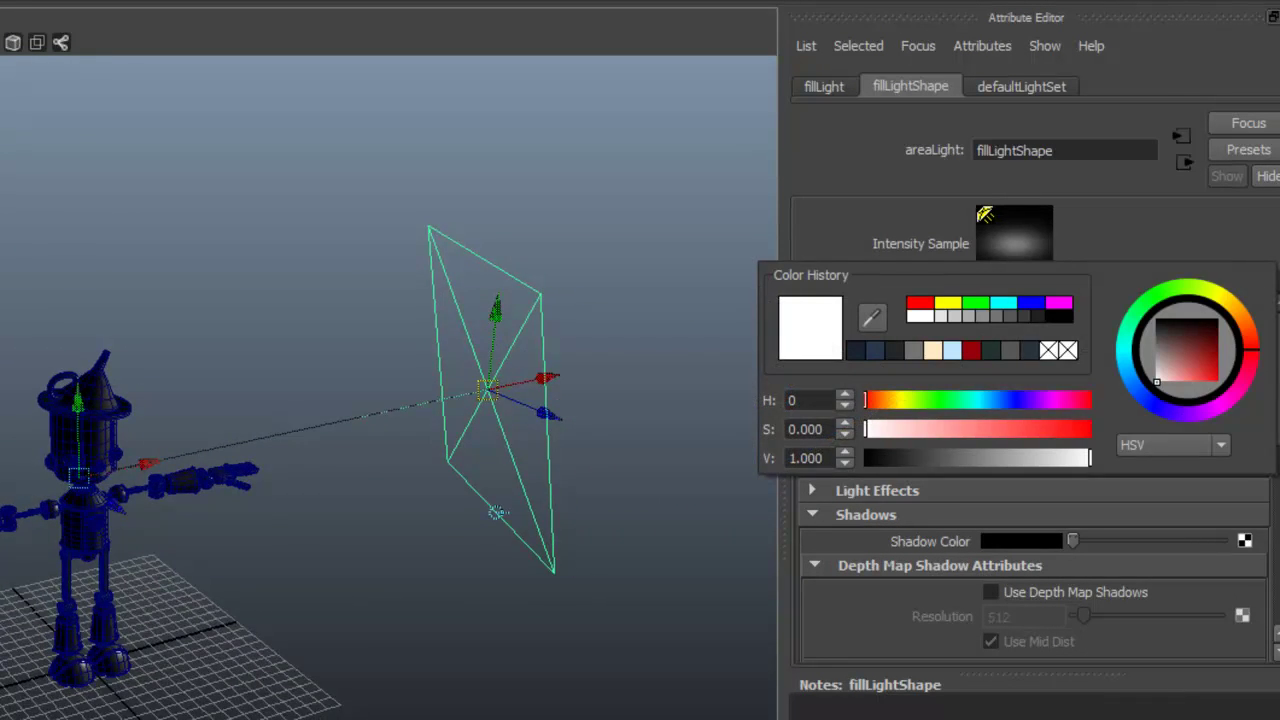
click(1019, 400)
drag(915, 429, 919, 429)
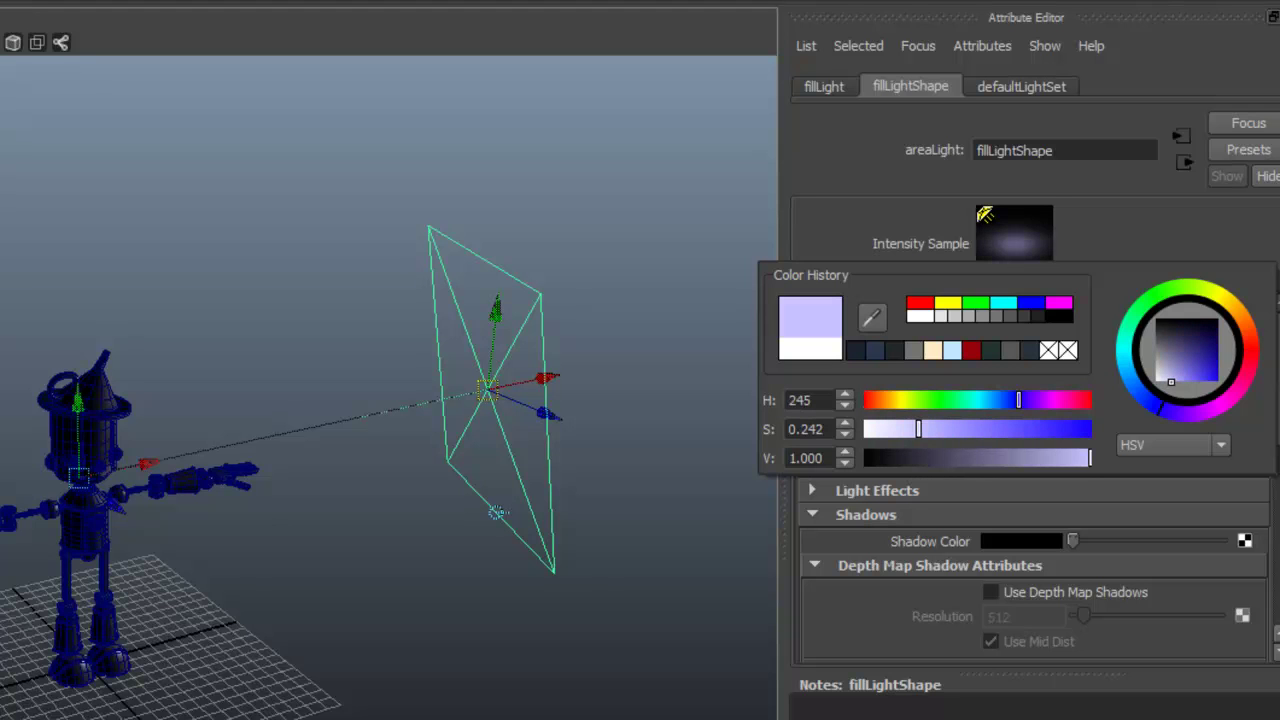
drag(1019, 400, 1003, 400)
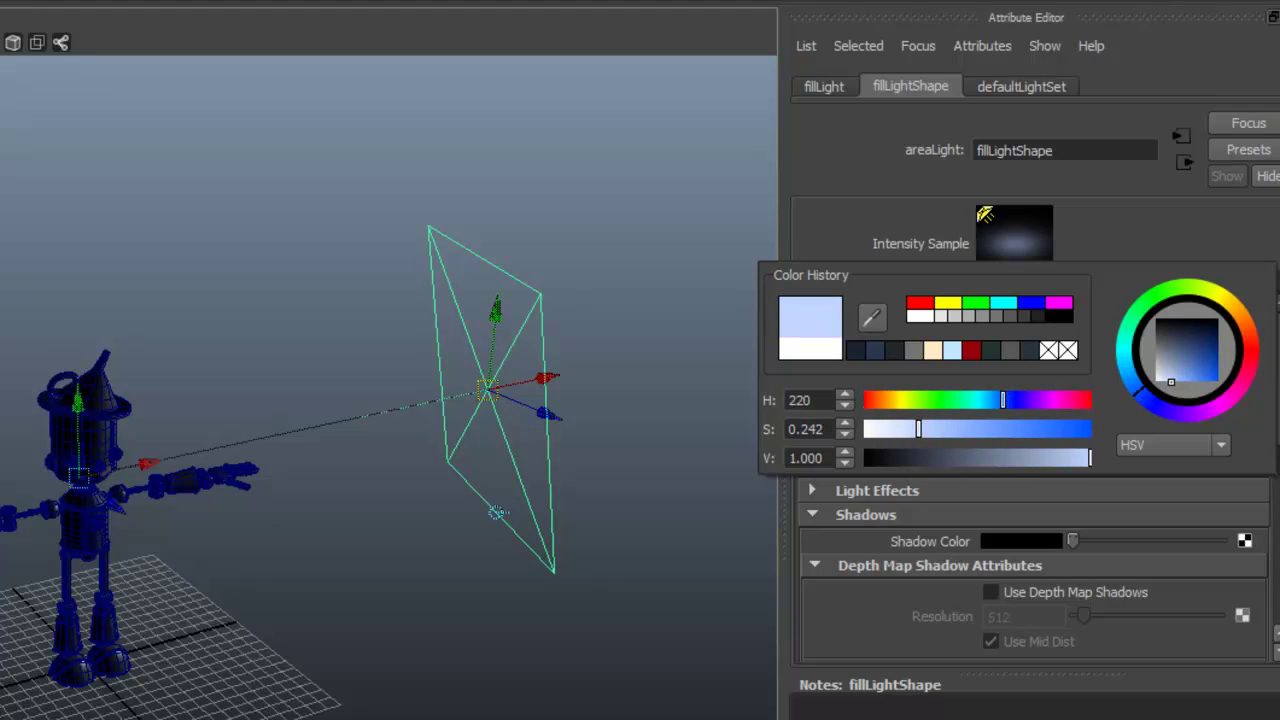
drag(919, 429, 963, 429)
Step: Change the key light's color to a pale warm yellow
alt+drag(480, 400, 380, 365)
click(131, 306)
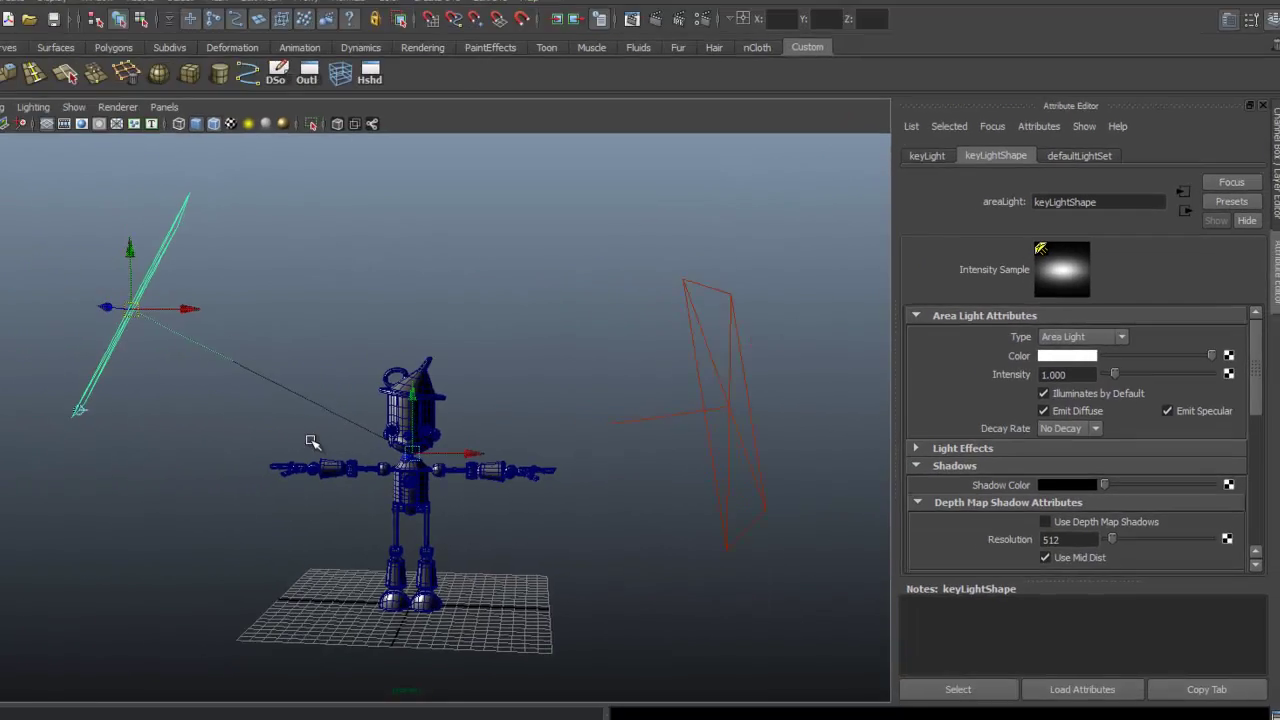
alt+drag(311, 443, 387, 437)
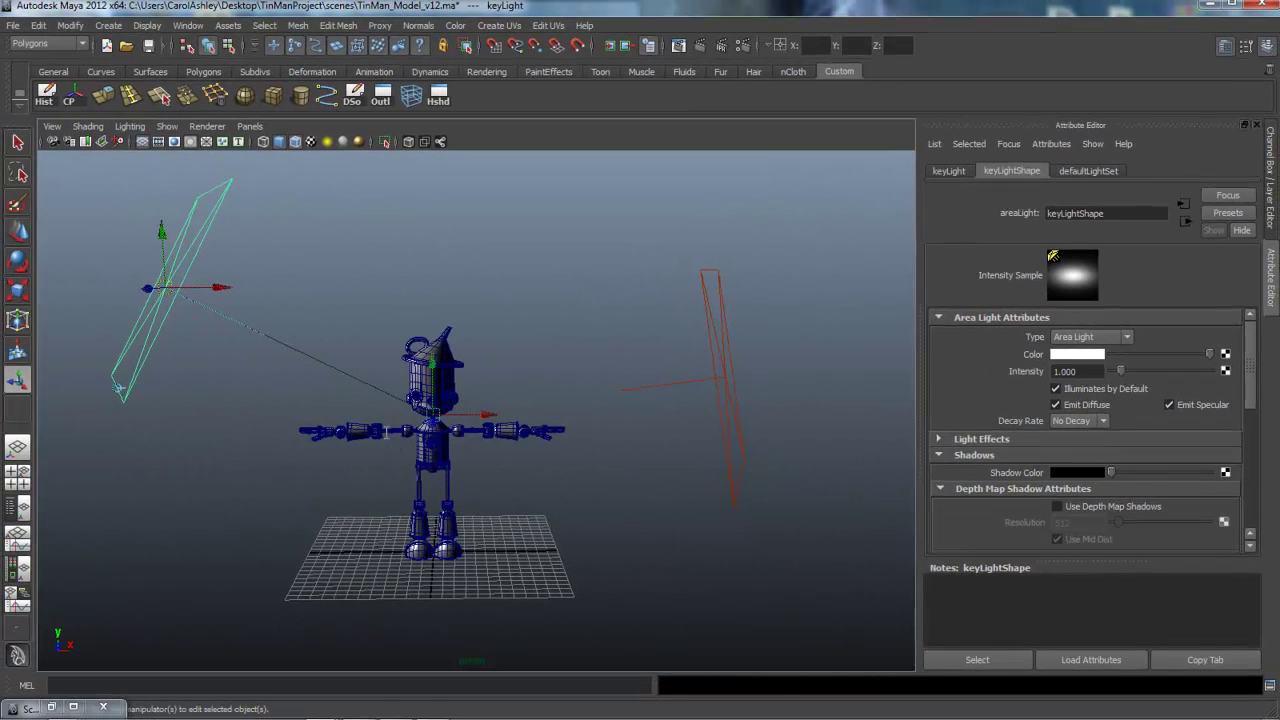
click(1077, 354)
mouse_move(942, 450)
mouse_down()
mouse_move(967, 450)
mouse_move(958, 430)
mouse_up()
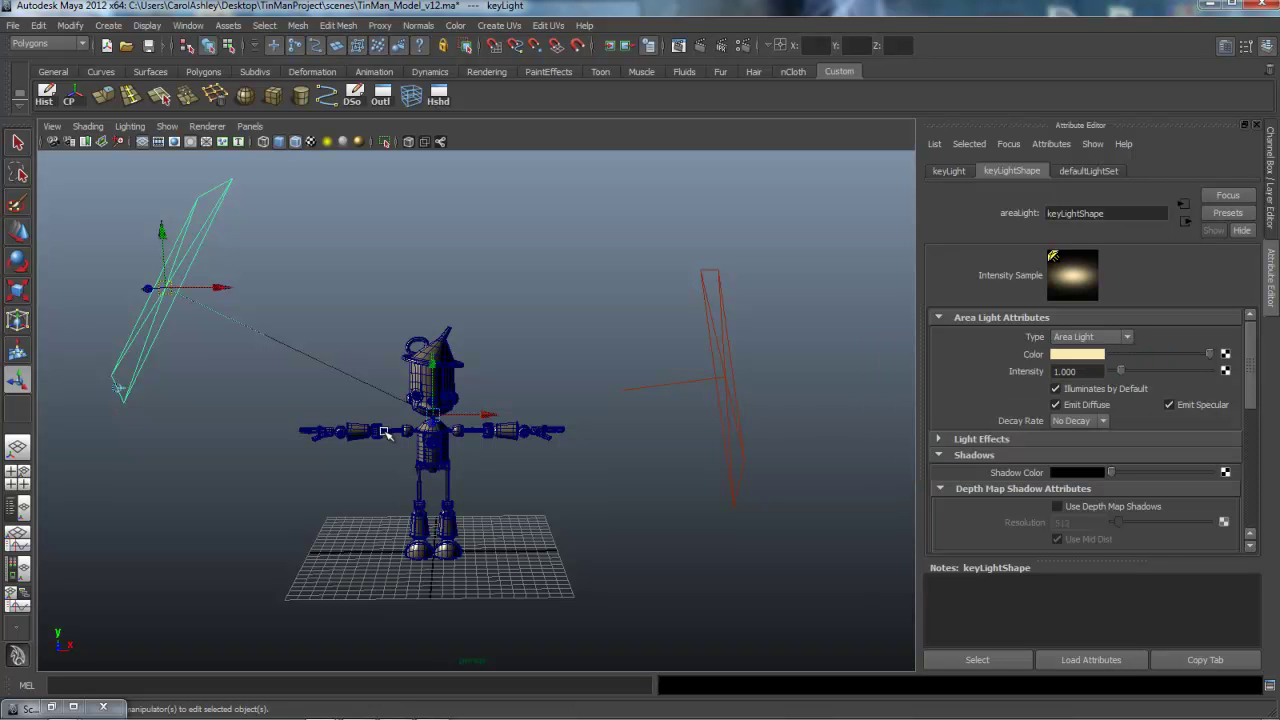
Step: Examine the tin man's shading under the warm key light from close up and from a distance
alt+middle_drag(385, 432, 446, 388)
alt+right_drag(446, 388, 610, 400)
alt+middle_drag(385, 432, 314, 485)
alt+right_drag(385, 432, 250, 432)
mouse_move(385, 432)
alt+mouse_down()
mouse_move(392, 505)
mouse_move(385, 445)
alt+mouse_up()
alt+right_drag(385, 432, 540, 432)
alt+middle_drag(385, 432, 434, 422)
alt+right_drag(385, 432, 315, 432)
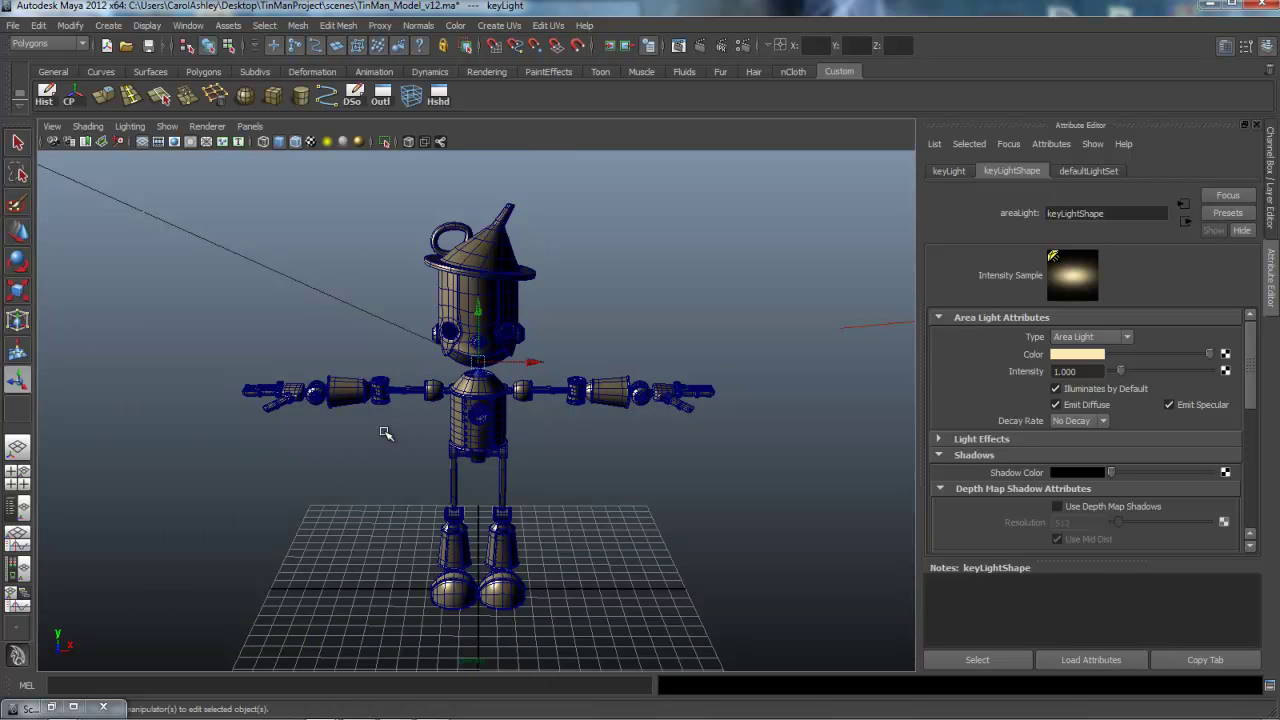
alt+right_drag(385, 432, 330, 432)
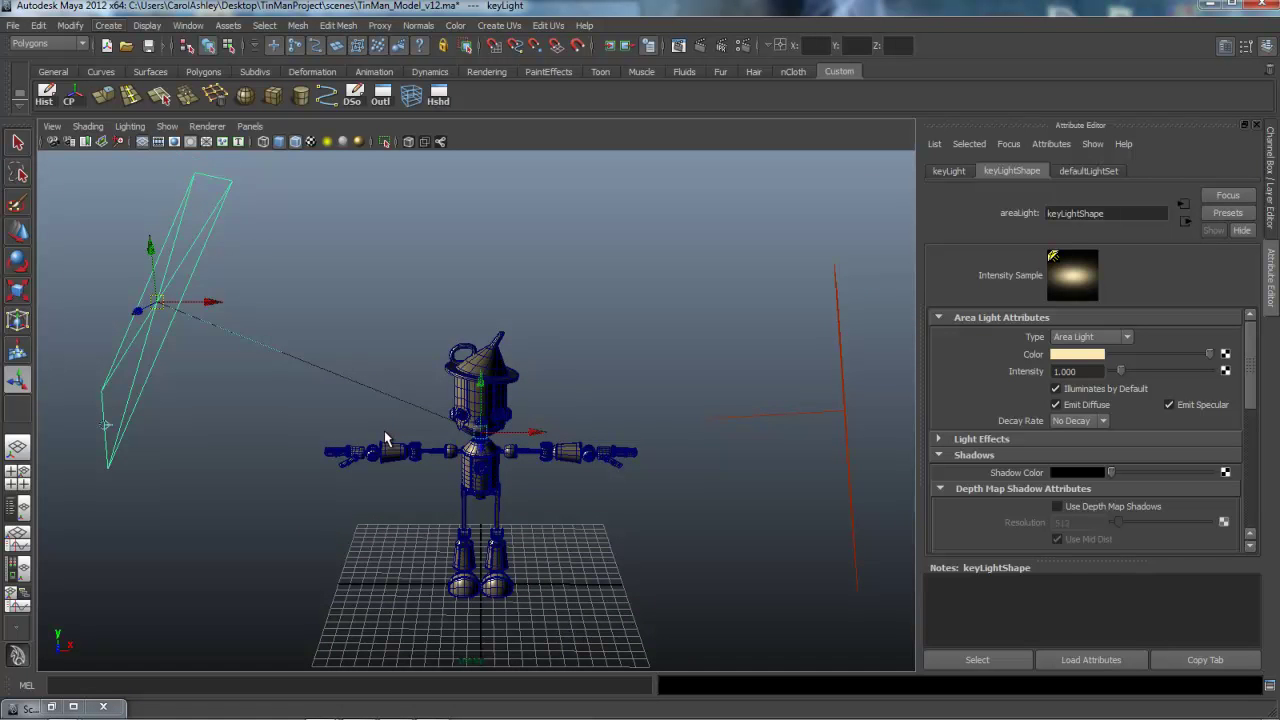
Step: Create a directional light in the scene
click(108, 25)
mouse_move(123, 109)
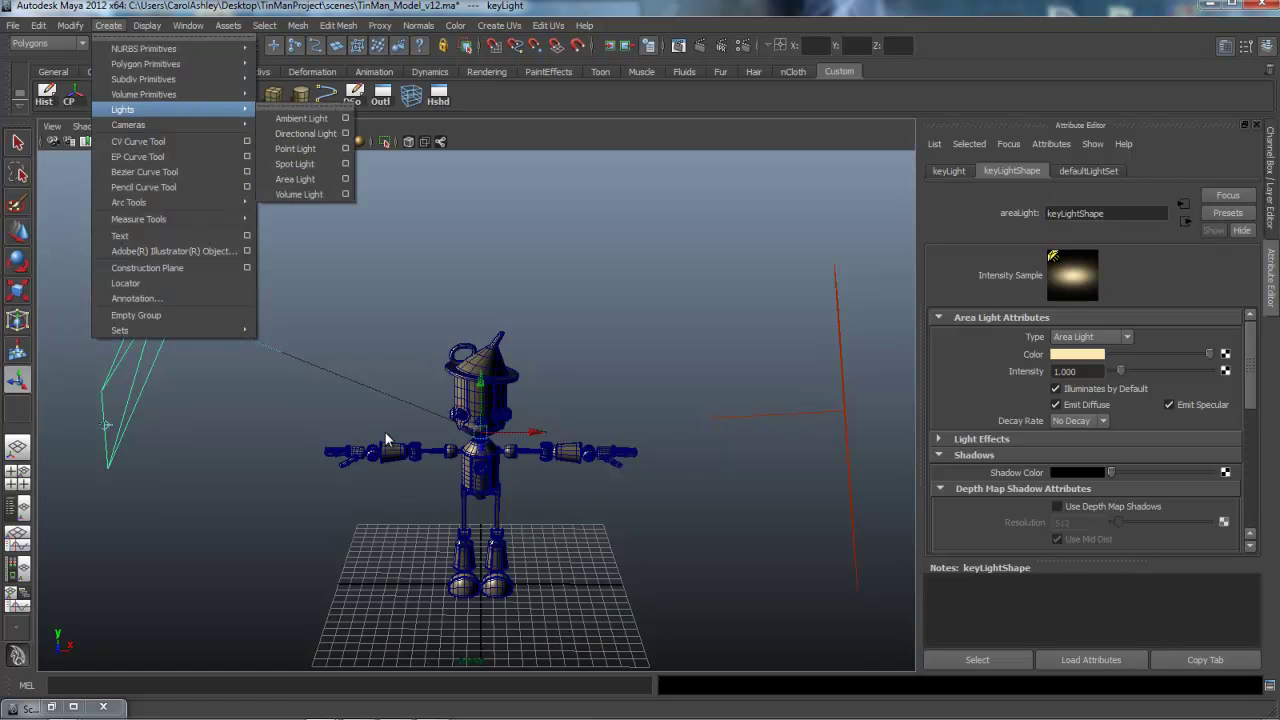
key(Down)
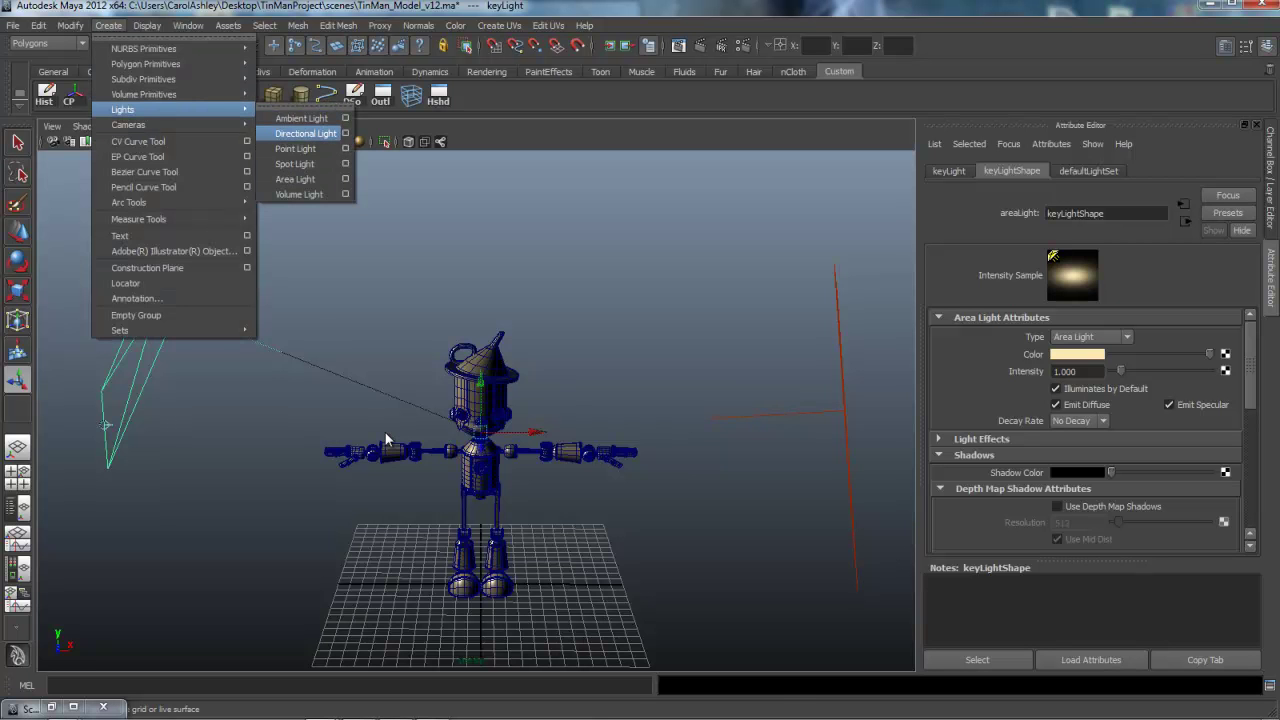
key(Return)
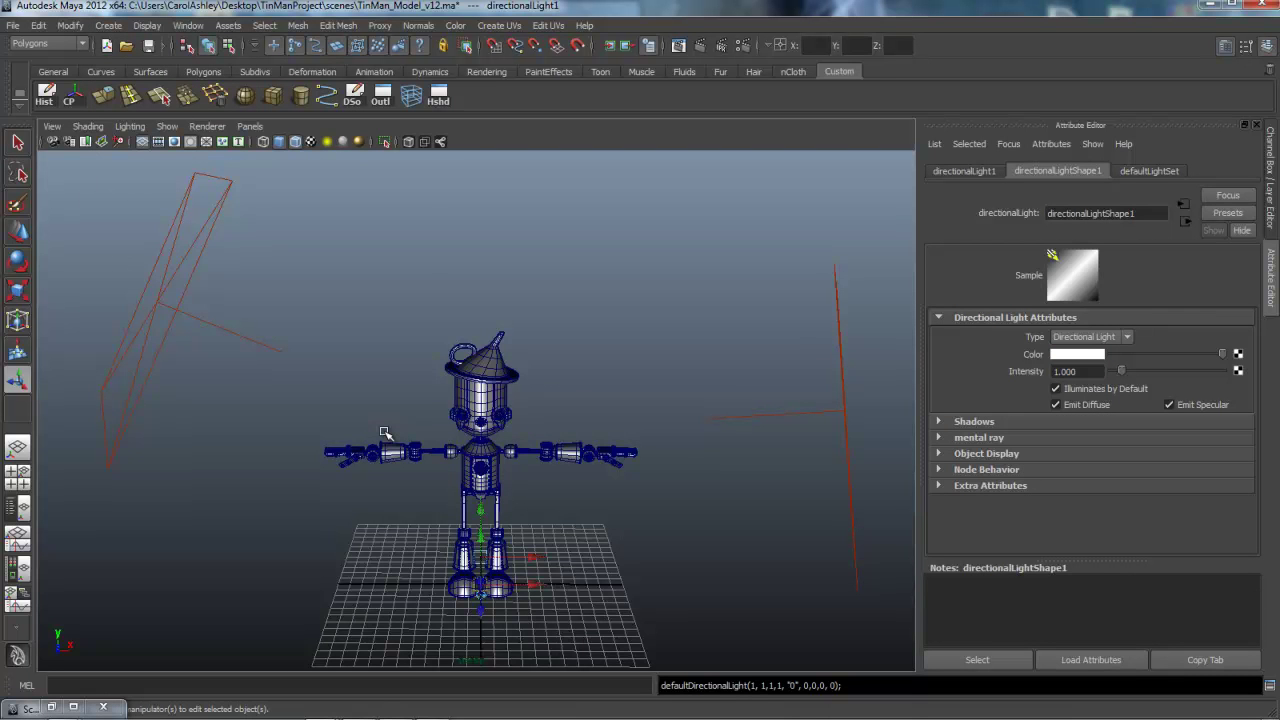
Step: Move the directional light up and sideways so it sits beside the tin man's hat, at about Y 18.3
scroll(384, 431, up, 5)
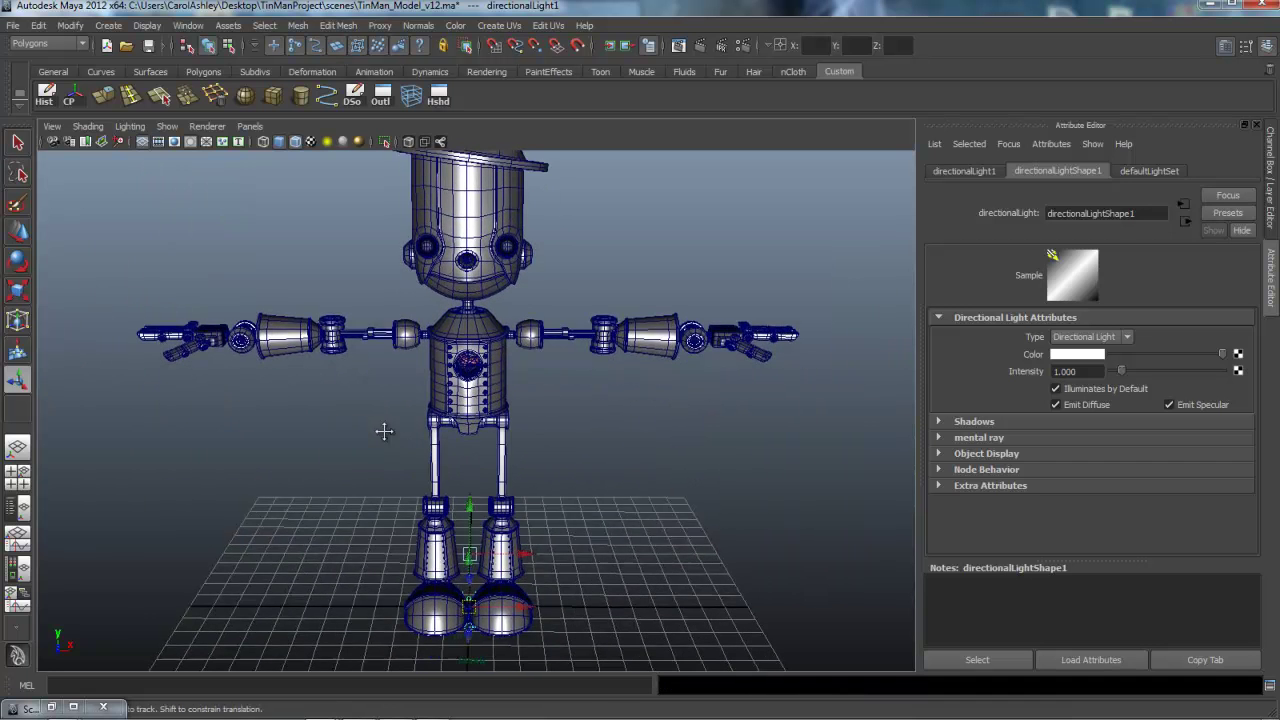
alt+middle_drag(384, 431, 383, 430)
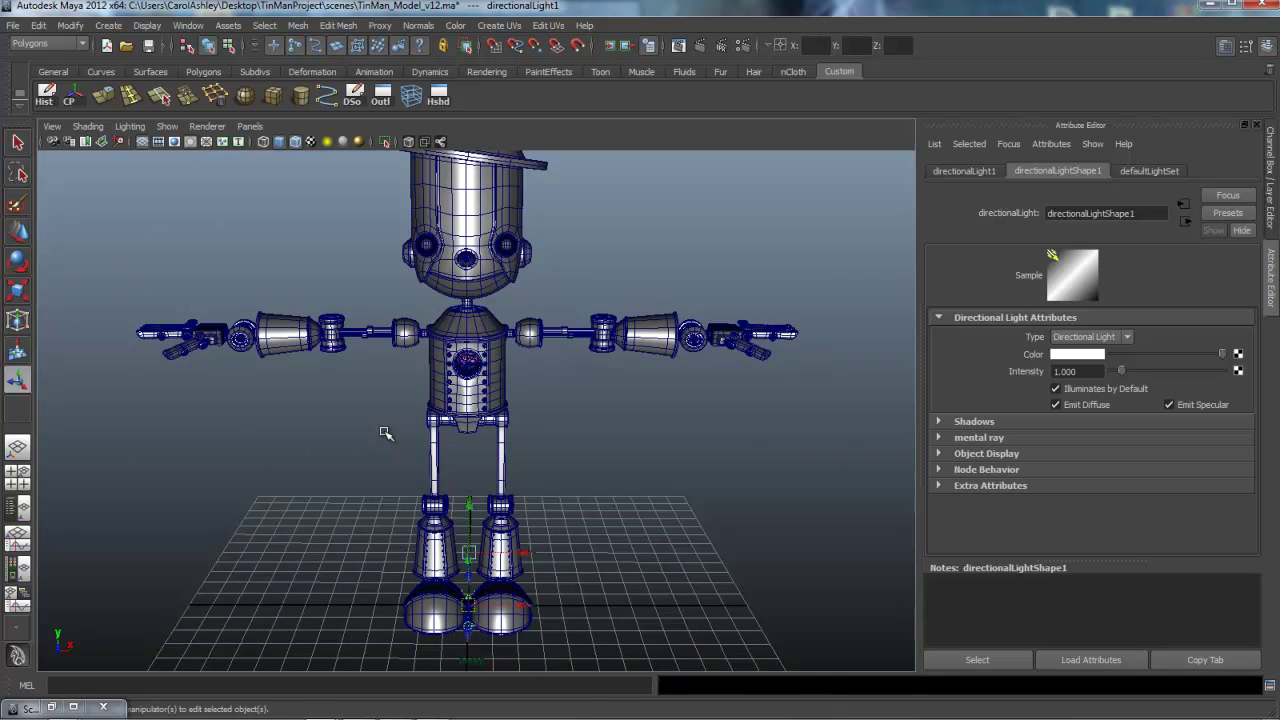
key(w)
drag(467, 558, 467, 200)
alt+middle_drag(384, 431, 367, 509)
drag(501, 320, 745, 320)
alt+middle_drag(384, 431, 351, 523)
drag(672, 362, 674, 288)
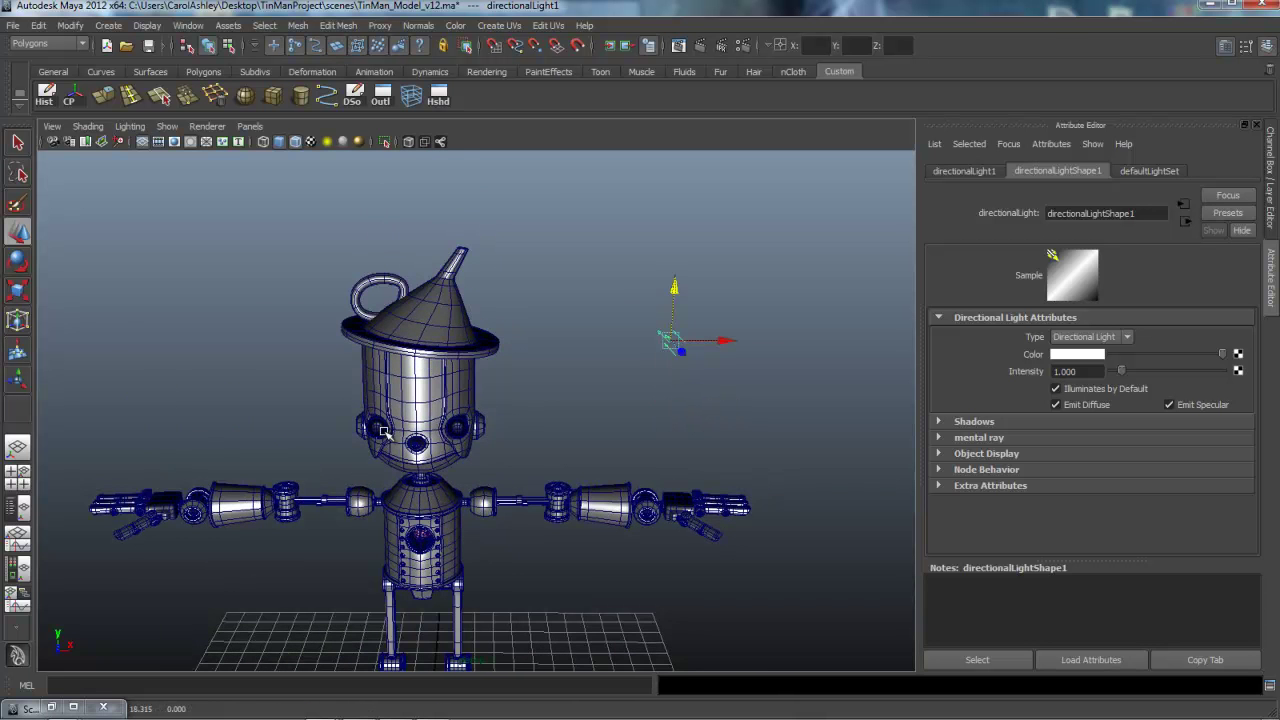
Step: Compare the tin man's shading under the key light and the directional light, and inspect the directional light's arrows up close
scroll(385, 432, down, 5)
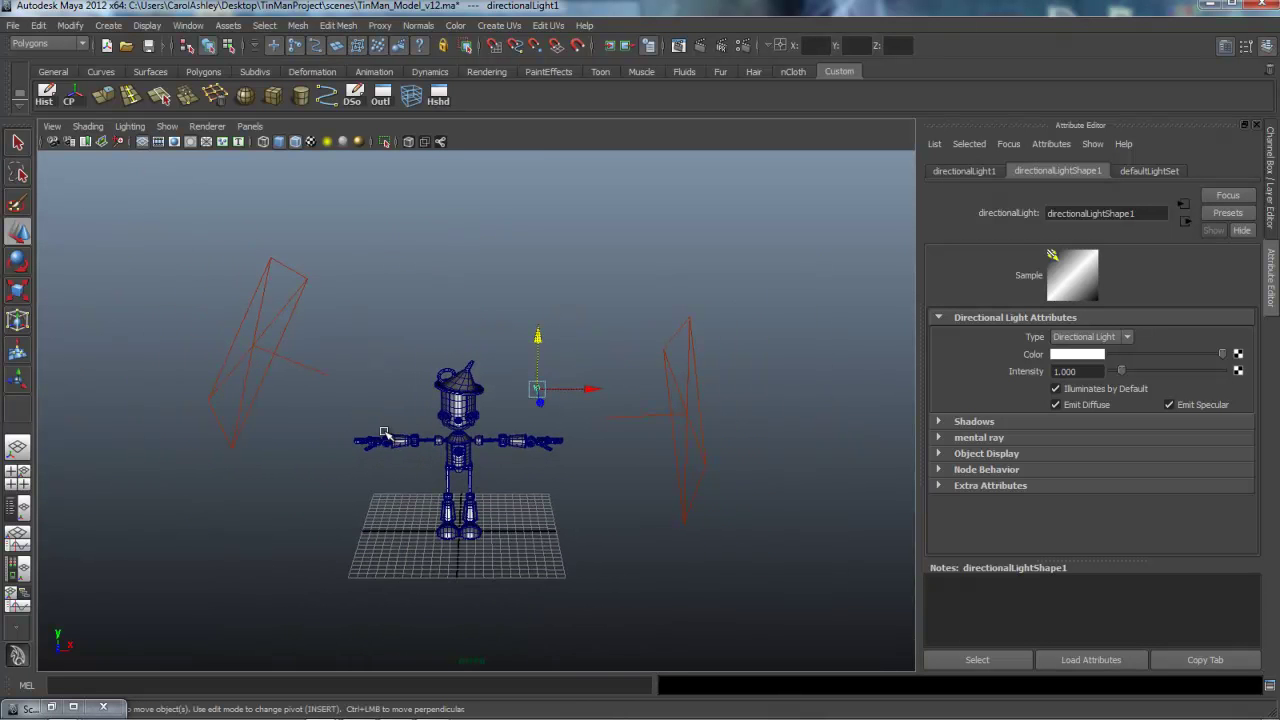
alt+drag(384, 432, 383, 432)
click(248, 376)
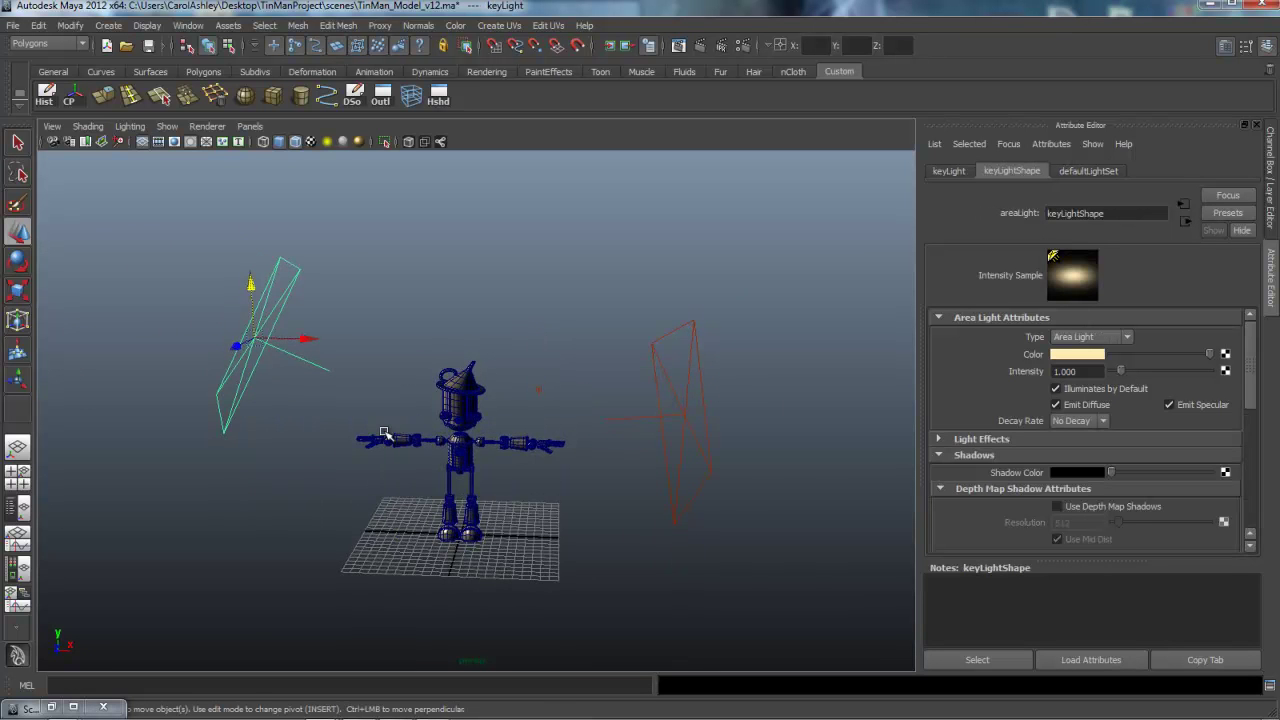
scroll(384, 432, up, 4)
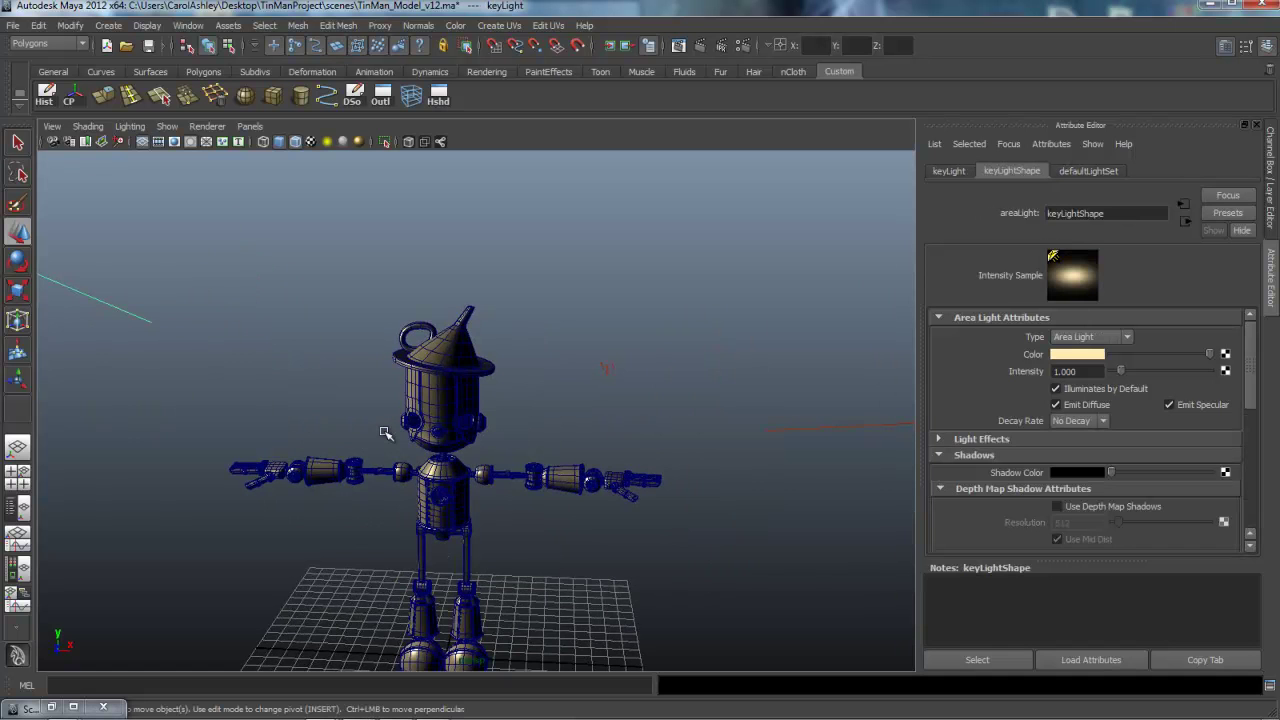
scroll(384, 432, down, 3)
alt+drag(384, 432, 384, 433)
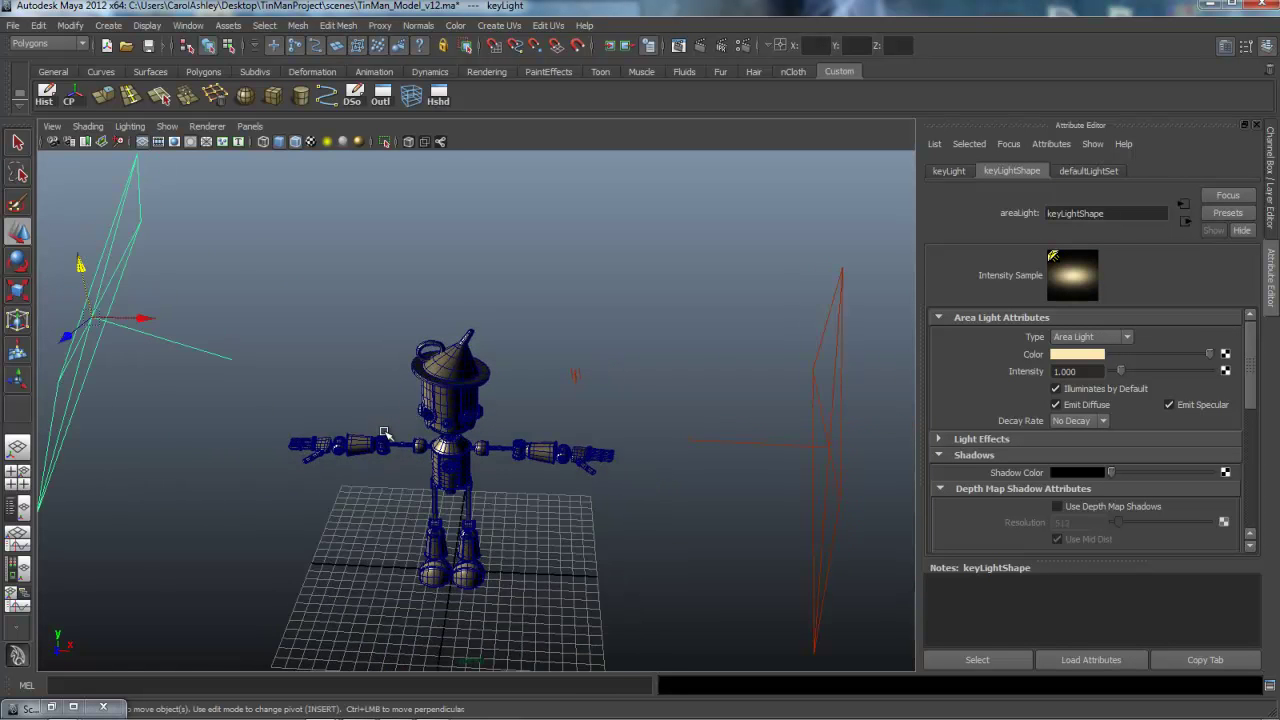
scroll(384, 432, up, 6)
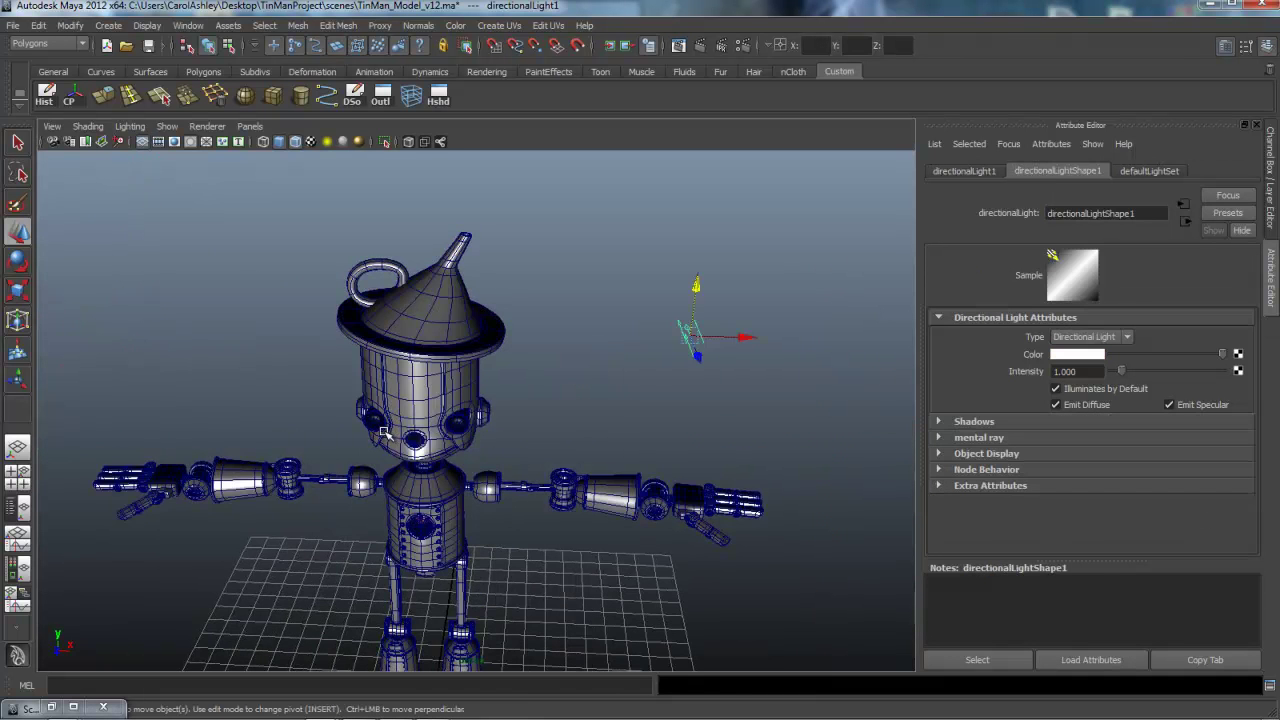
scroll(384, 432, up, 5)
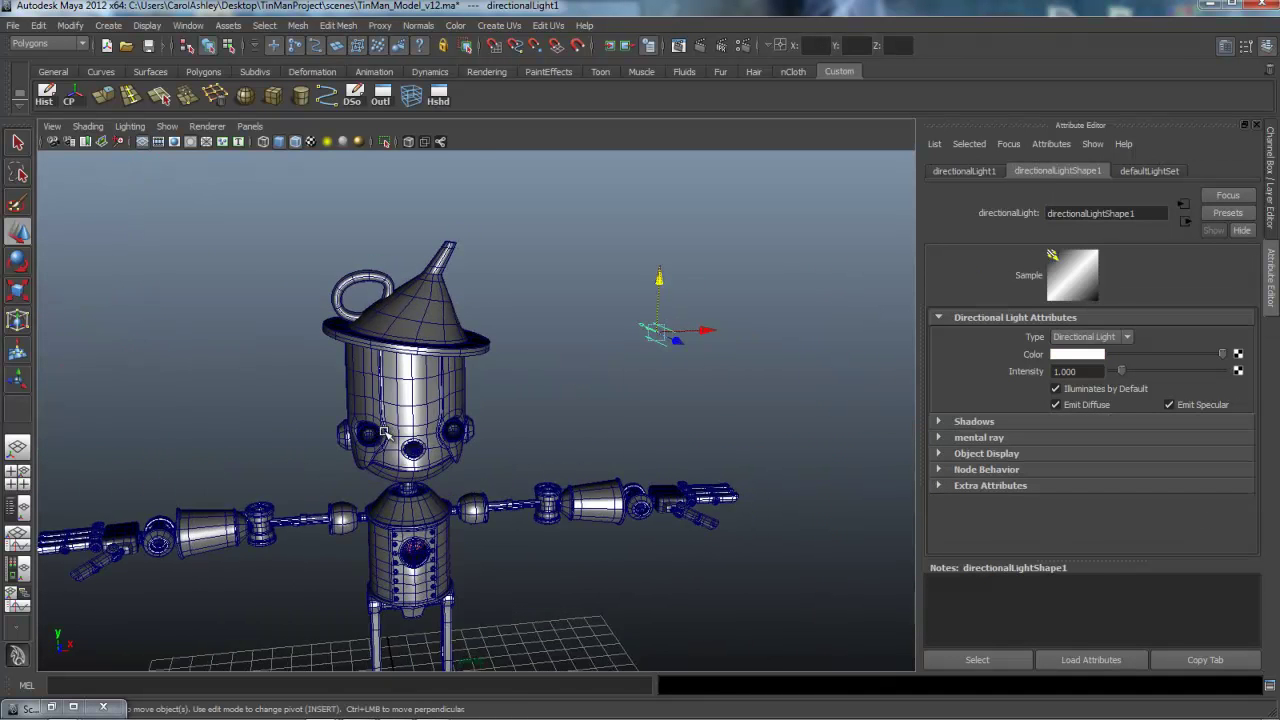
scroll(384, 432, up, 3)
alt+drag(384, 432, 384, 432)
scroll(384, 432, up, 6)
scroll(384, 432, up, 2)
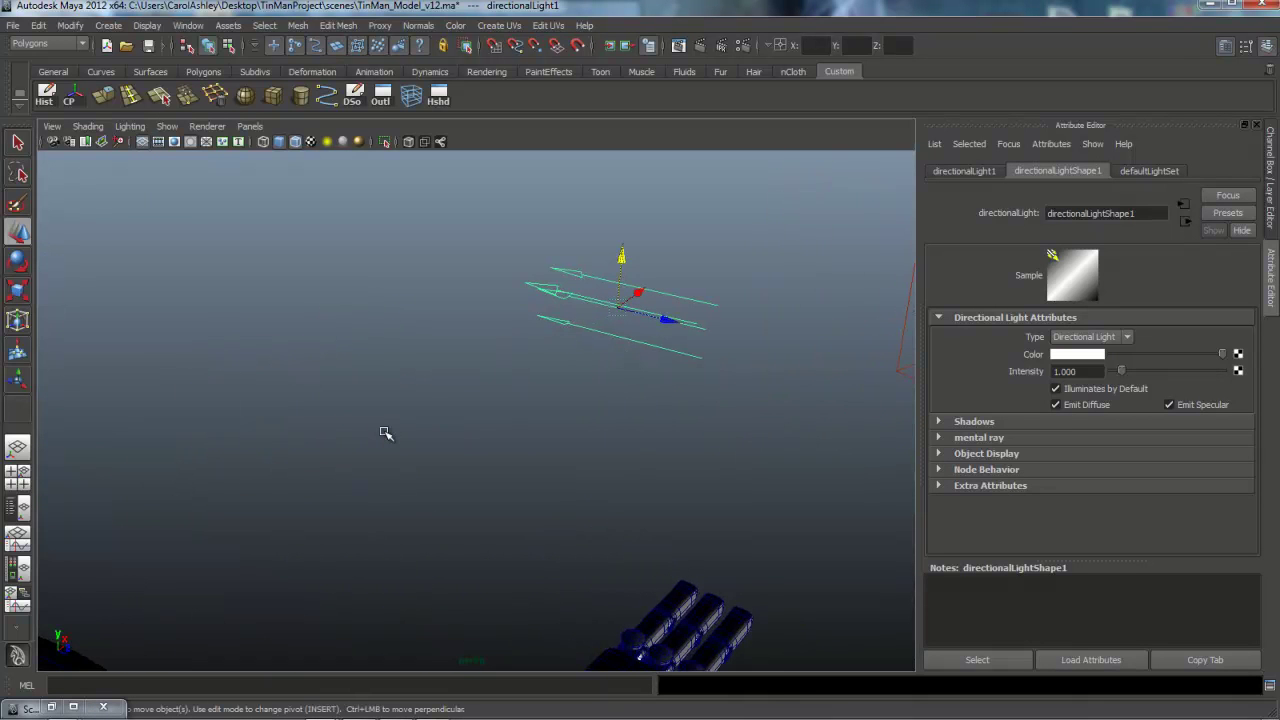
scroll(386, 433, down, 2)
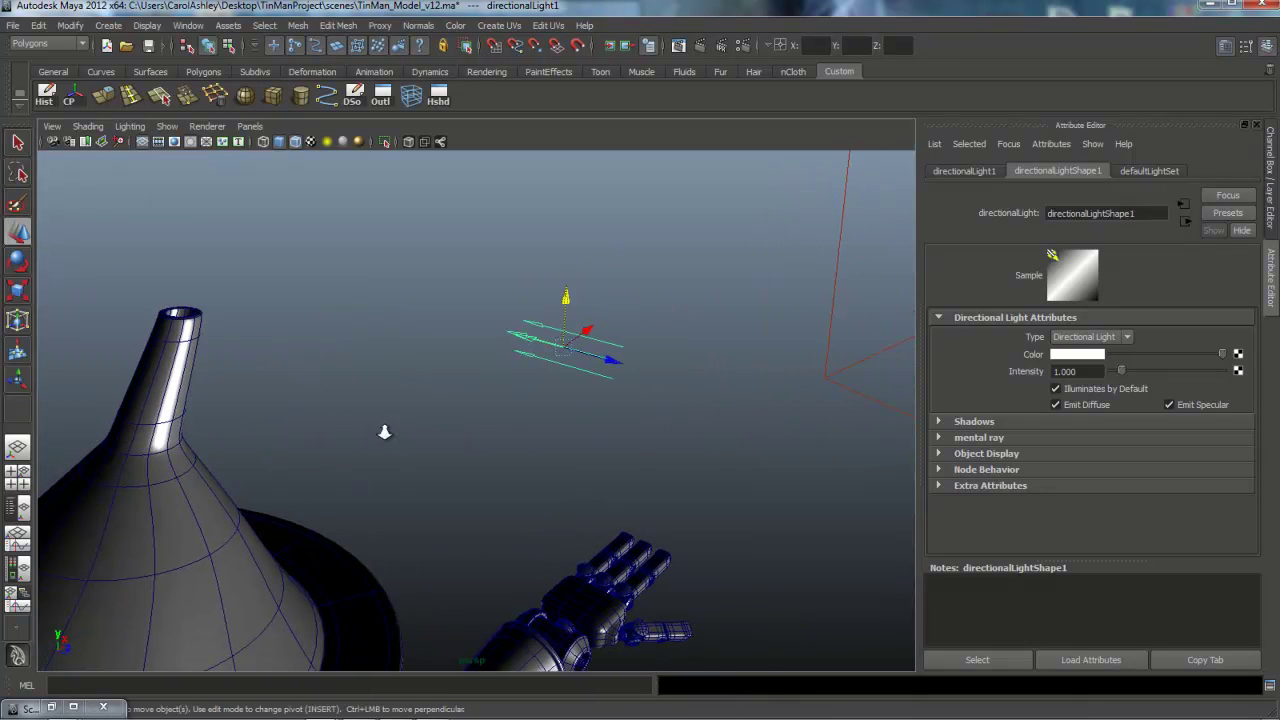
Step: Show the tin man lit by only the selected light and compare his shading under the fill light and the directional light
scroll(384, 432, down, 4)
alt+middle_drag(384, 432, 384, 432)
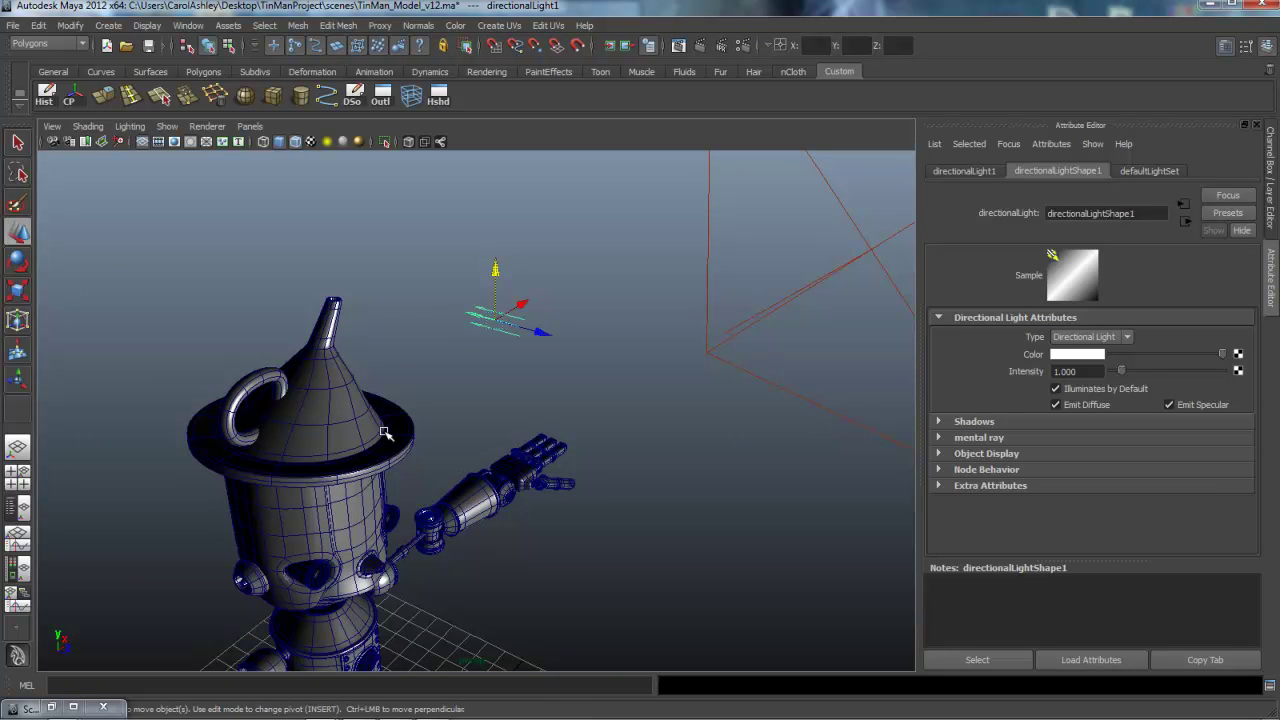
alt+drag(385, 432, 385, 432)
click(130, 127)
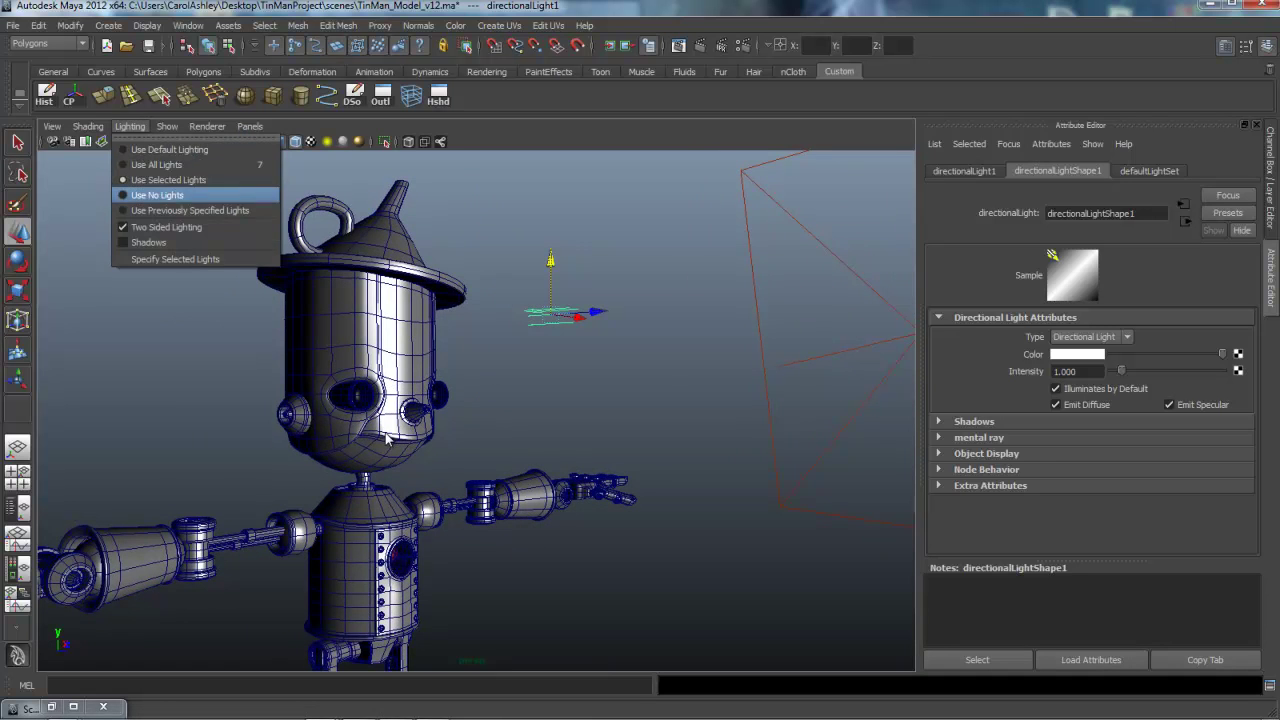
click(168, 180)
alt+drag(385, 432, 385, 430)
click(830, 357)
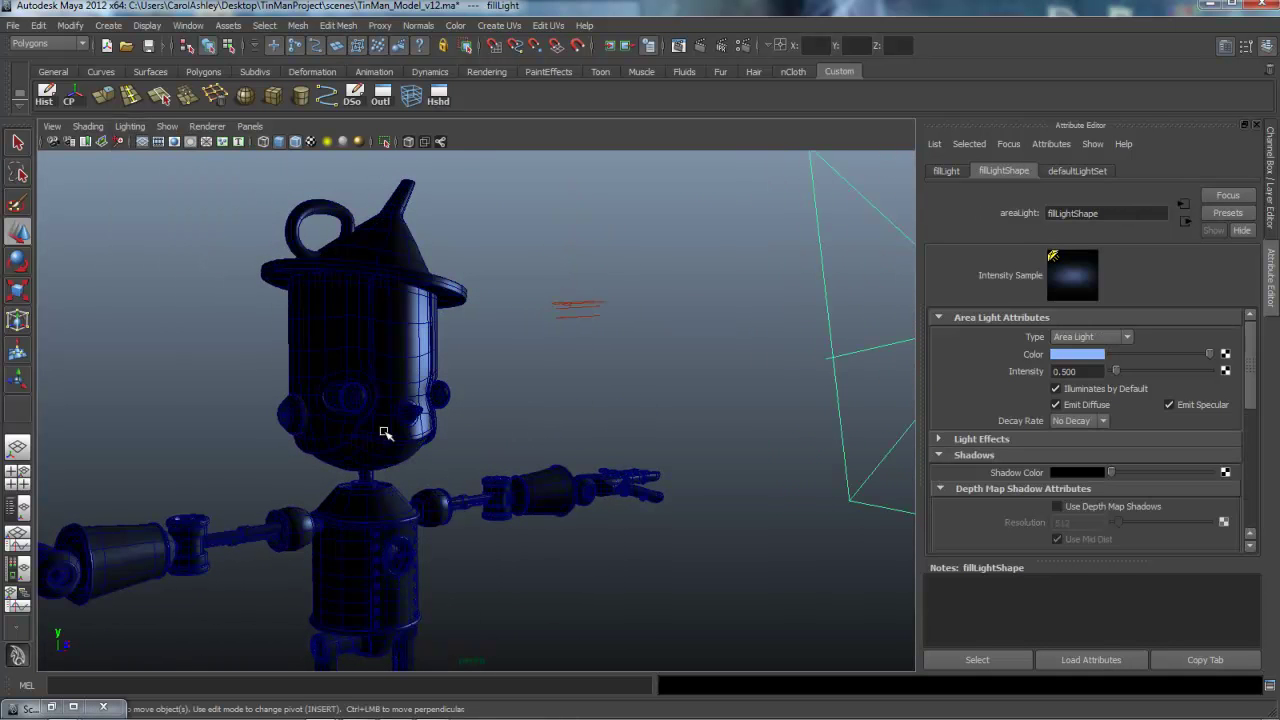
click(578, 304)
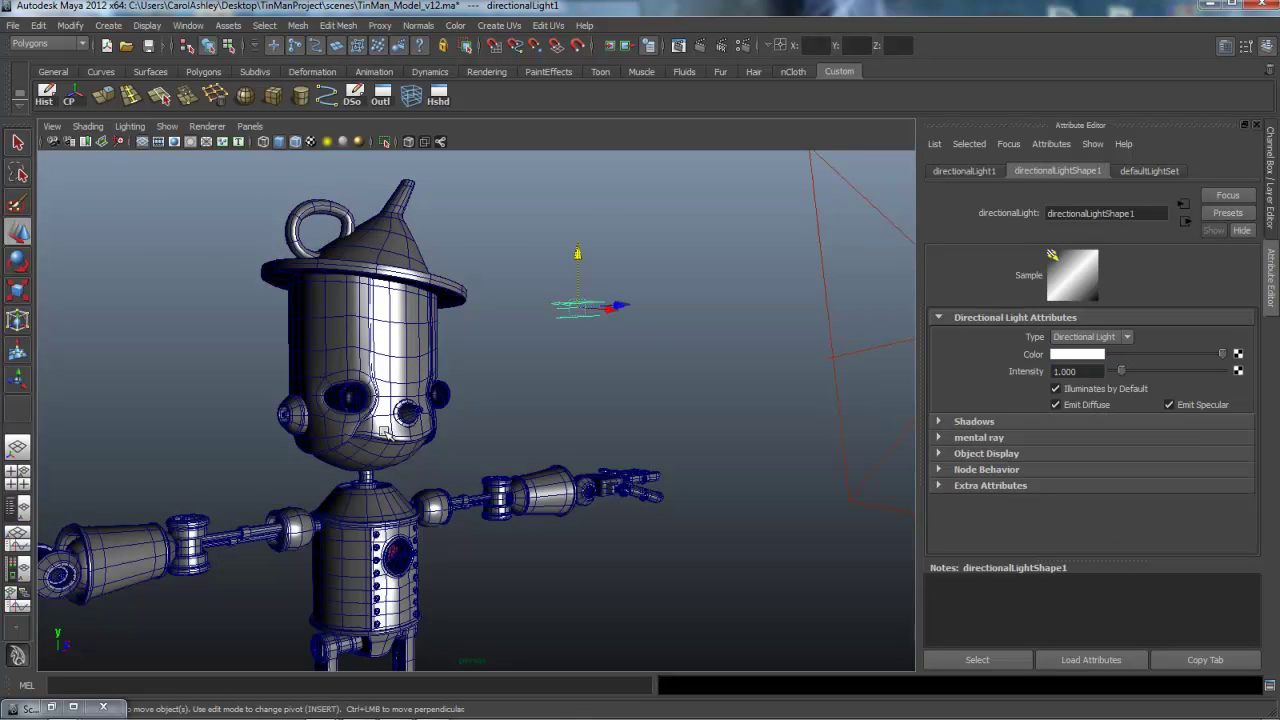
Step: Rotate the directional light to about -168, 38 and 7.5 degrees so it grazes the side of the tin man's head and body
key(e)
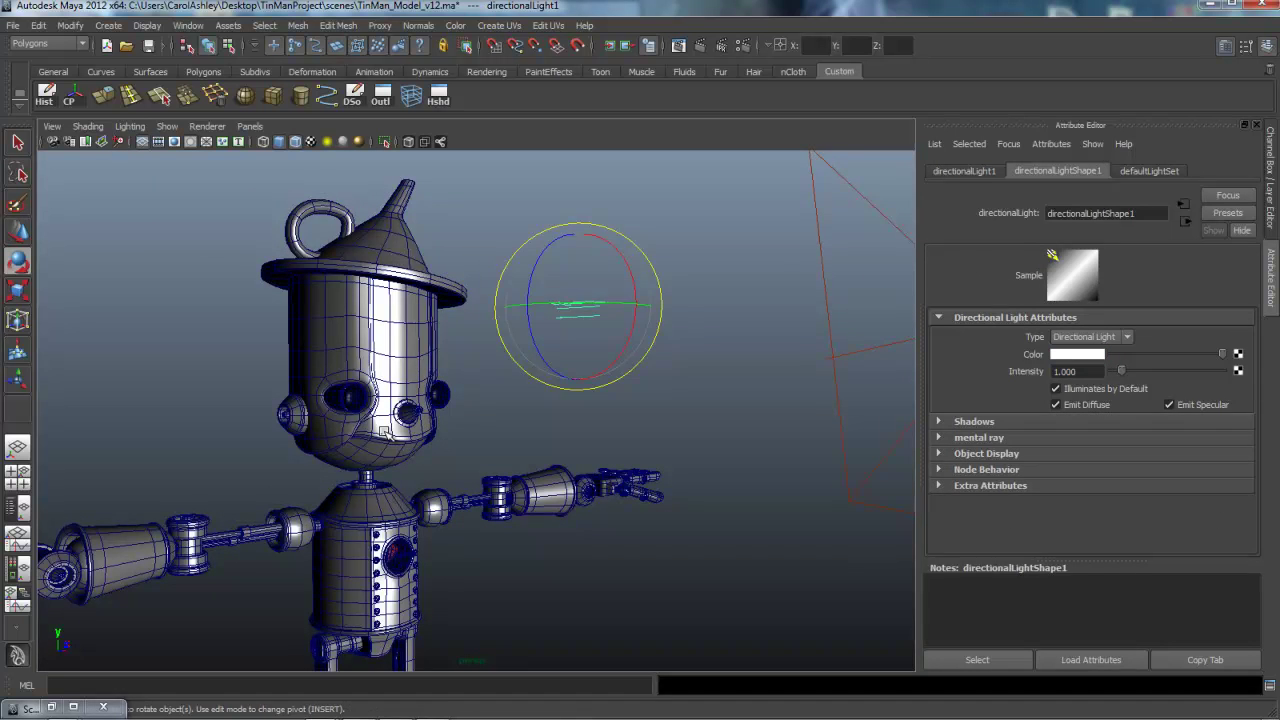
mouse_move(625, 347)
mouse_down()
mouse_move(635, 299)
mouse_move(618, 251)
mouse_move(583, 238)
mouse_move(542, 277)
mouse_up()
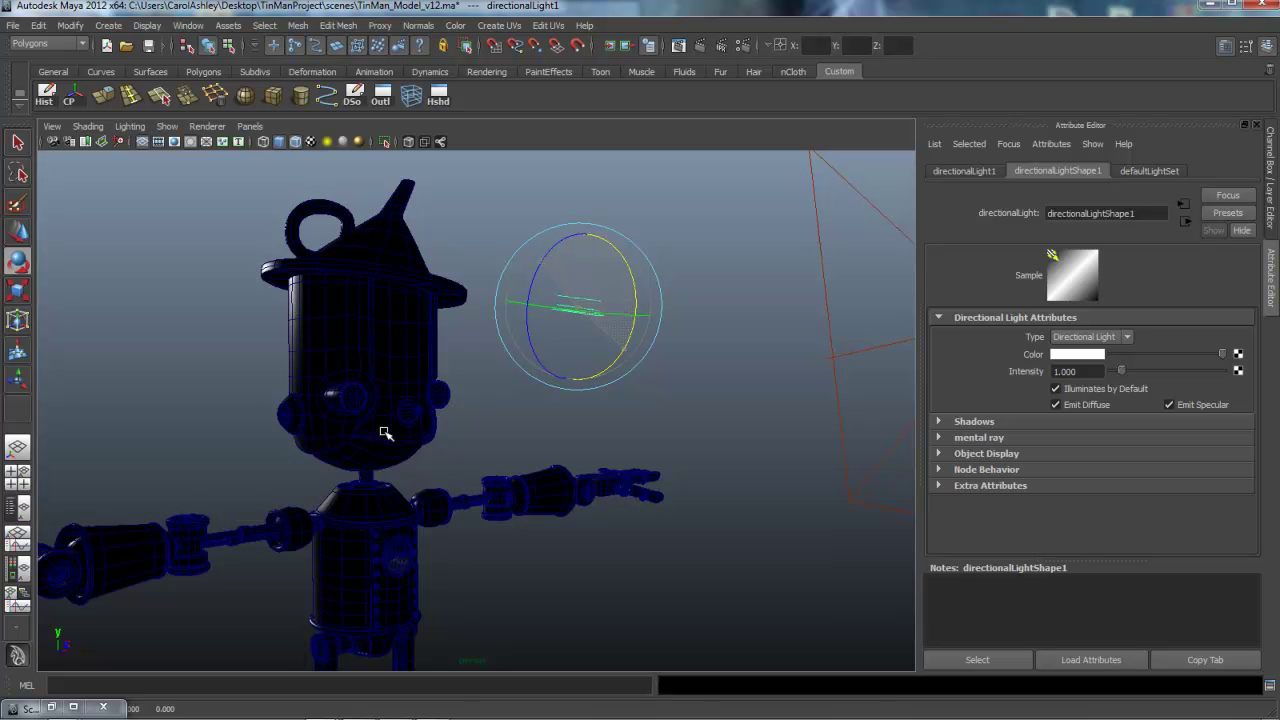
alt+drag(385, 432, 385, 433)
middle_drag(384, 432, 385, 432)
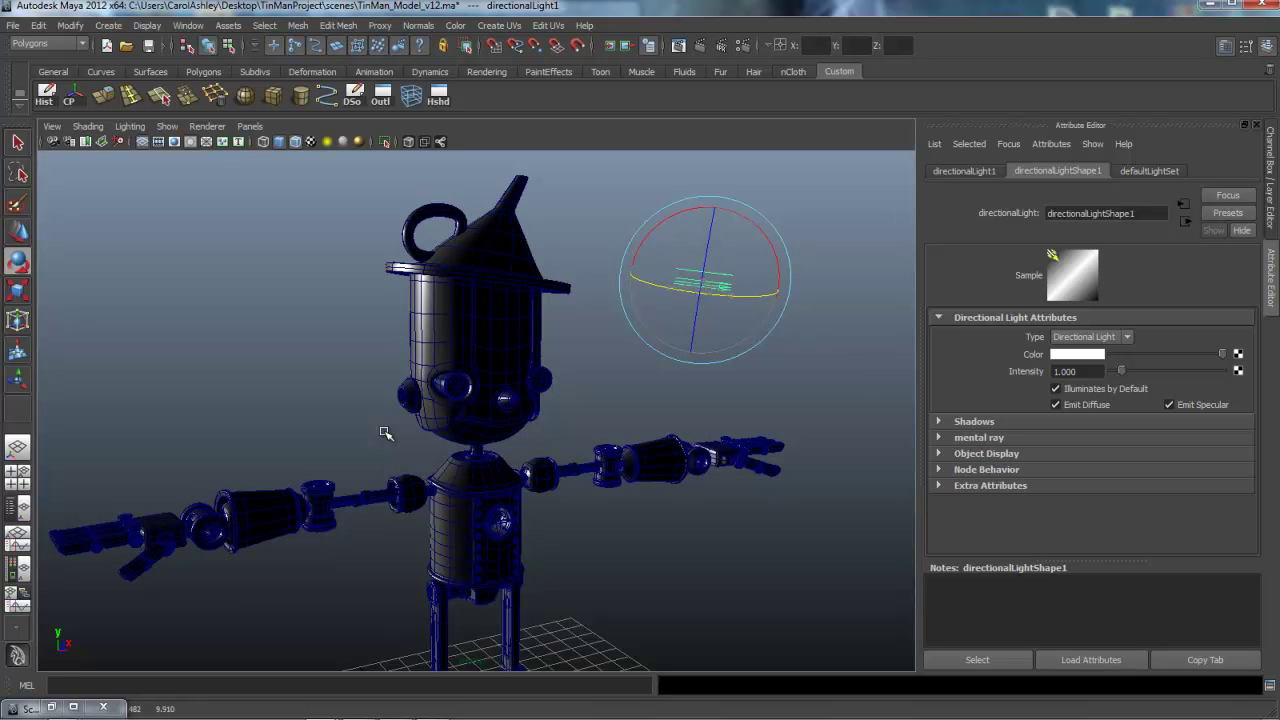
alt+drag(384, 432, 383, 431)
alt+middle_drag(383, 431, 384, 432)
alt+right_drag(384, 432, 384, 432)
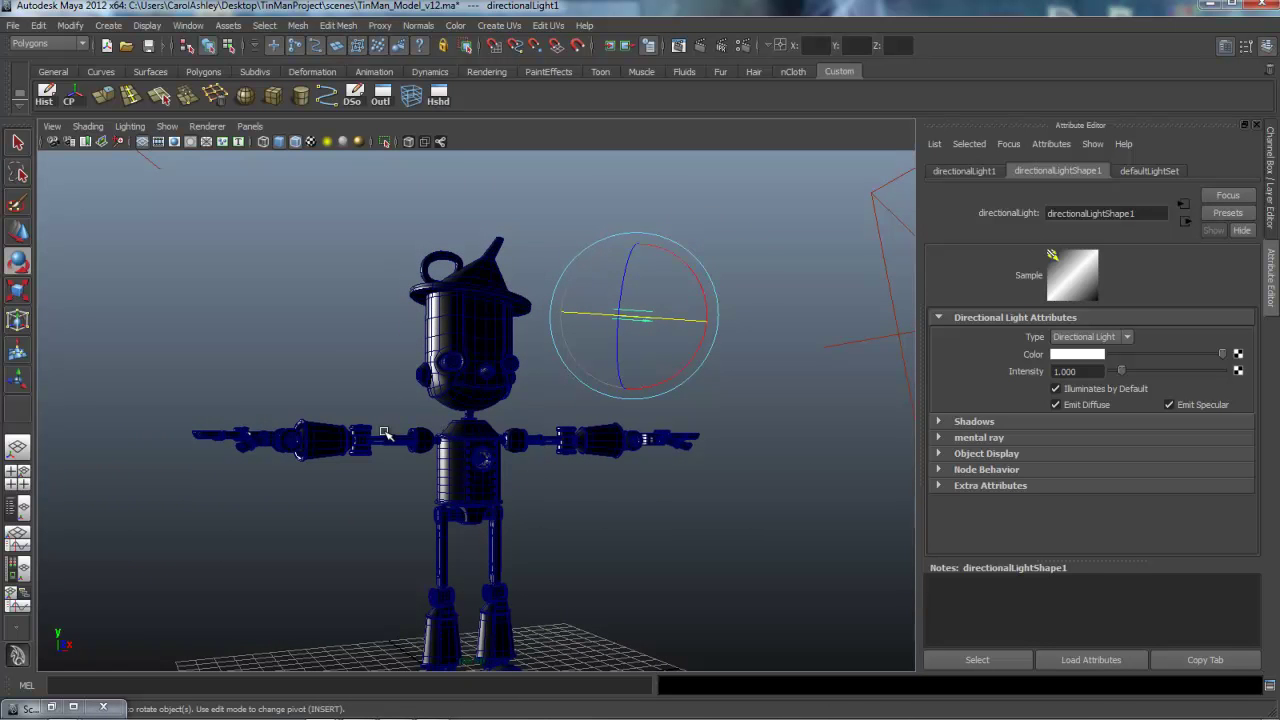
scroll(385, 432, up, 3)
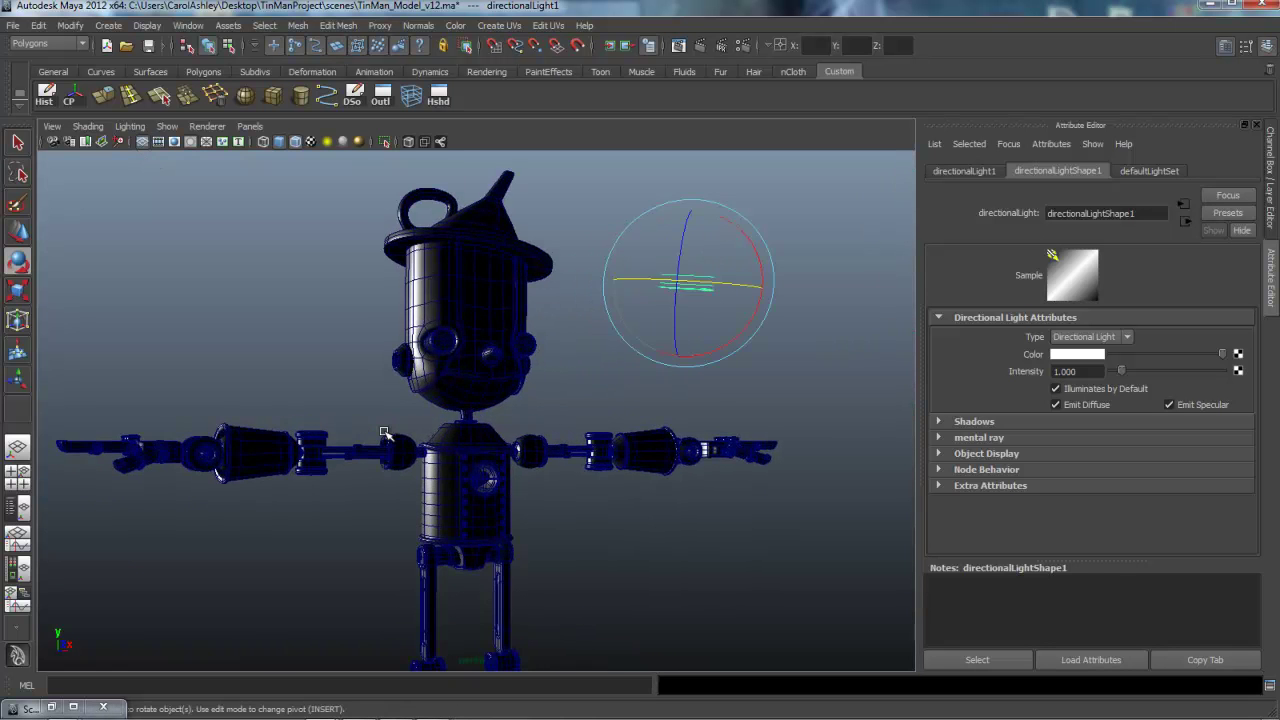
middle_drag(384, 432, 384, 432)
drag(385, 432, 385, 432)
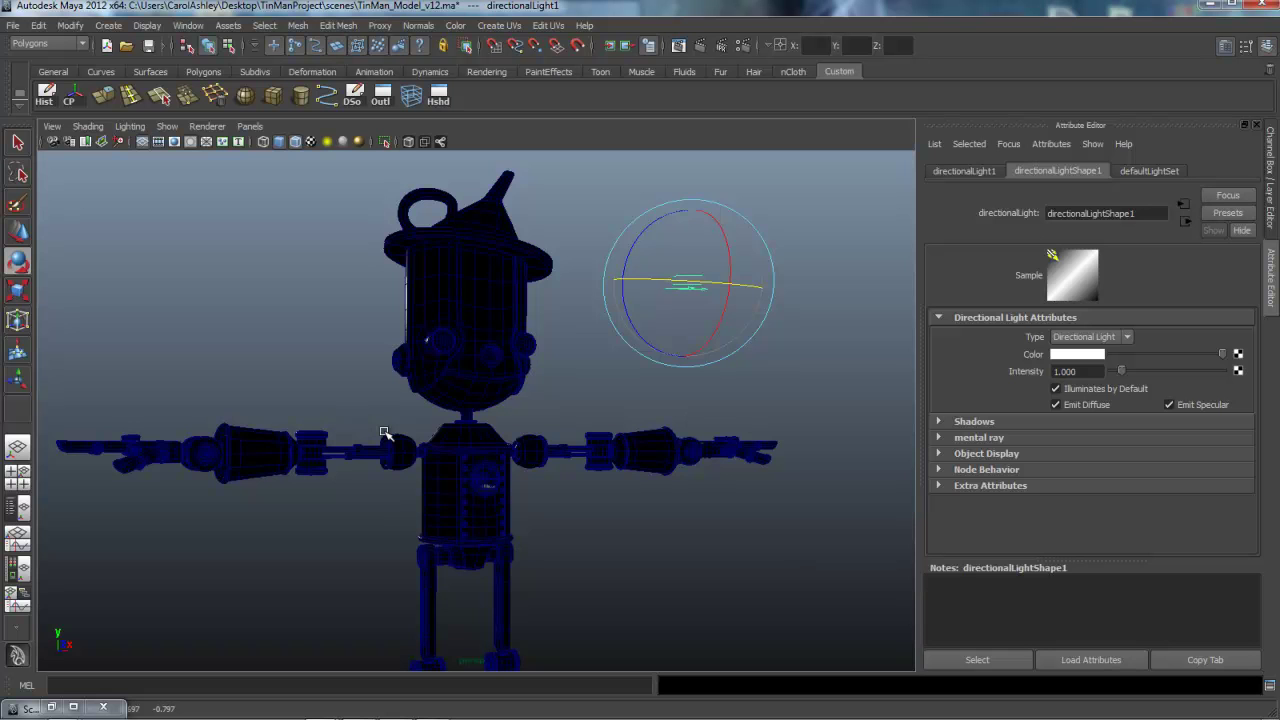
drag(385, 432, 385, 432)
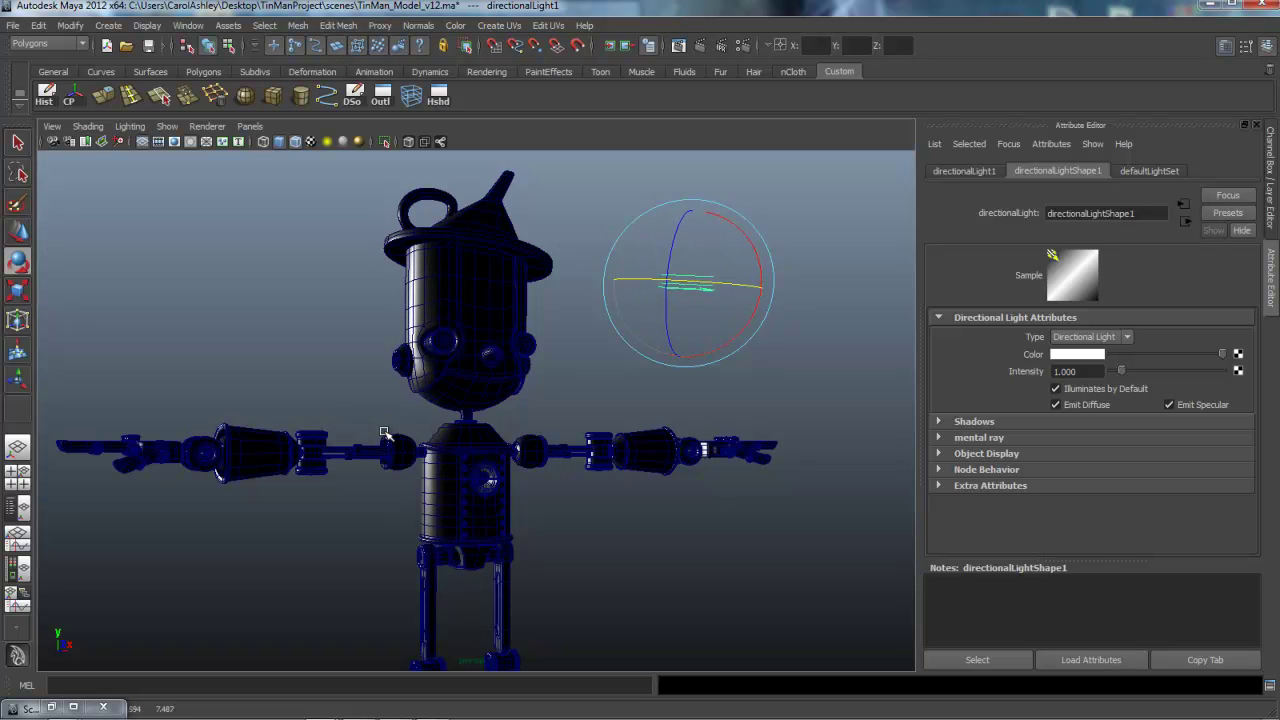
Step: Rename the directional light as kickLight
click(964, 171)
drag(1113, 213, 1042, 213)
text(kickLight)
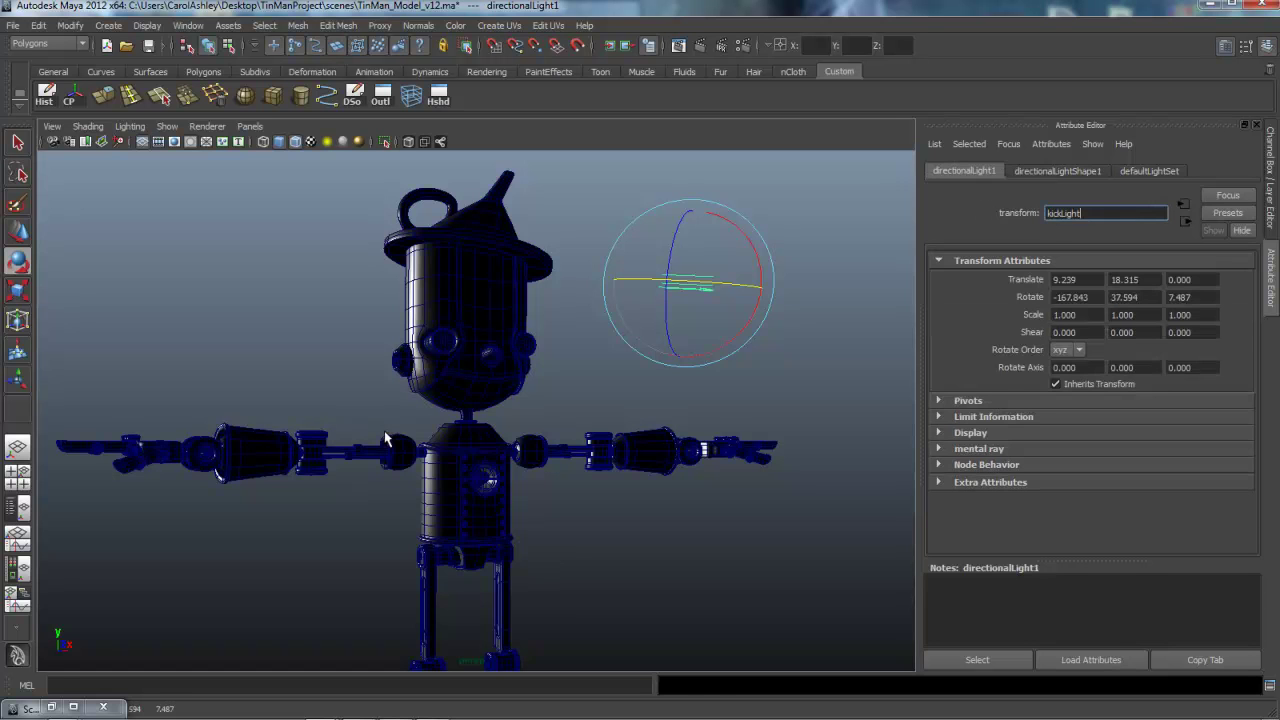
key(Return)
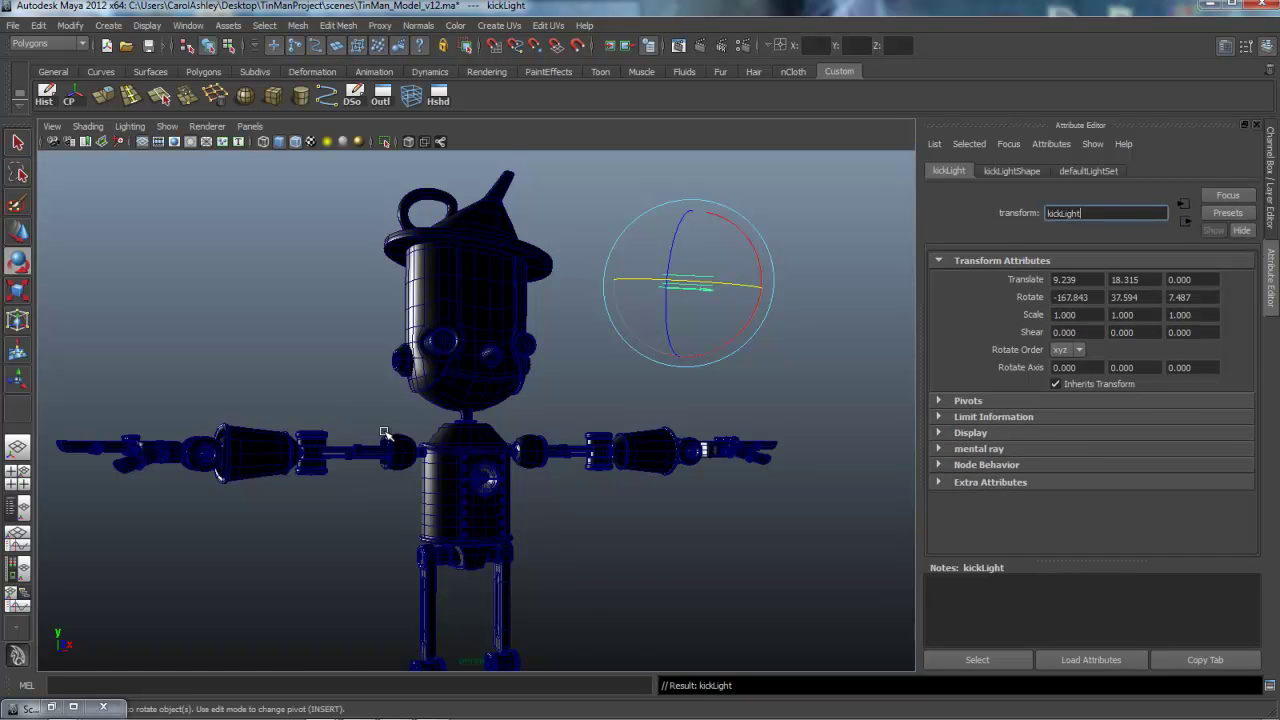
Step: Enable ray trace shadows on the kick light and set their light angle to 6
scroll(385, 432, down, 1)
scroll(385, 432, up, 5)
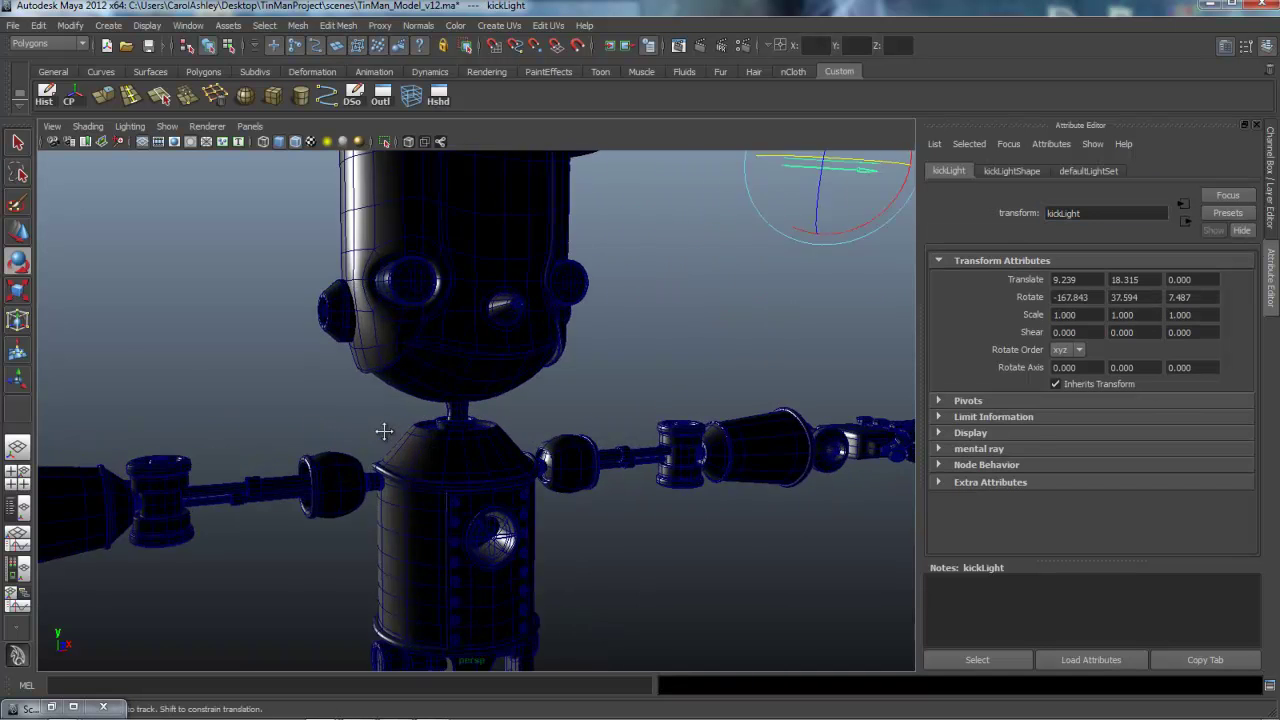
scroll(385, 432, down, 5)
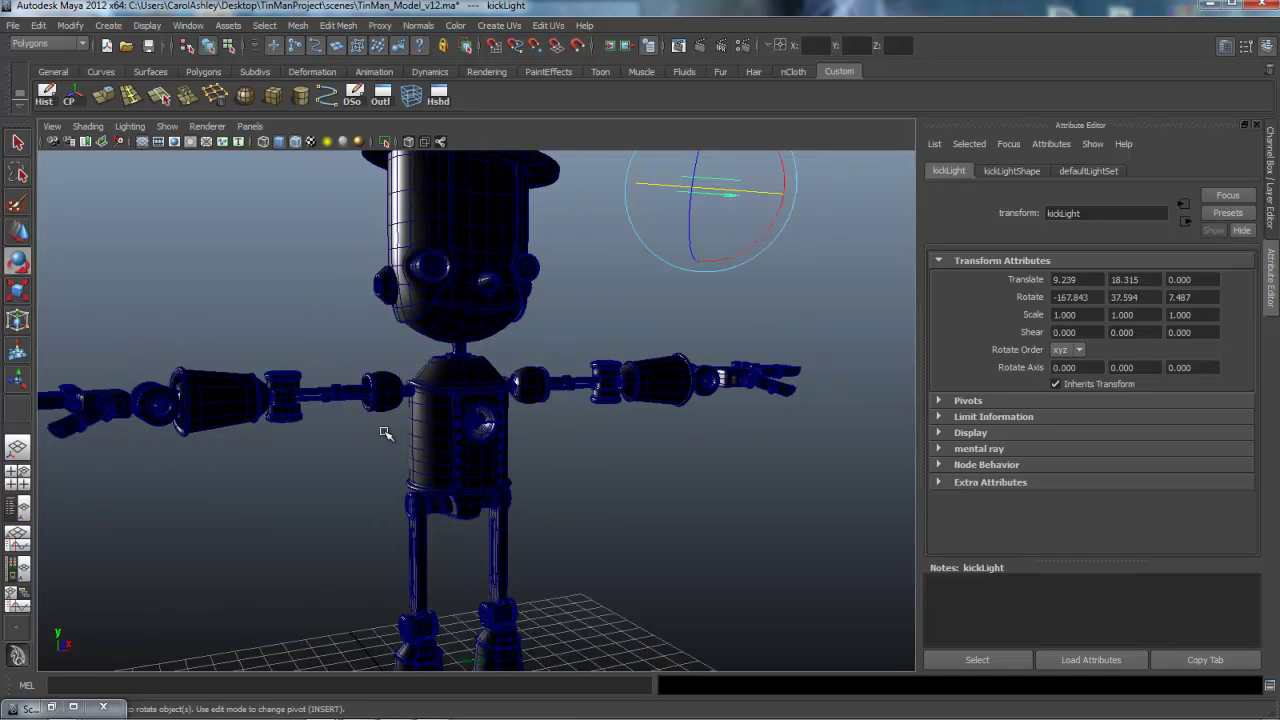
alt+middle_drag(385, 432, 380, 465)
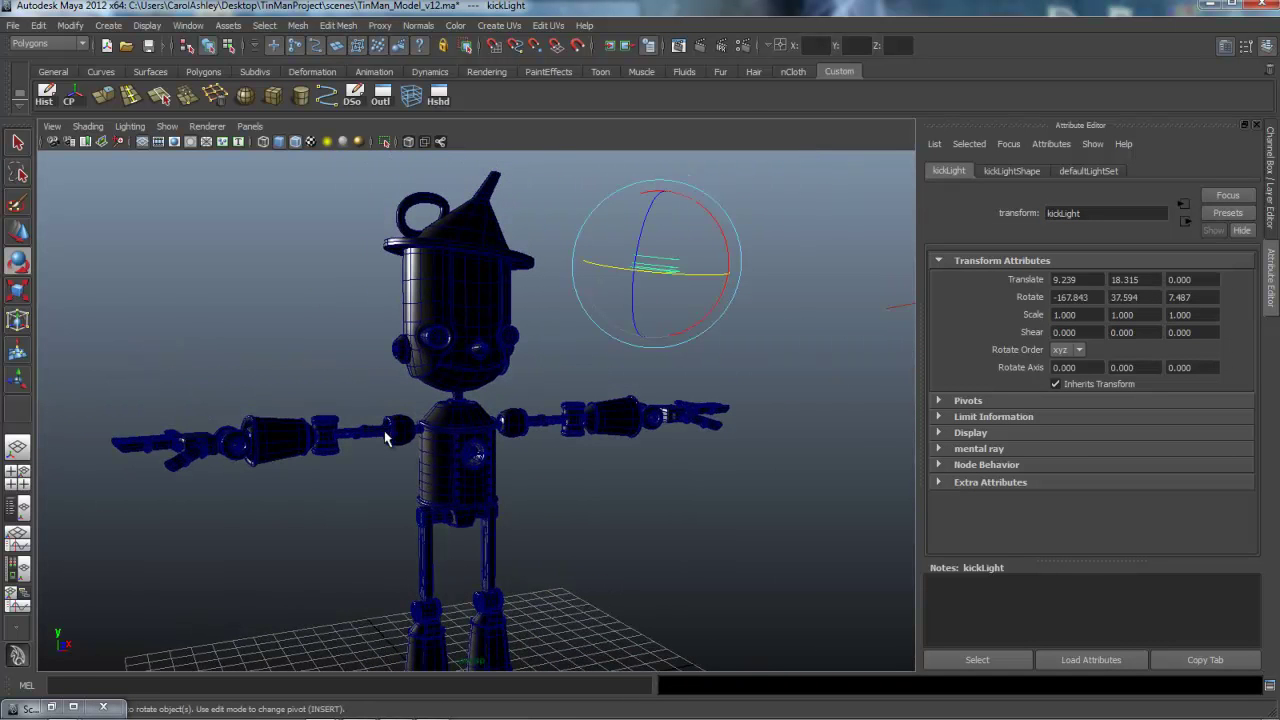
key(ctrl+a)
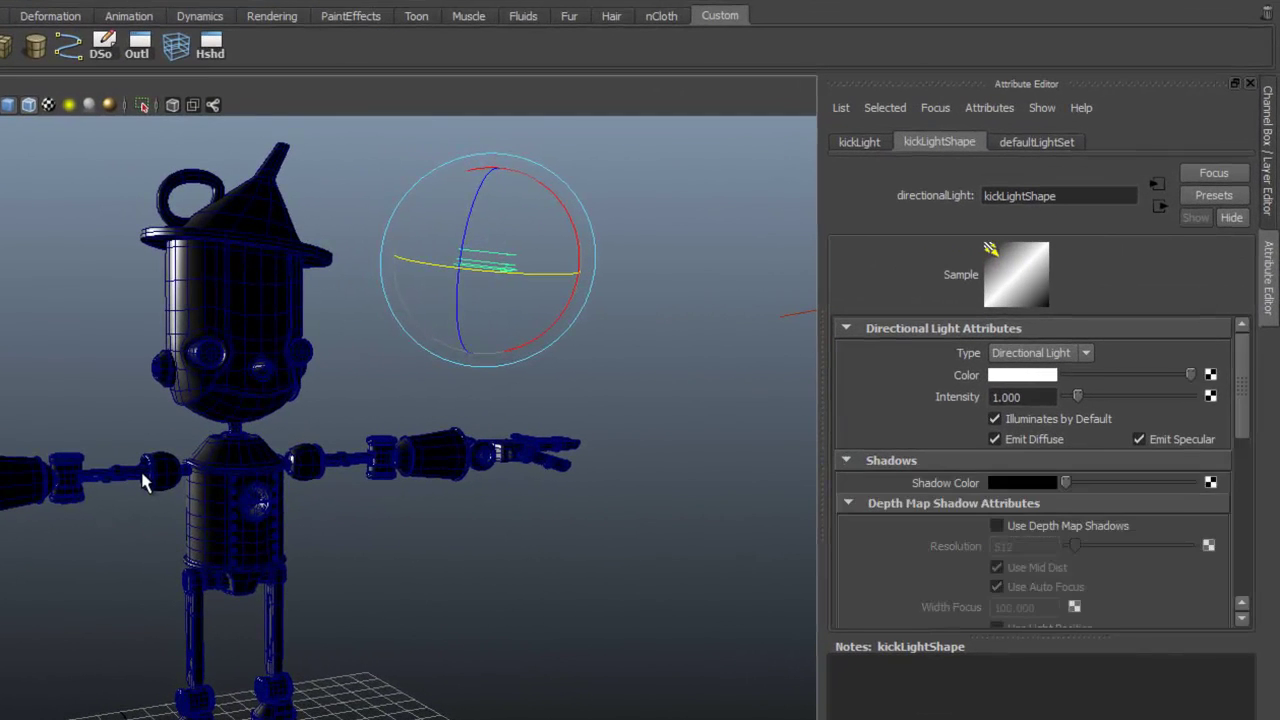
scroll(1032, 472, down, 8)
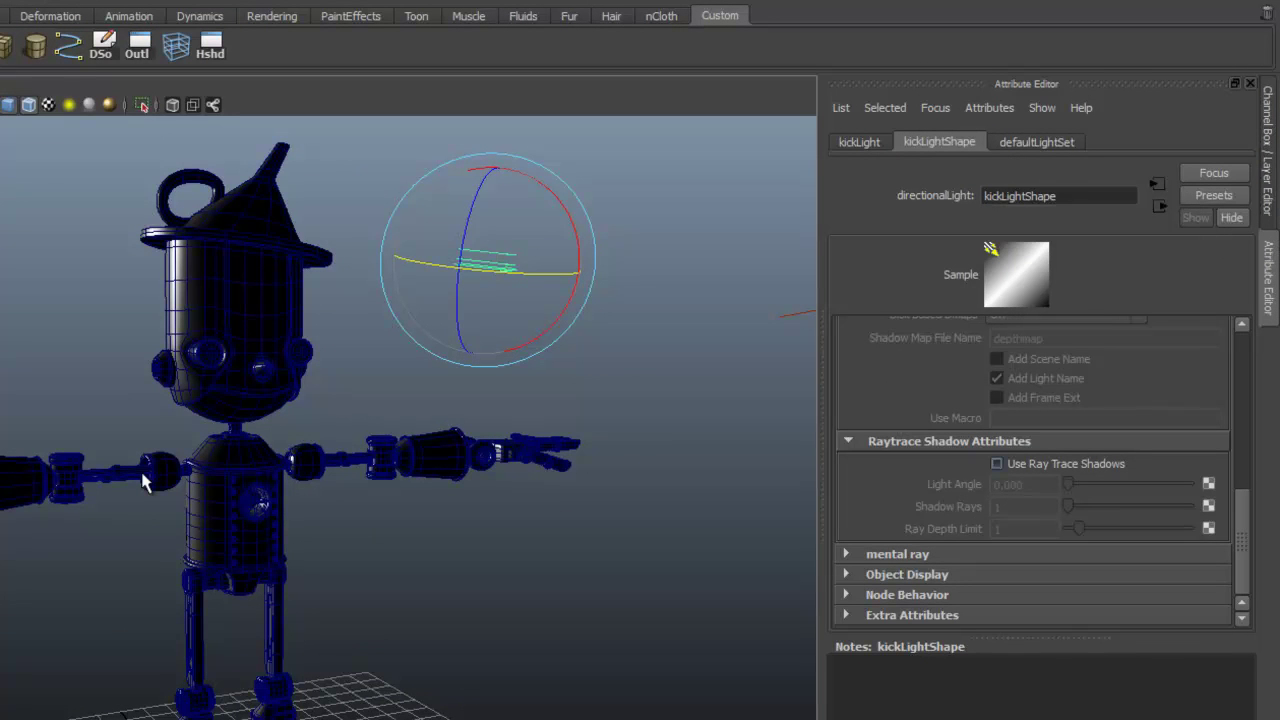
click(996, 463)
double_click(1022, 484)
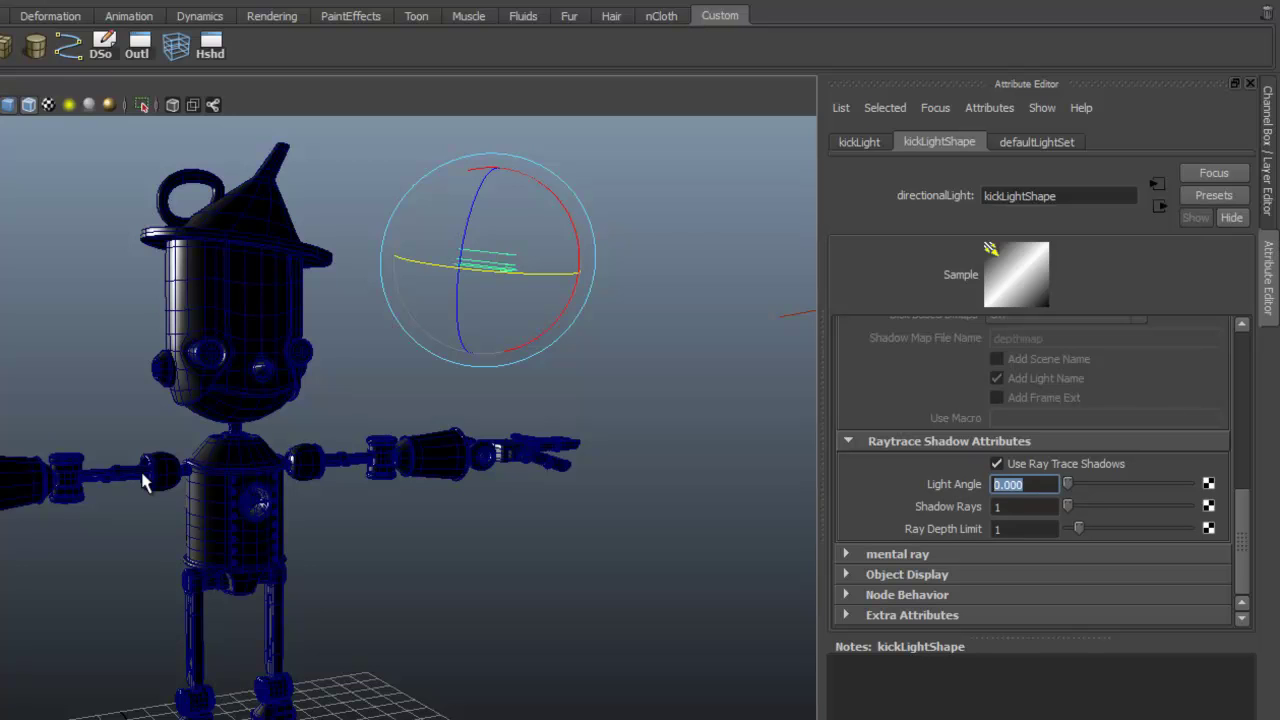
text(6)
key(Return)
Step: Set the kick light's shadow rays to 20 and ray depth limit to 2
key(Tab)
text(20)
key(Return)
key(Tab)
text(2)
key(Return)
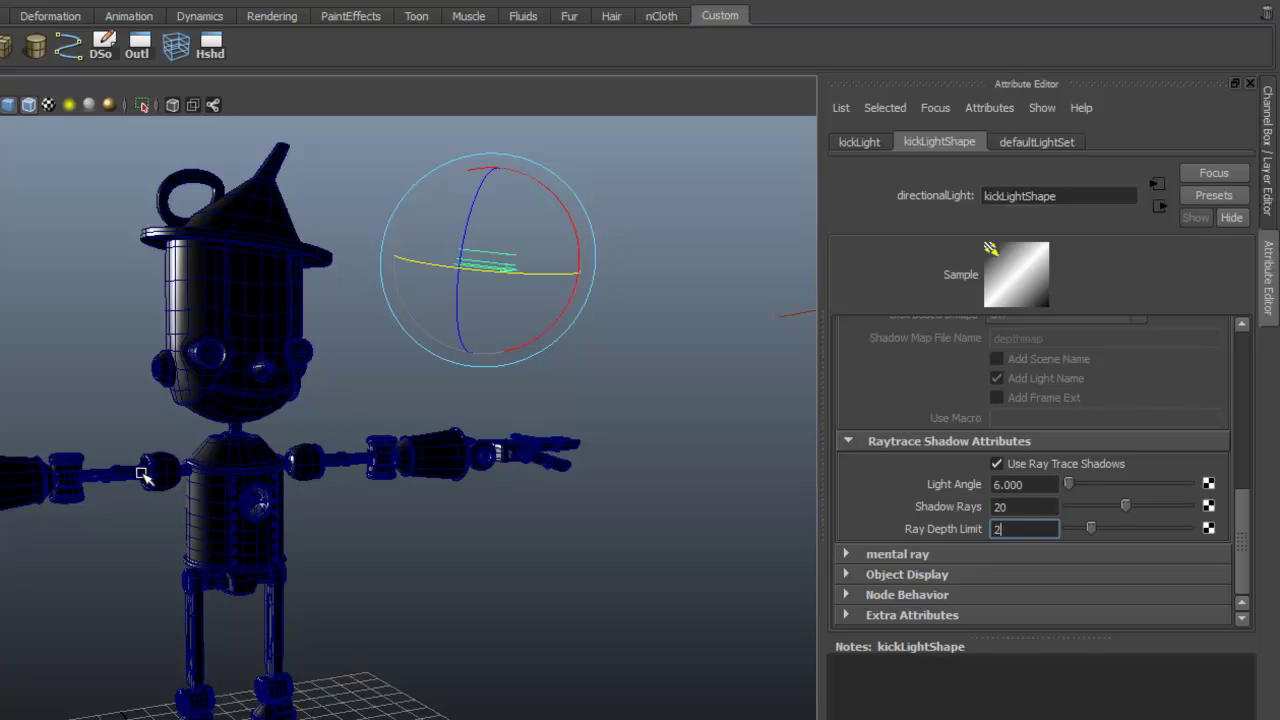
Step: Deselect the kick light and look over the arrangement of all three lights around the tin man
alt+right_drag(141, 473, 139, 472)
alt+drag(139, 472, 140, 473)
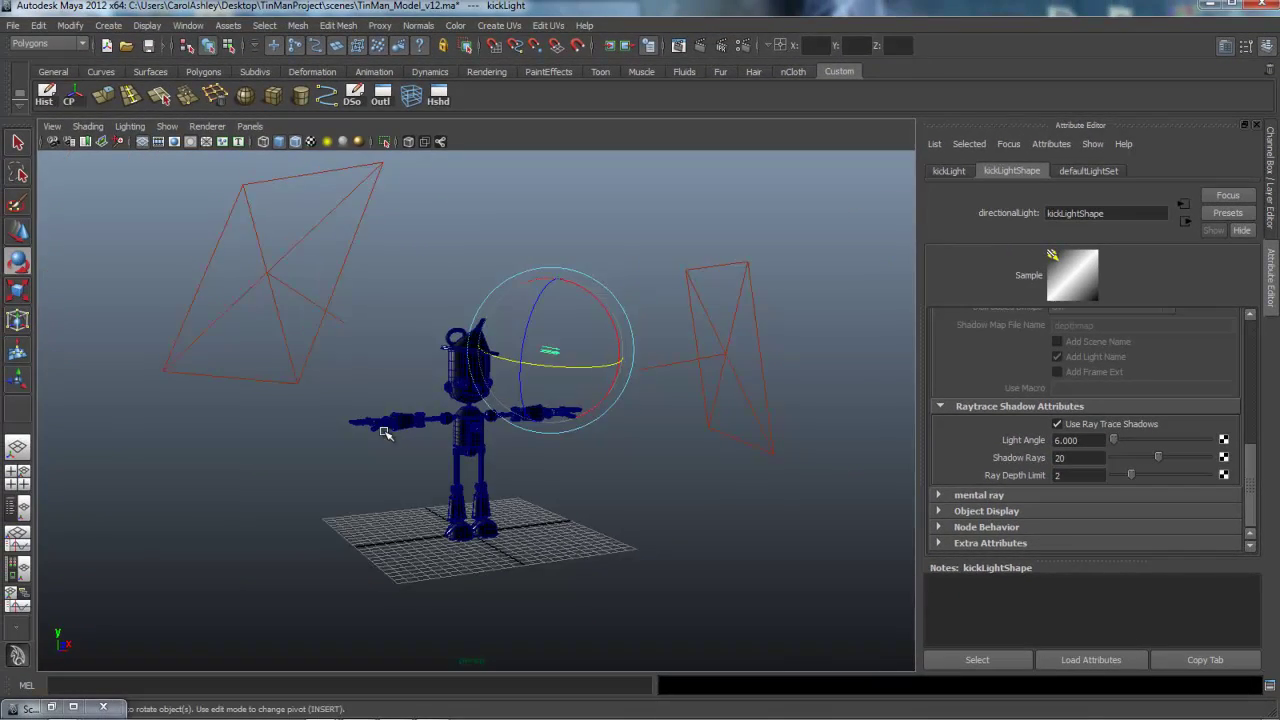
alt+drag(384, 431, 384, 430)
scroll(385, 432, up, 2)
scroll(384, 431, down, 3)
click(385, 432)
scroll(384, 431, up, 1)
alt+middle_drag(384, 431, 386, 433)
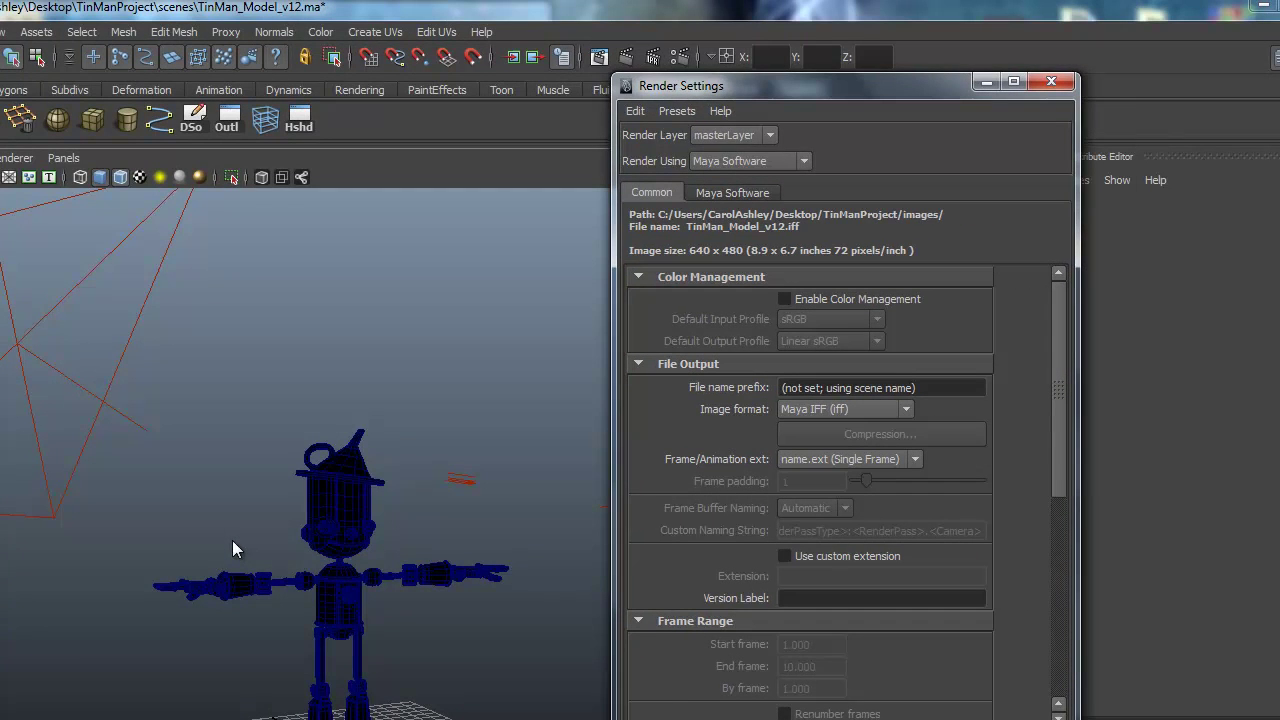
Step: Set the renderer to mental ray and apply the Production quality preset
click(751, 161)
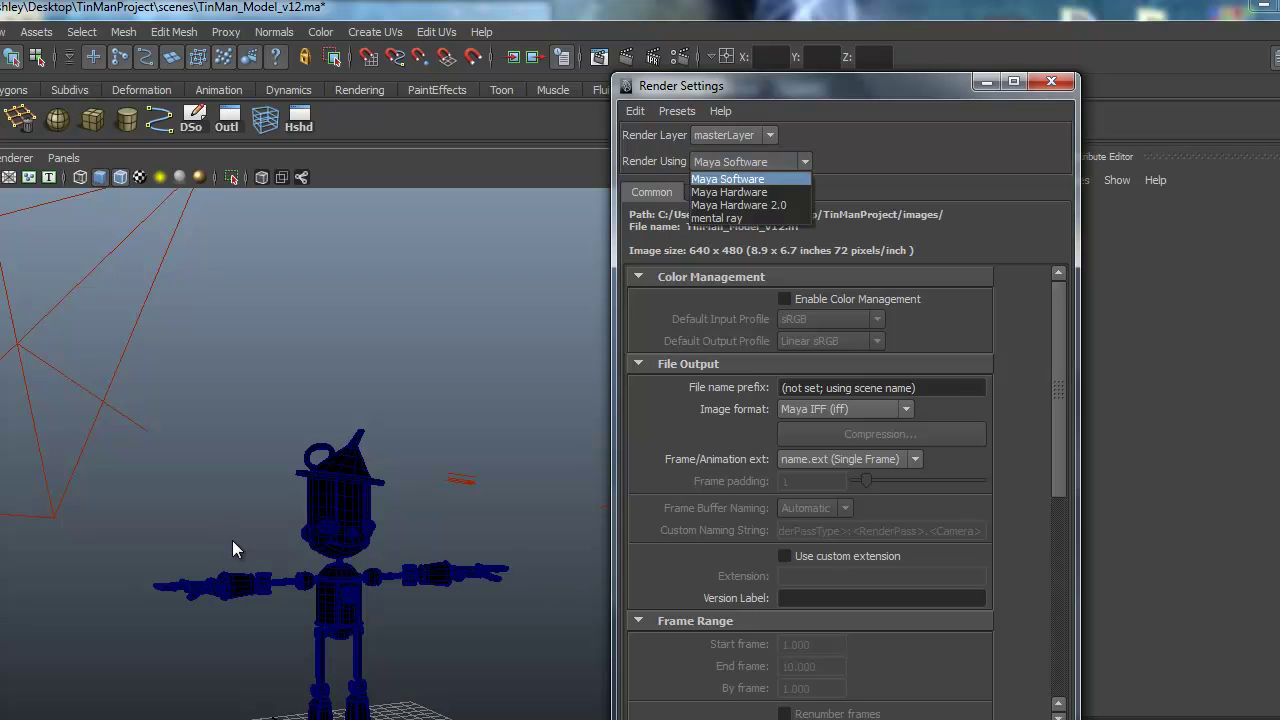
click(717, 218)
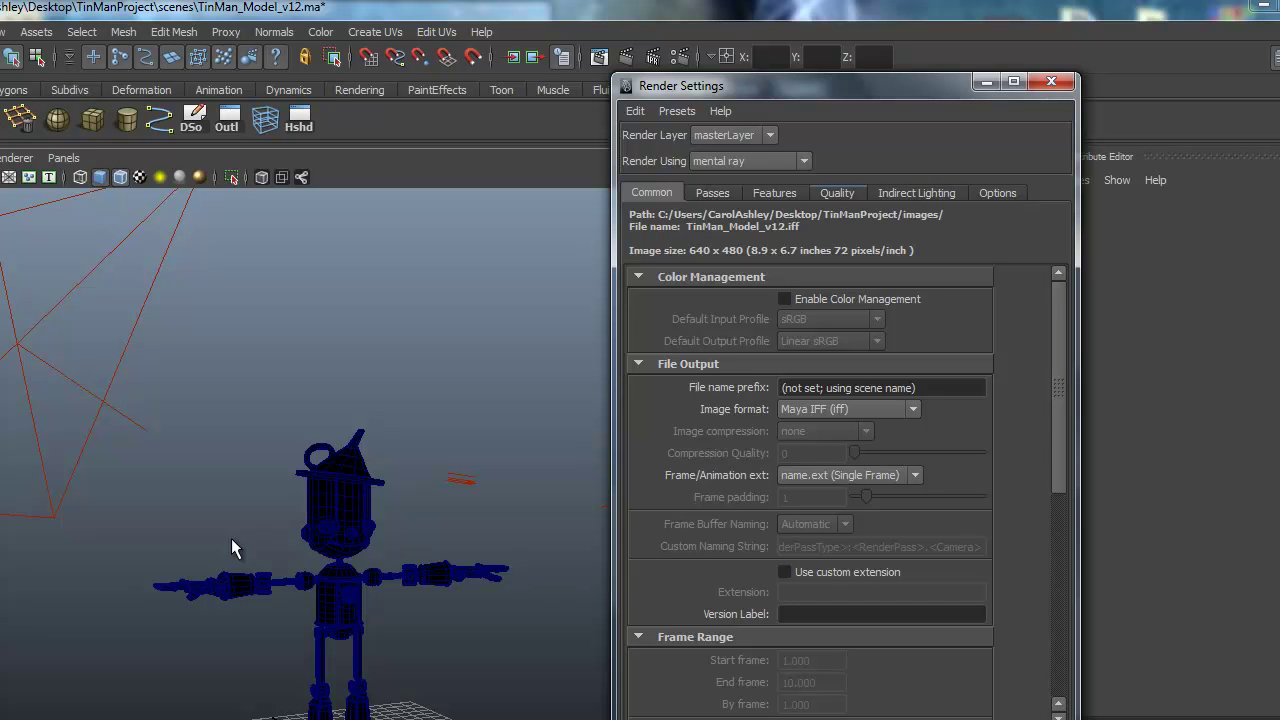
click(837, 192)
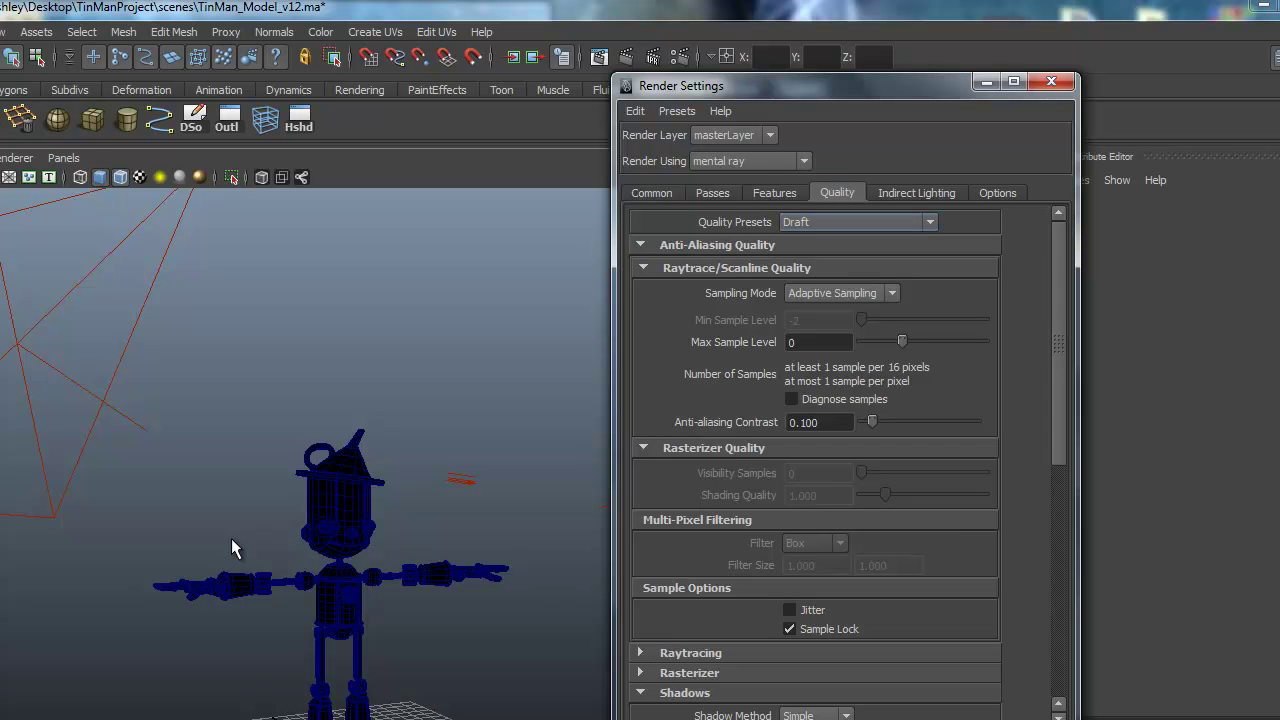
click(858, 222)
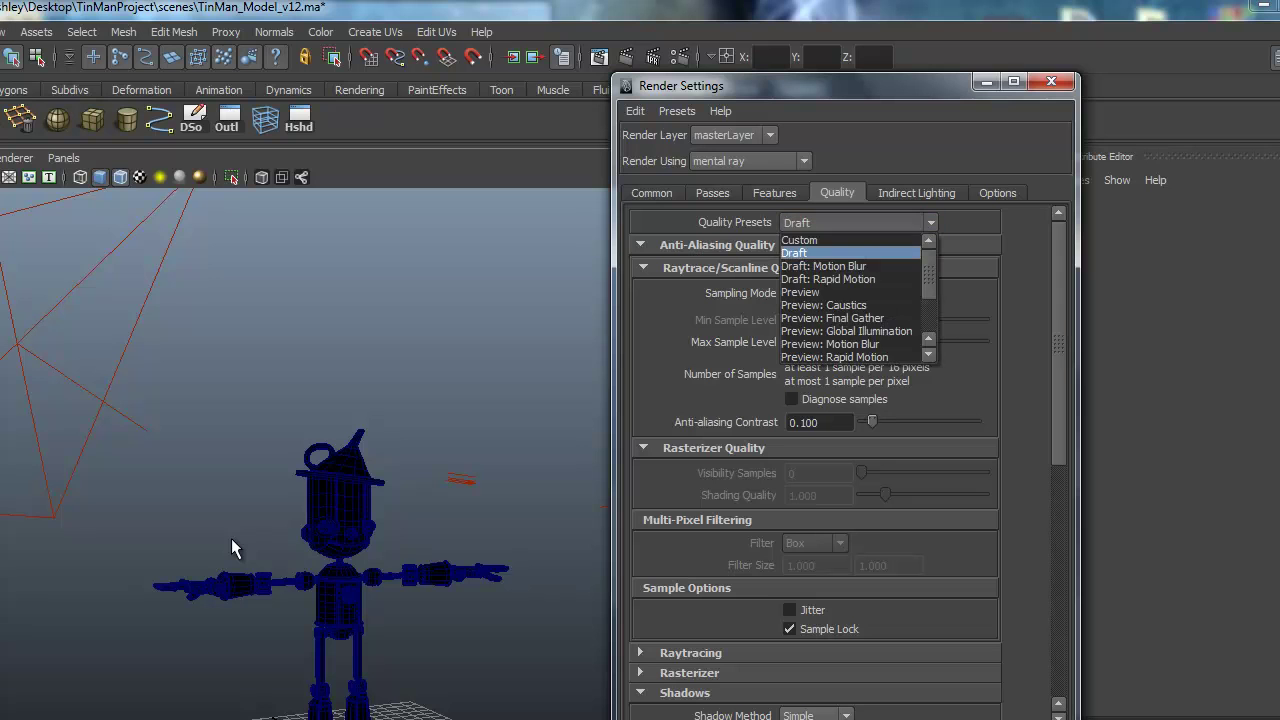
scroll(850, 241, down, 2)
click(830, 292)
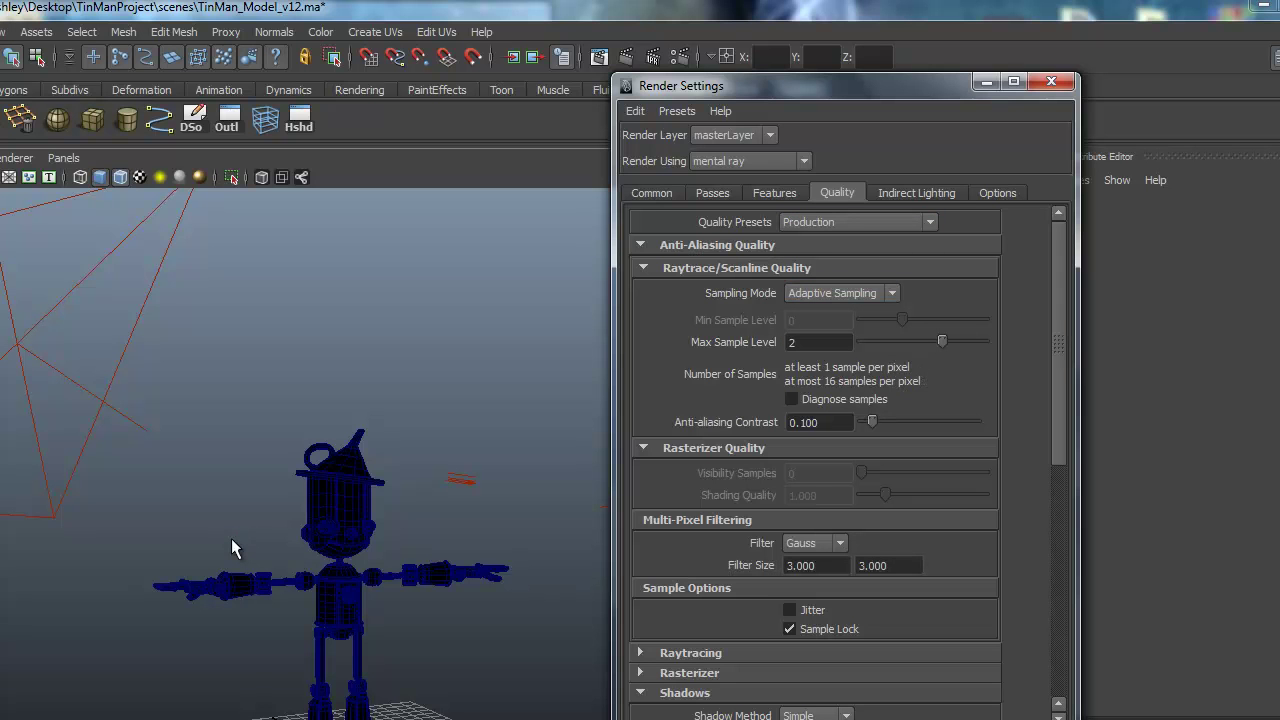
Step: Enable Jitter, disable Sample Lock and set the multi-pixel filter to Mitchell in the render quality settings
scroll(789, 422, down, 5)
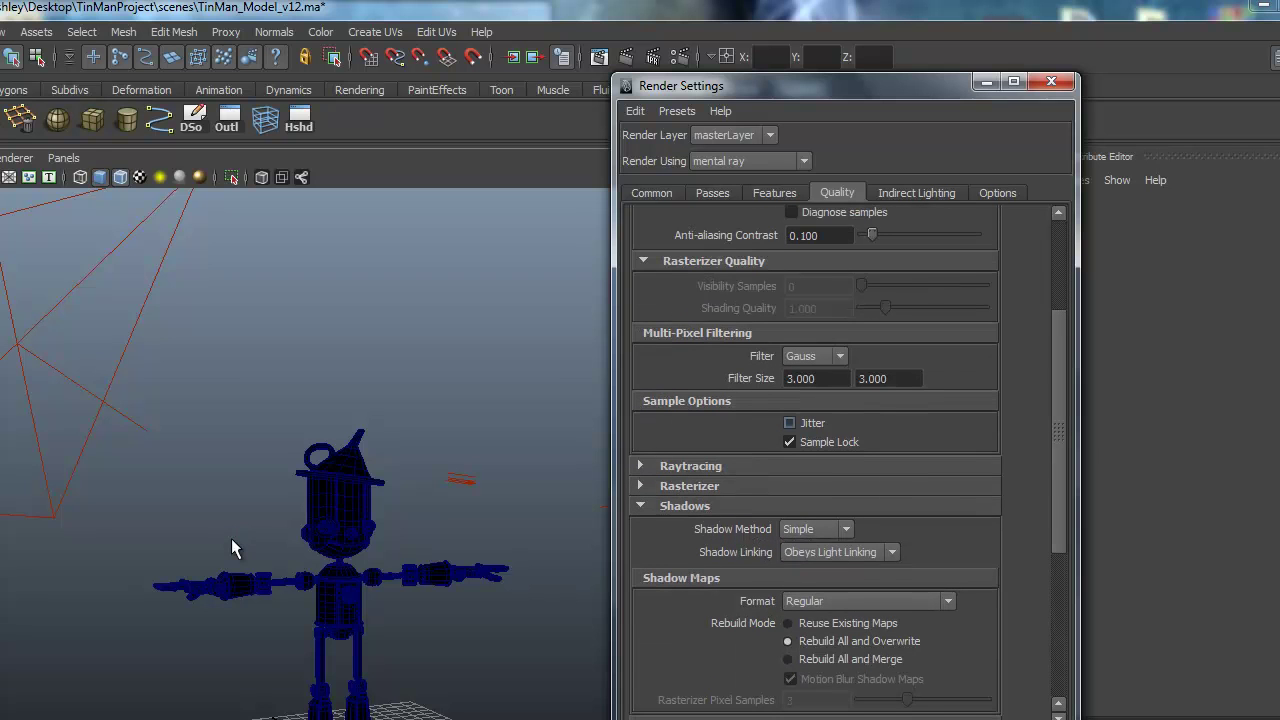
click(789, 422)
click(789, 441)
click(814, 356)
click(801, 412)
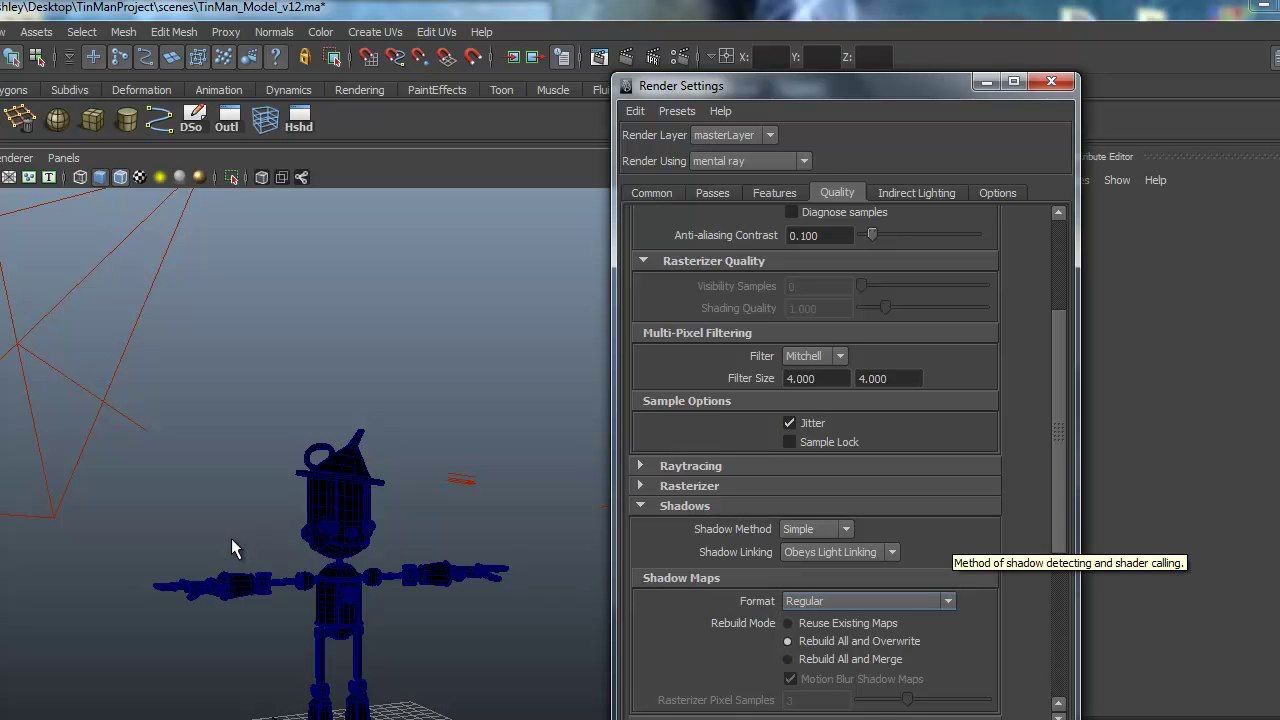
scroll(815, 450, up, 3)
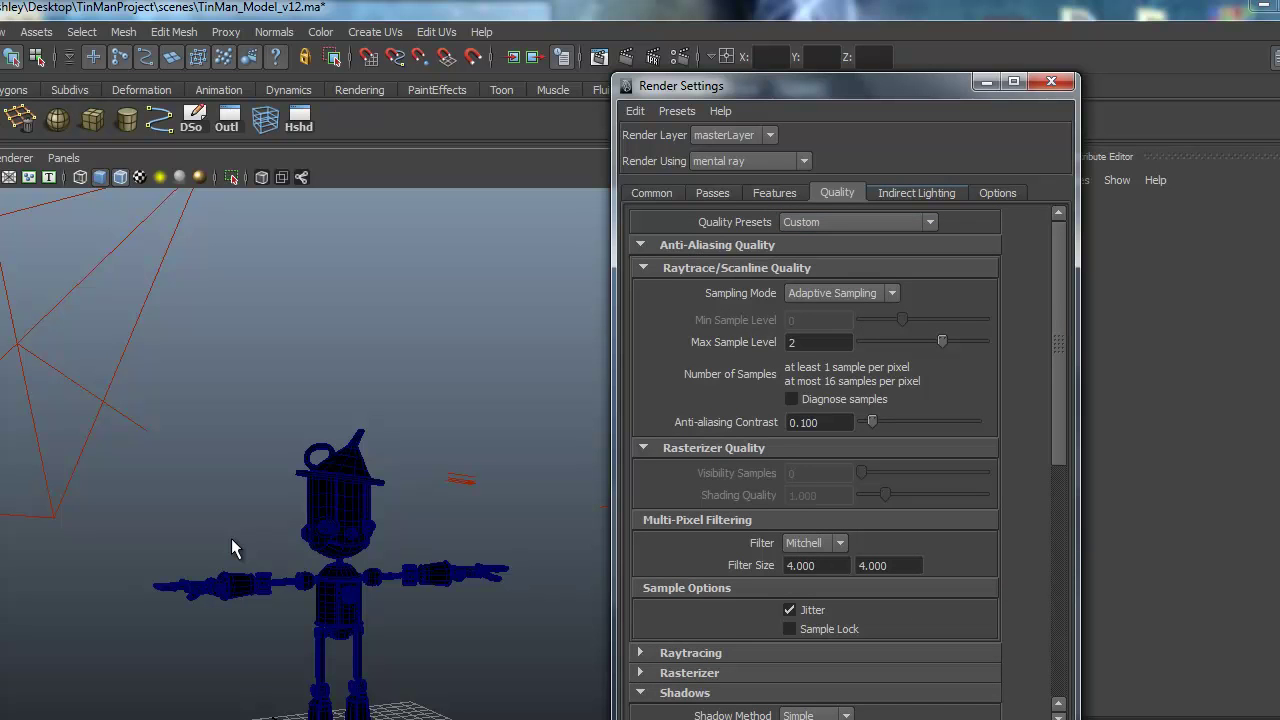
Step: Create image-based lighting around the scene with Spherical mapping
click(916, 193)
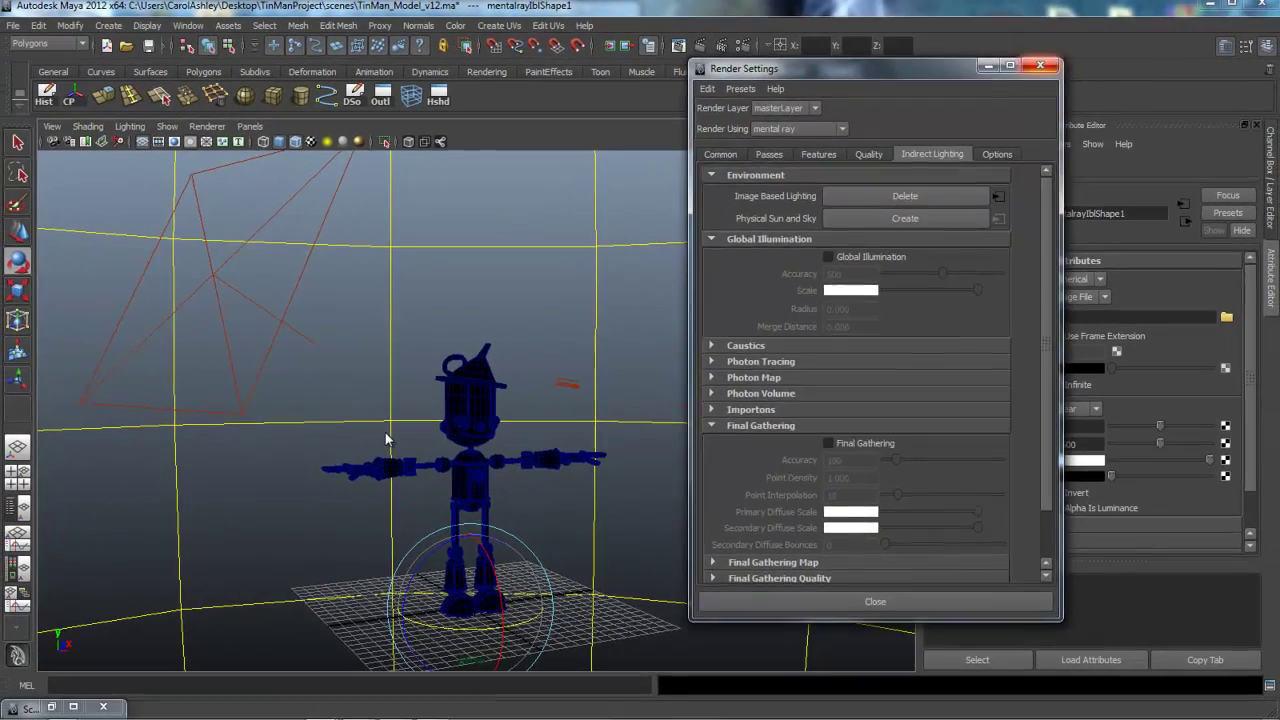
key(alt+F4)
scroll(384, 432, down, 10)
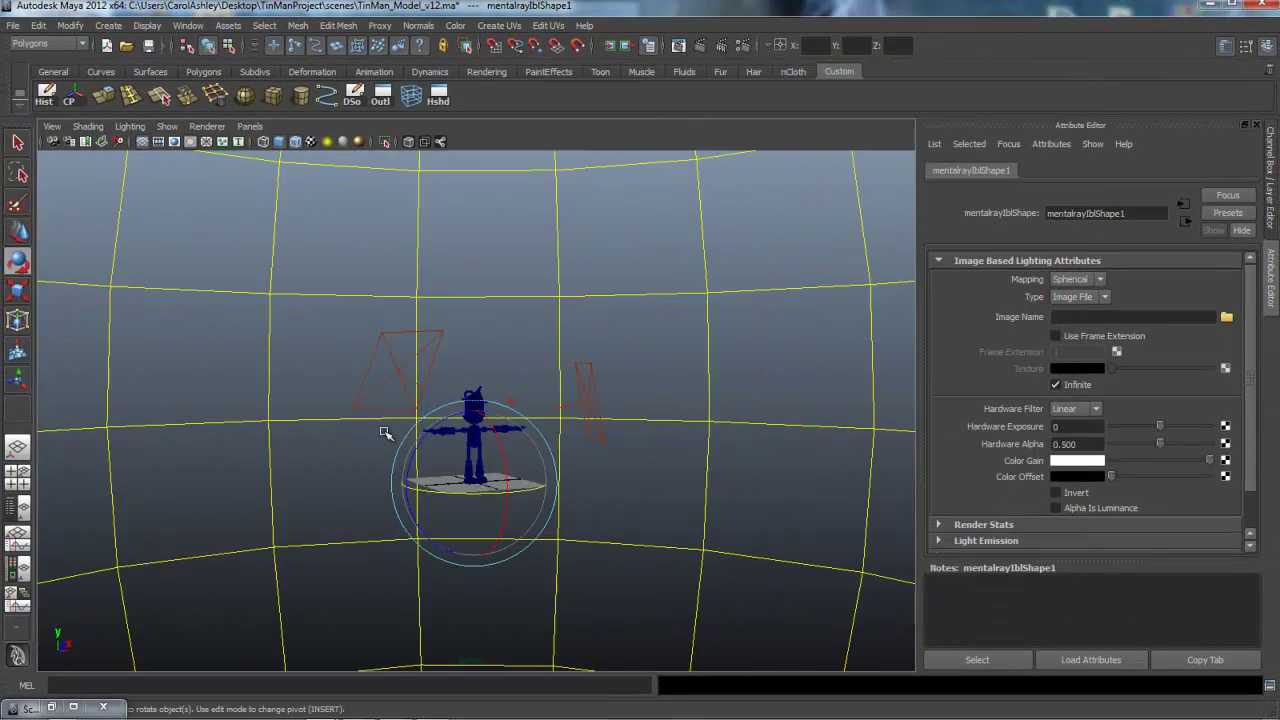
alt+drag(384, 432, 385, 434)
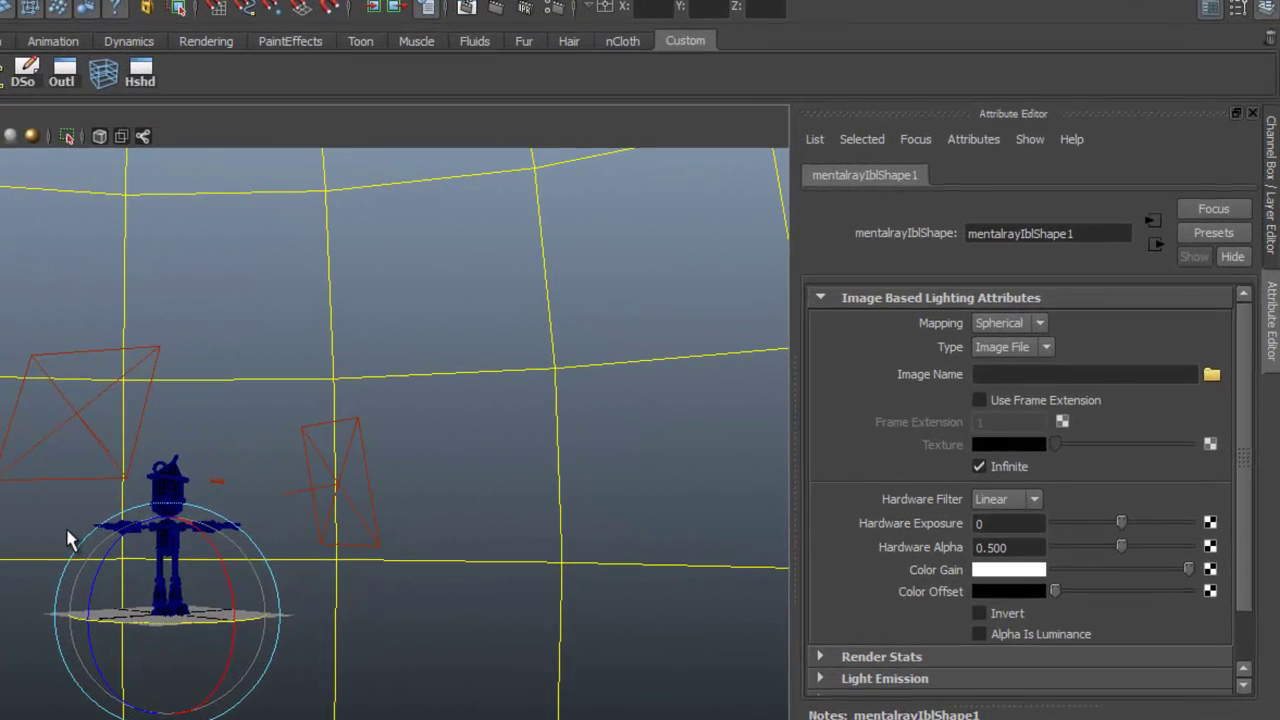
click(1010, 323)
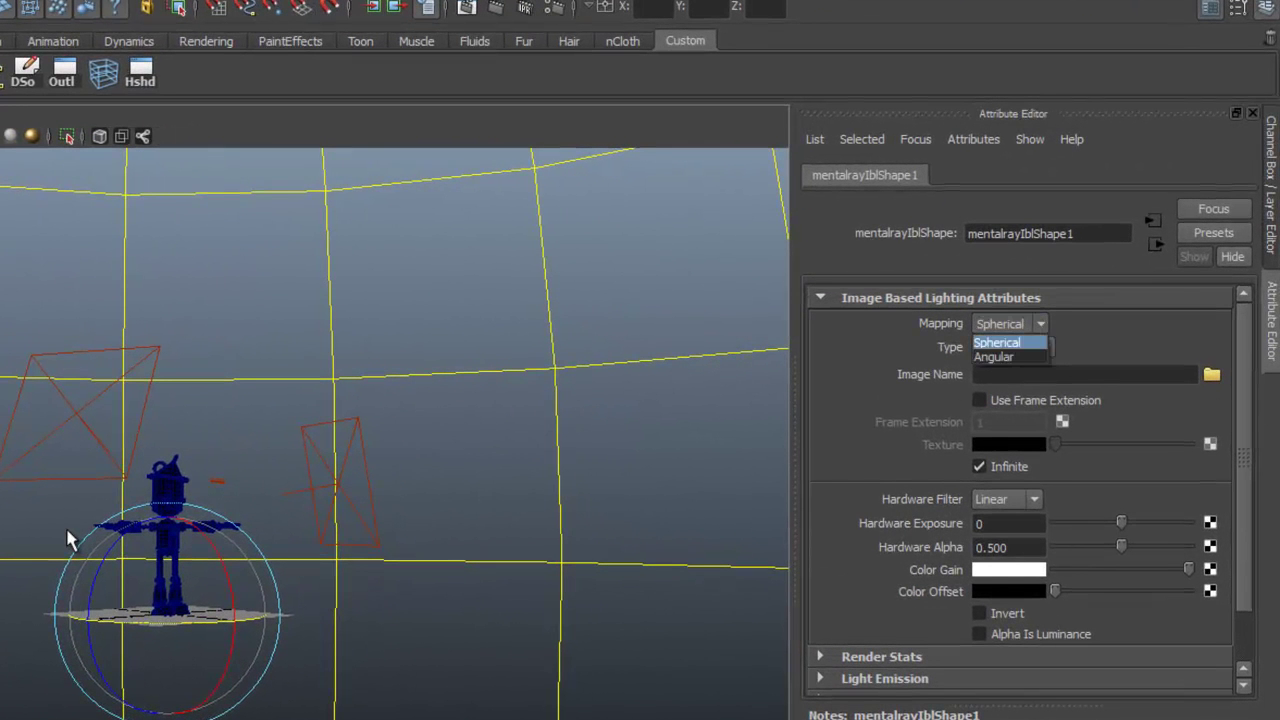
click(998, 342)
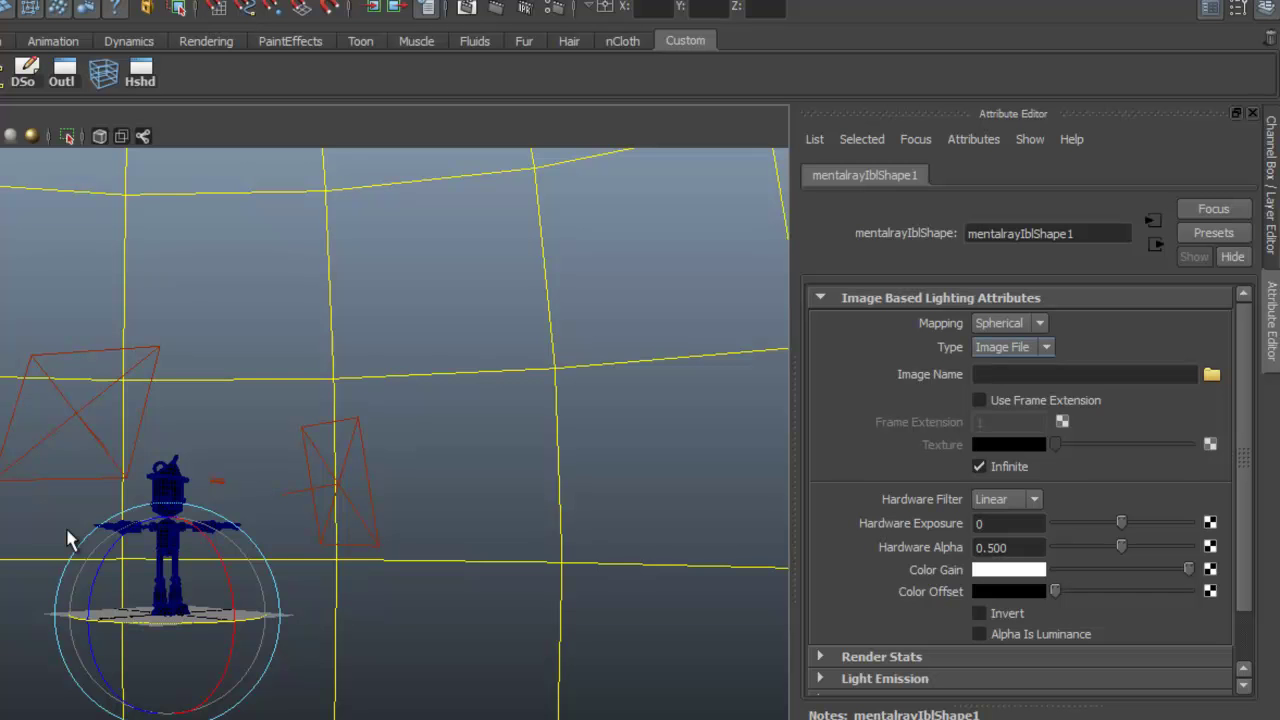
Step: Load poppy_HDRI.jpg from the sourceimages folder as the image-based lighting image and check it around the tin man
click(1211, 374)
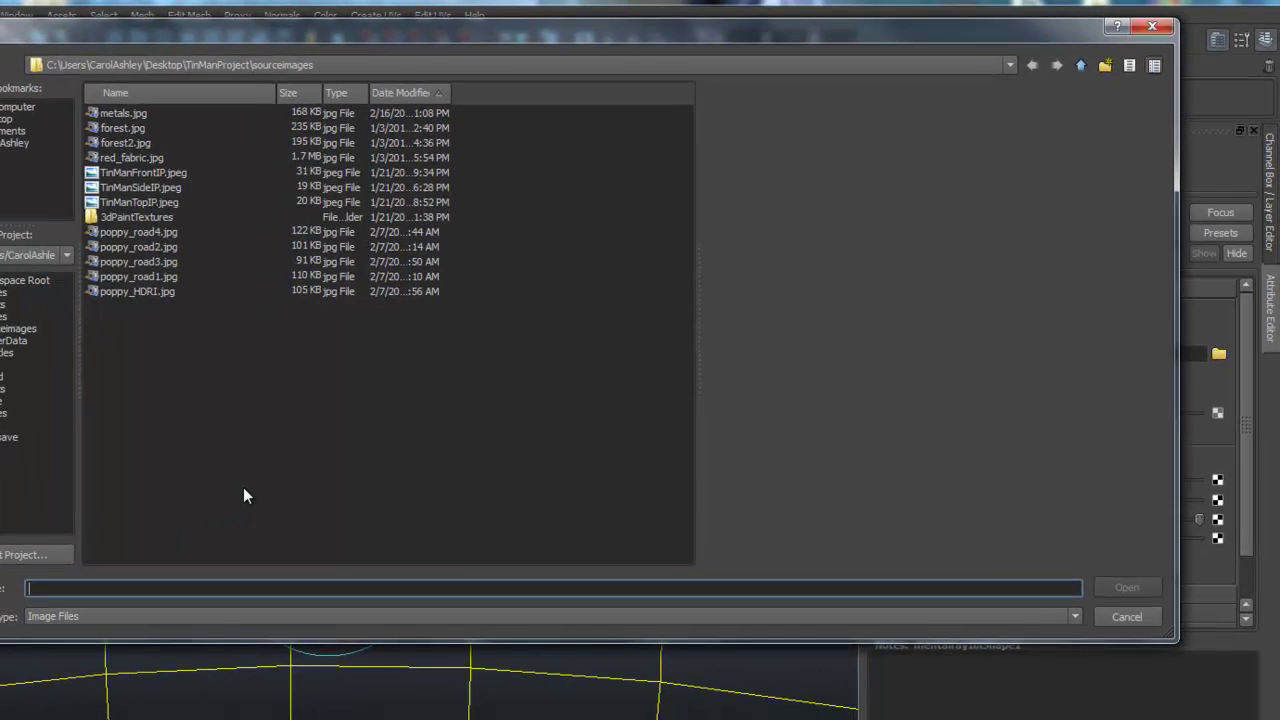
click(137, 291)
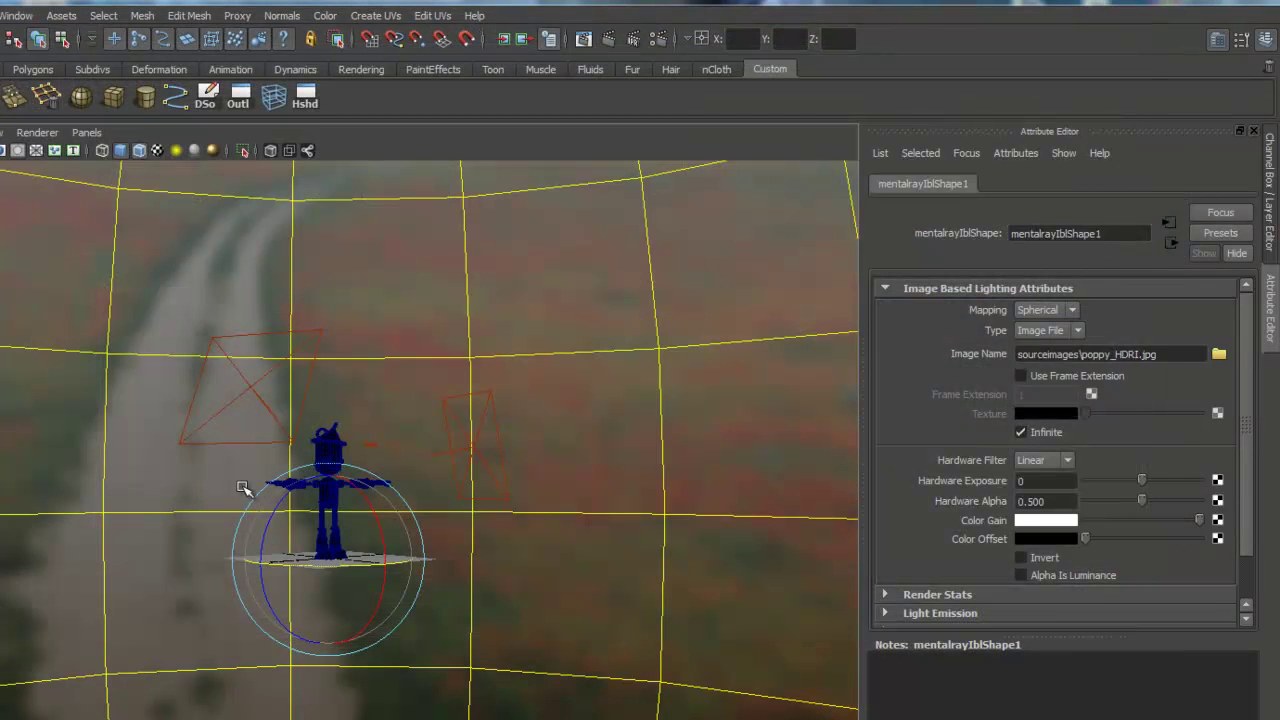
alt+drag(242, 487, 246, 489)
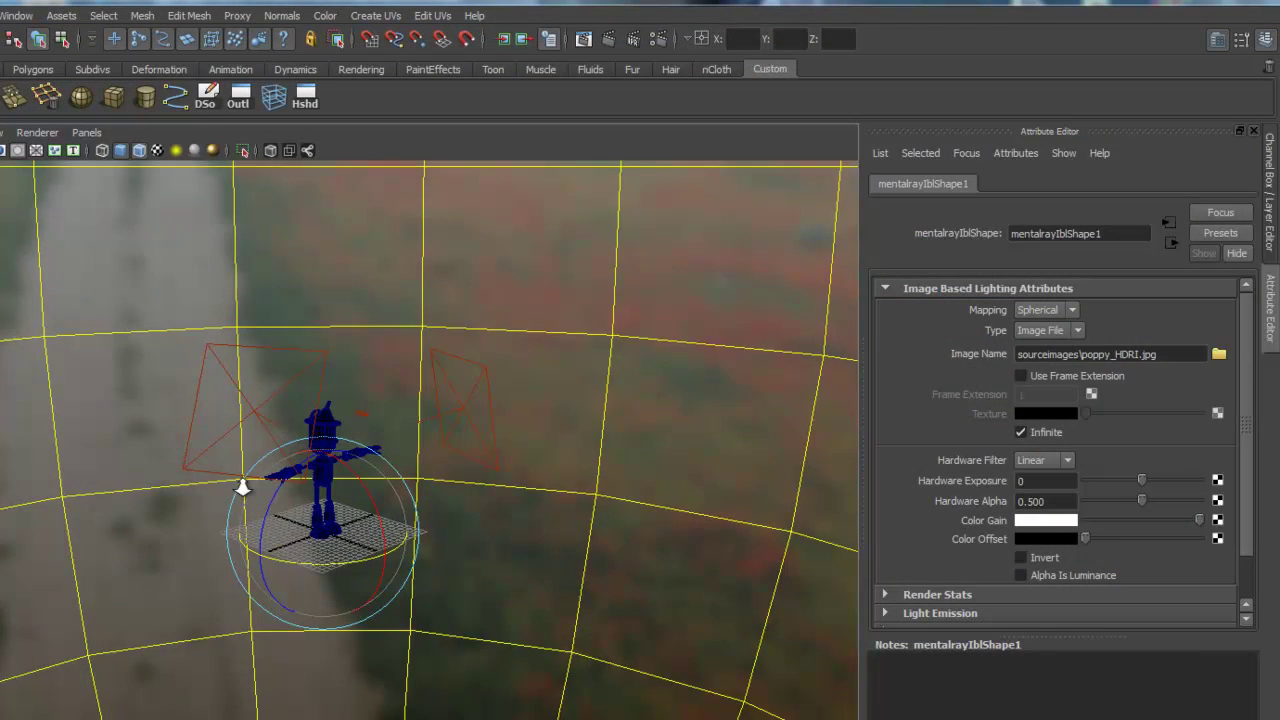
alt+right_drag(243, 488, 242, 487)
scroll(242, 487, down, 3)
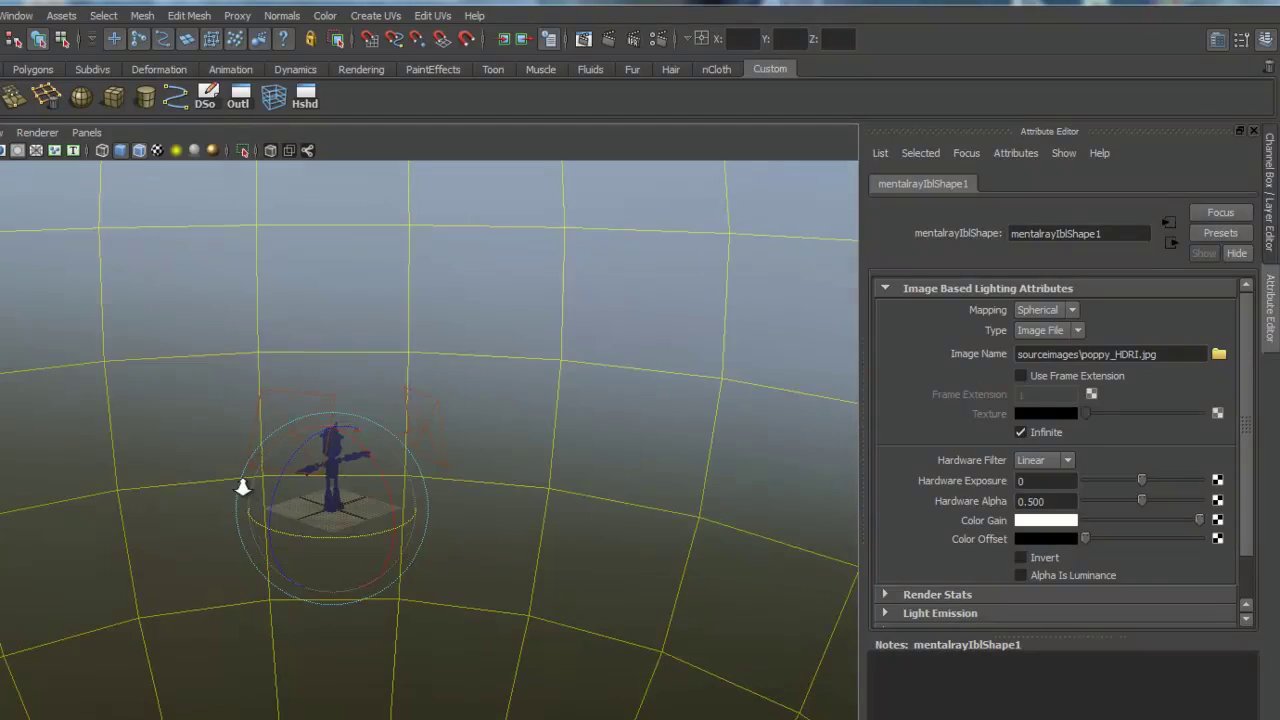
scroll(242, 487, up, 2)
scroll(242, 488, up, 3)
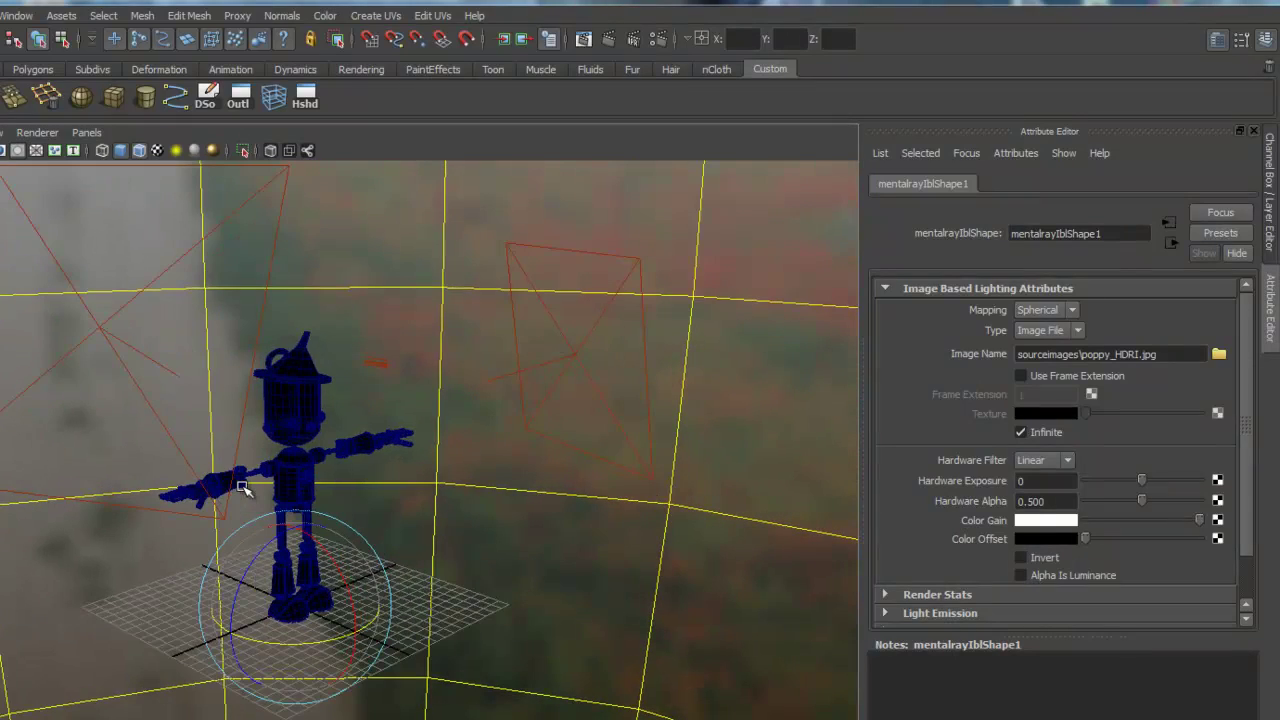
alt+drag(242, 488, 243, 488)
Step: Switch the viewport display to use the scene's lights on the tin man
key(7)
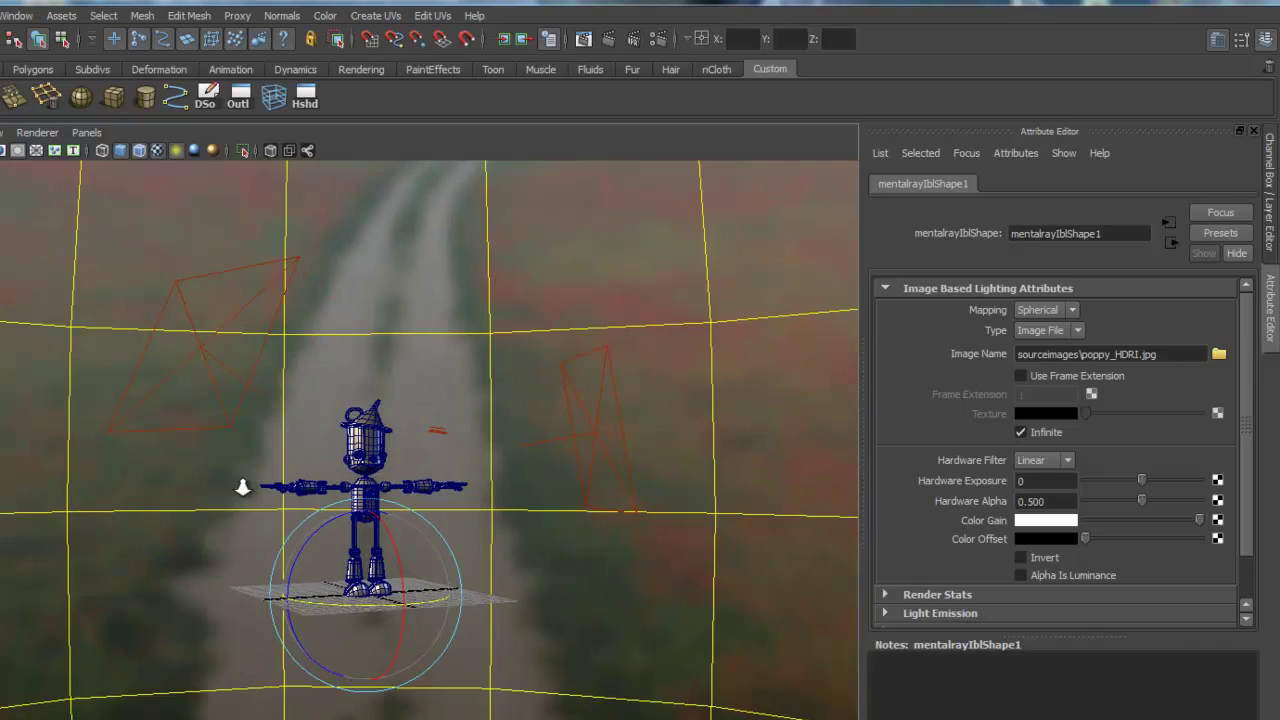
alt+right_drag(243, 488, 242, 486)
alt+middle_drag(242, 486, 243, 488)
alt+right_drag(243, 488, 243, 487)
alt+drag(243, 487, 242, 488)
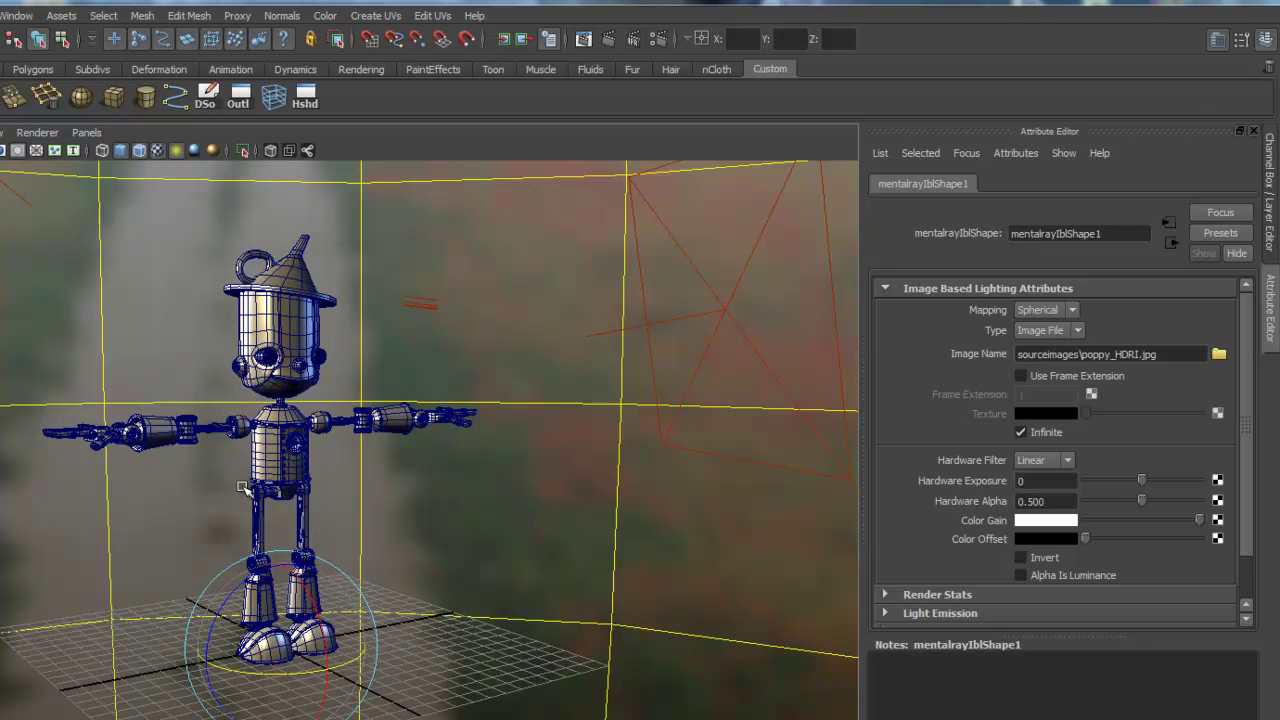
Step: Examine the lit tin man against the environment image from several angles and distances
alt+drag(242, 487, 242, 487)
alt+middle_drag(242, 487, 242, 487)
alt+right_drag(242, 487, 243, 489)
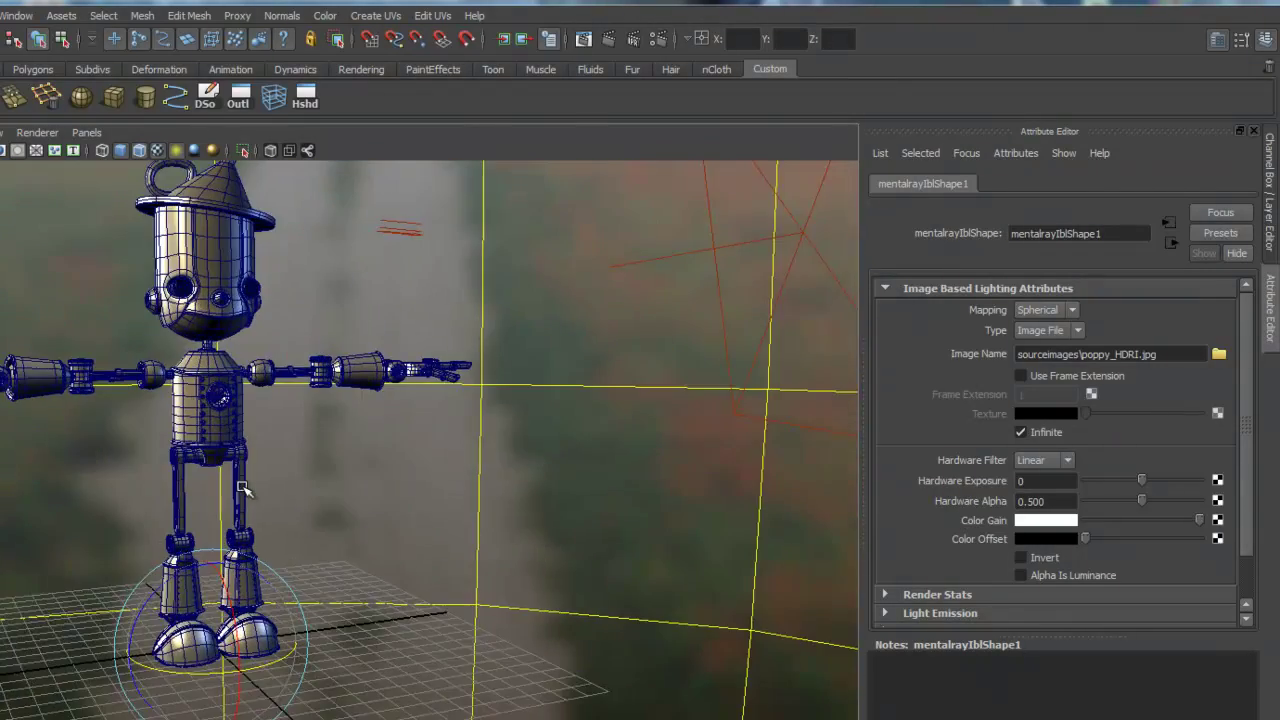
alt+middle_drag(242, 487, 242, 487)
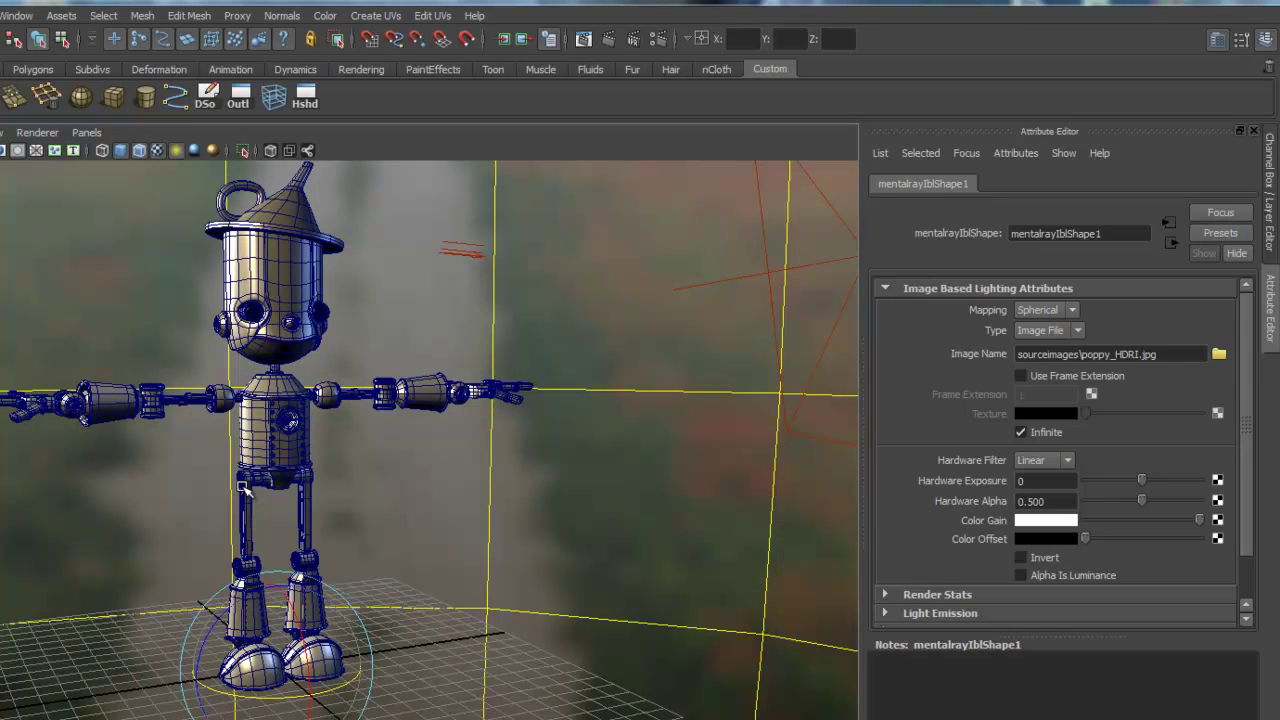
alt+right_drag(242, 487, 242, 487)
alt+middle_drag(242, 487, 242, 487)
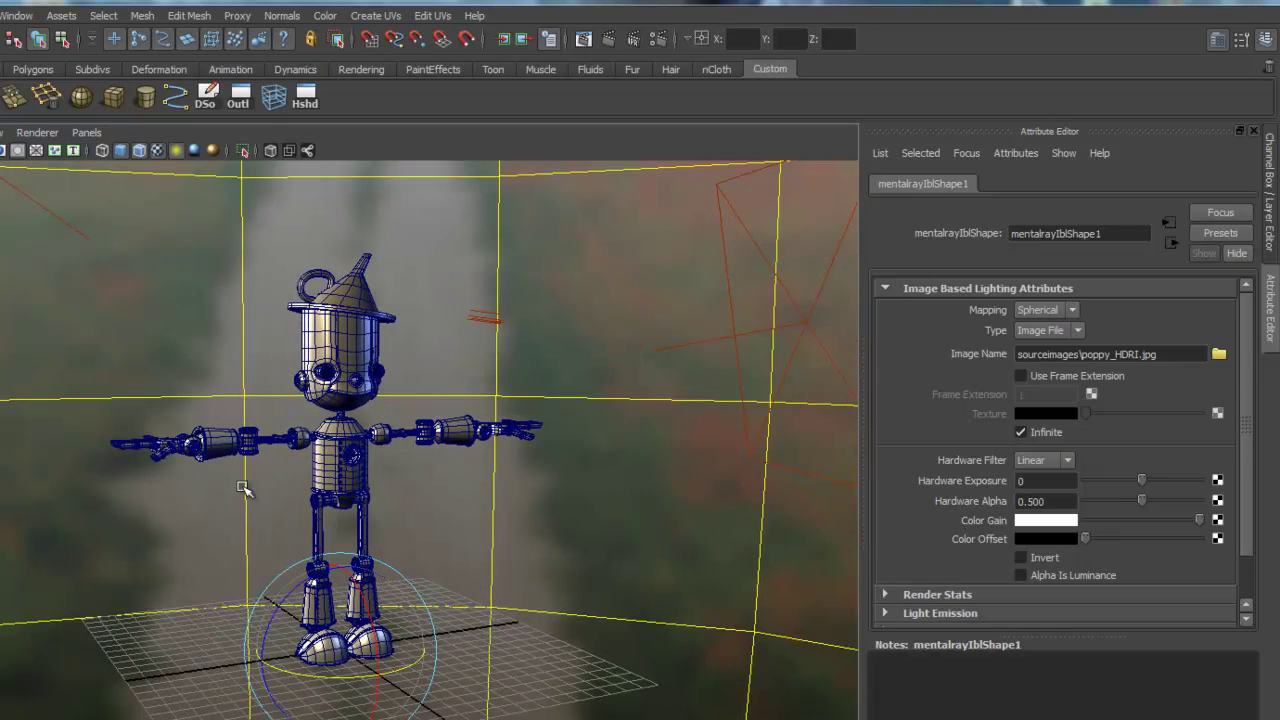
scroll(242, 487, up, 3)
scroll(242, 487, up, 4)
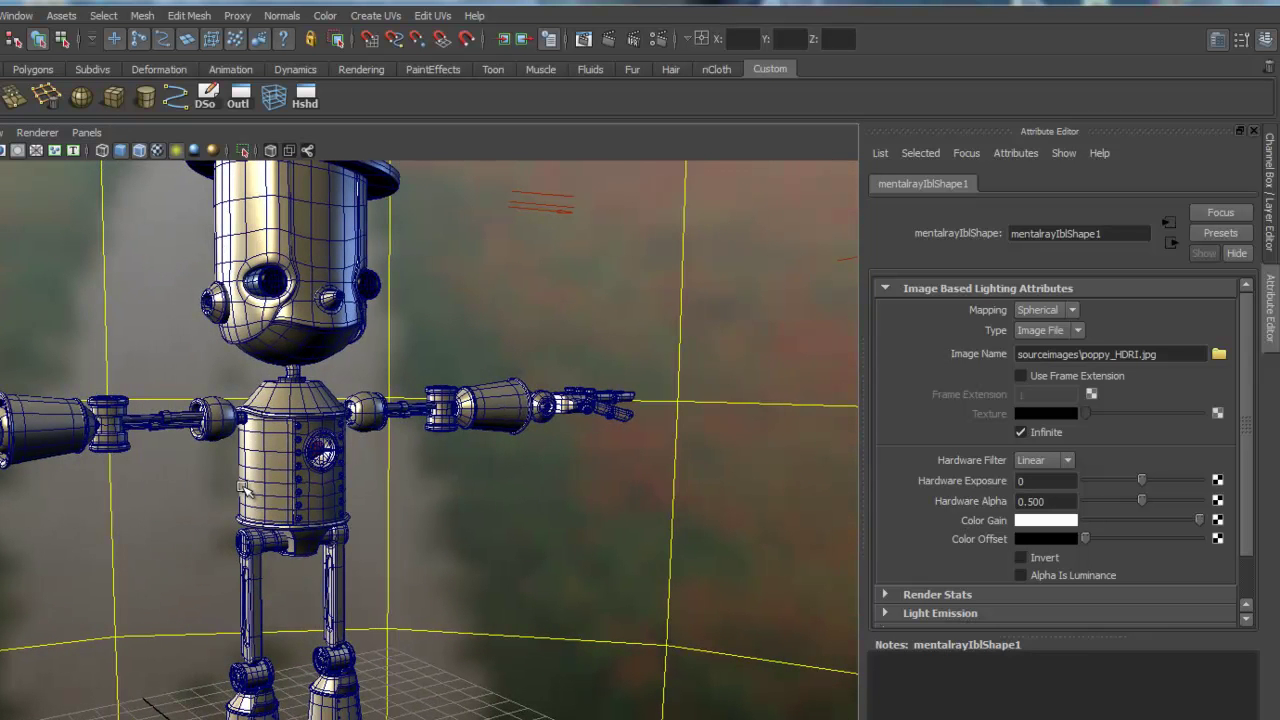
scroll(242, 487, down, 3)
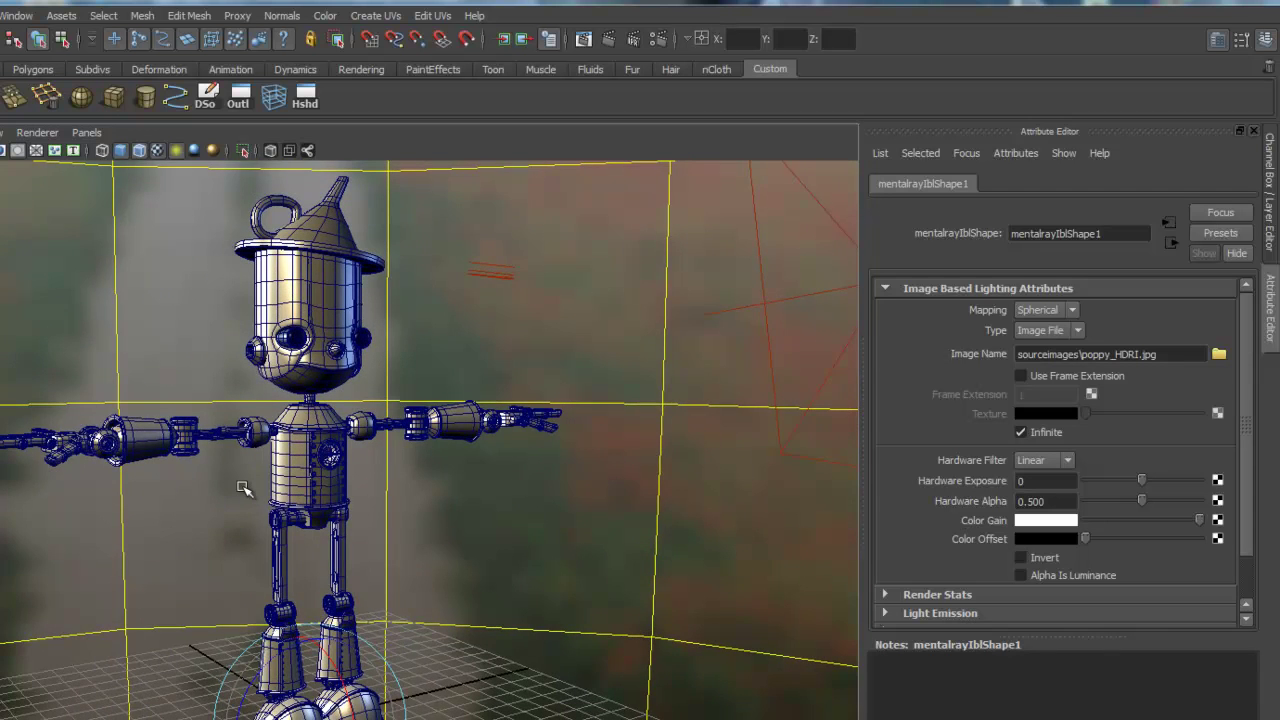
scroll(242, 487, down, 1)
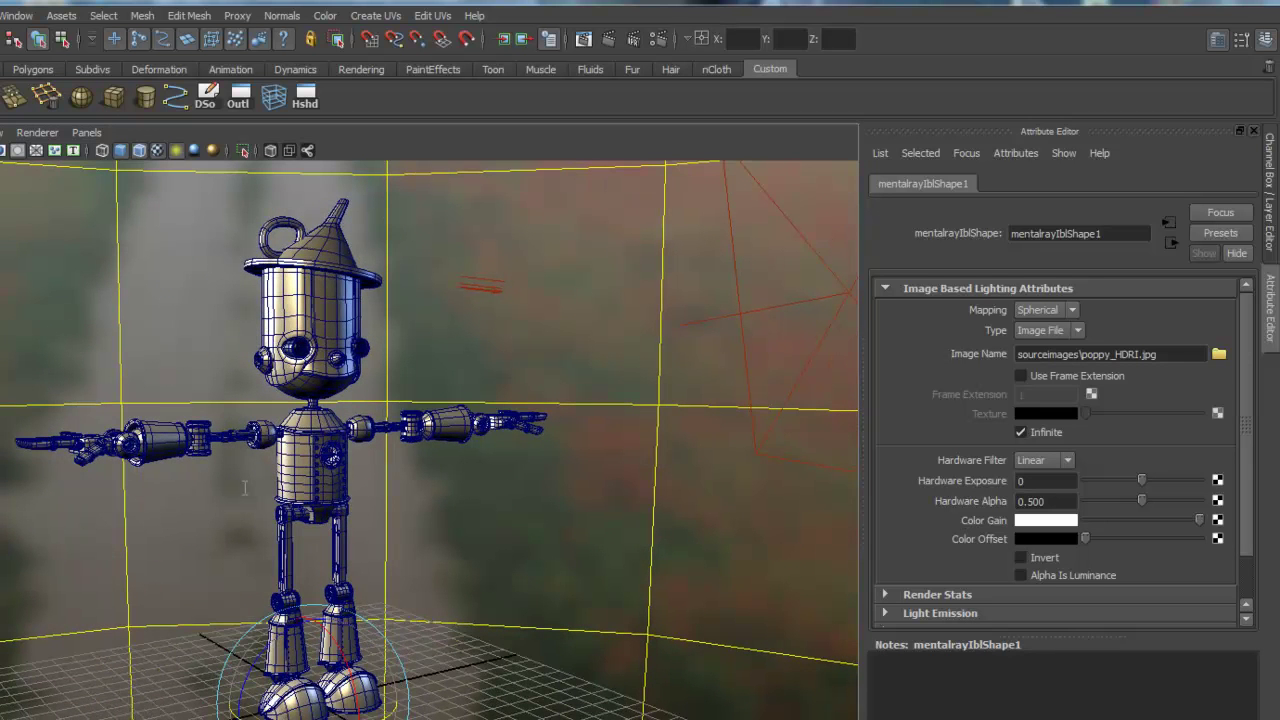
Step: Enable Final Gathering with an Accuracy of 200 in the indirect lighting render settings and close the settings
click(658, 39)
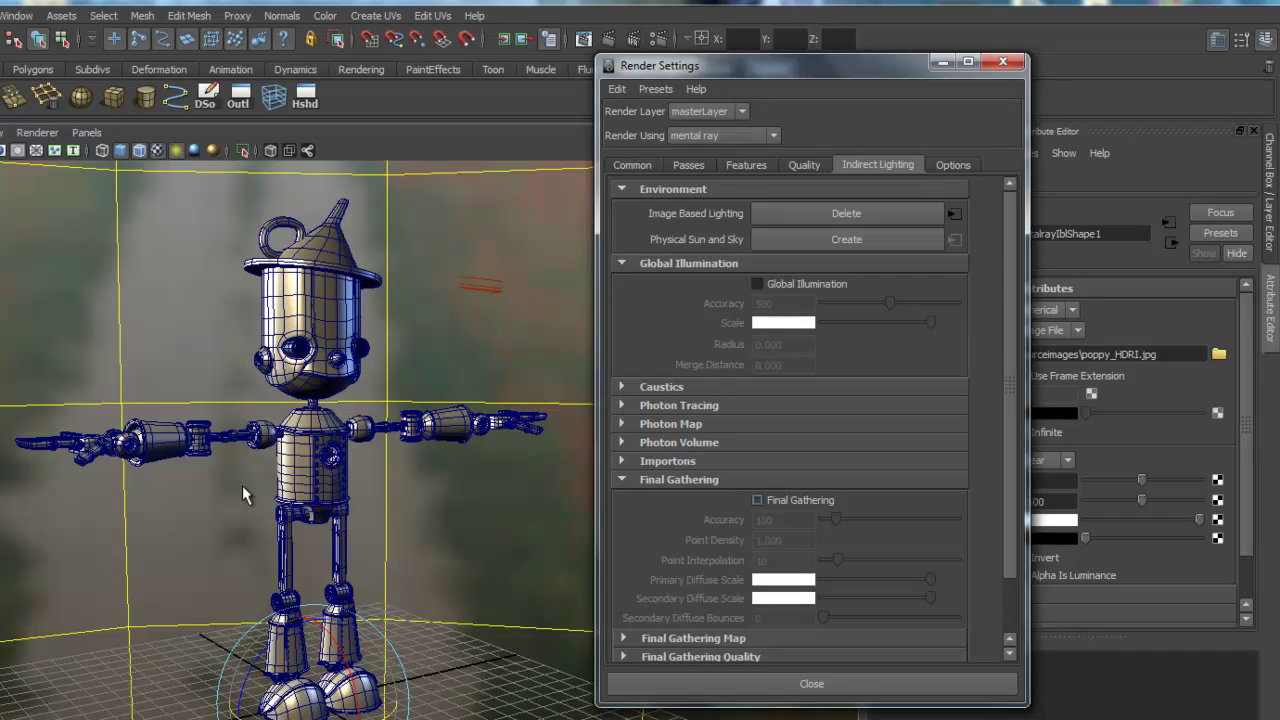
click(757, 500)
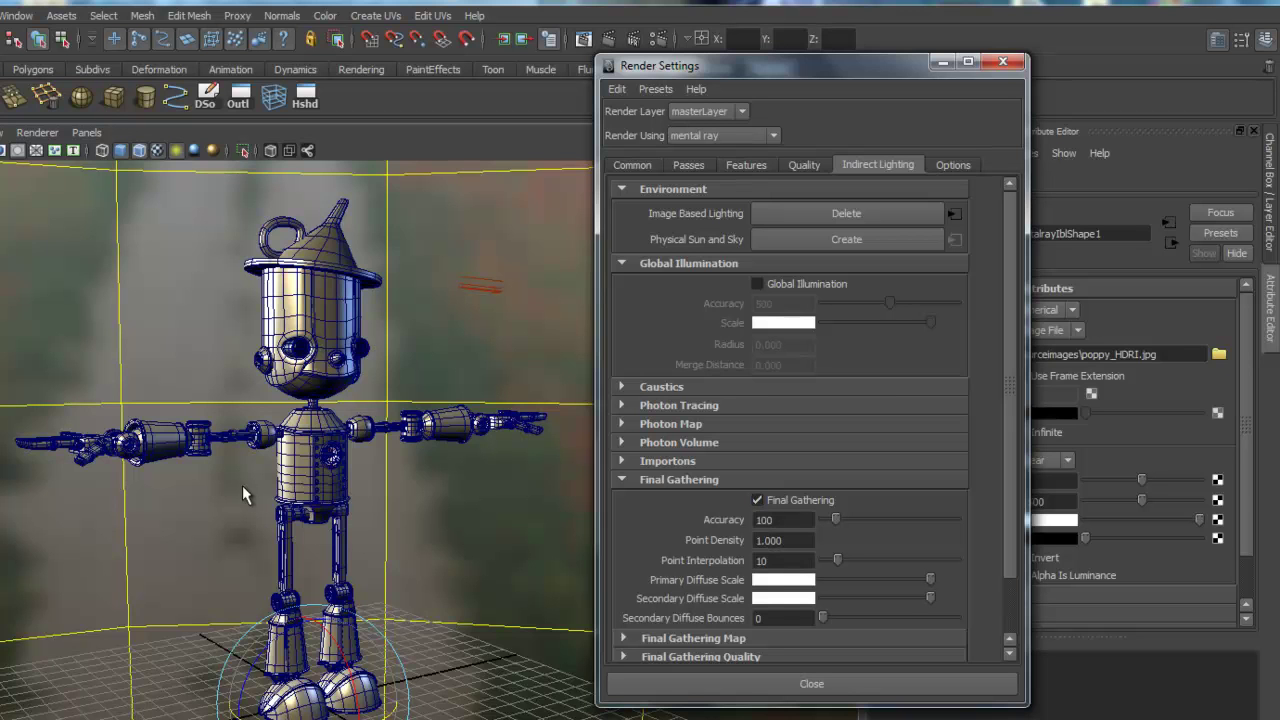
double_click(770, 520)
text(200)
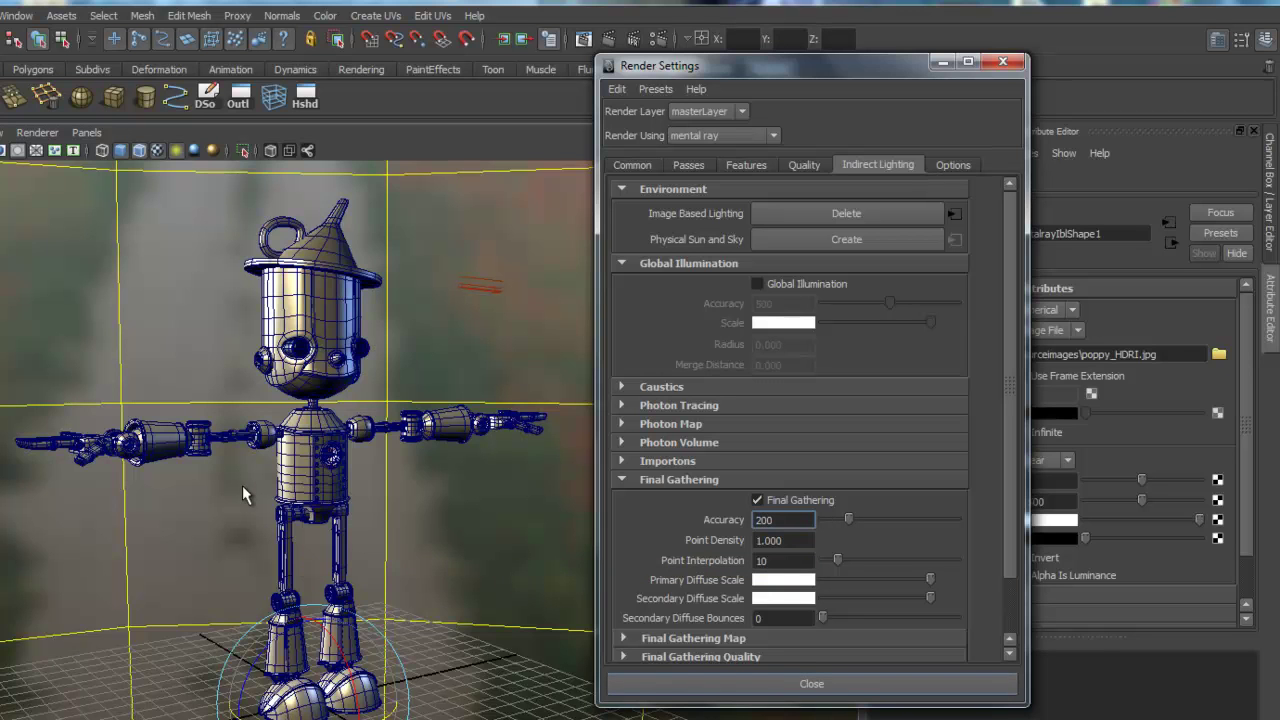
key(alt+F4)
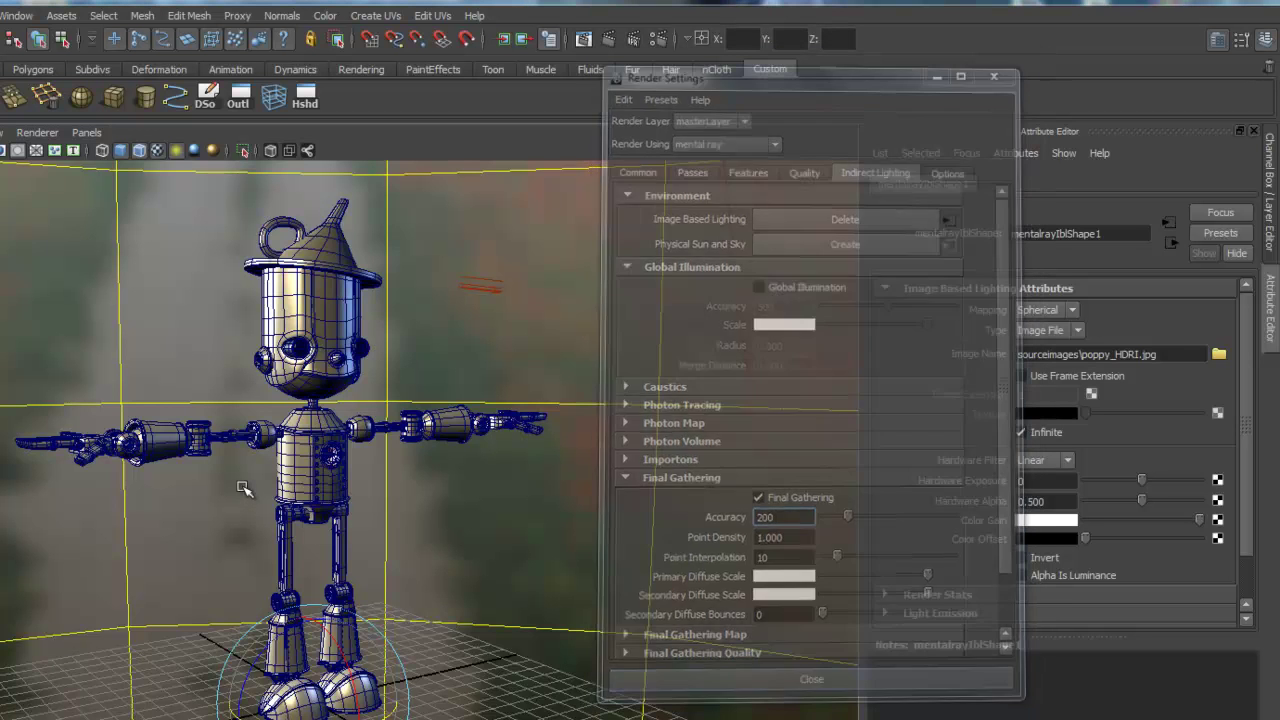
Step: Open poppy_road4.jpg from the project's sourceimages folder for viewing as an image
alt+drag(243, 488, 243, 486)
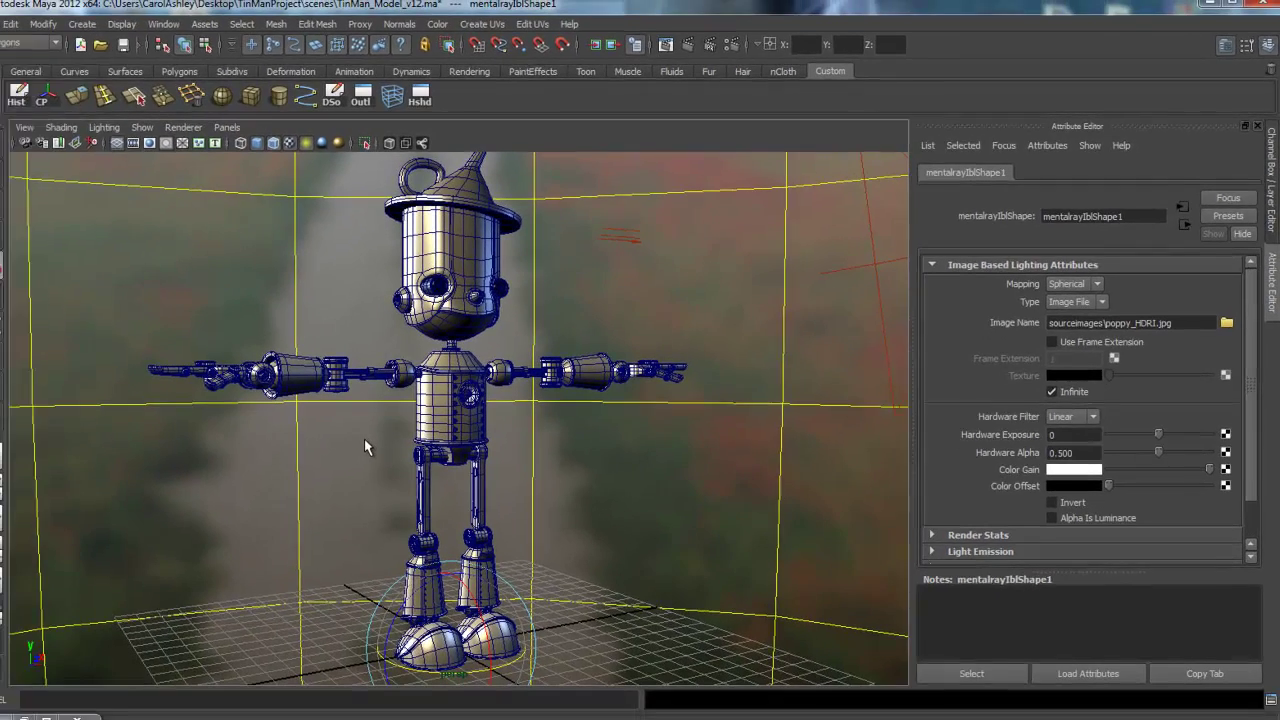
key(alt+f)
key(Down)
key(Down)
key(Down)
key(Down)
key(Down)
key(Down)
key(Down)
key(Down)
key(Down)
key(Down)
key(Down)
key(Down)
key(Down)
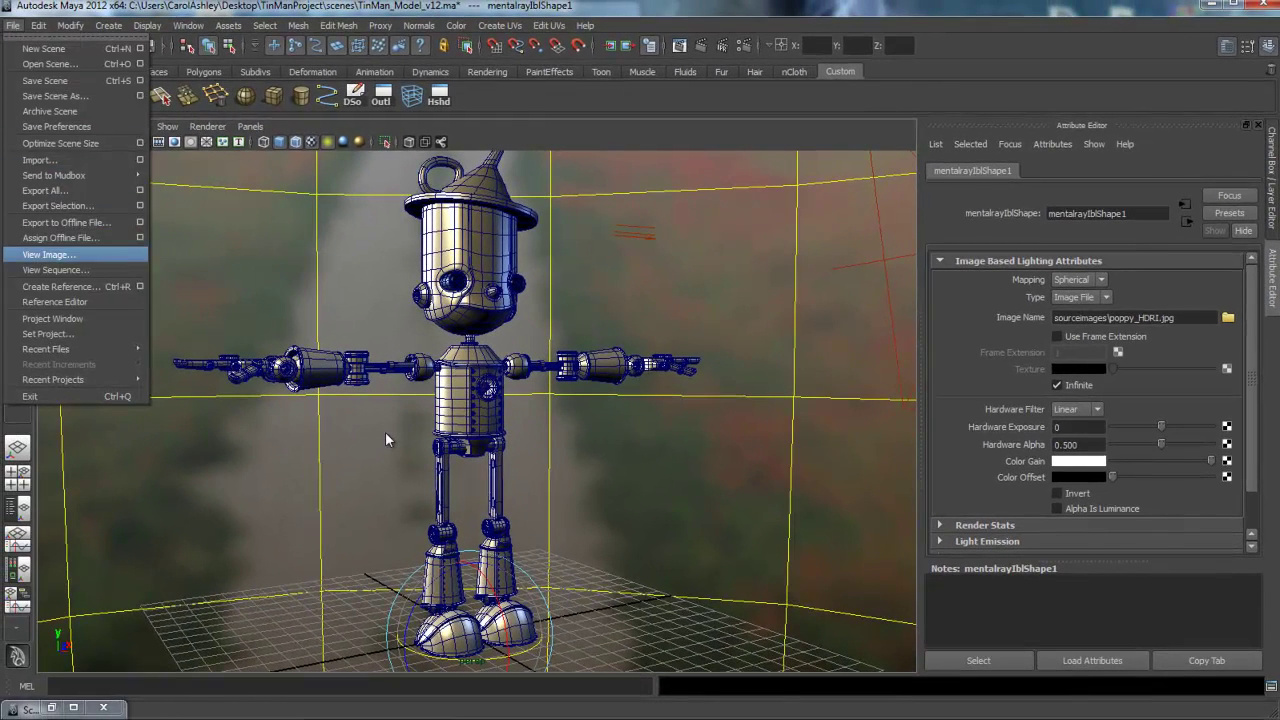
key(Return)
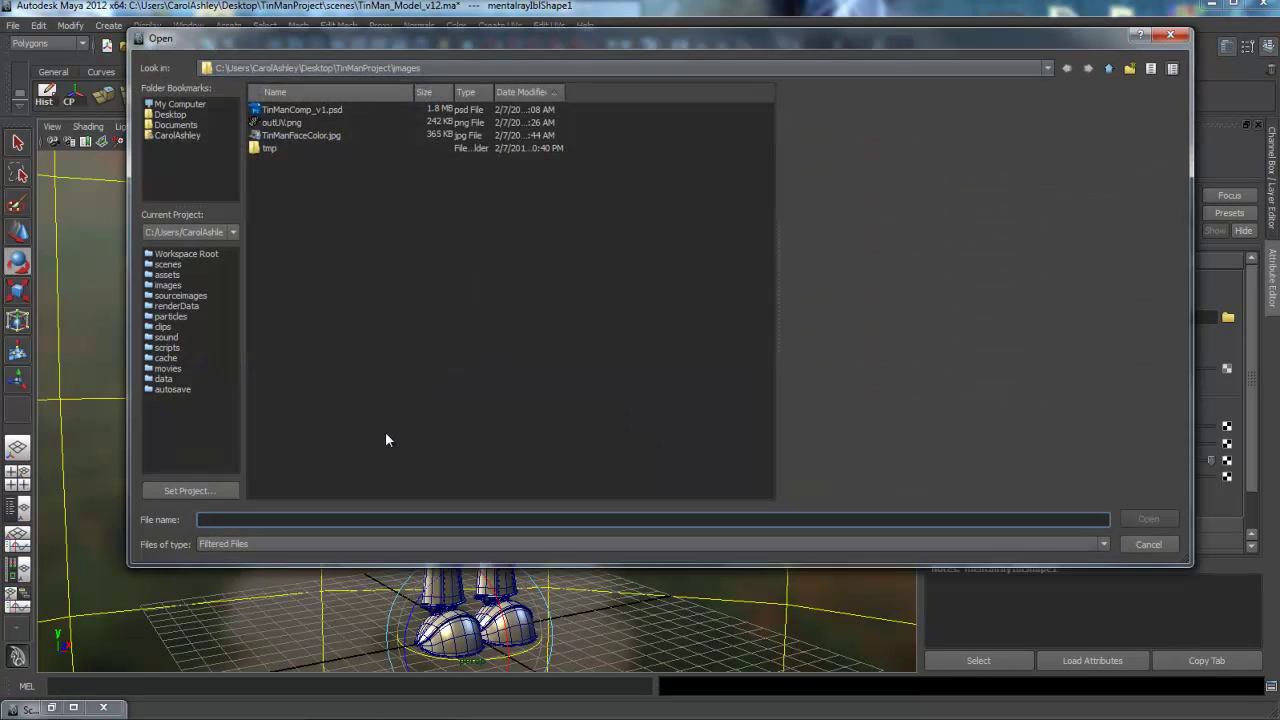
key(alt+Up)
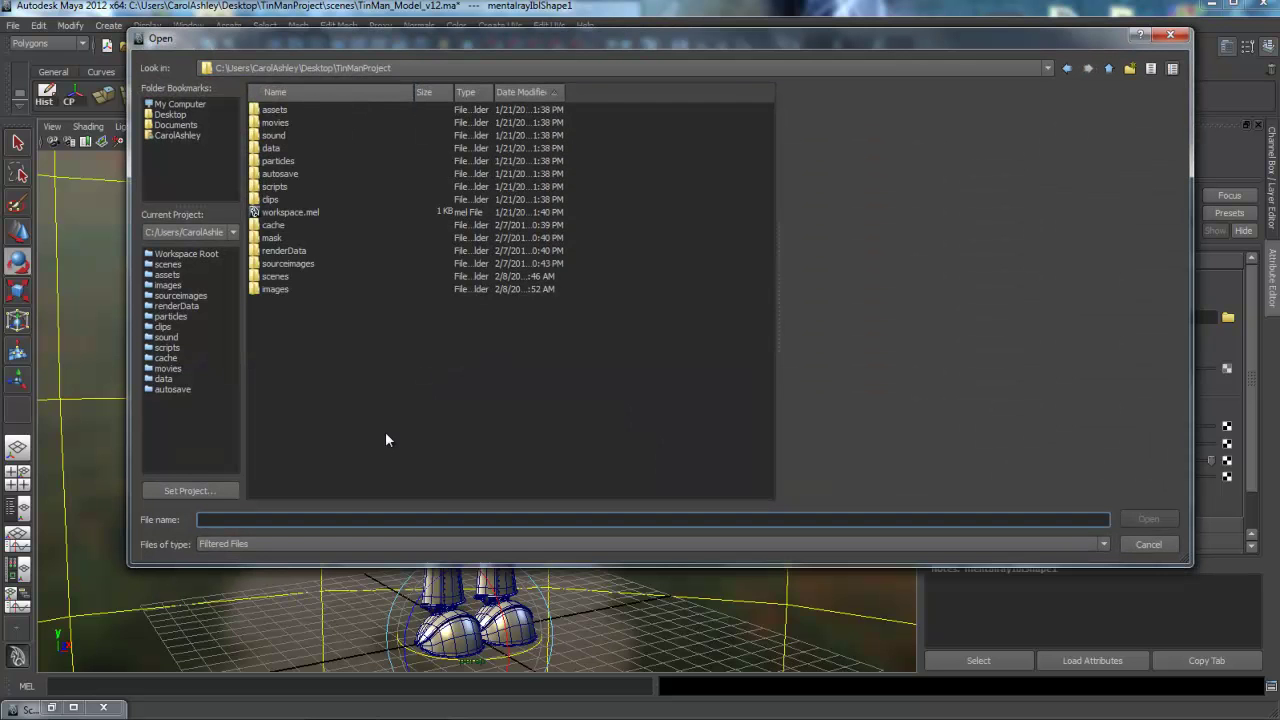
key(Return)
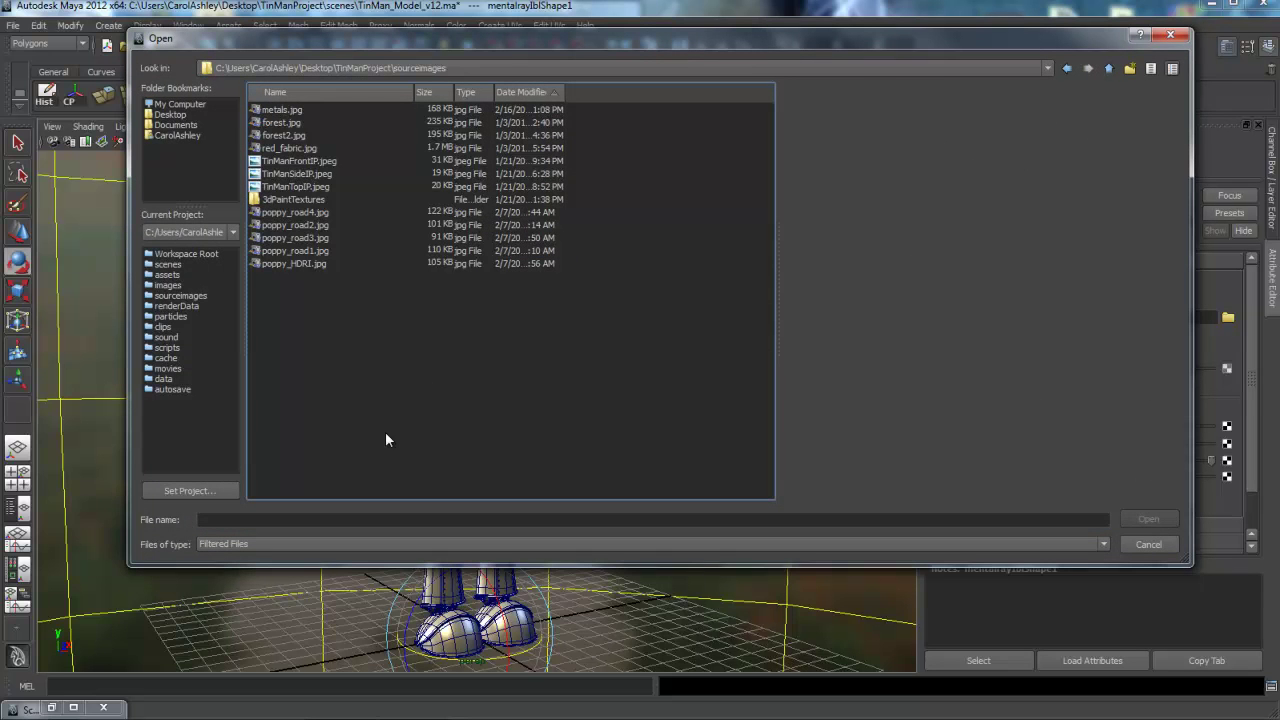
key(p)
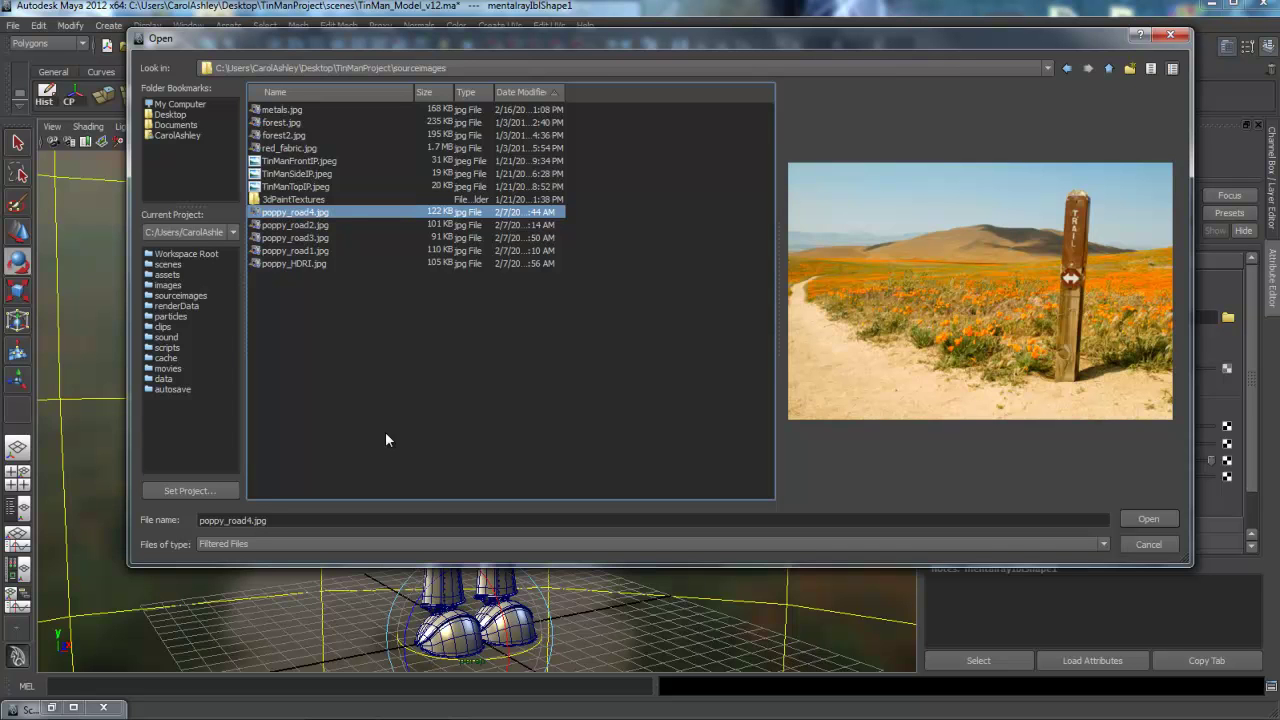
key(Return)
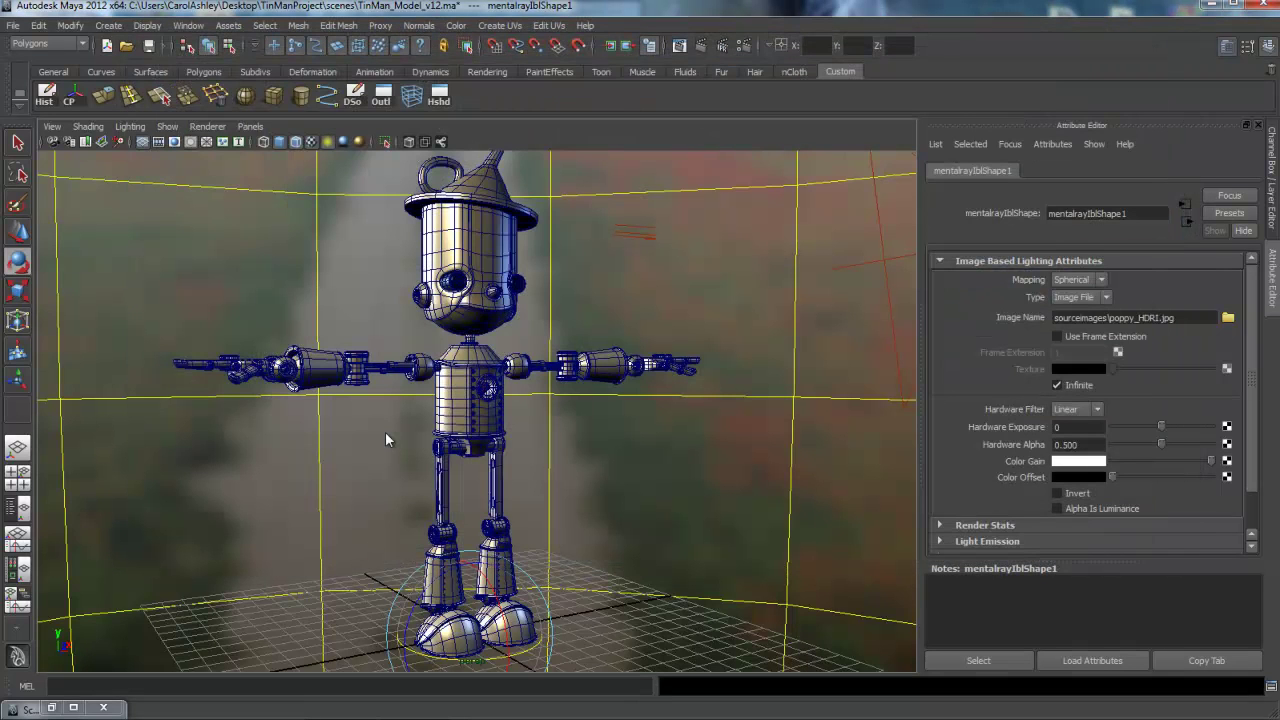
Step: Show the resolution gate and frame the tin man centred inside it, with his feet cropped at its lower edge
alt+drag(386, 438, 386, 434)
alt+right_drag(386, 434, 385, 433)
alt+drag(385, 433, 384, 433)
alt+middle_drag(384, 433, 384, 432)
alt+drag(384, 432, 382, 430)
alt+right_drag(386, 434, 386, 434)
click(158, 142)
key(e)
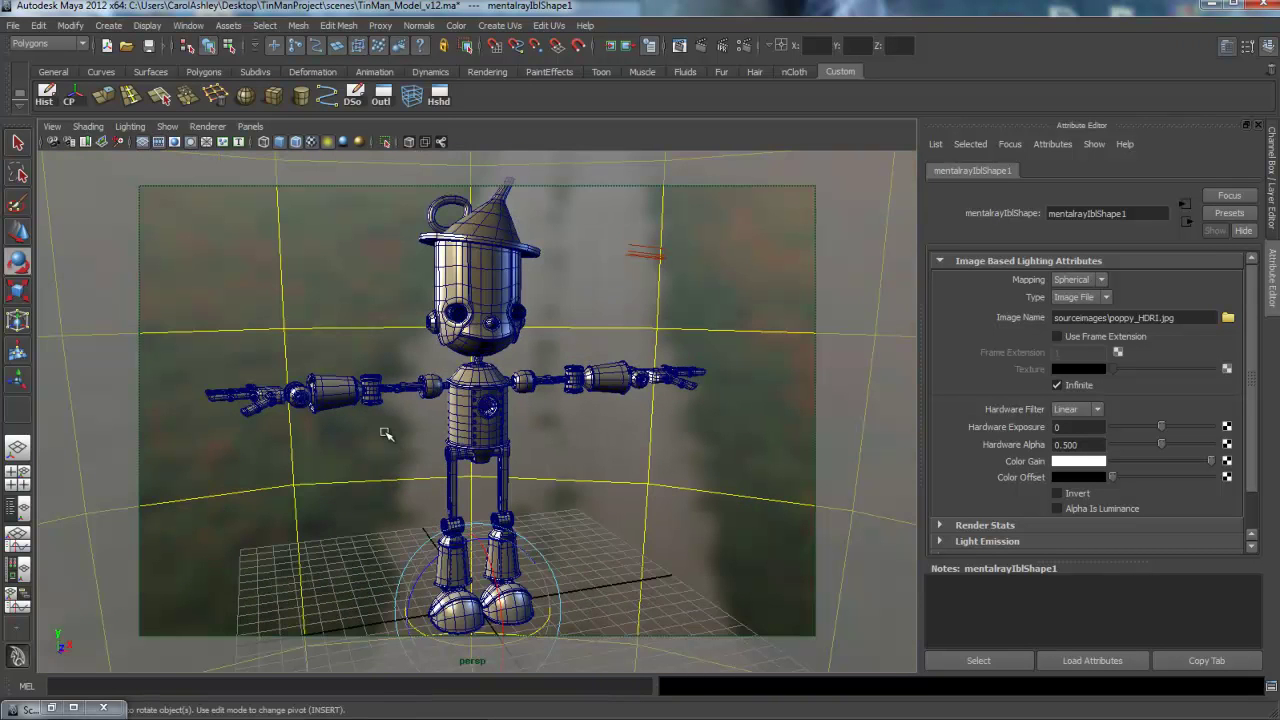
alt+drag(384, 432, 385, 433)
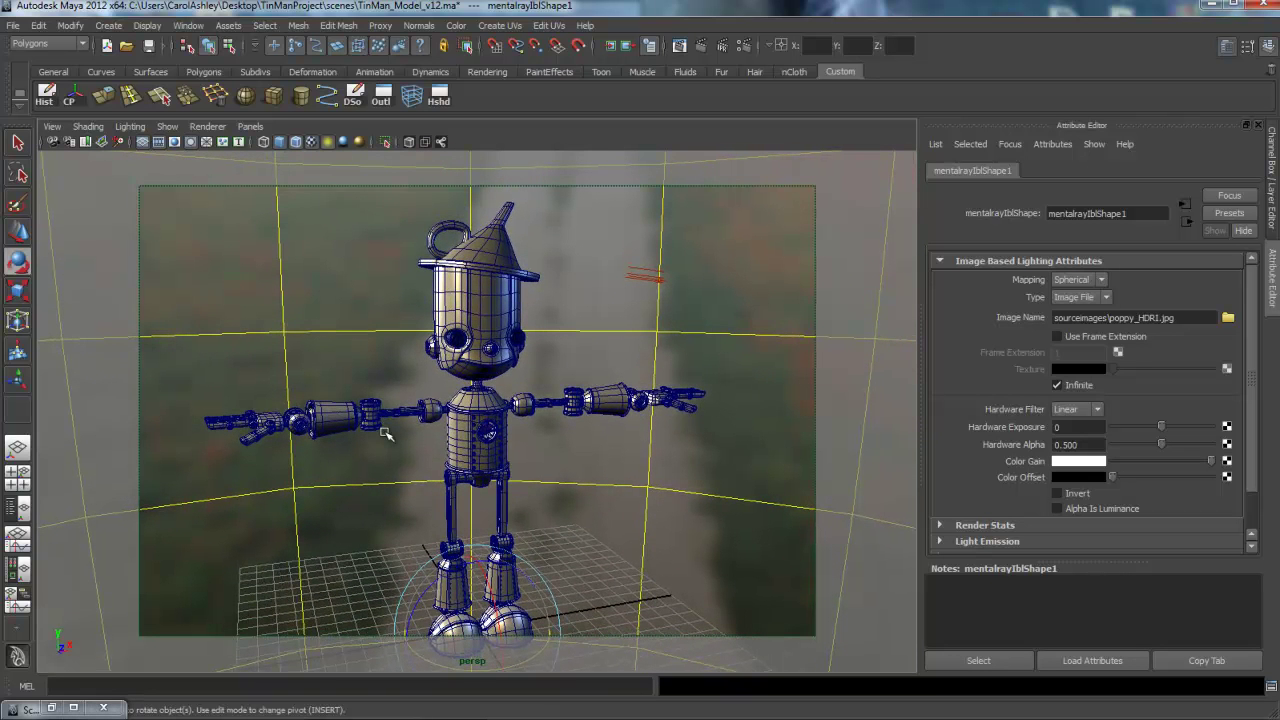
alt+drag(385, 433, 385, 432)
alt+middle_drag(385, 432, 385, 434)
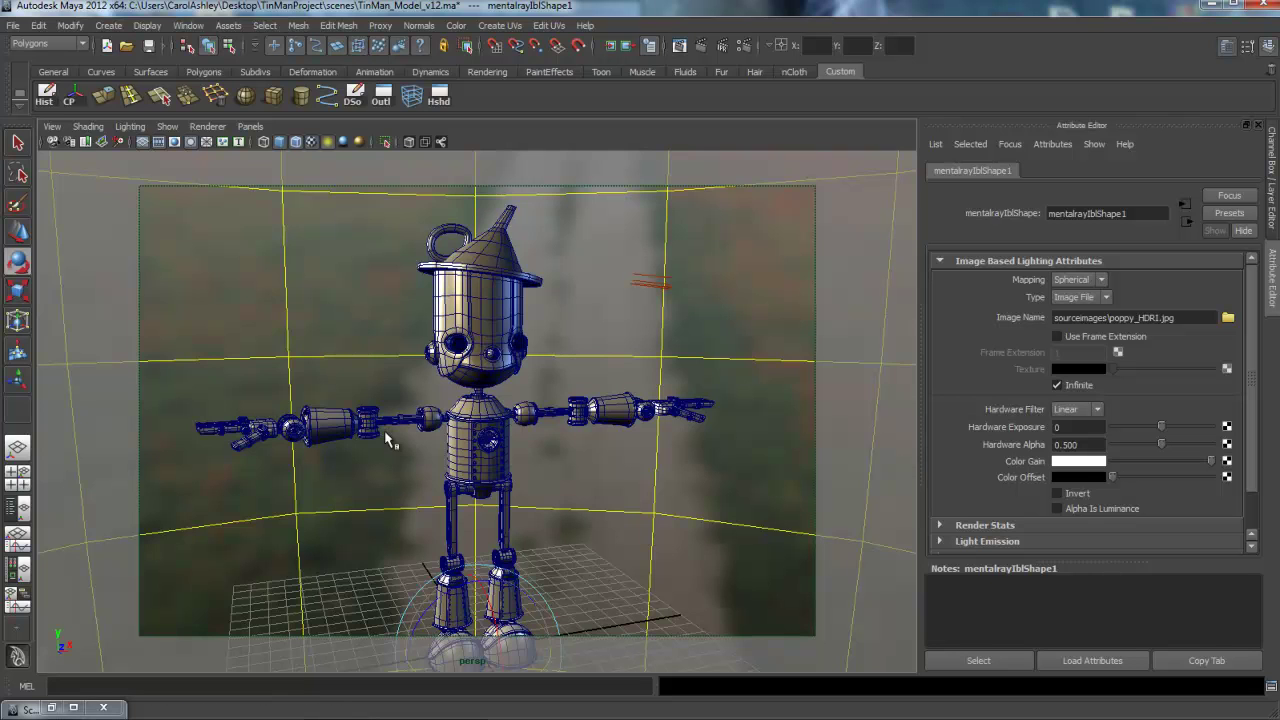
Step: Save the current perspective camera view as a bookmark named renderView
click(52, 127)
mouse_move(80, 276)
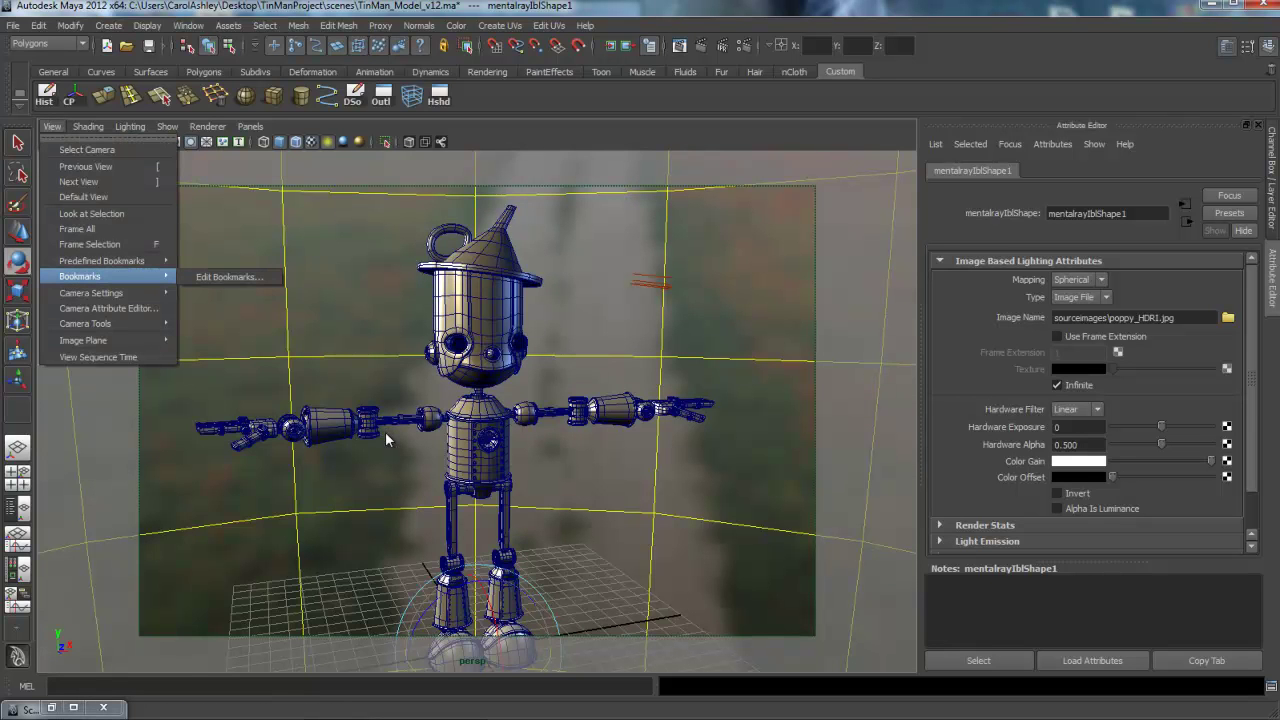
click(228, 277)
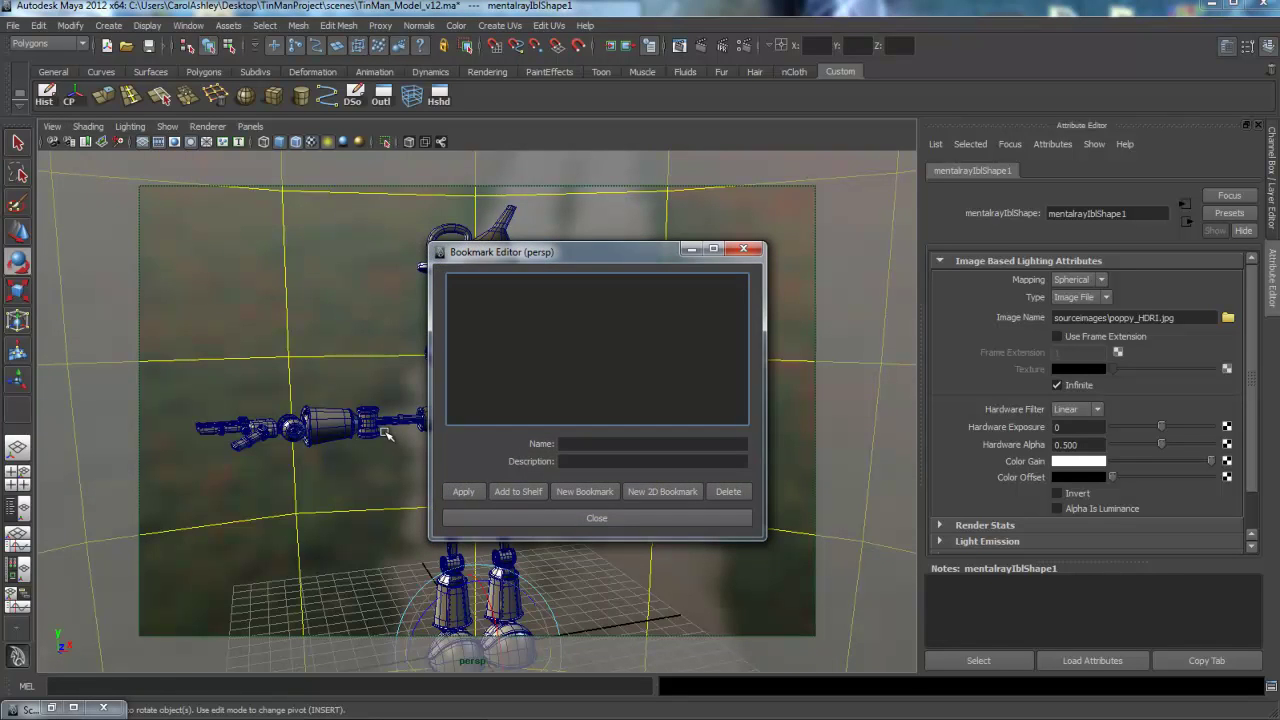
click(584, 491)
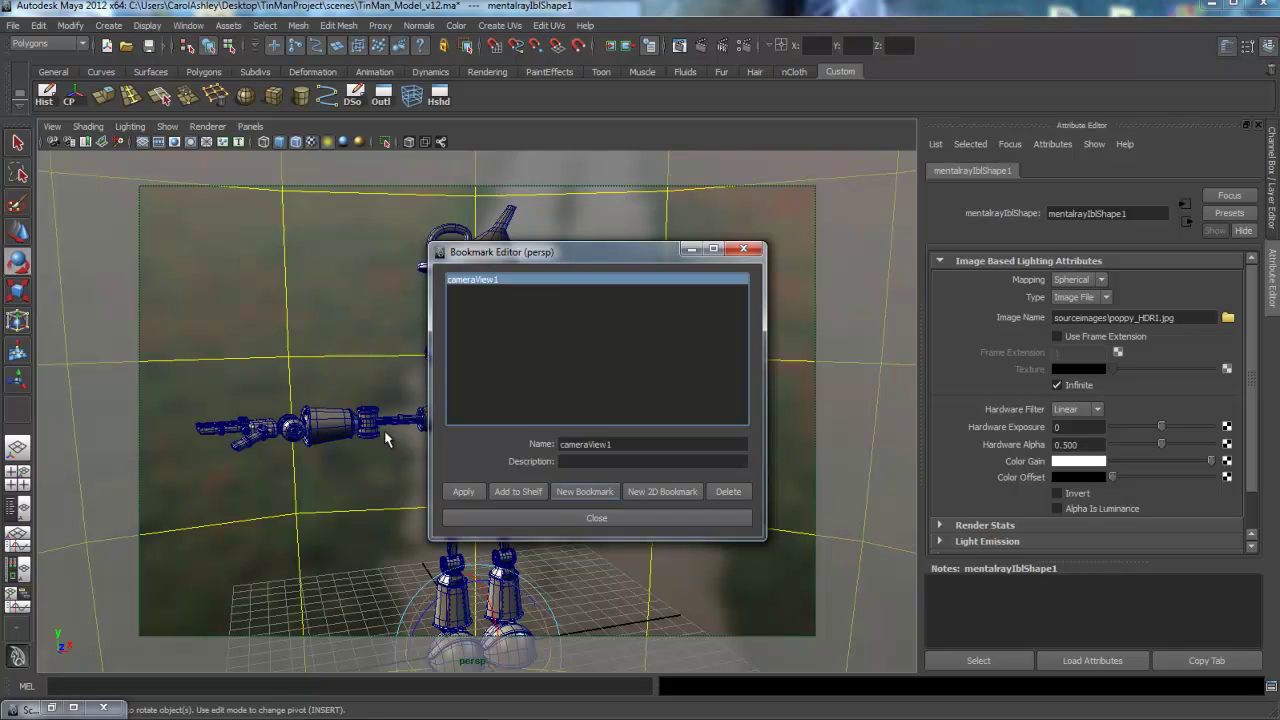
double_click(586, 444)
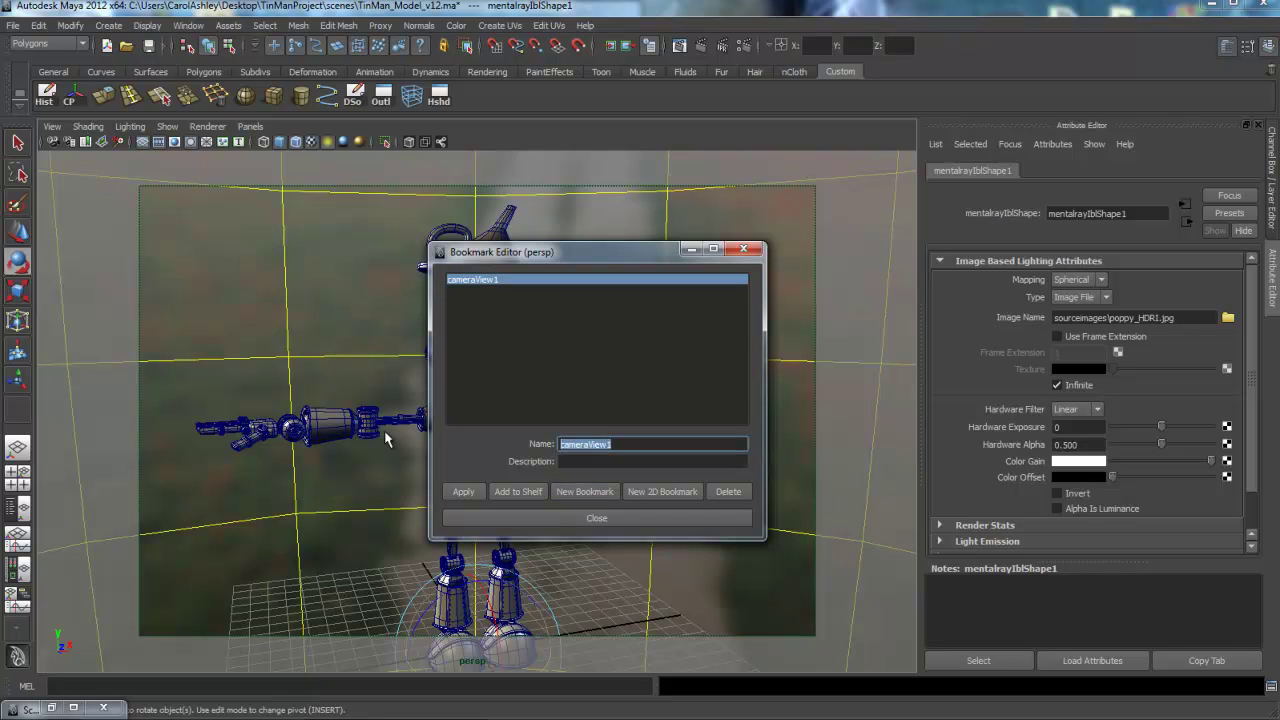
text(renderView)
key(Return)
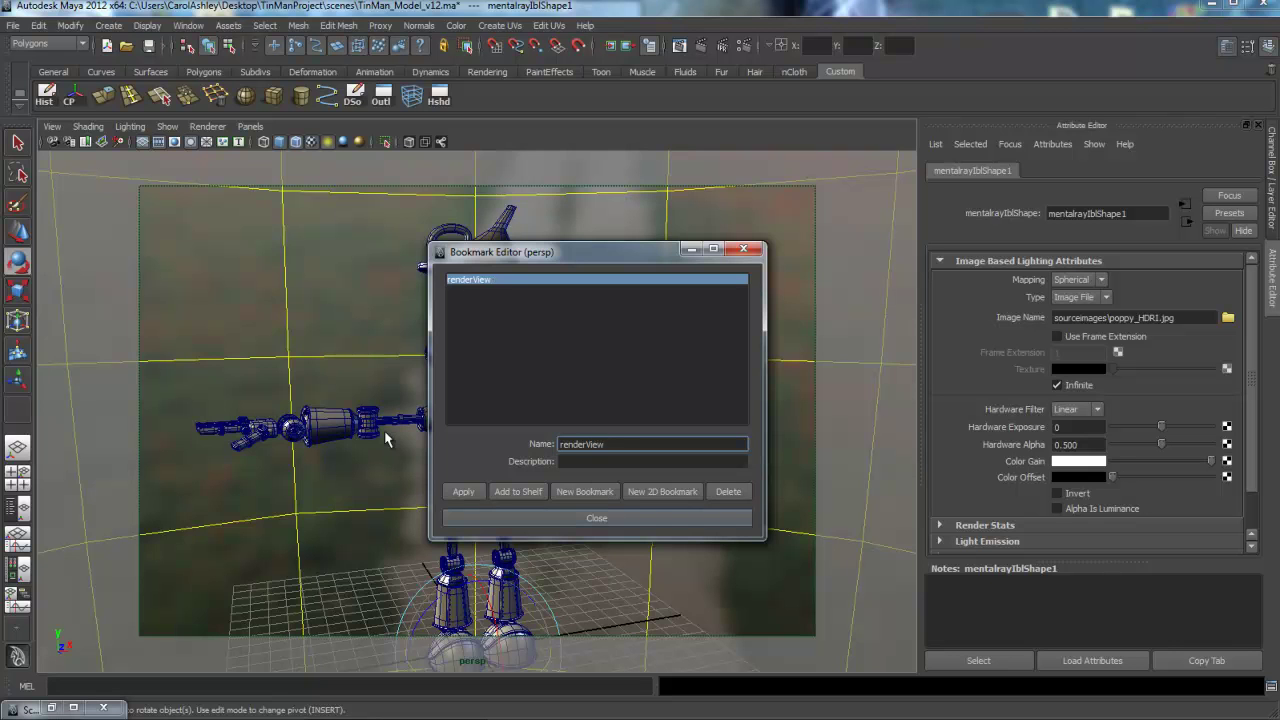
click(597, 519)
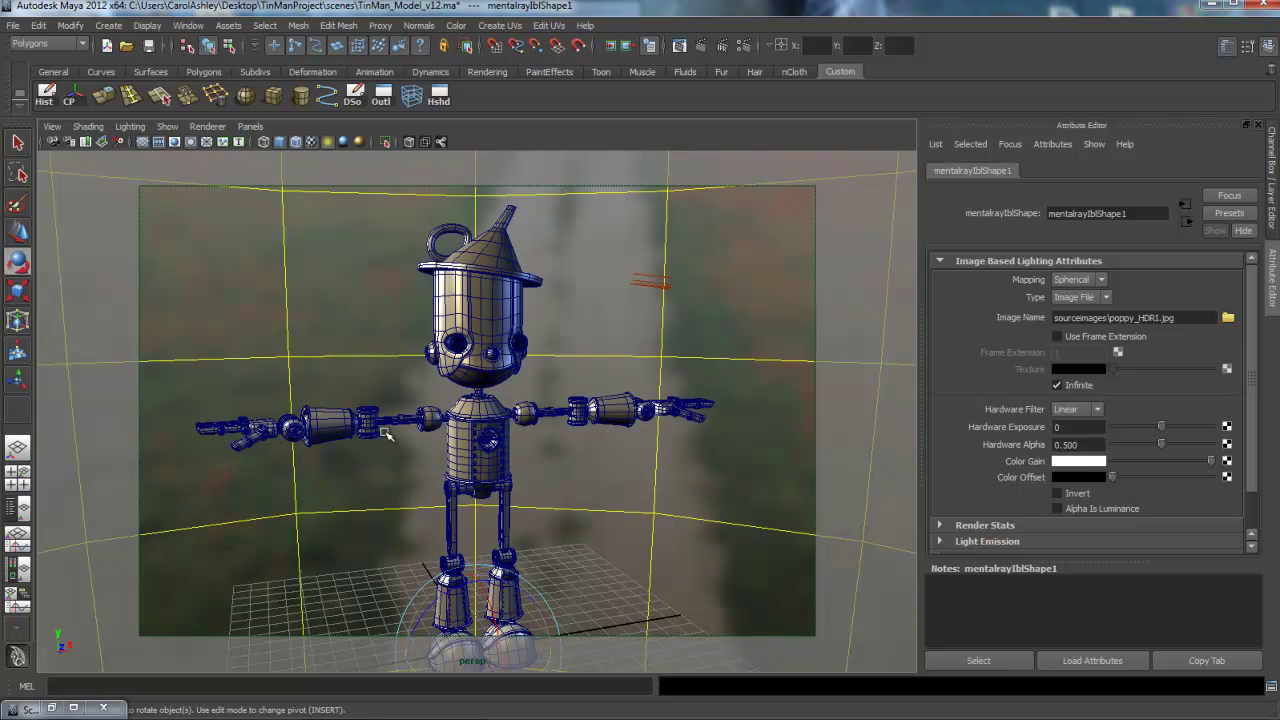
Step: Test the renderView bookmark by moving the camera away from the tin man and restoring the bookmarked view
alt+right_drag(385, 433, 385, 432)
alt+drag(385, 432, 385, 432)
alt+right_drag(385, 432, 387, 433)
alt+middle_drag(387, 433, 385, 433)
click(52, 126)
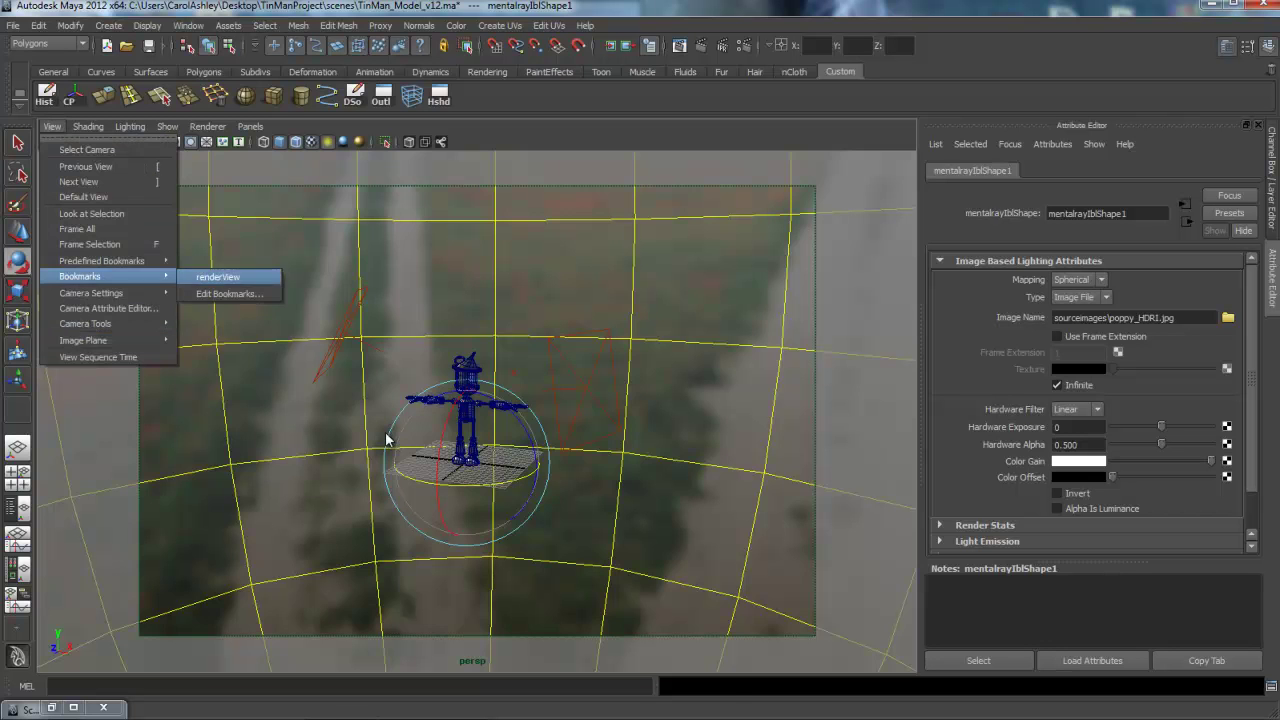
click(214, 275)
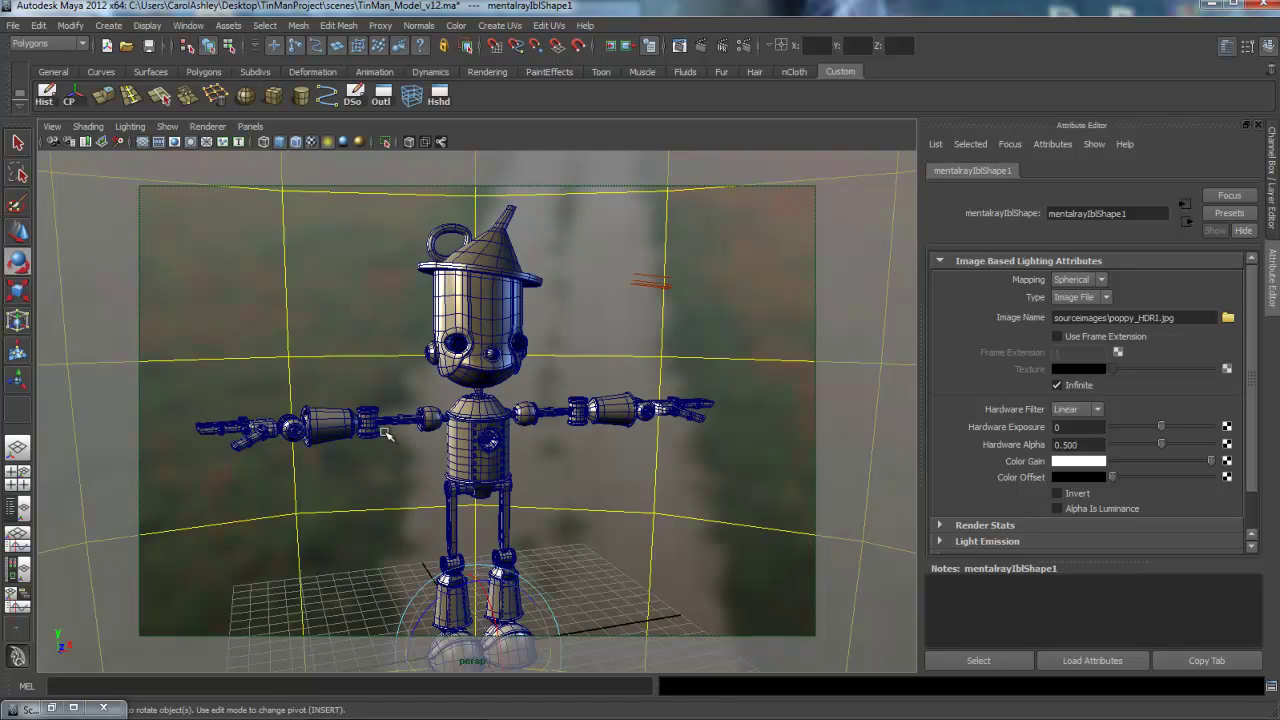
Step: Bend the left forearm at the elbow by rotating arm_lt's lower_arm_grp to about -55.2 degrees in Y
scroll(386, 433, up, 8)
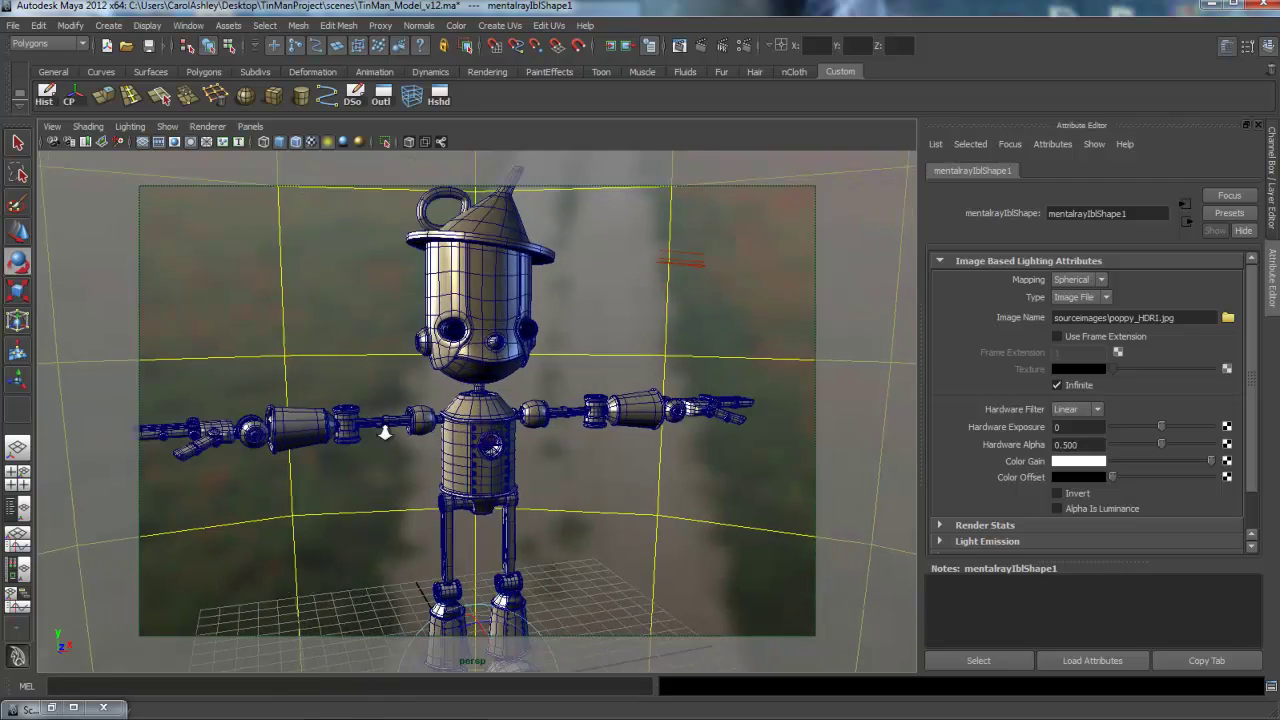
alt+middle_drag(386, 433, 286, 433)
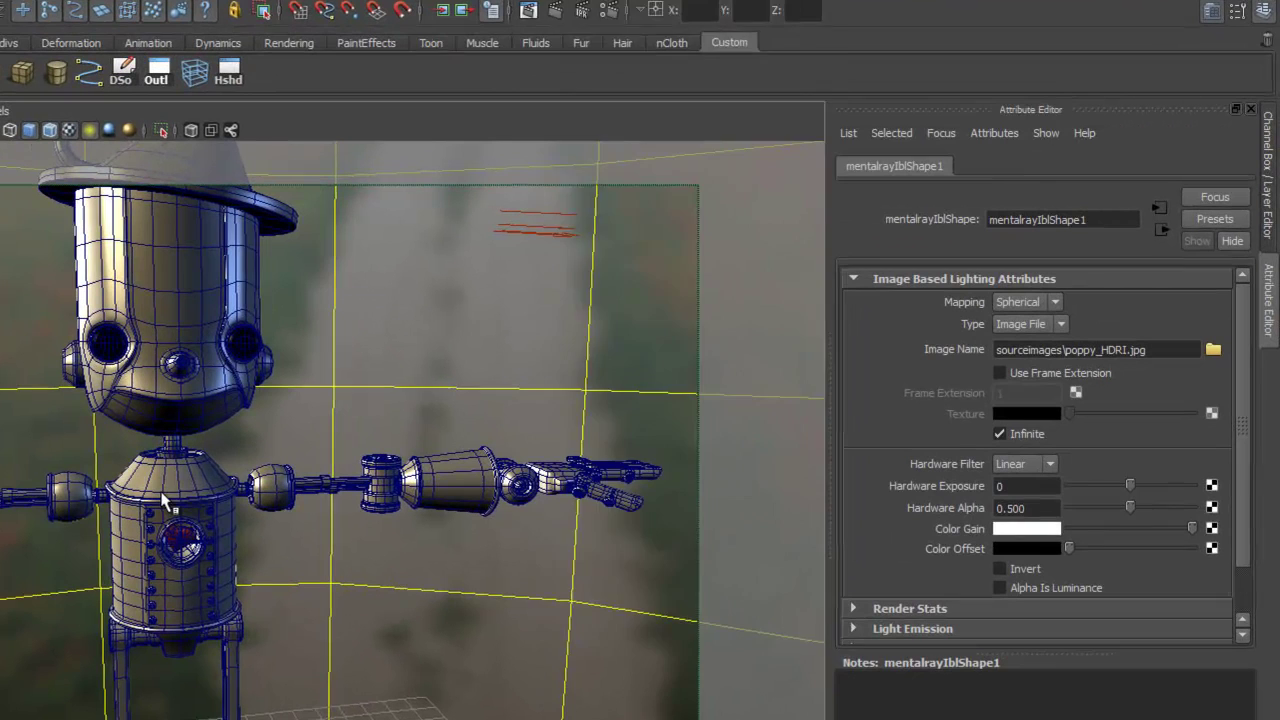
key(shift+o)
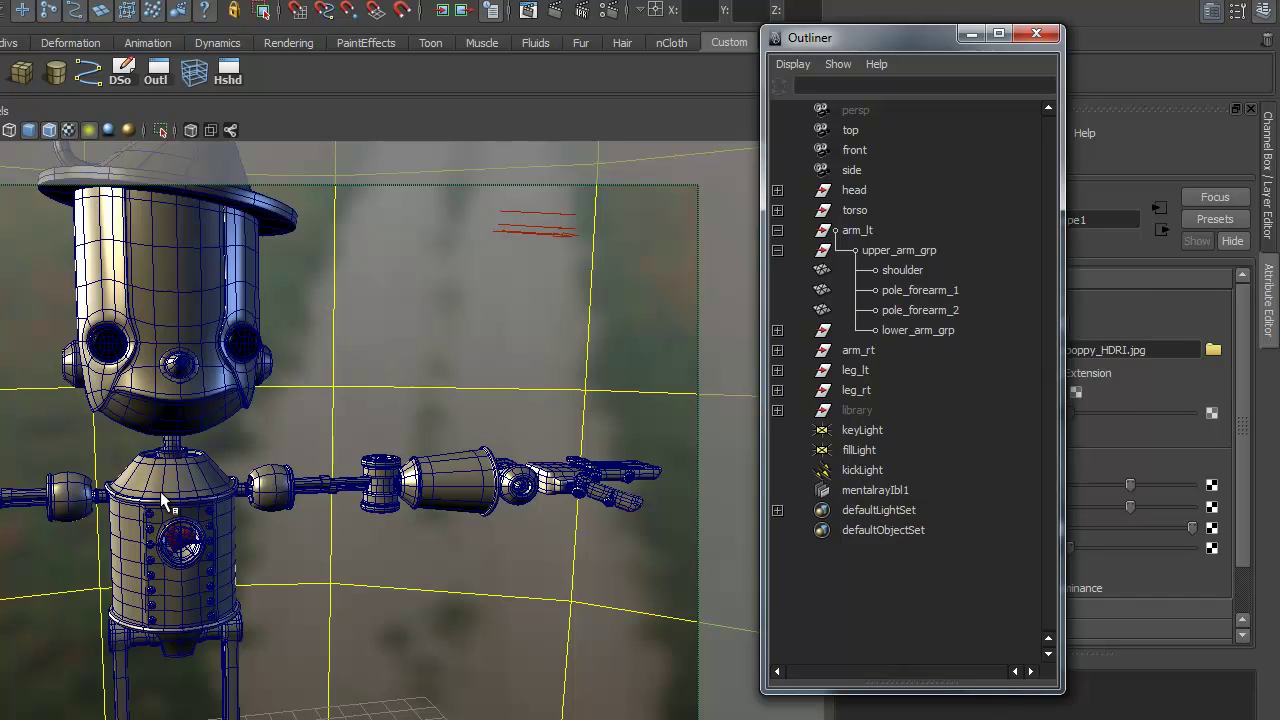
alt+drag(160, 494, 163, 494)
alt+right_drag(163, 494, 160, 494)
drag(436, 474, 360, 481)
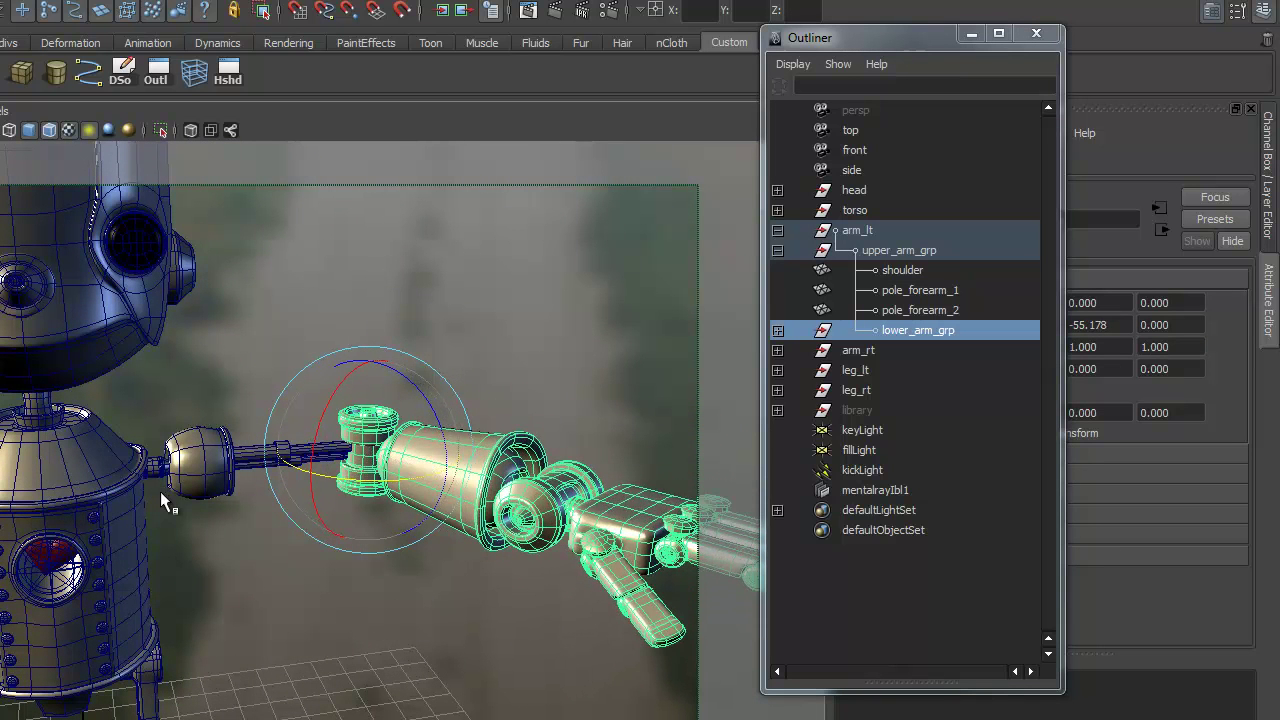
Step: Lower the left arm by rotating its upper_arm_grp to about -39 degrees in Z and swinging it about 30 degrees around Y
key(Up)
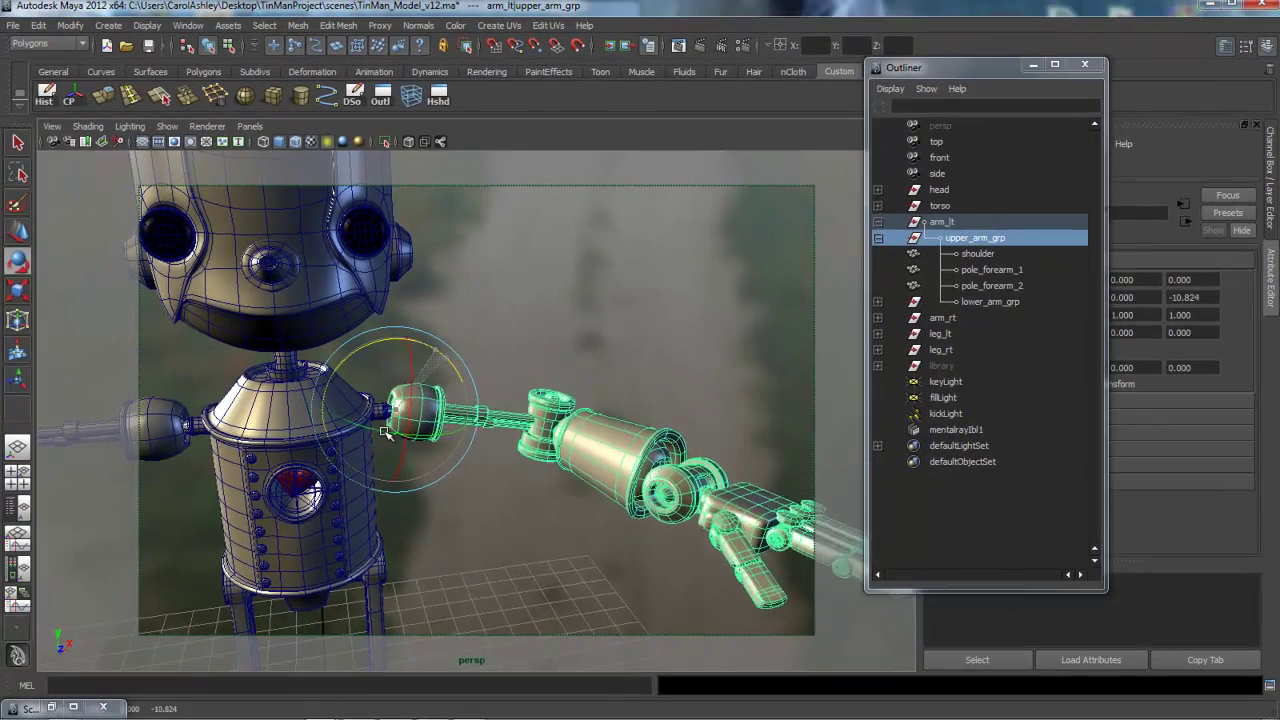
mouse_move(385, 431)
mouse_down()
mouse_move(400, 436)
mouse_move(385, 432)
mouse_up()
scroll(384, 432, down, 6)
middle_drag(384, 431, 386, 431)
alt+drag(386, 431, 384, 431)
alt+middle_drag(384, 431, 384, 431)
alt+drag(384, 431, 384, 431)
alt+right_drag(384, 431, 384, 432)
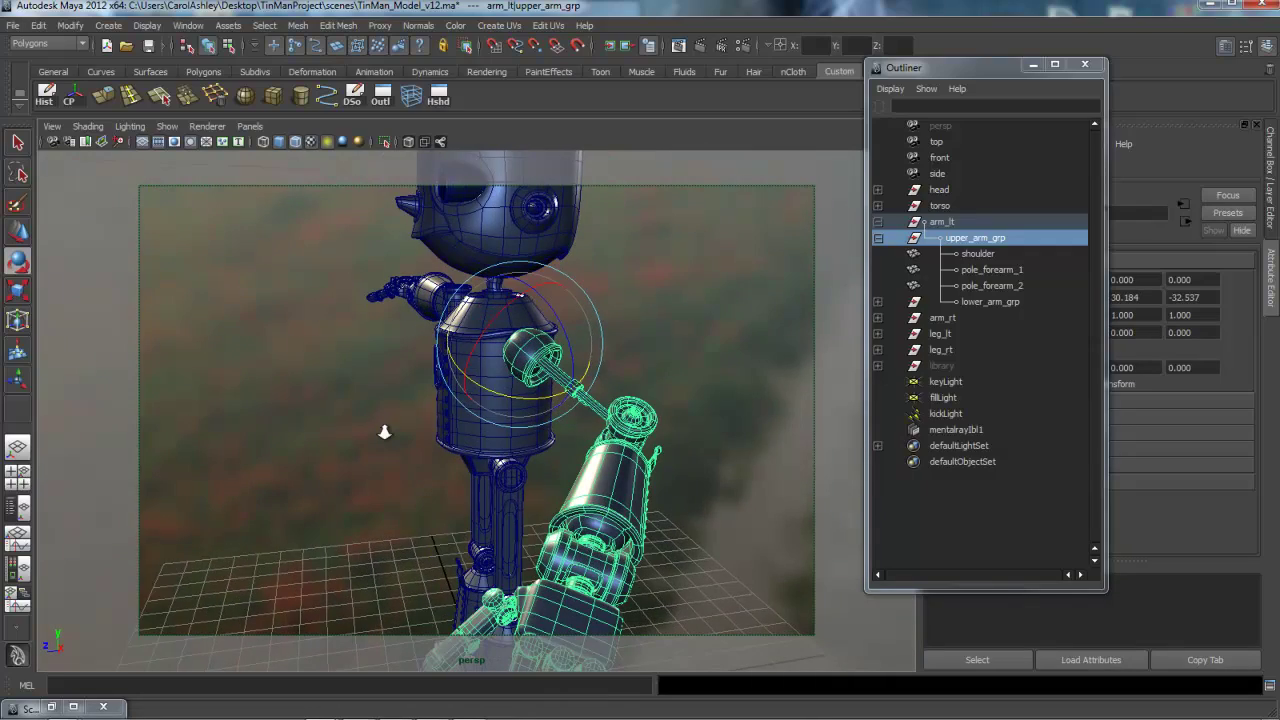
alt+drag(384, 432, 384, 431)
alt+middle_drag(384, 431, 385, 431)
alt+right_drag(385, 431, 385, 432)
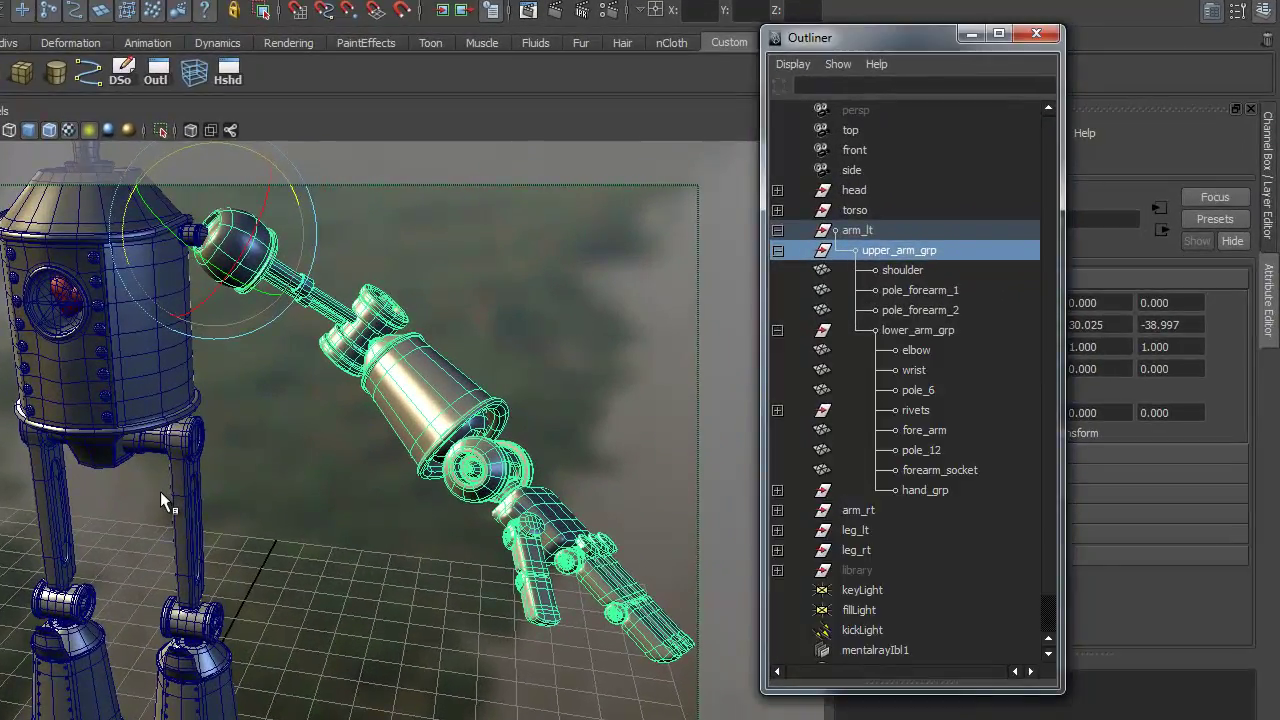
Step: Turn the left hand_grp at the wrist so the palm faces forward, with rotation about -15.3 degrees in Y and 7.5 degrees in Z
click(925, 490)
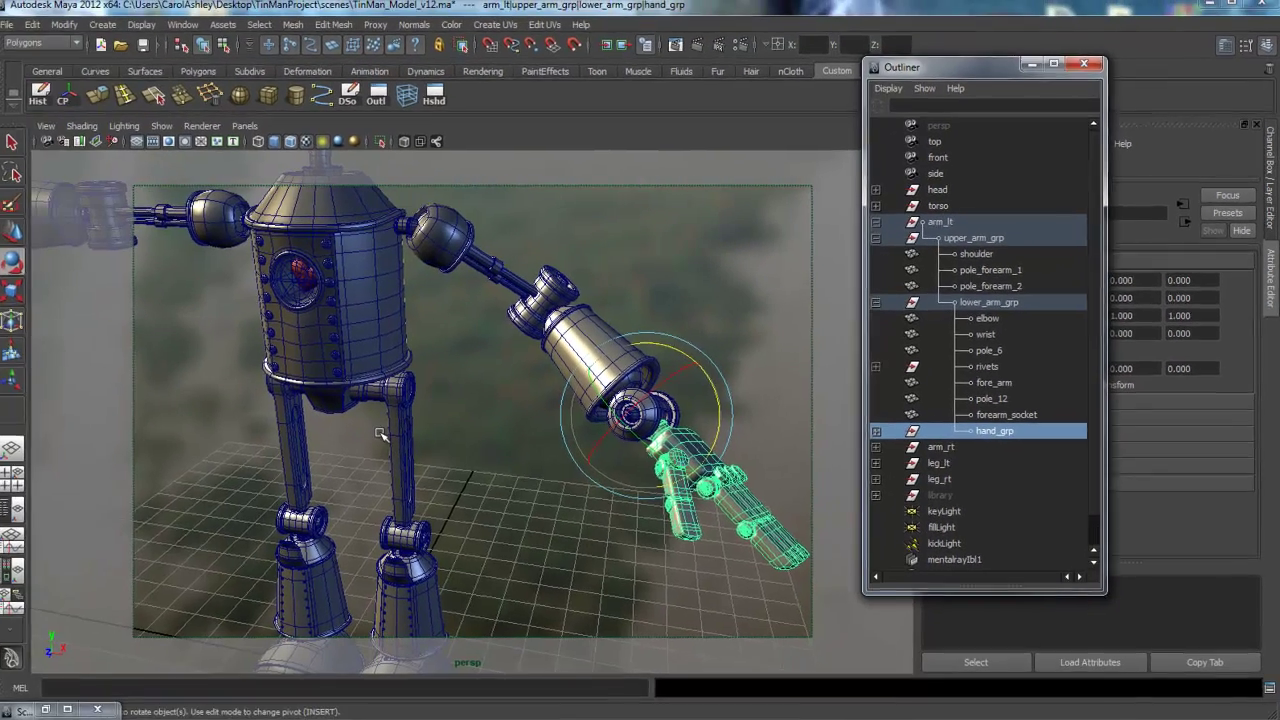
drag(581, 463, 577, 440)
mouse_move(719, 391)
mouse_down()
mouse_move(717, 438)
mouse_move(723, 398)
mouse_up()
alt+middle_drag(385, 432, 316, 401)
alt+right_drag(385, 432, 350, 432)
alt+drag(384, 432, 384, 432)
drag(606, 406, 605, 396)
middle_drag(384, 432, 384, 432)
alt+drag(384, 432, 384, 432)
middle_drag(384, 432, 384, 432)
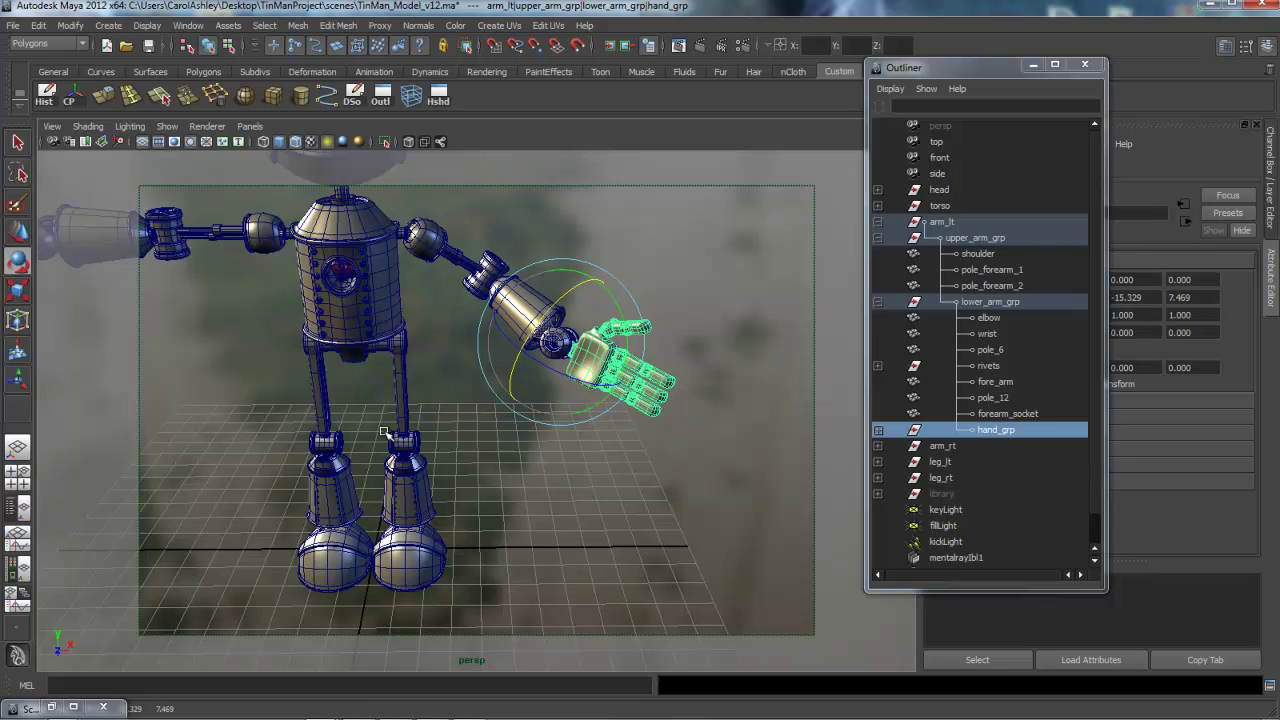
Step: Bend the right forearm at the elbow by rotating arm_rt's lower_arm_grp to about -55.9 degrees in Y
alt+right_drag(384, 432, 384, 432)
alt+middle_drag(384, 432, 384, 432)
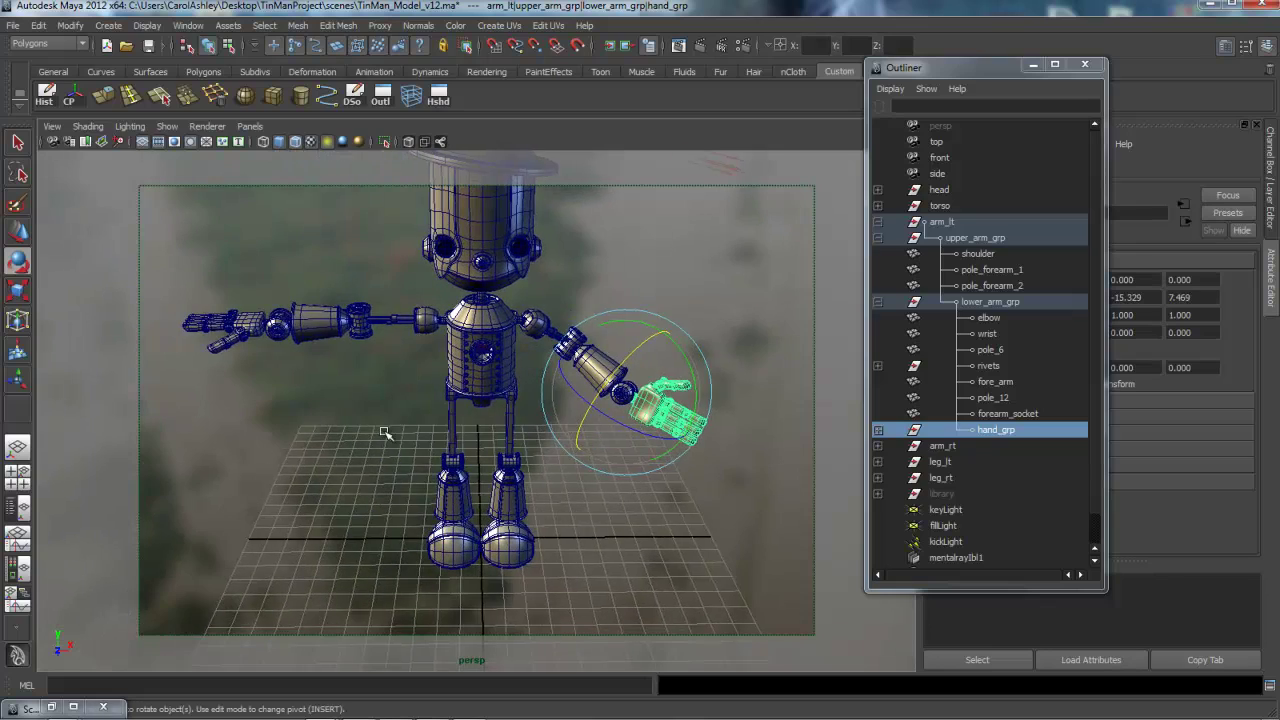
alt+drag(384, 432, 384, 432)
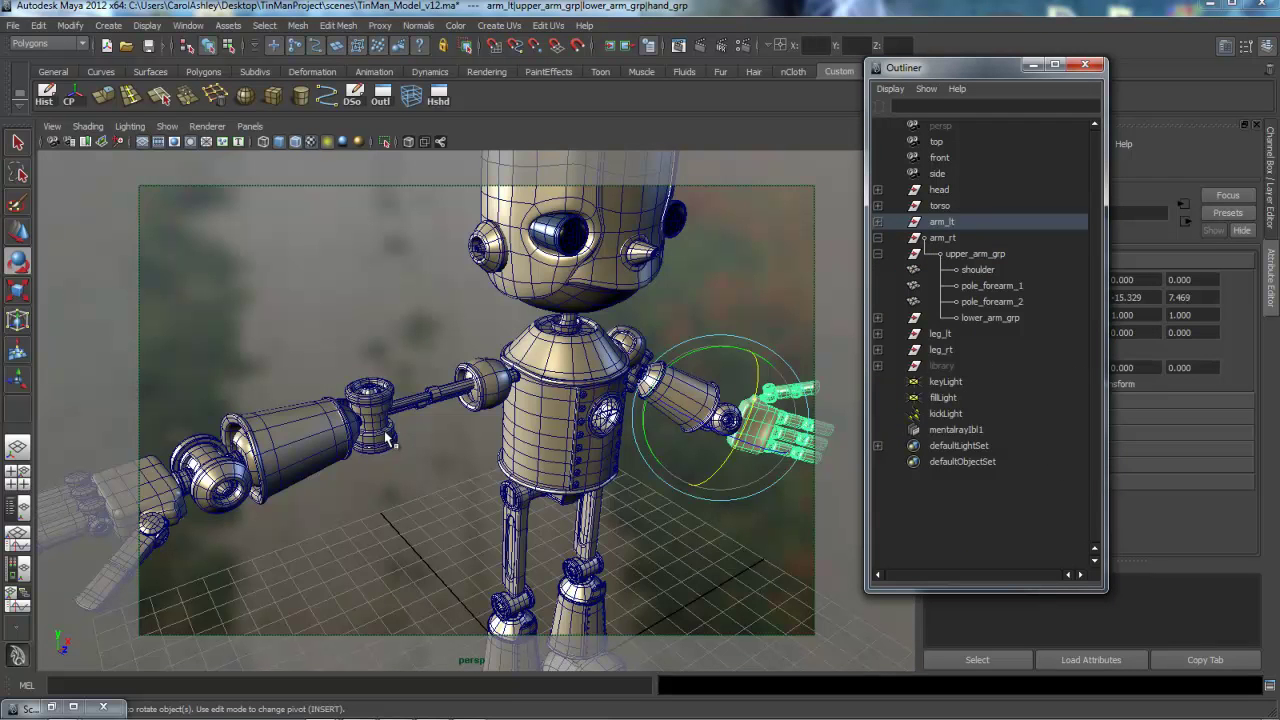
click(390, 440)
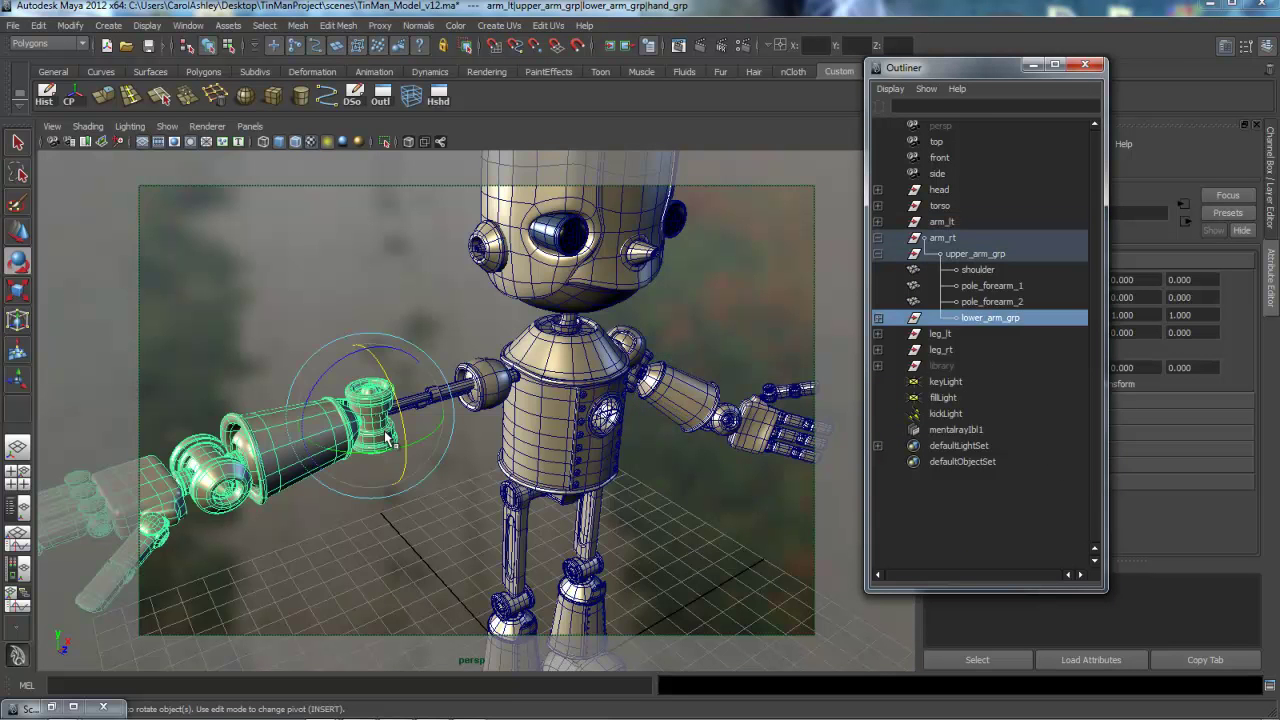
drag(385, 446, 385, 432)
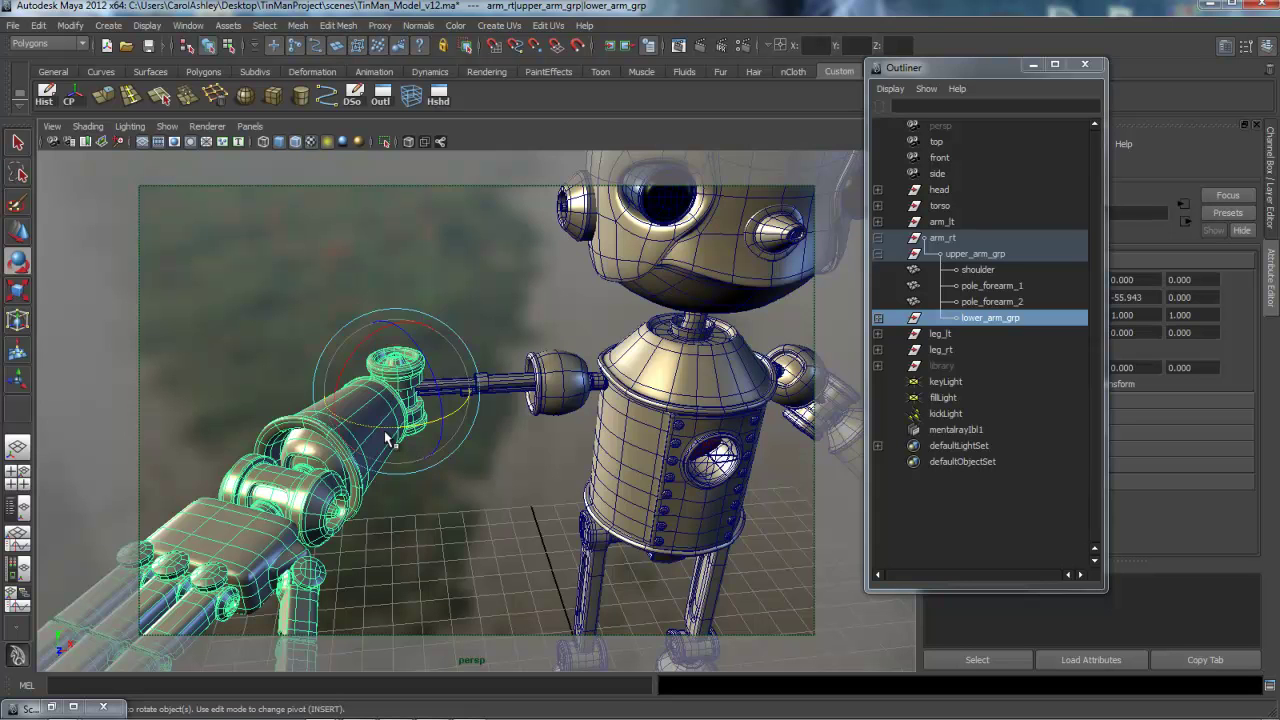
Step: Rotate the right arm's upper_arm_grp around its X axis until the forearm and hand point upward in a waving pose
key(Right)
key(Up)
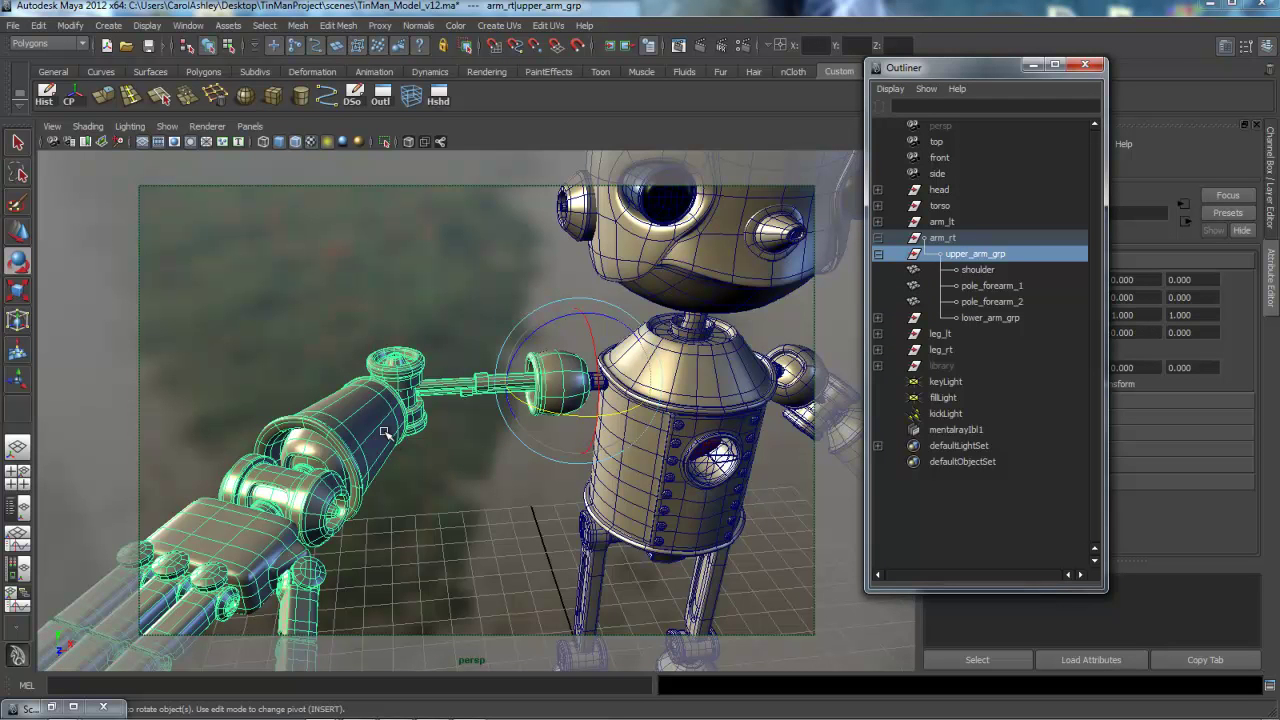
drag(598, 385, 592, 340)
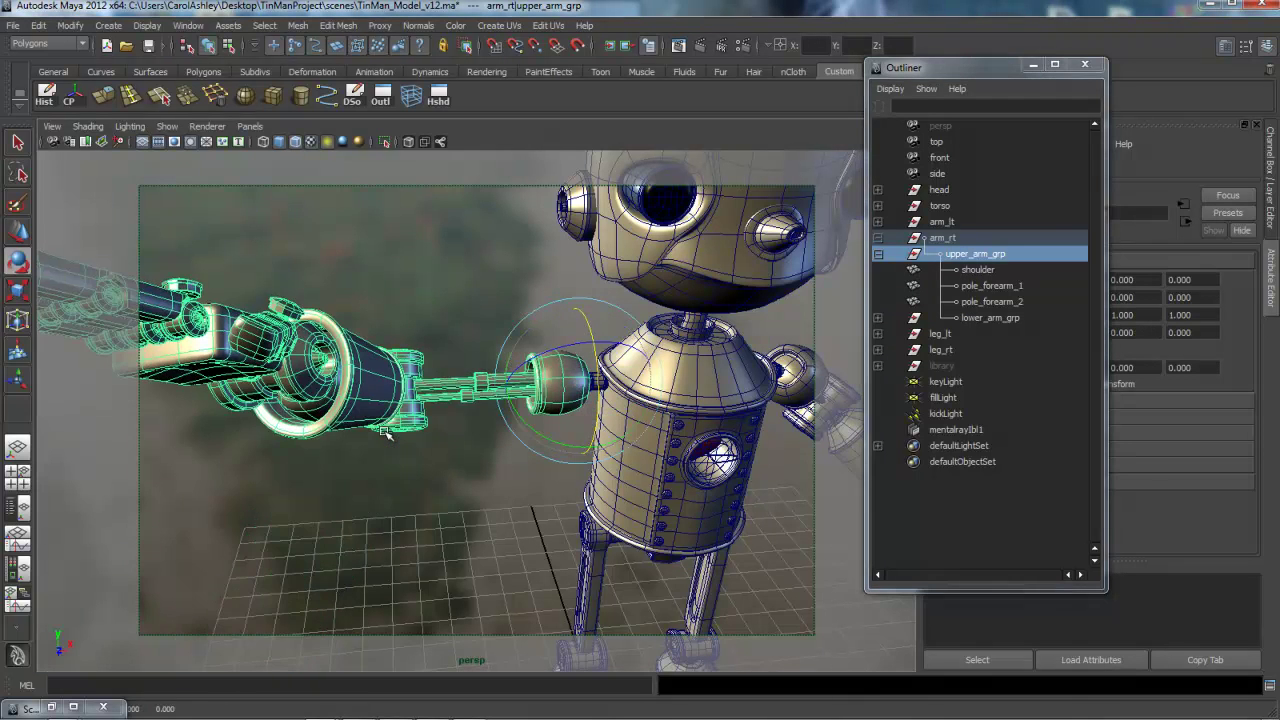
middle_drag(384, 432, 384, 432)
alt+right_drag(384, 432, 384, 432)
alt+drag(384, 432, 386, 436)
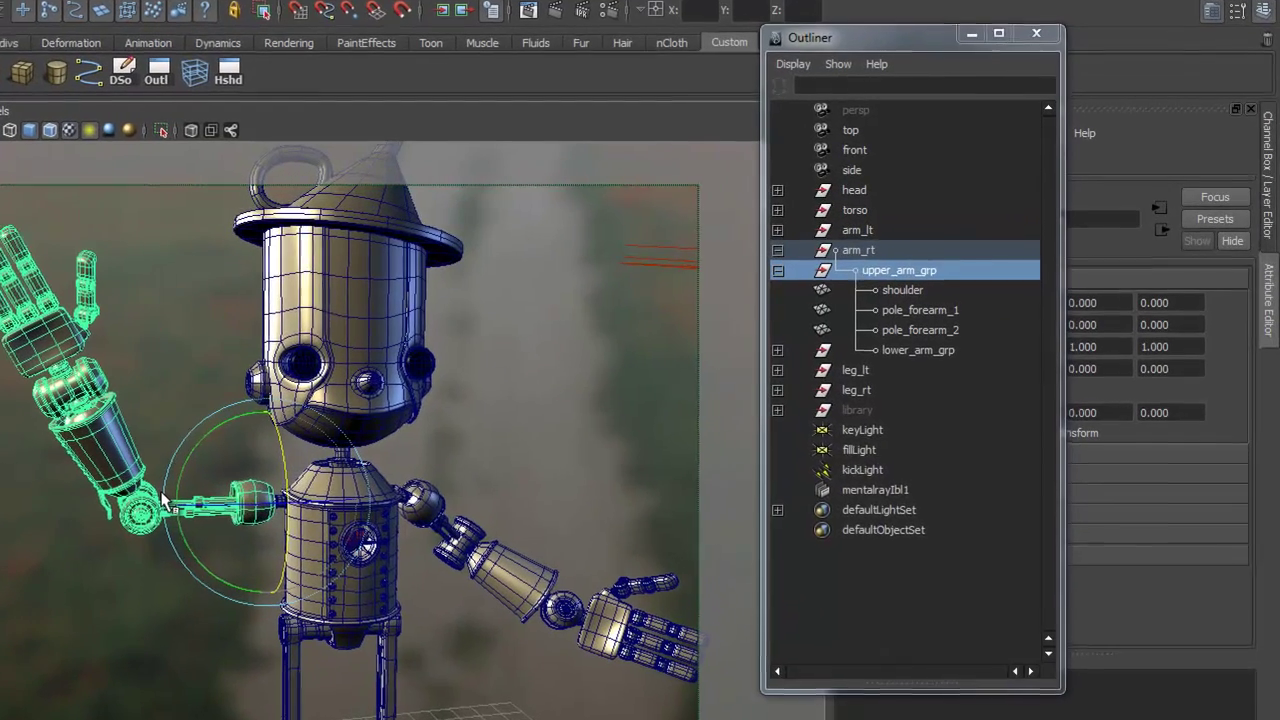
Step: Tilt the right hand_grp at the wrist to about -21.8 degrees in X and 3 degrees in Y, and close the Outliner
click(777, 350)
click(924, 510)
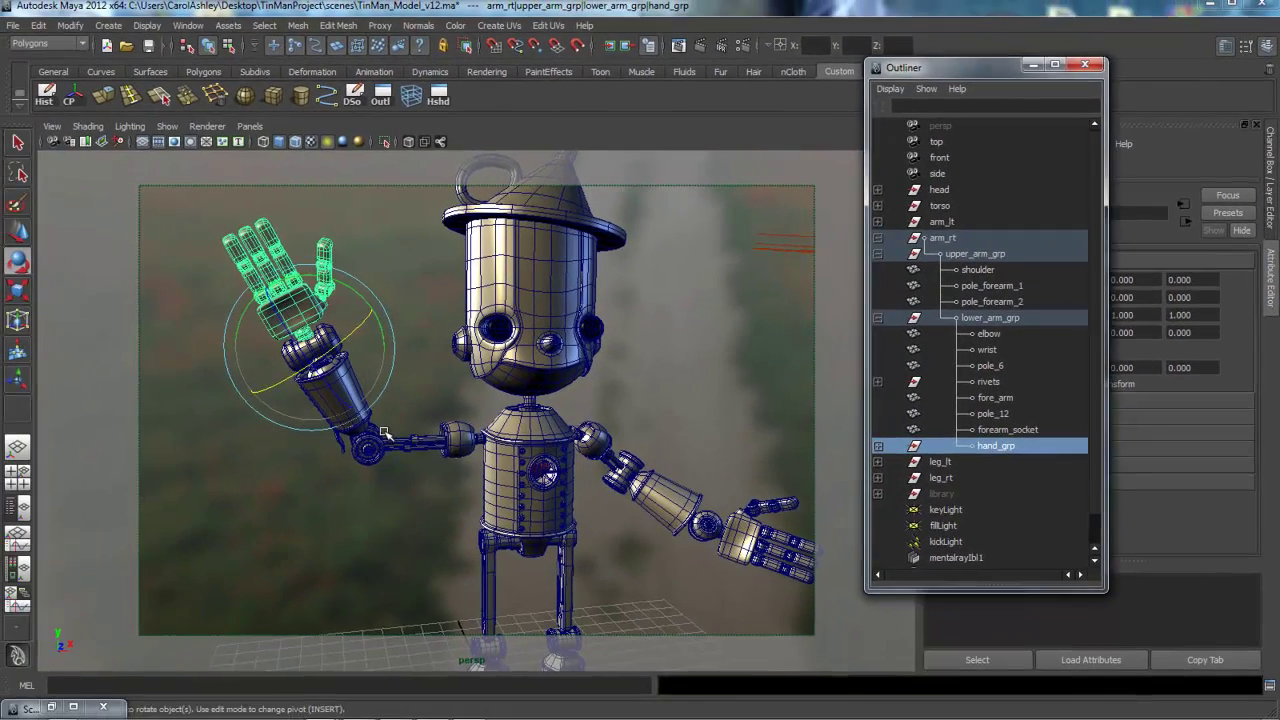
drag(131, 325, 136, 331)
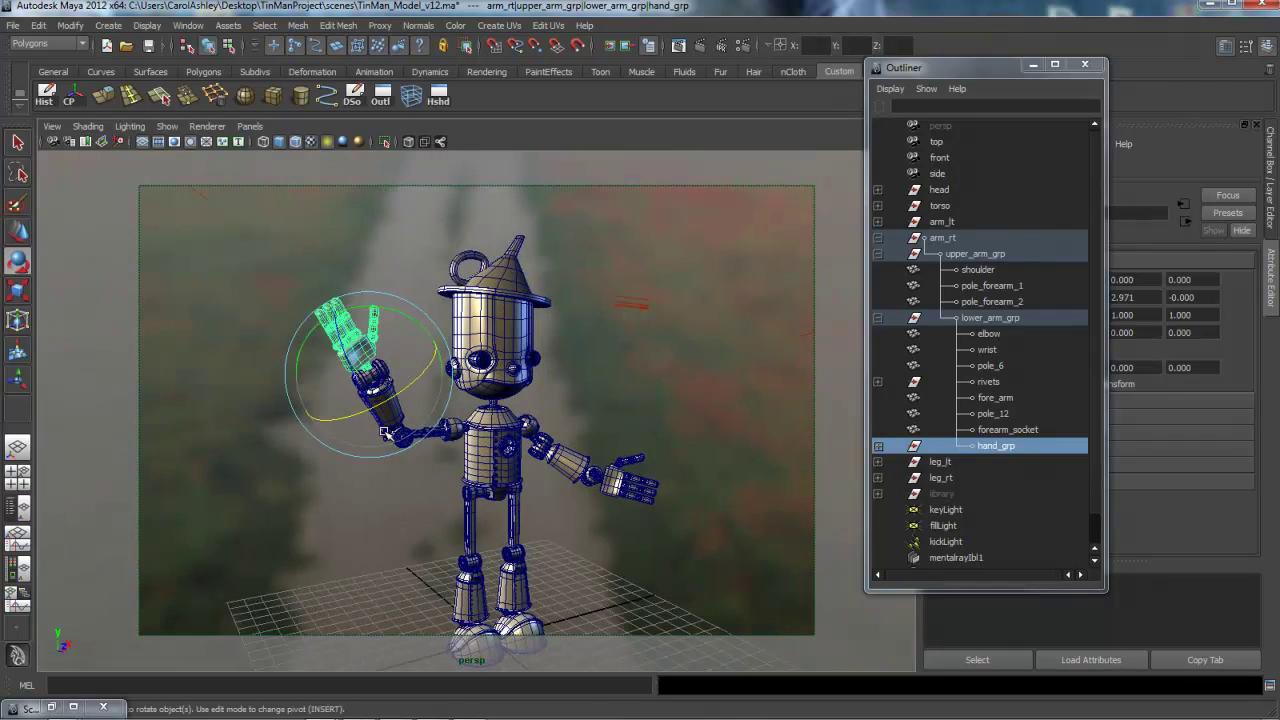
alt+middle_drag(384, 431, 386, 423)
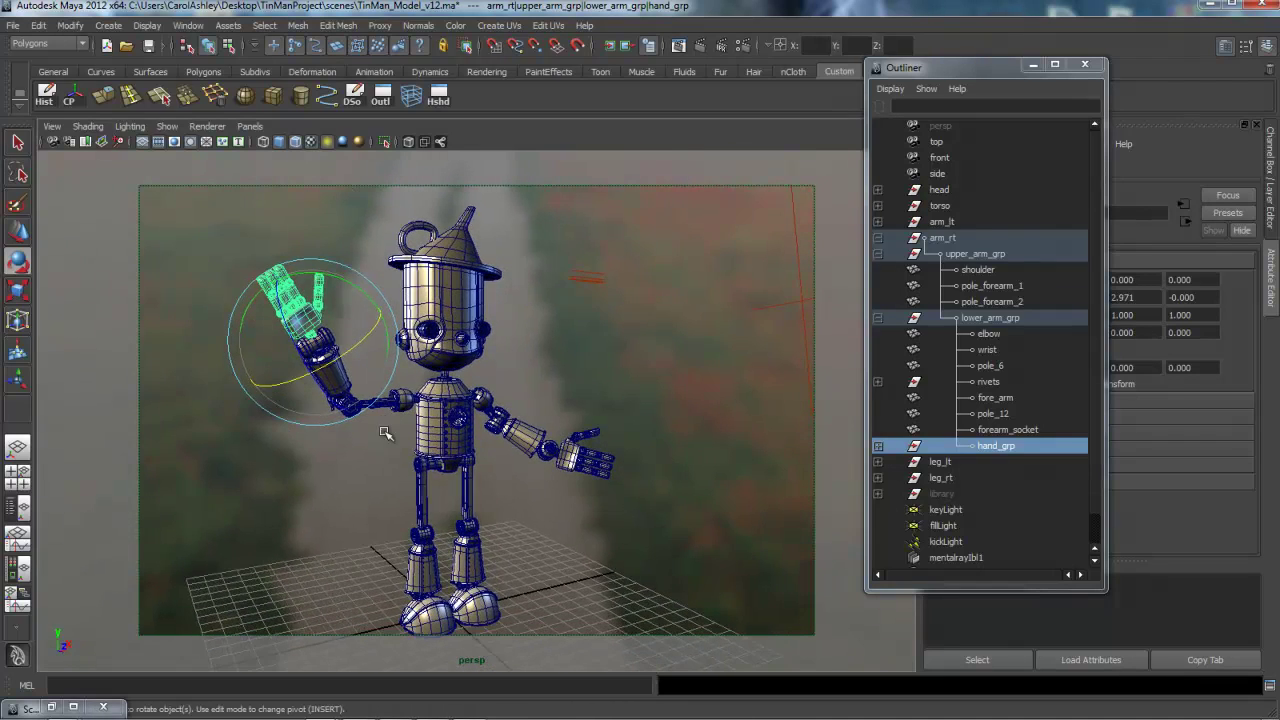
alt+right_drag(384, 431, 384, 431)
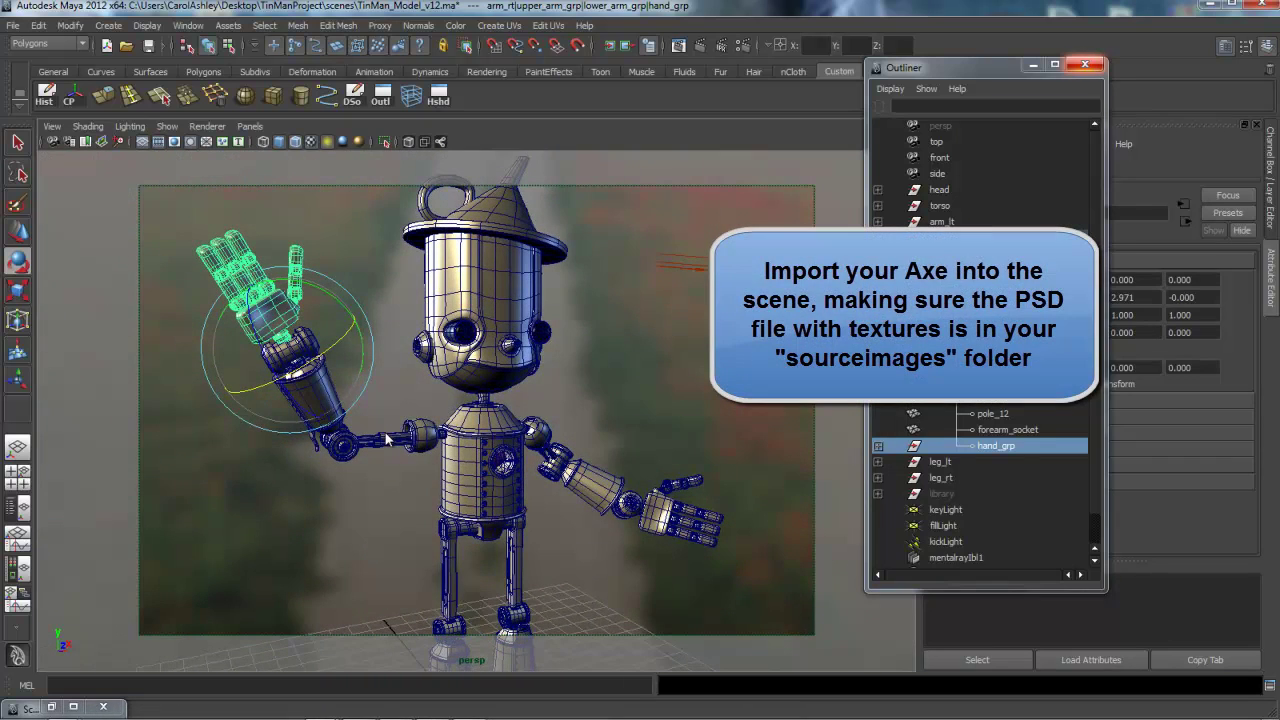
click(1084, 64)
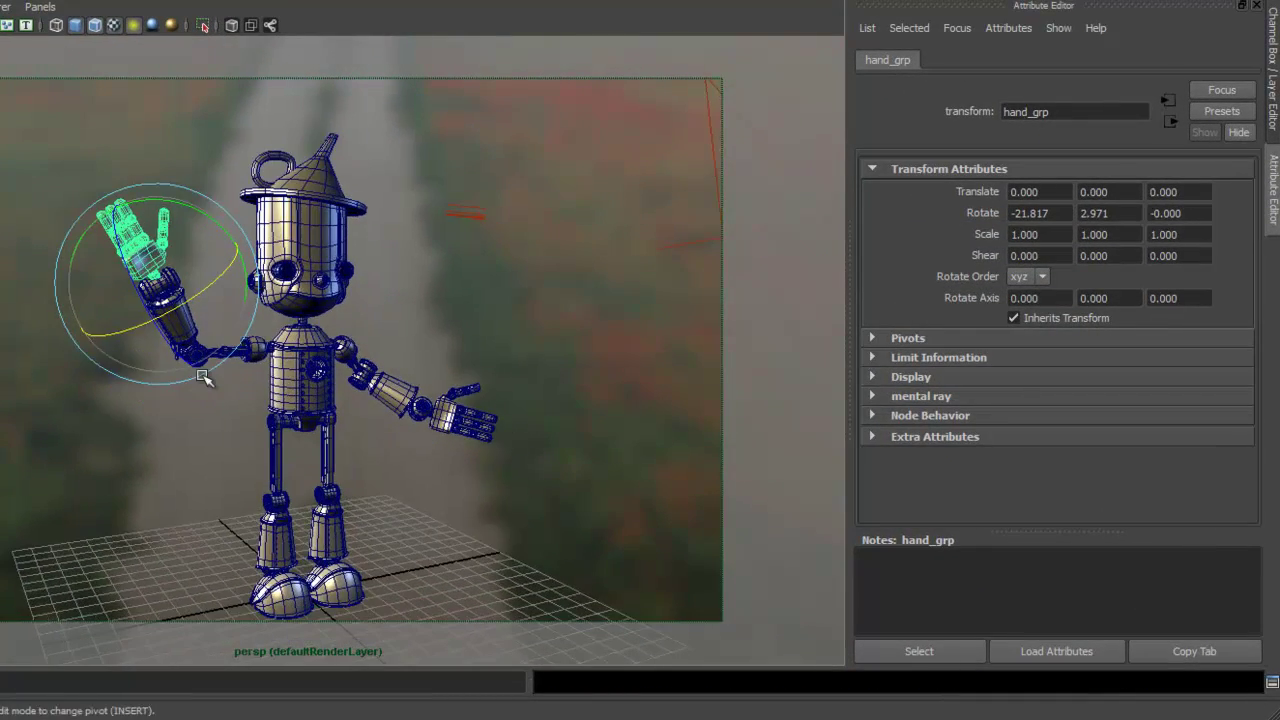
Step: Turn off Primary Visibility in the Render Stats of the image-based lighting sphere mentalrayIblShape1, and deselect it
click(204, 377)
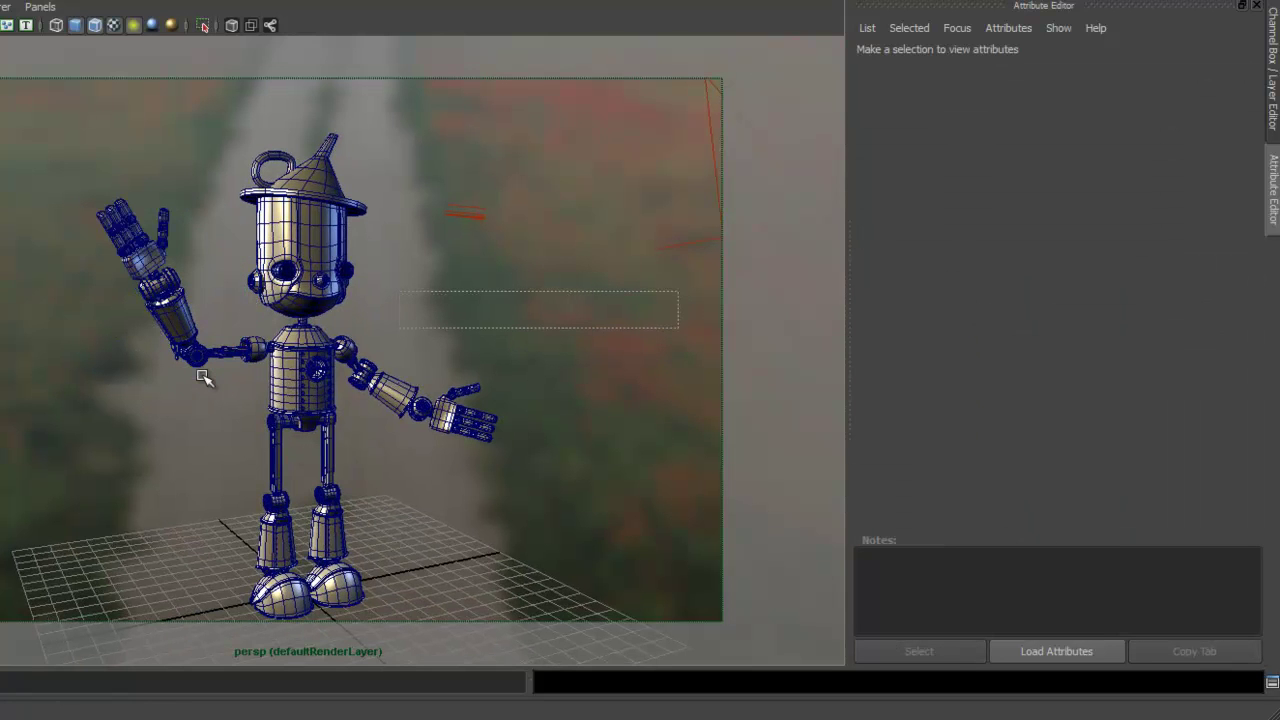
click(204, 377)
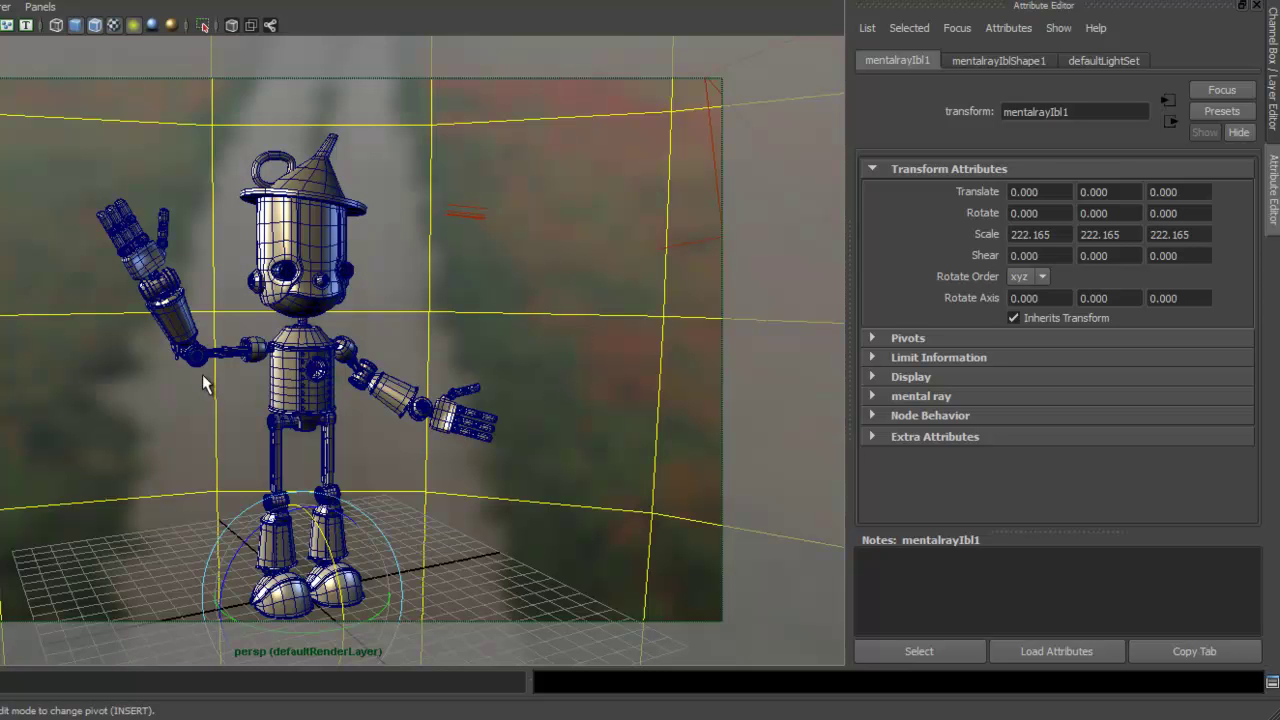
alt+middle_drag(203, 377, 203, 400)
alt+drag(185, 381, 203, 378)
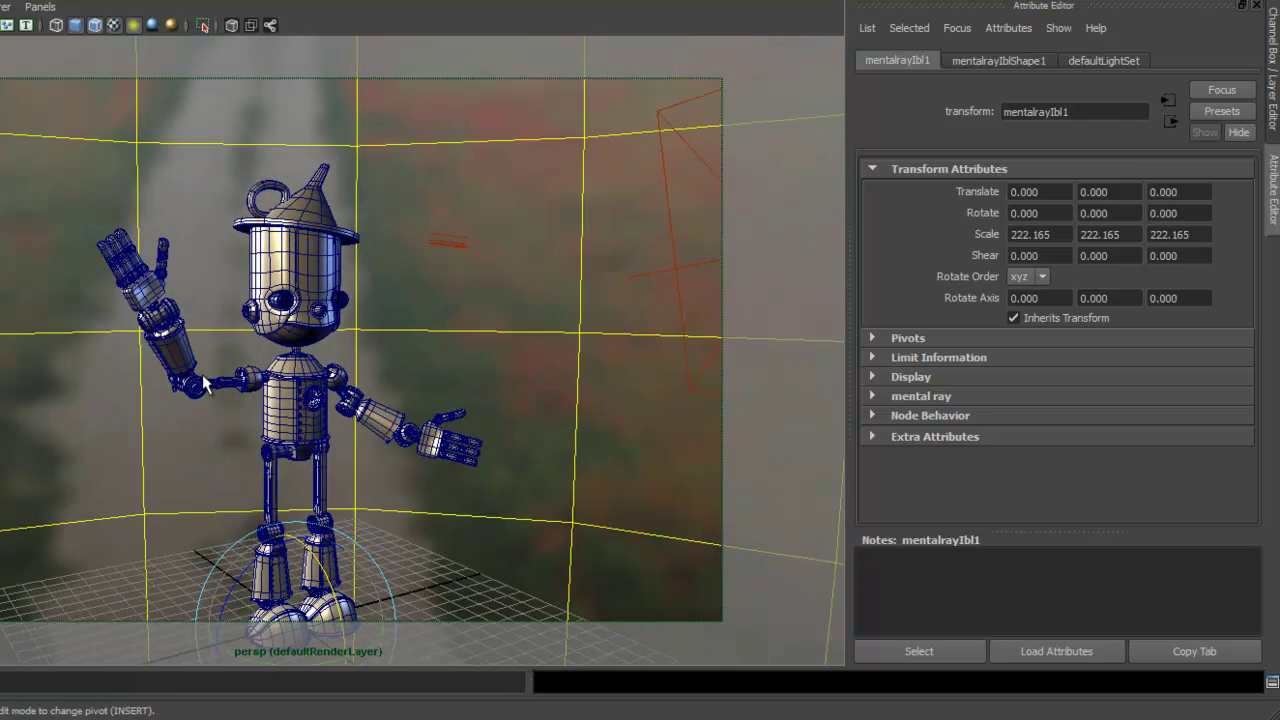
click(998, 61)
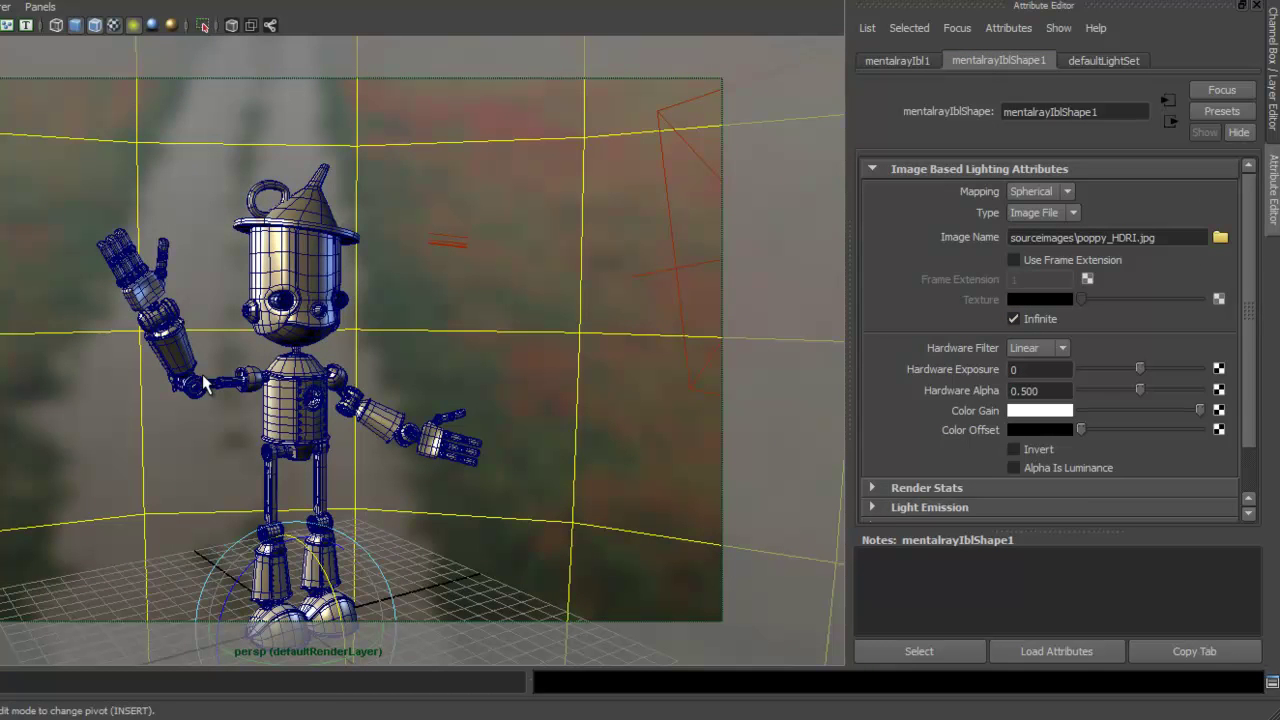
click(872, 487)
scroll(1050, 340, down, 7)
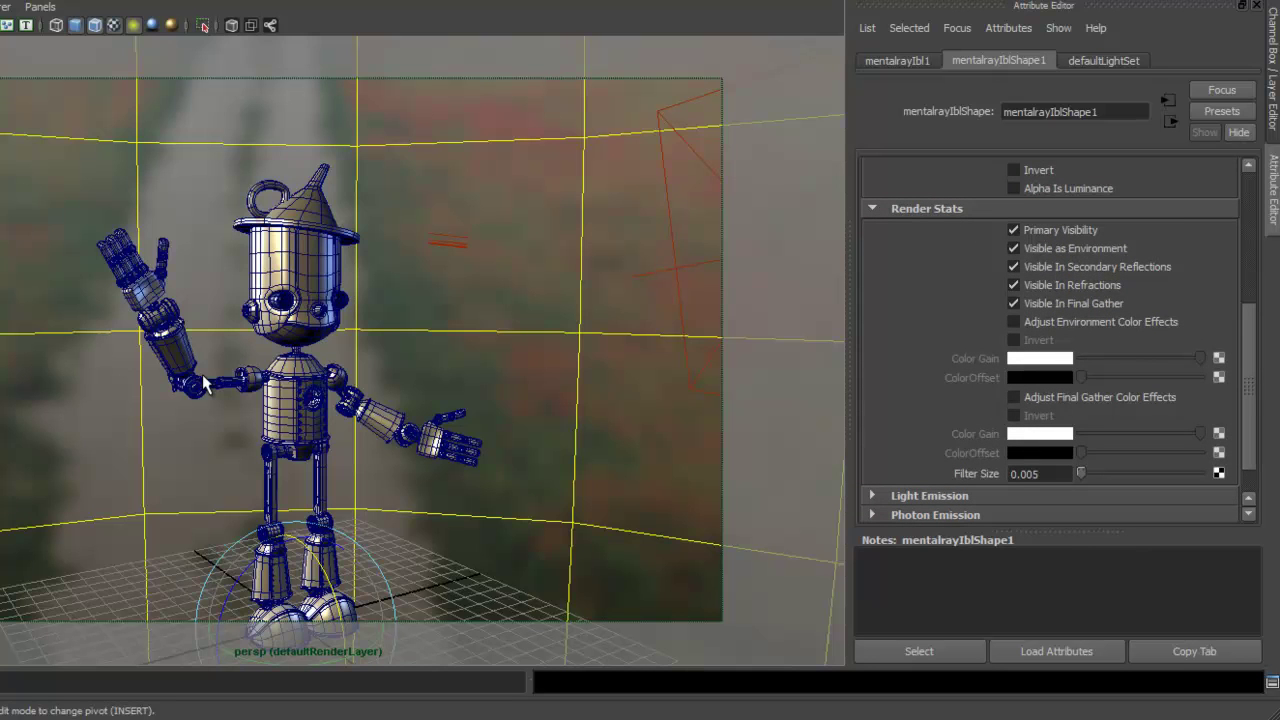
scroll(1050, 340, up, 1)
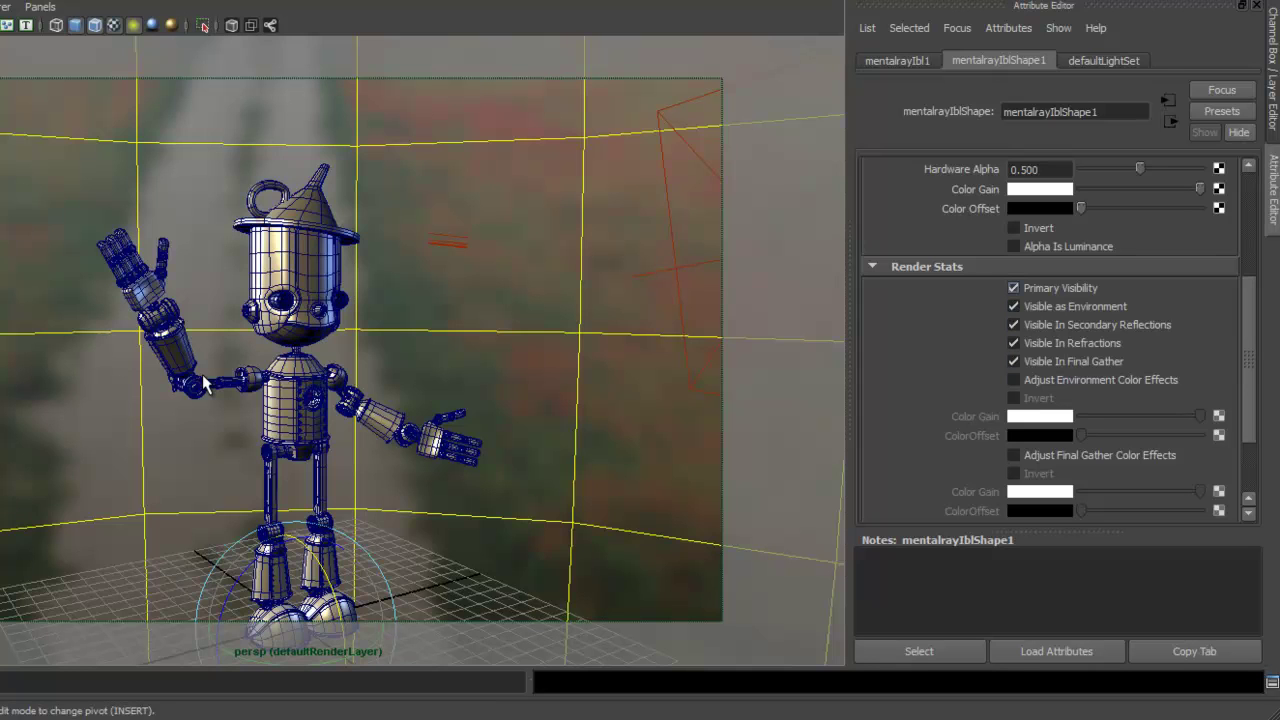
click(1014, 288)
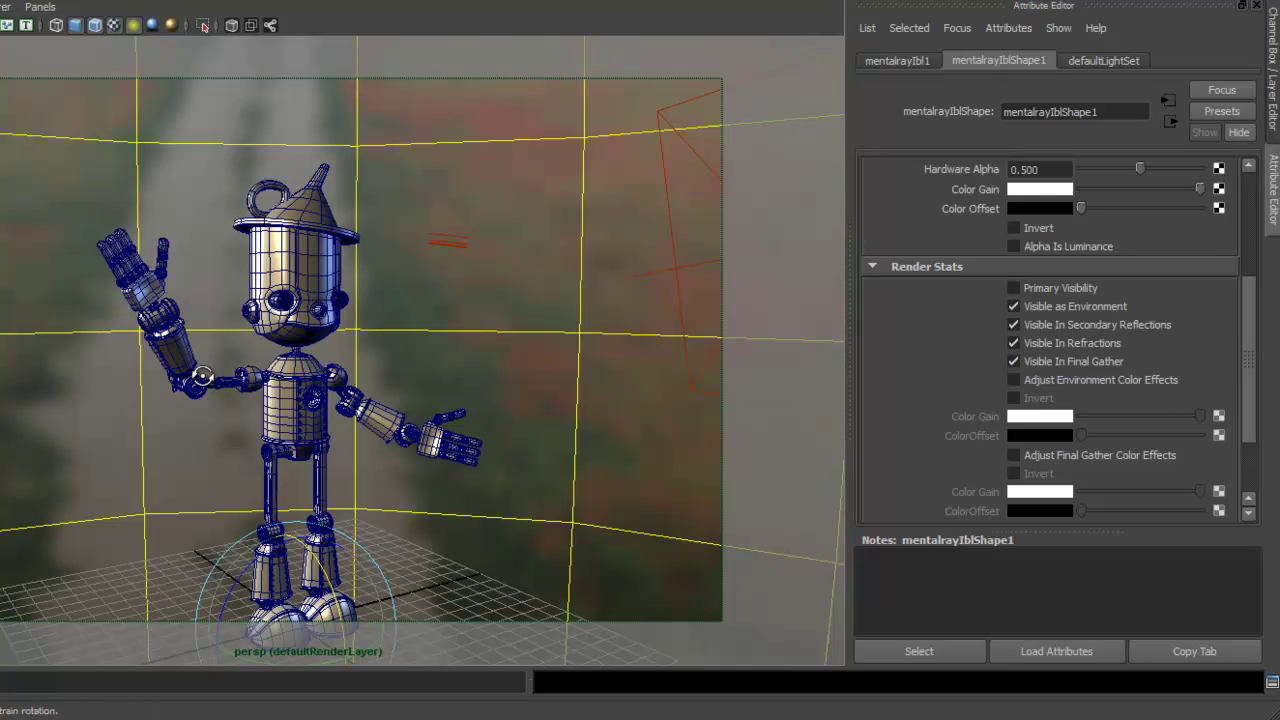
scroll(201, 376, down, 4)
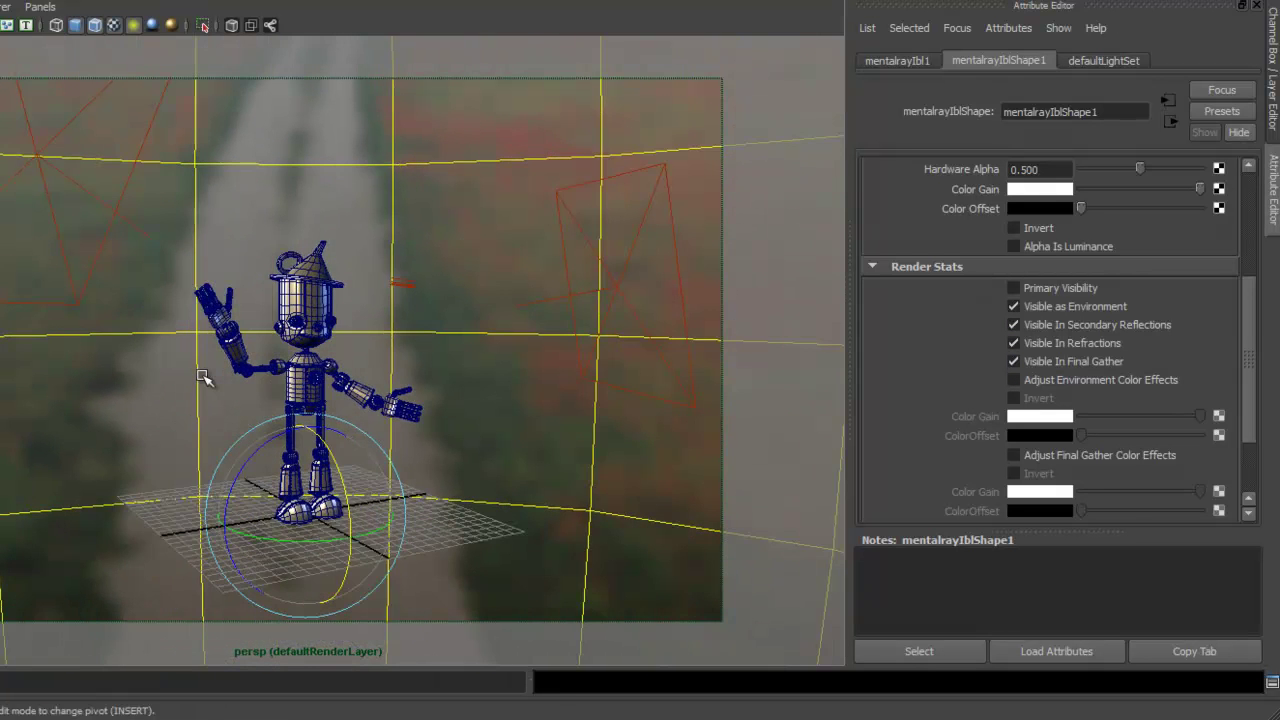
click(201, 376)
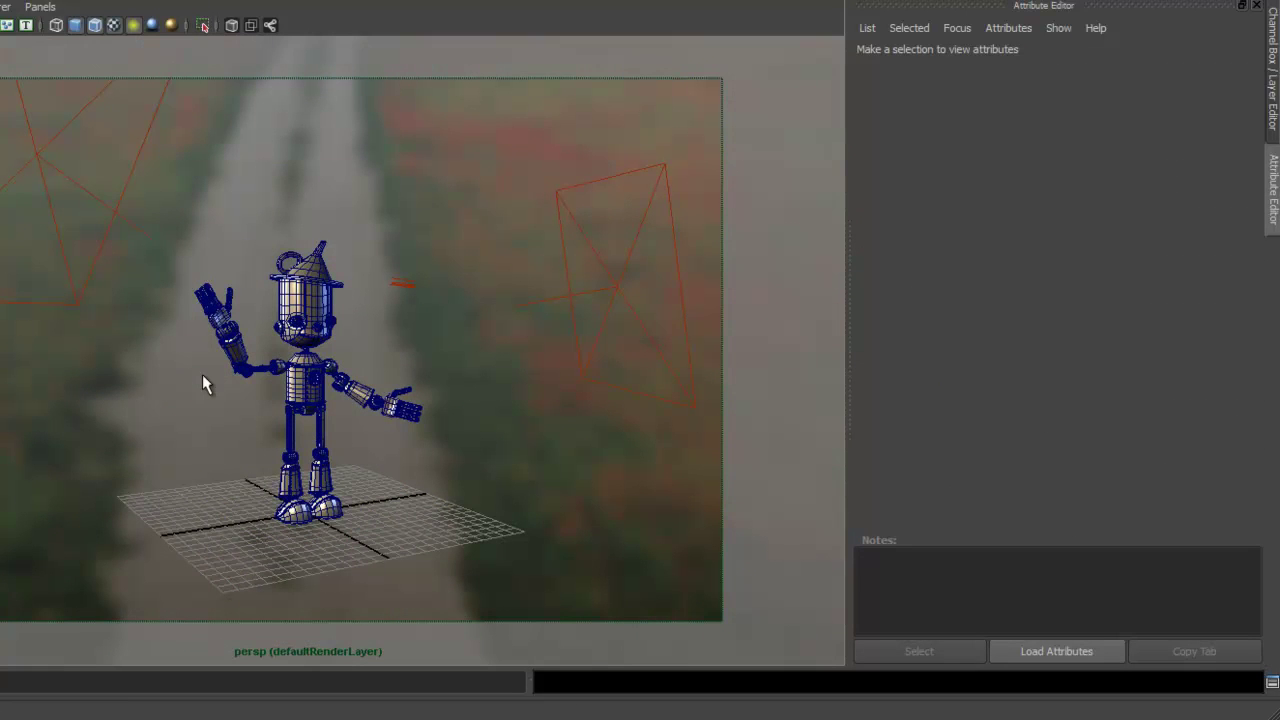
Step: Make two copies of the masterLayer render layer
key(ctrl+a)
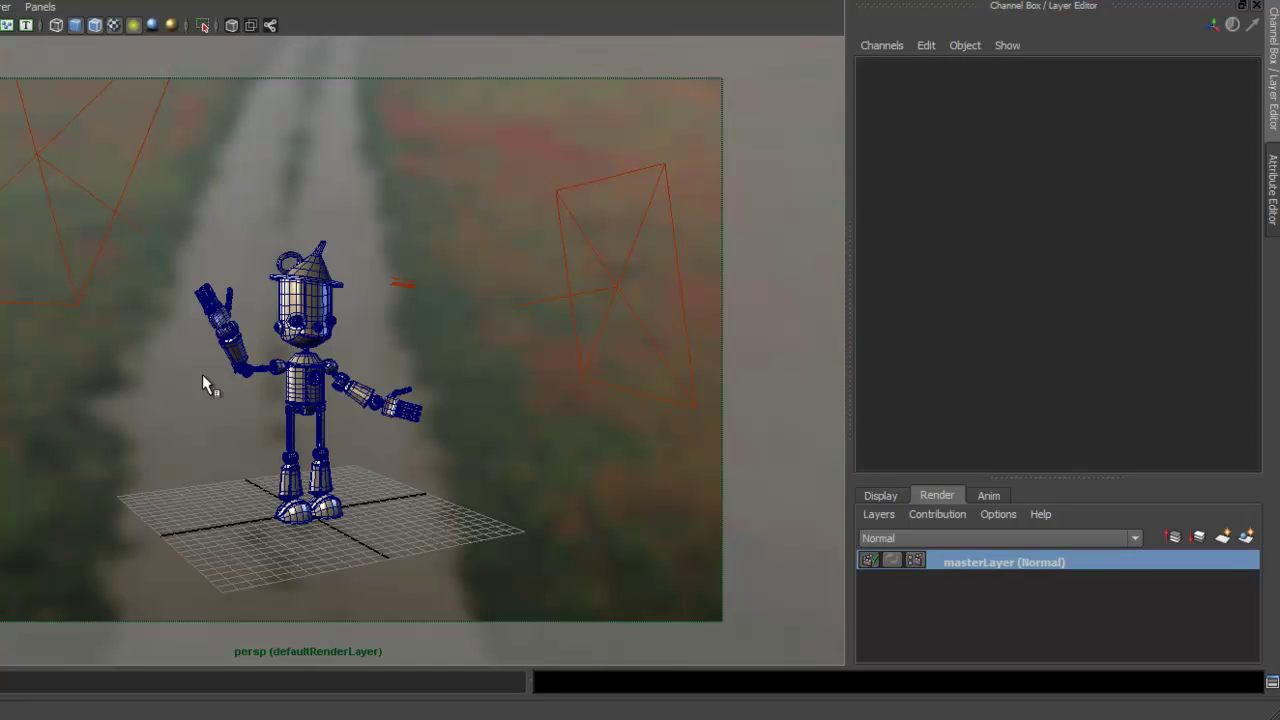
drag(1058, 478, 1058, 323)
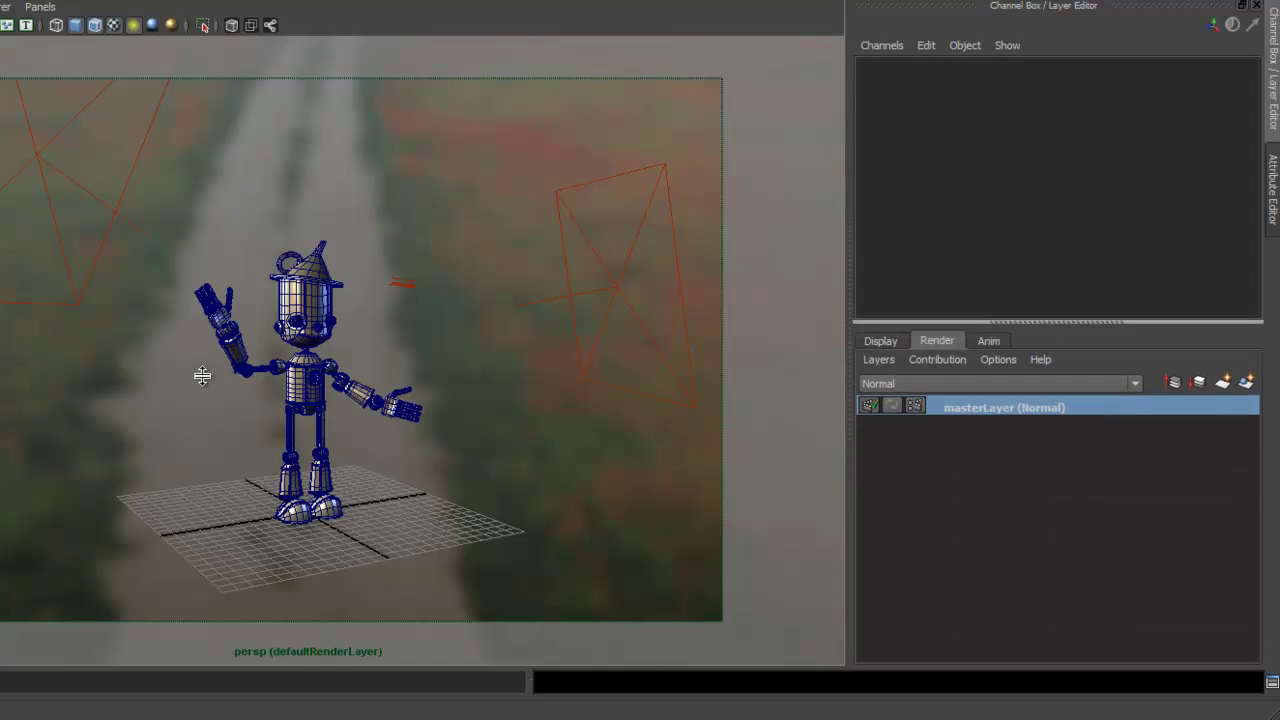
right_click(973, 409)
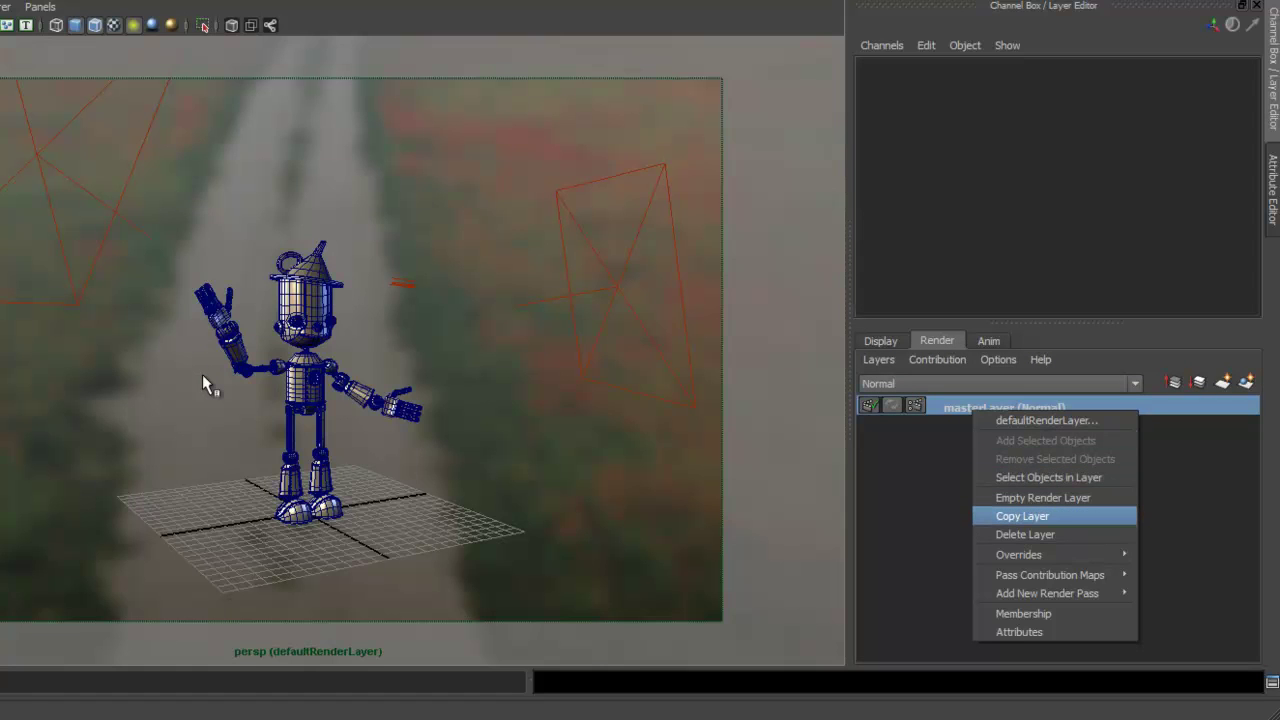
click(1022, 515)
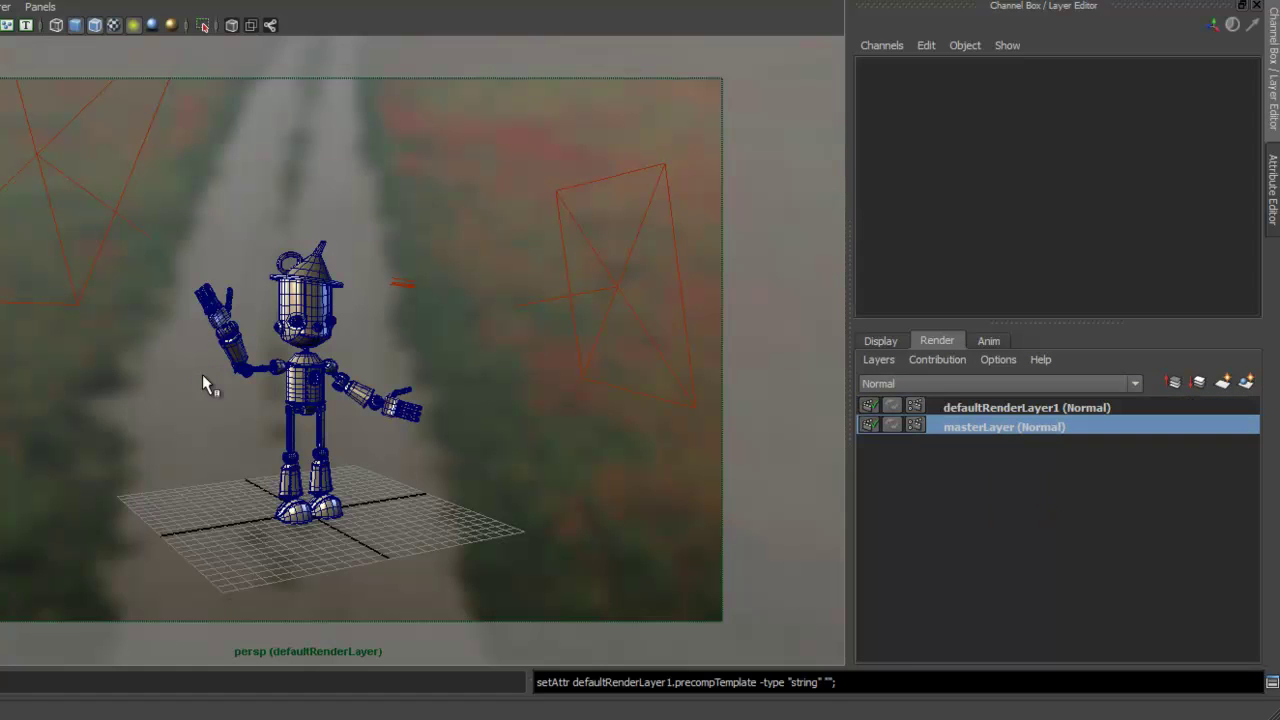
right_click(1001, 426)
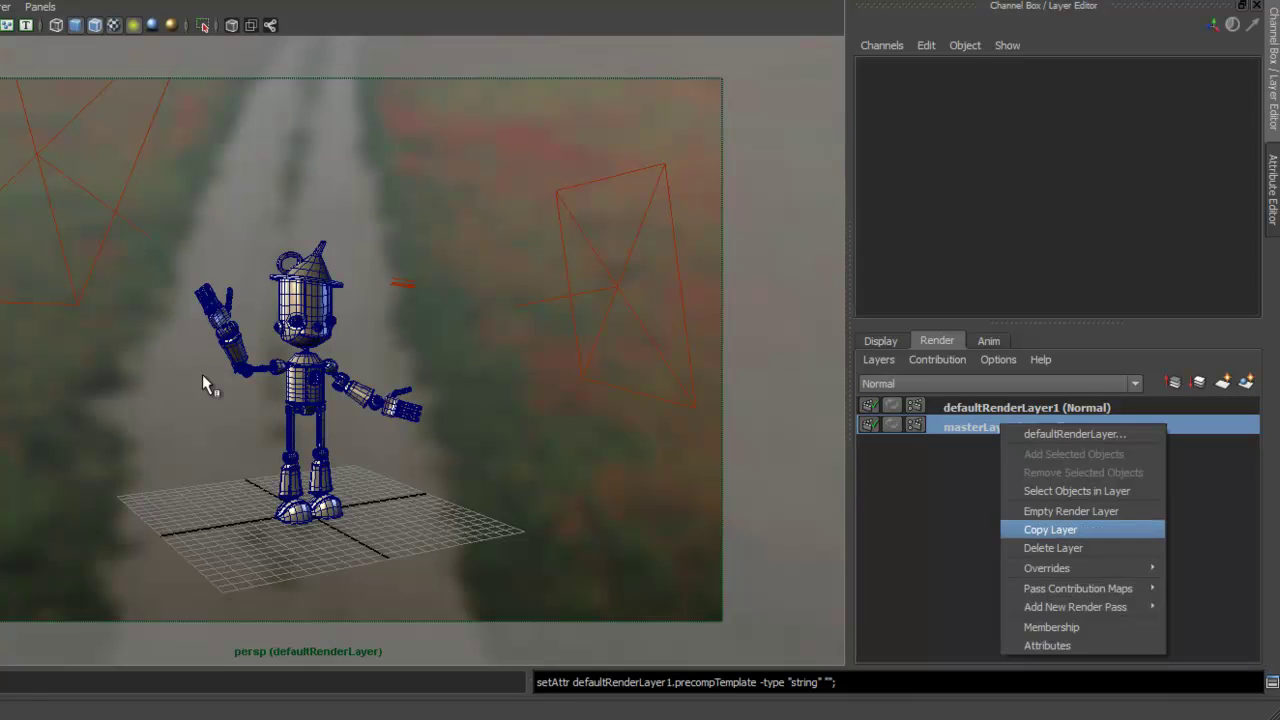
click(1050, 529)
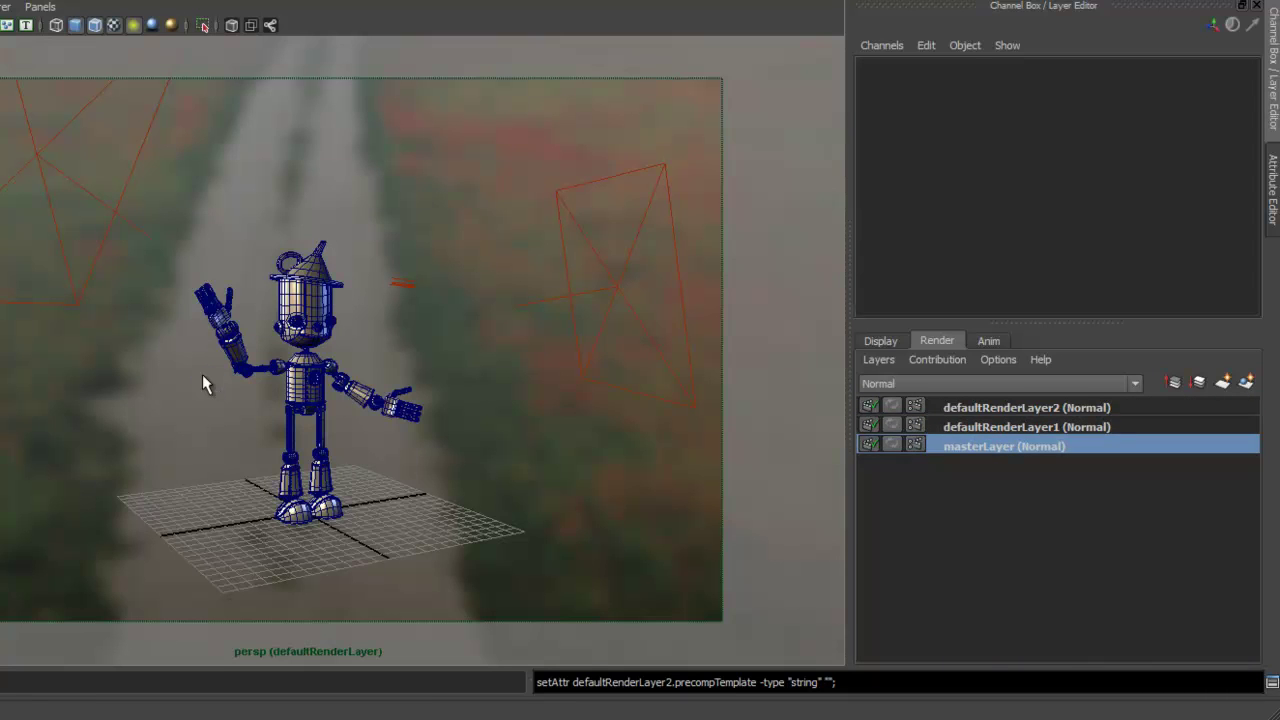
Step: Rename the first copied render layer reflectionLayer and the second one occlusionLayer
double_click(1027, 426)
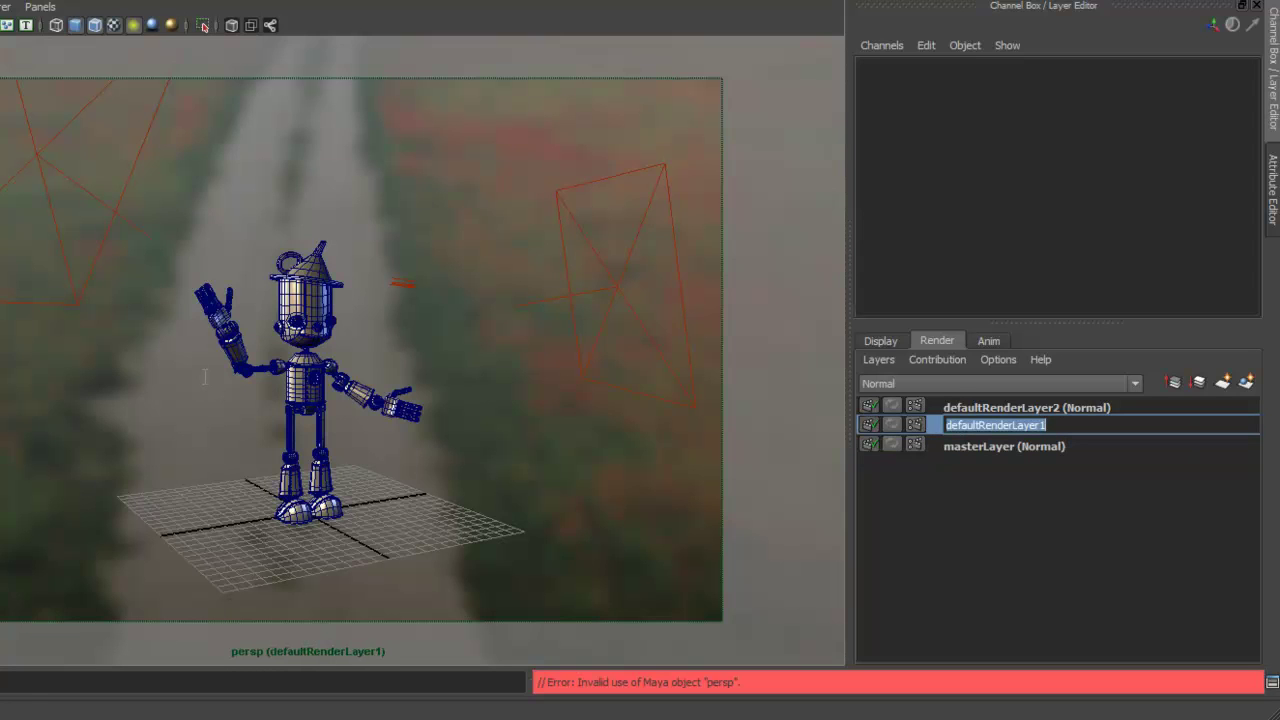
text(reflectionLayer)
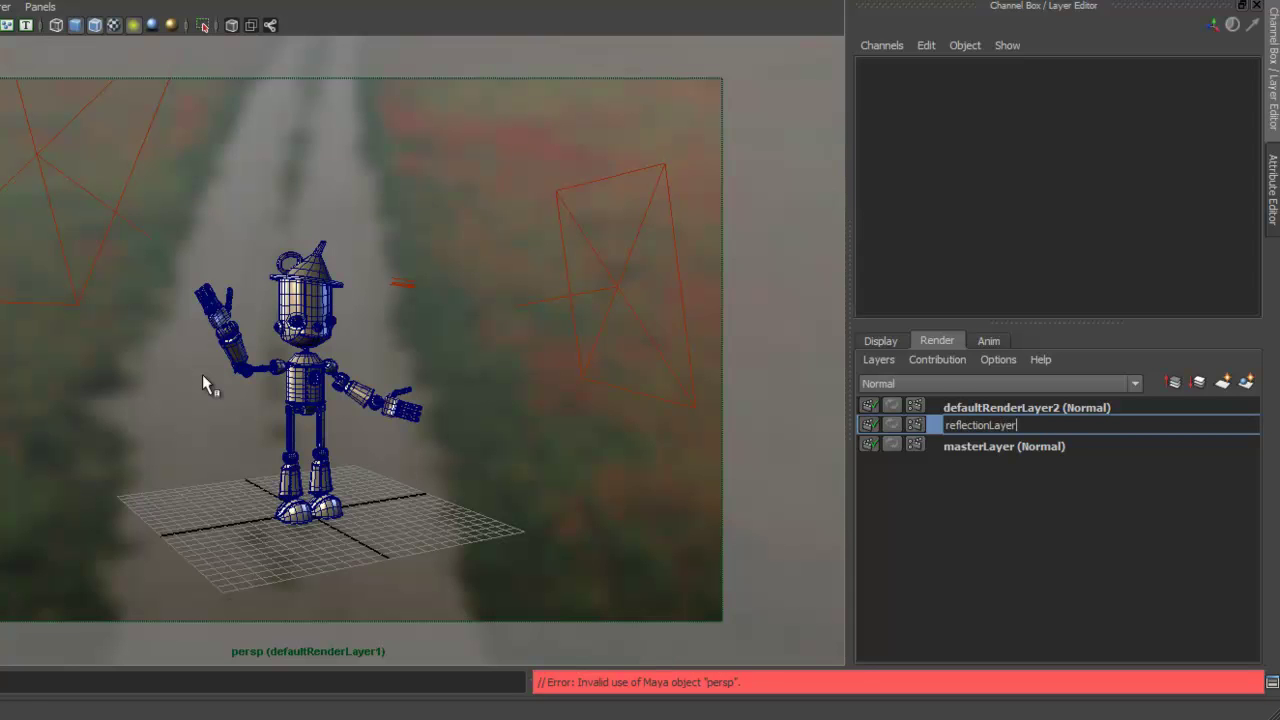
key(Return)
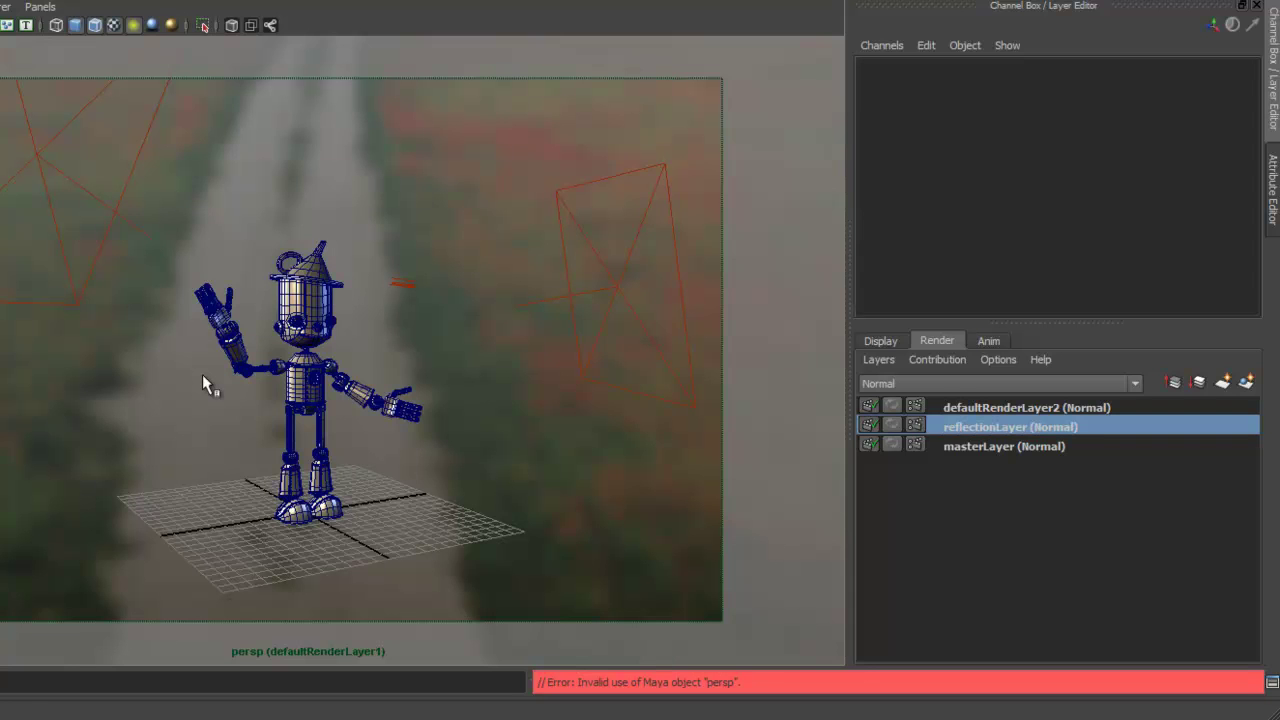
double_click(1027, 407)
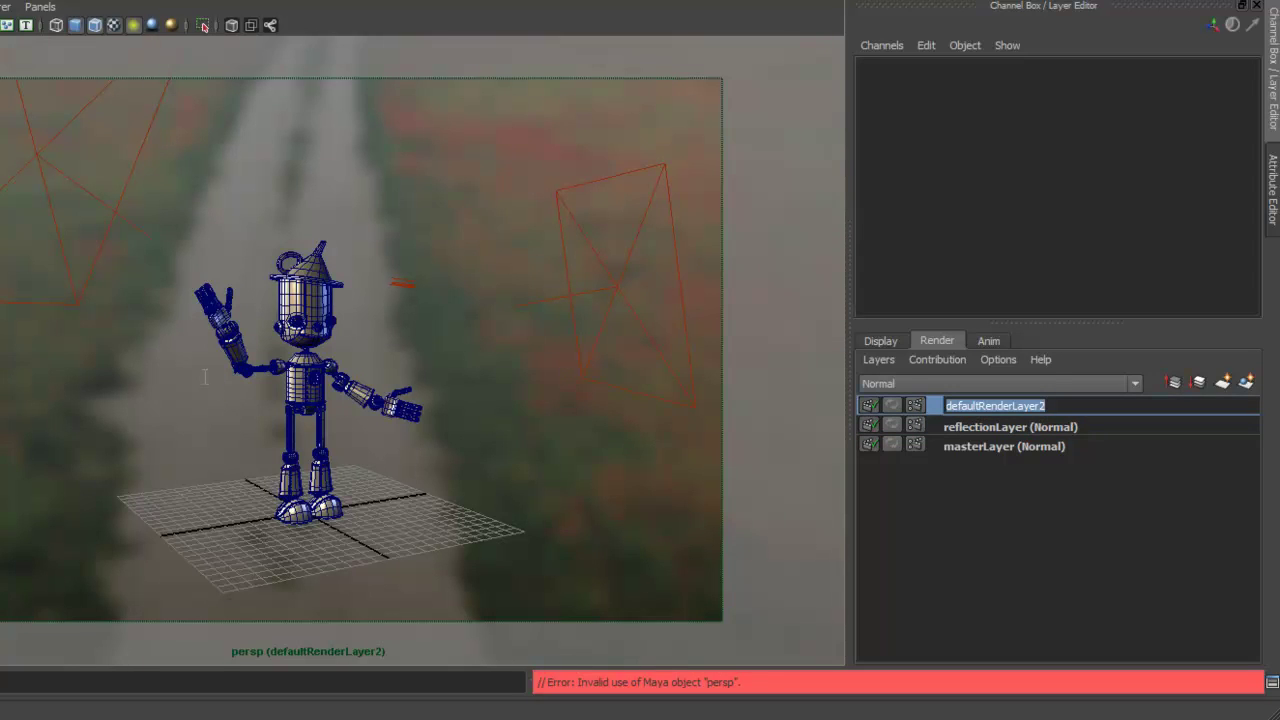
text(occ)
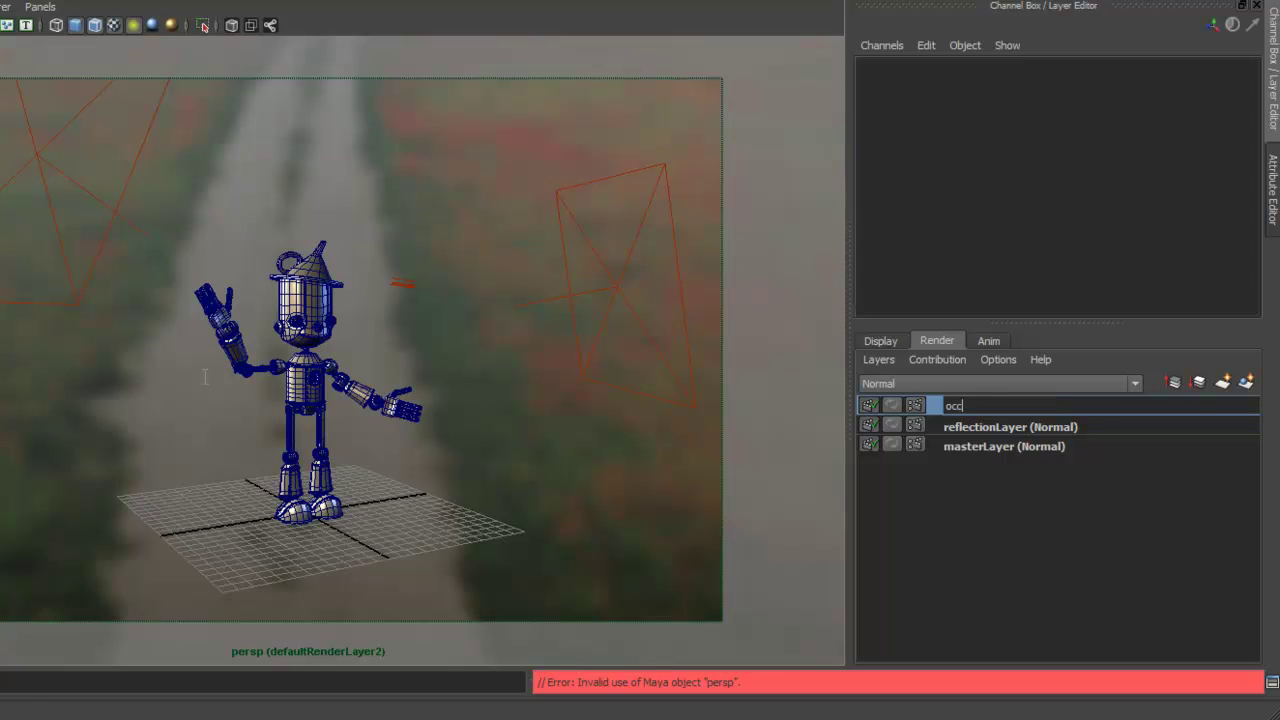
text(lusionLayer)
key(Return)
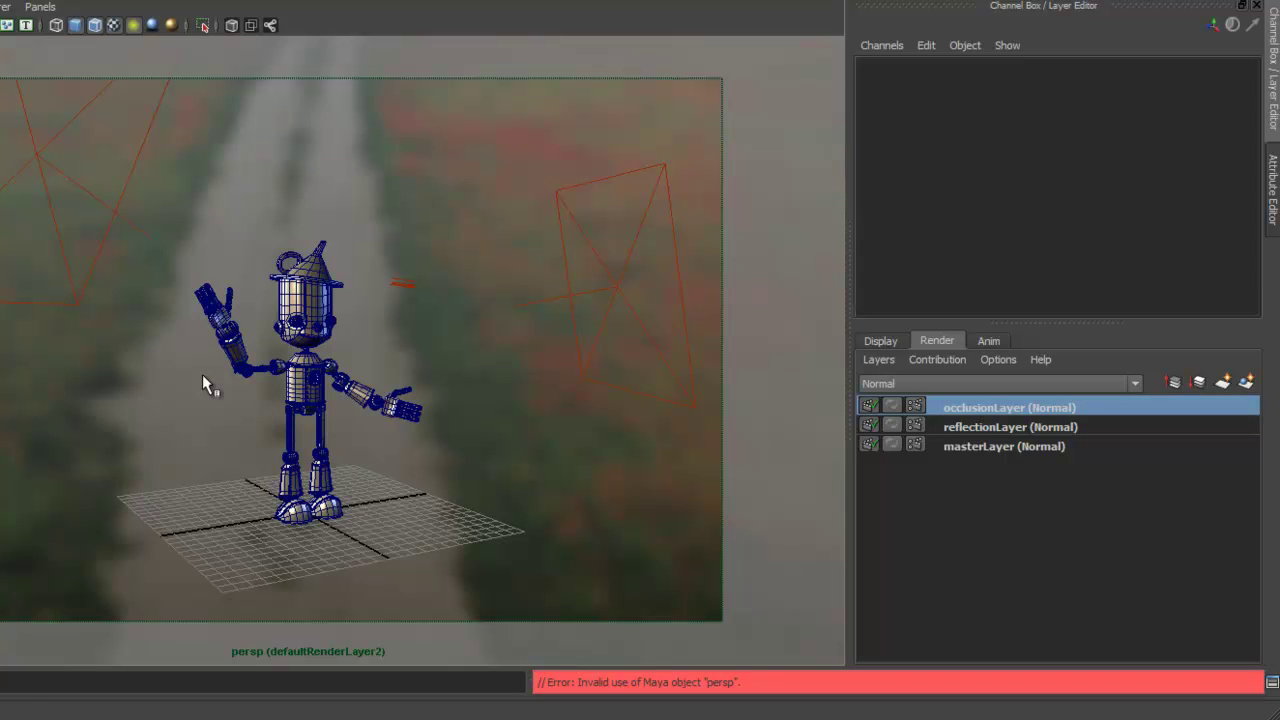
Step: Make reflectionLayer the active render layer and select all of the tin man's geometry, leaving kickLight out of the selection
key(ctrl+z)
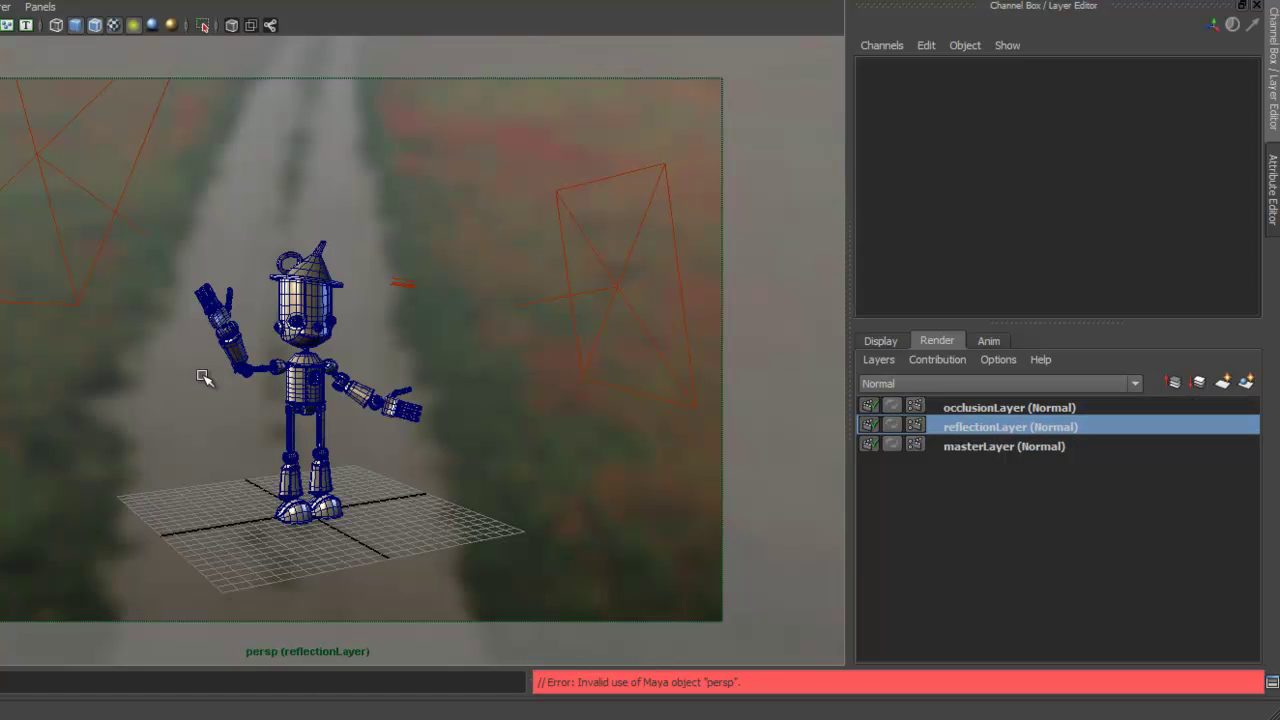
scroll(204, 377, up, 10)
scroll(204, 377, down, 5)
drag(93, 123, 510, 604)
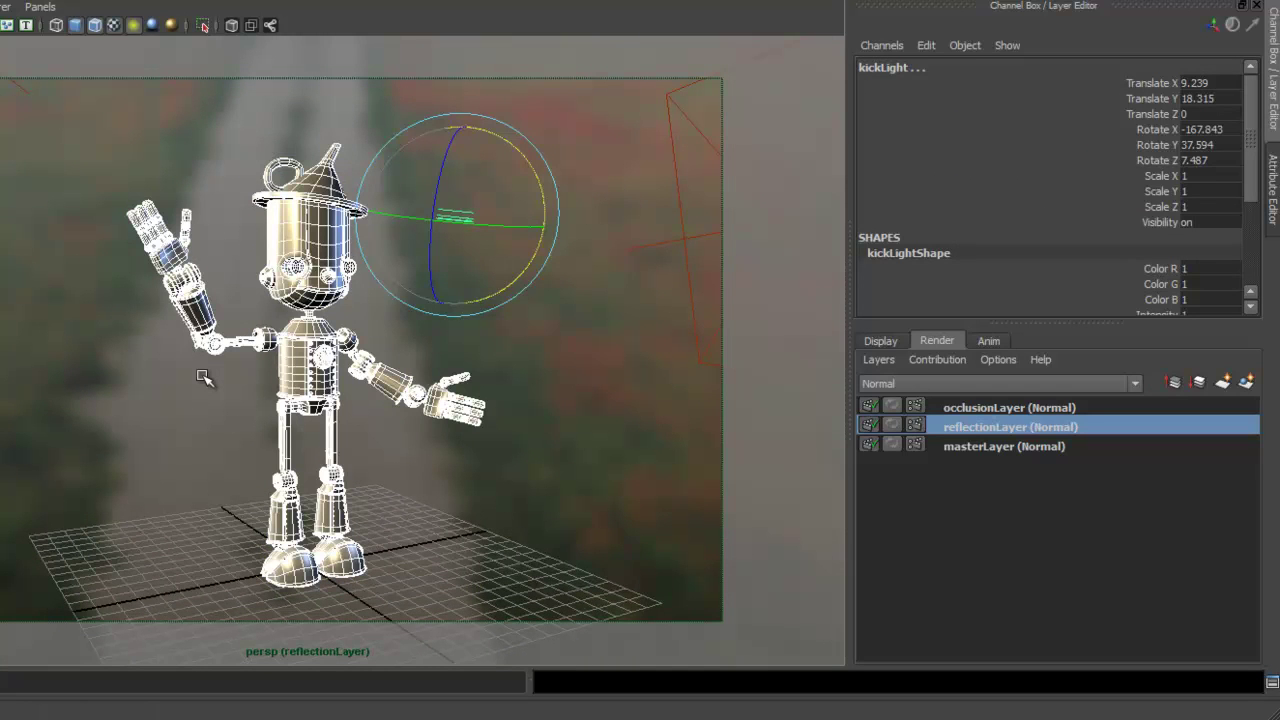
key(ctrl+z)
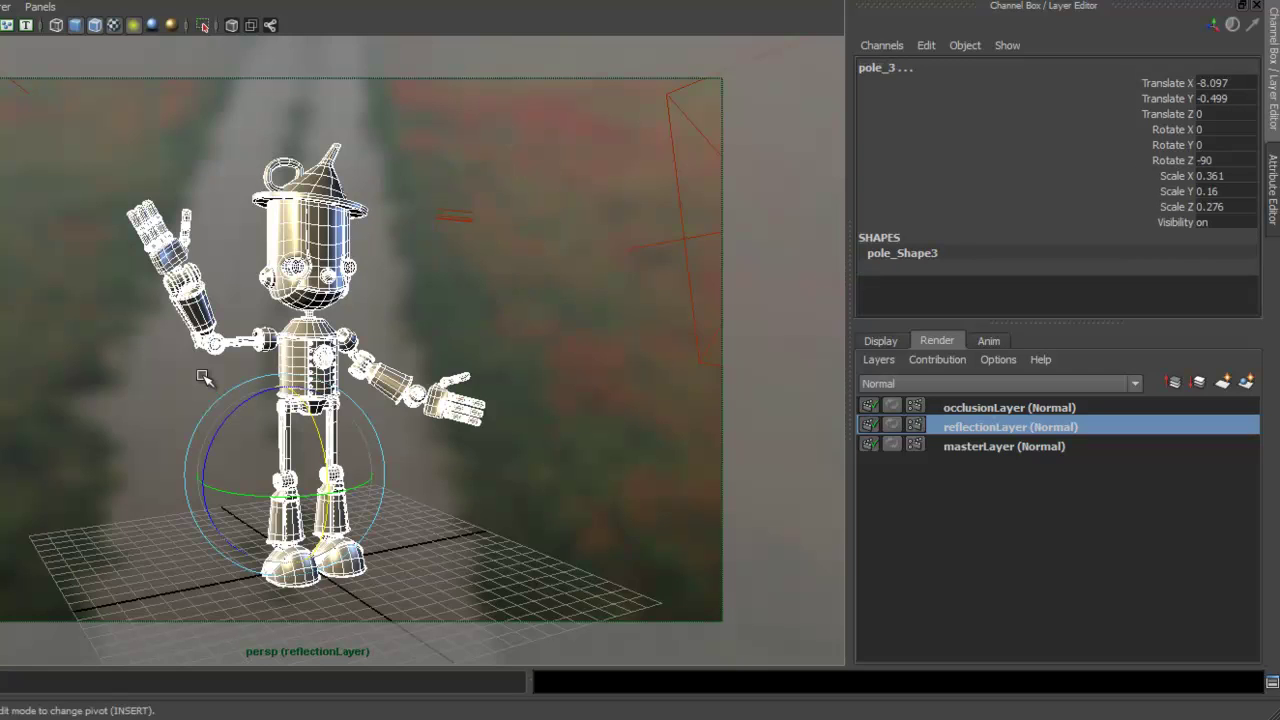
Step: Remove both of the tin man's eyes from the selection
scroll(204, 377, up, 10)
scroll(201, 378, up, 2)
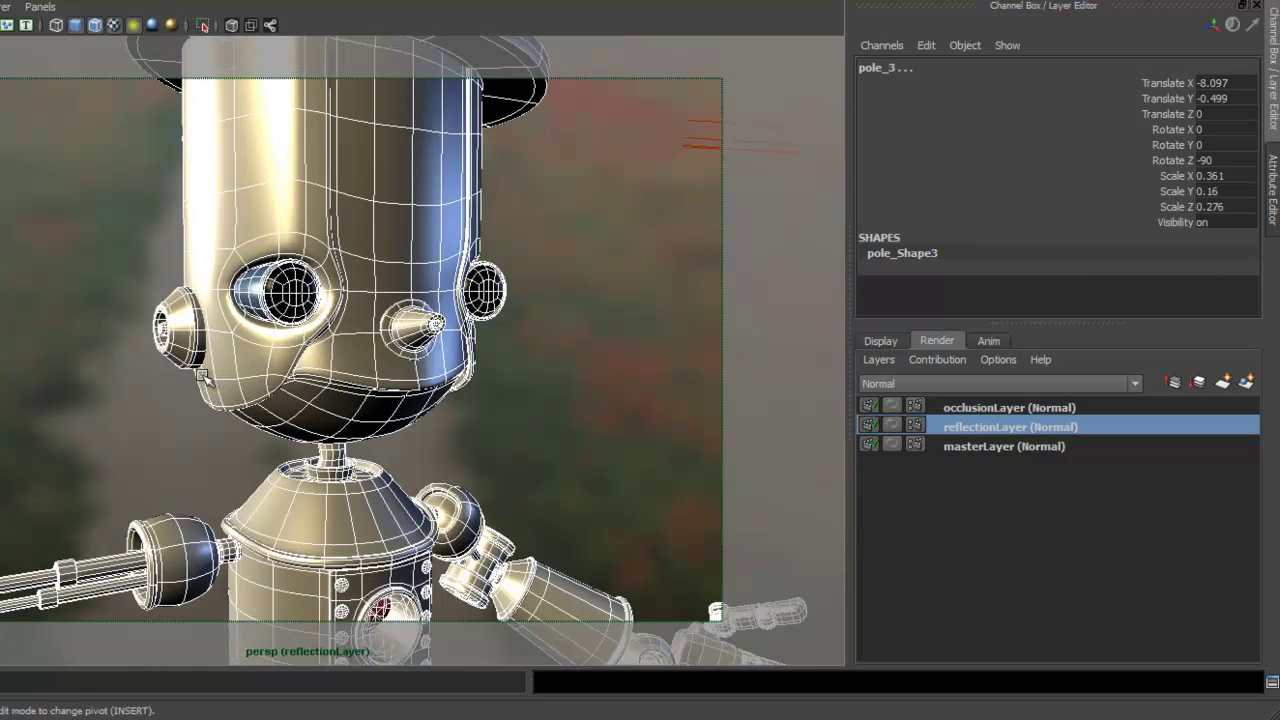
key(ctrl+z)
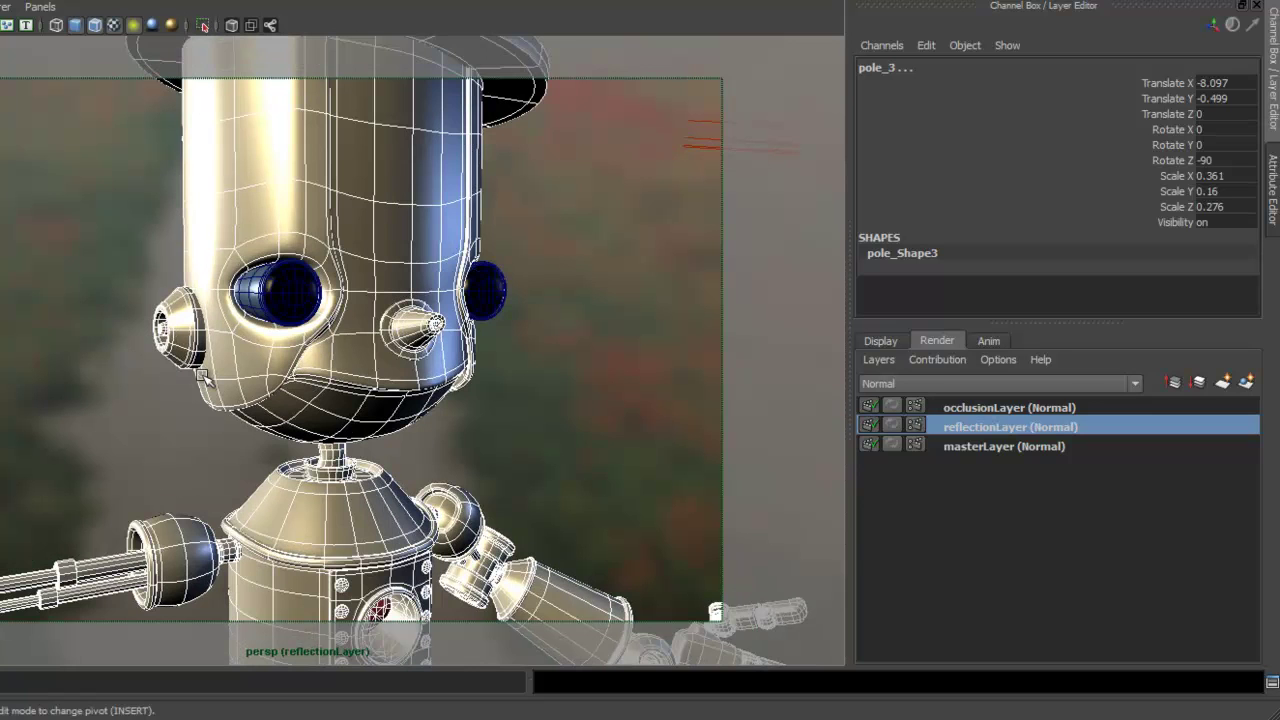
scroll(201, 376, down, 3)
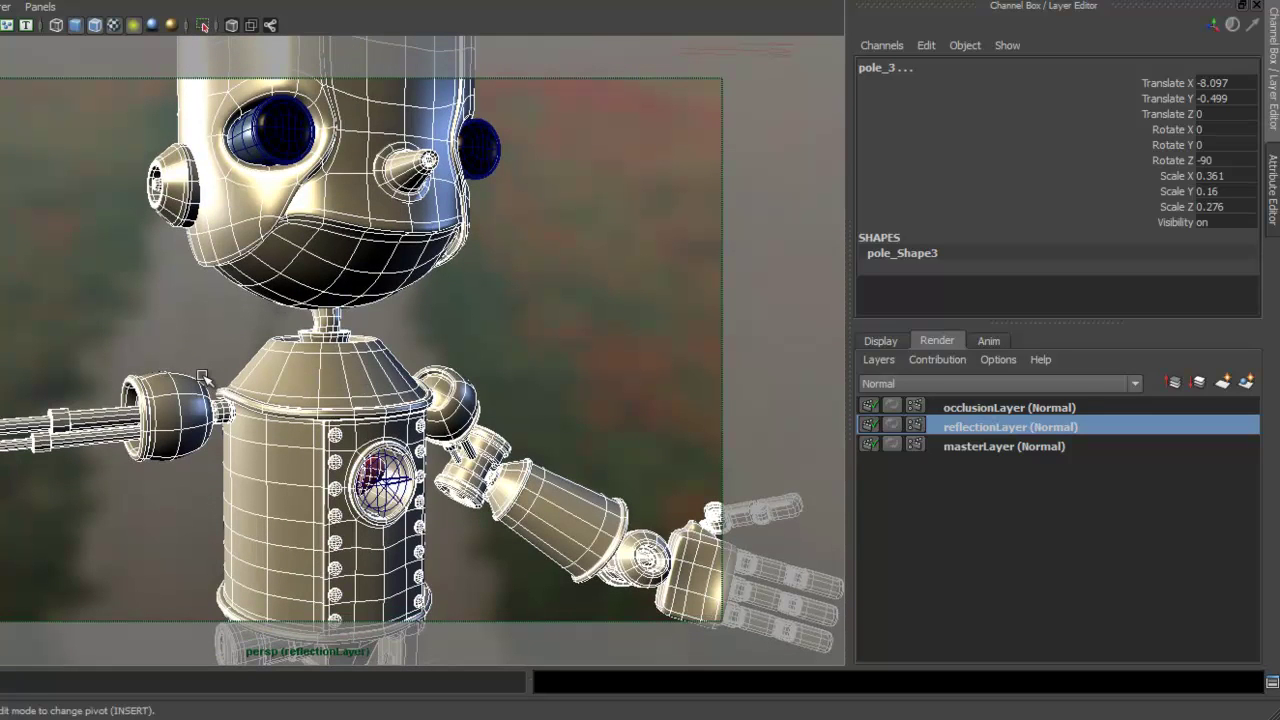
scroll(202, 376, up, 5)
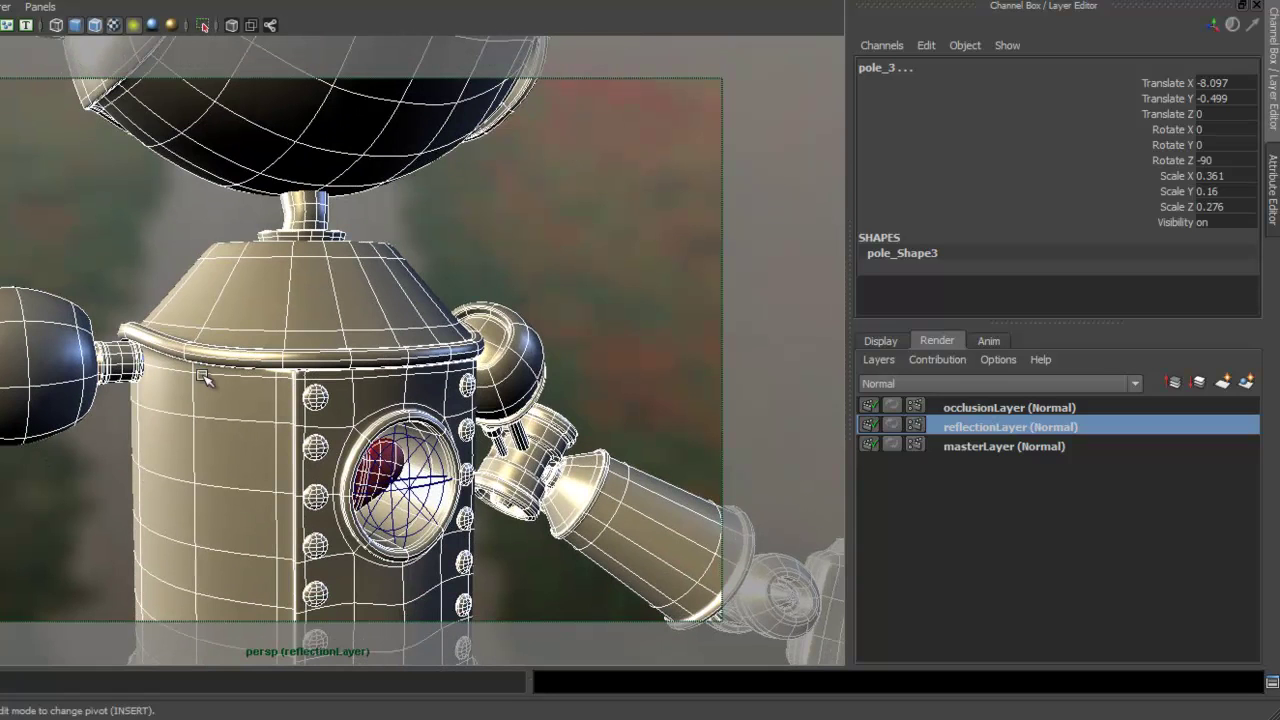
Step: Open the Outliner and take the heart out of the selection, keeping the metal body parts selected
key(shift+o)
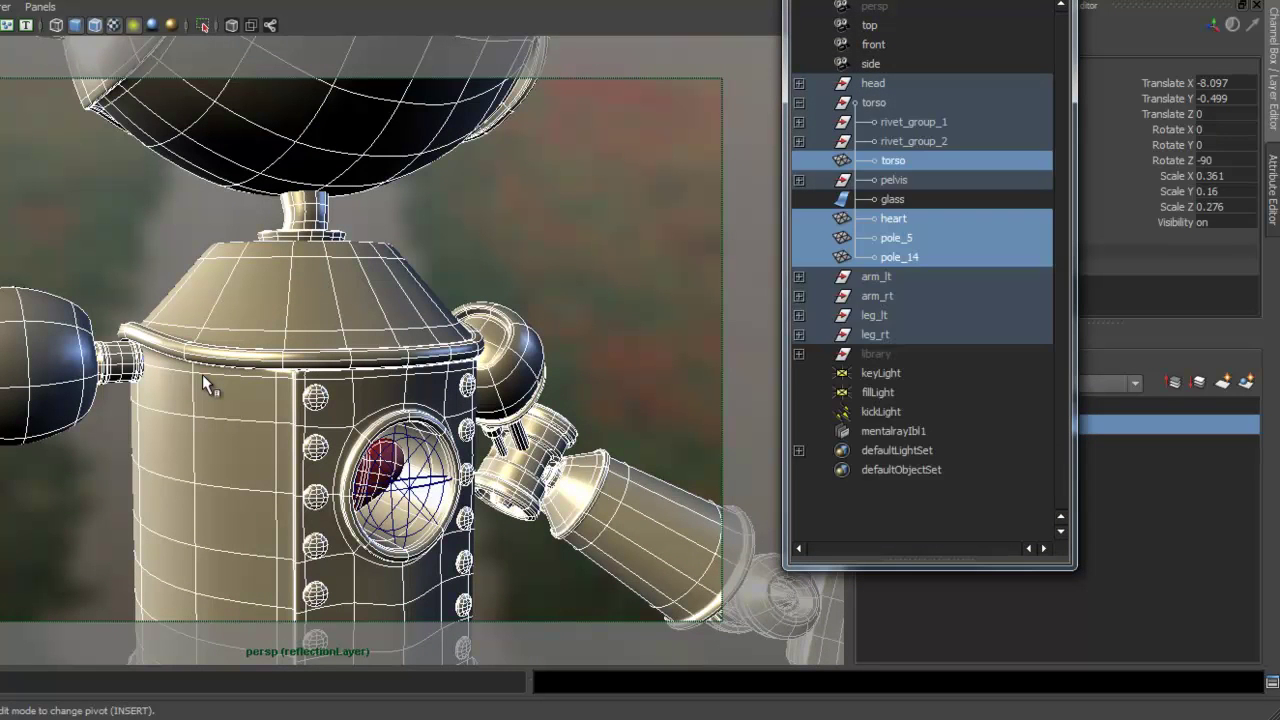
key(ctrl+z)
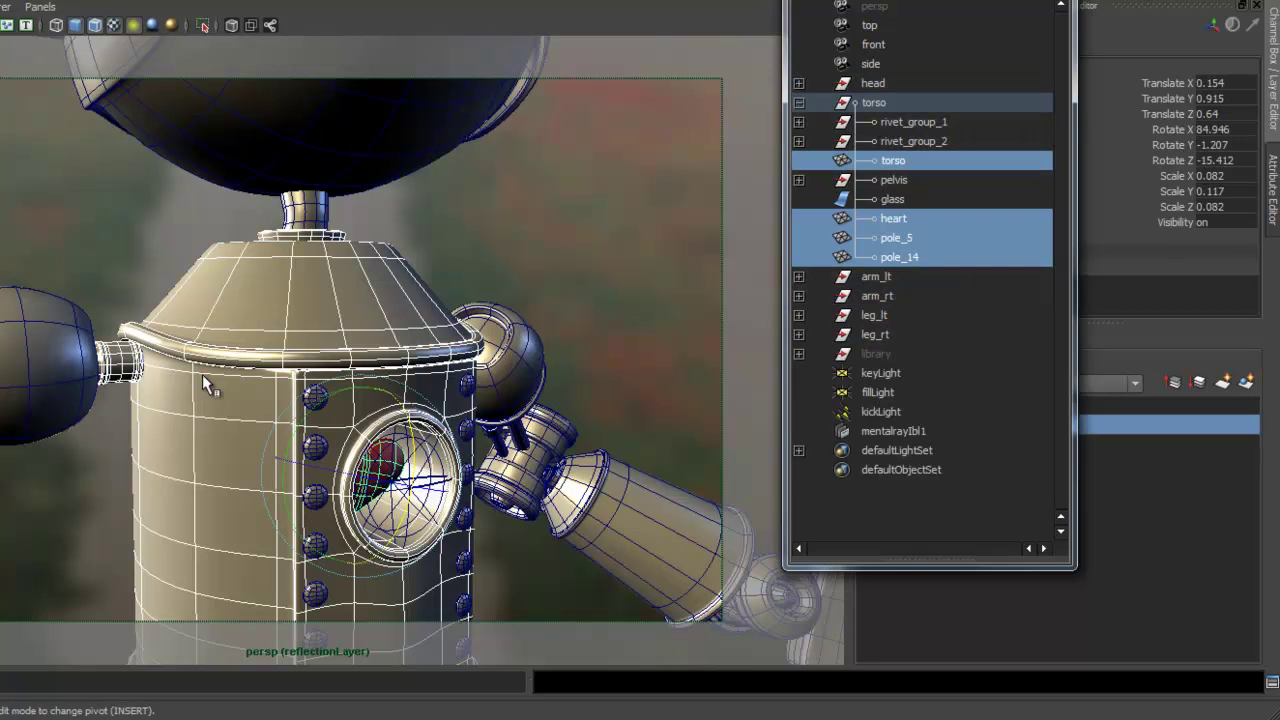
key(ctrl+z)
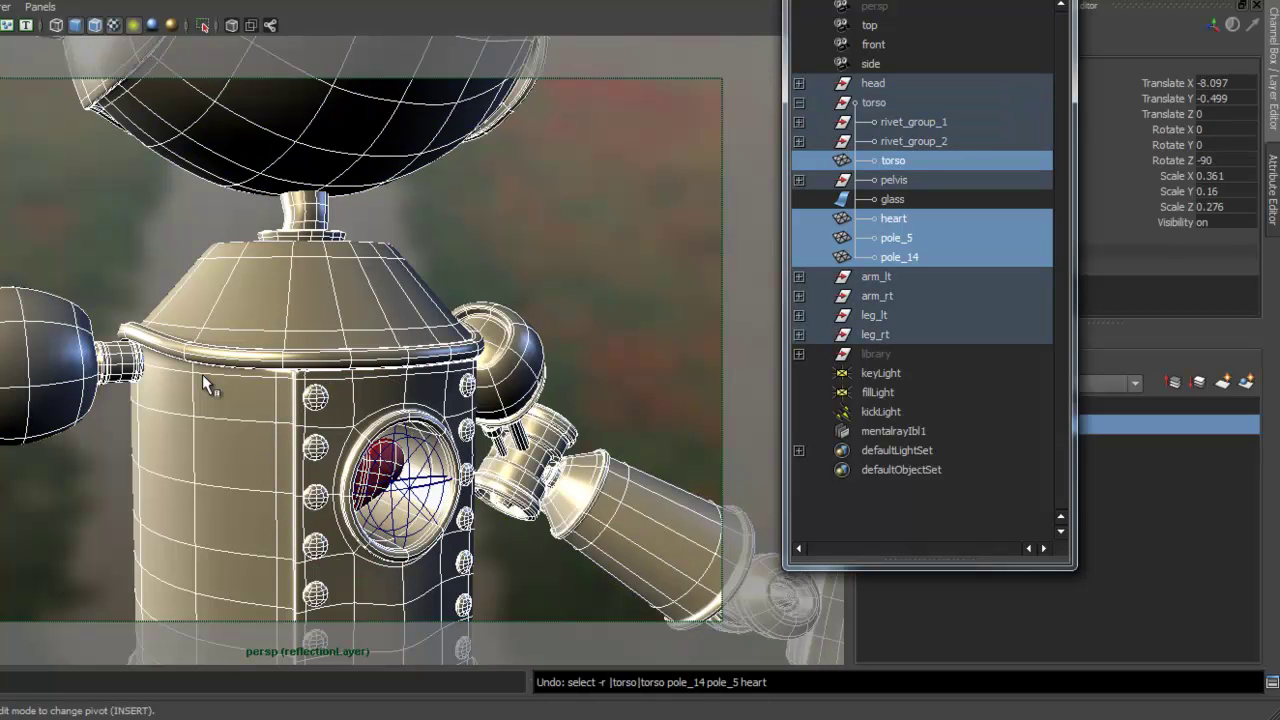
key(f)
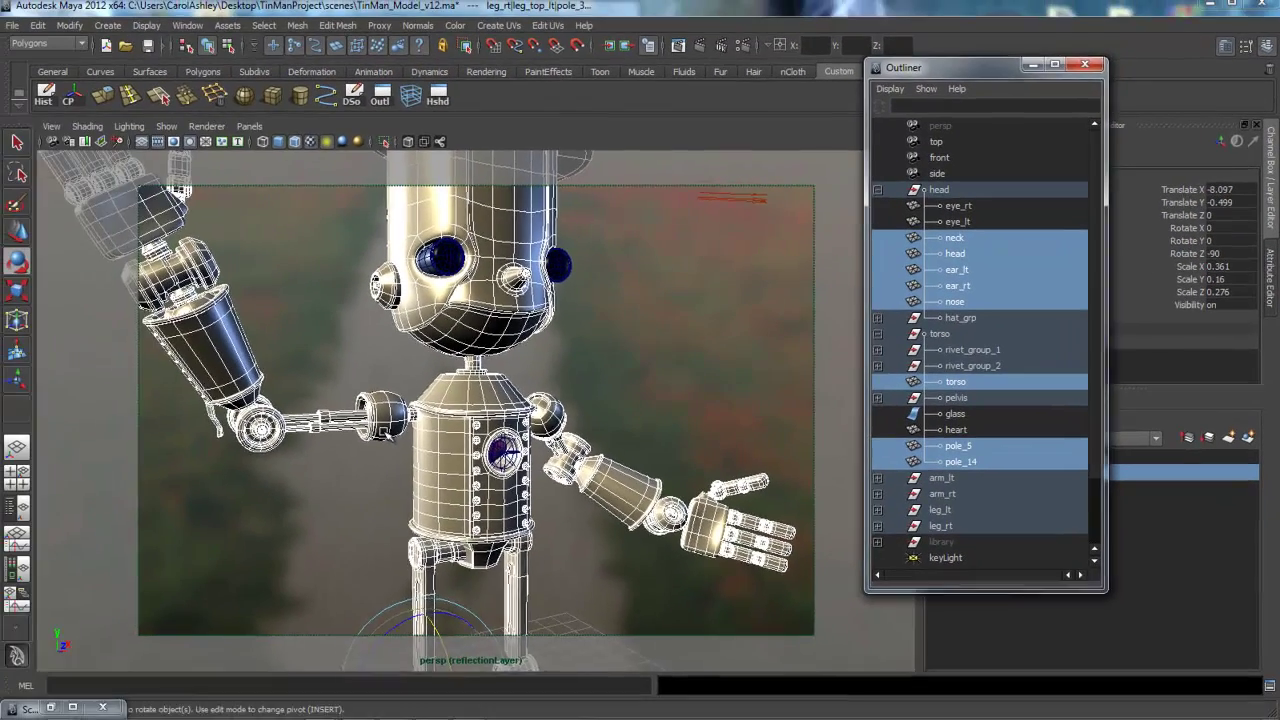
Step: Assign a new mia_material to the selected tin body parts in reflectionLayer and close the Outliner
alt+middle_drag(384, 431, 384, 441)
scroll(384, 431, down, 5)
alt+middle_drag(384, 555, 385, 432)
key(q)
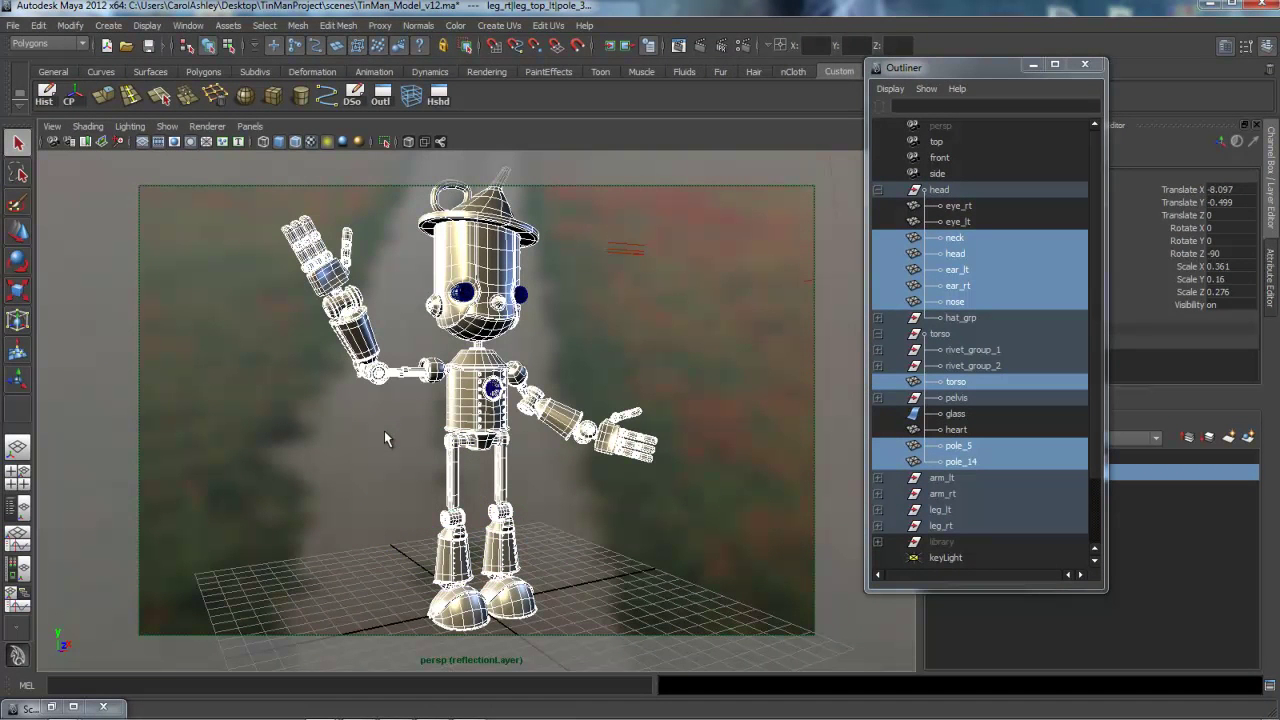
right_click(384, 437)
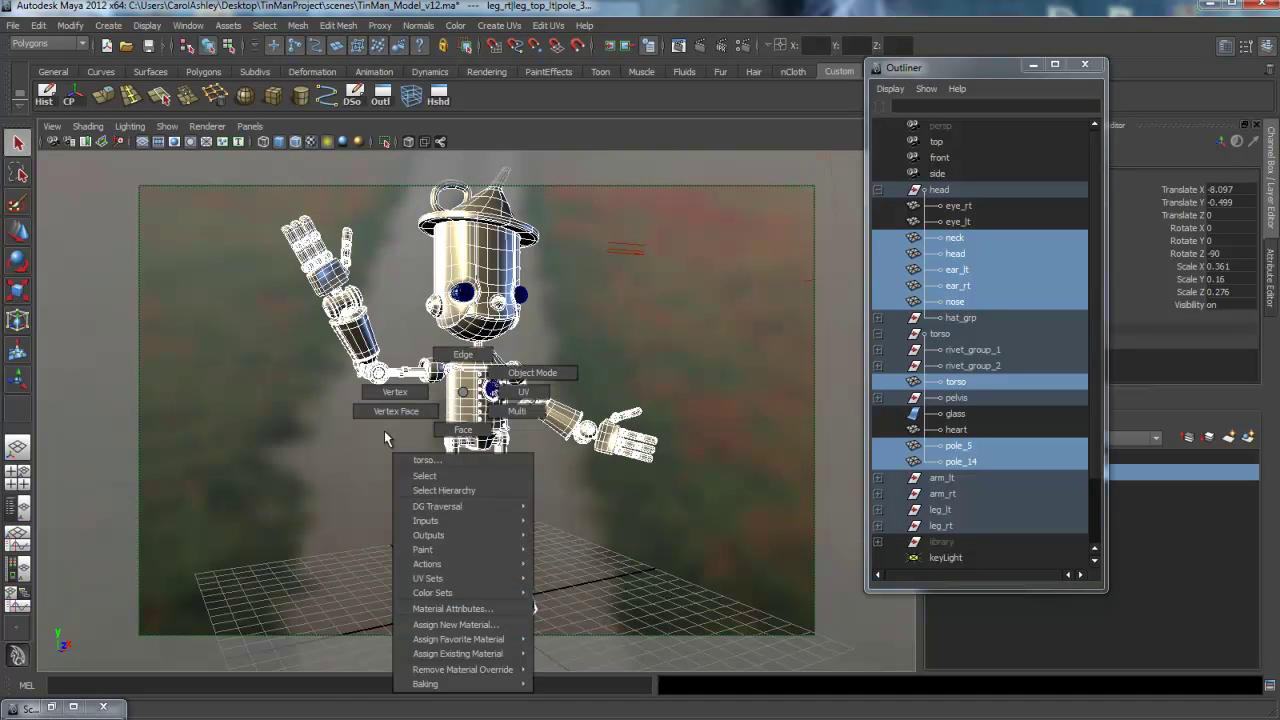
click(455, 625)
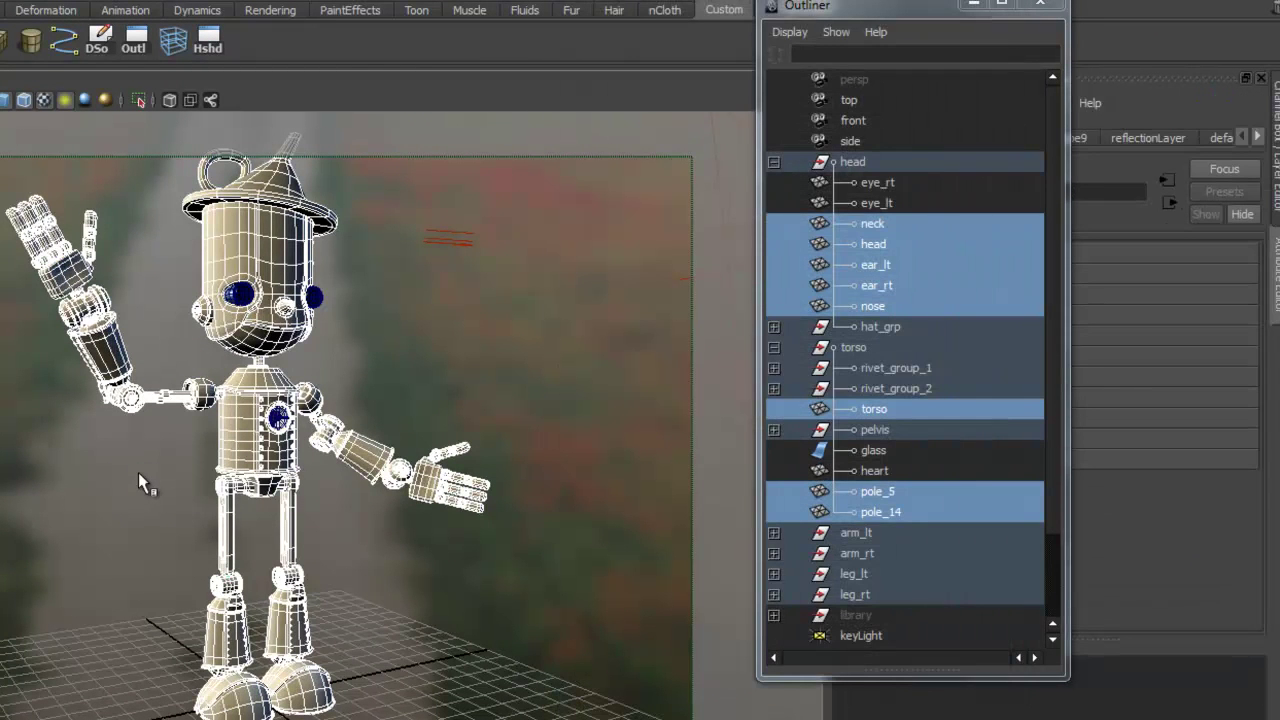
click(1040, 3)
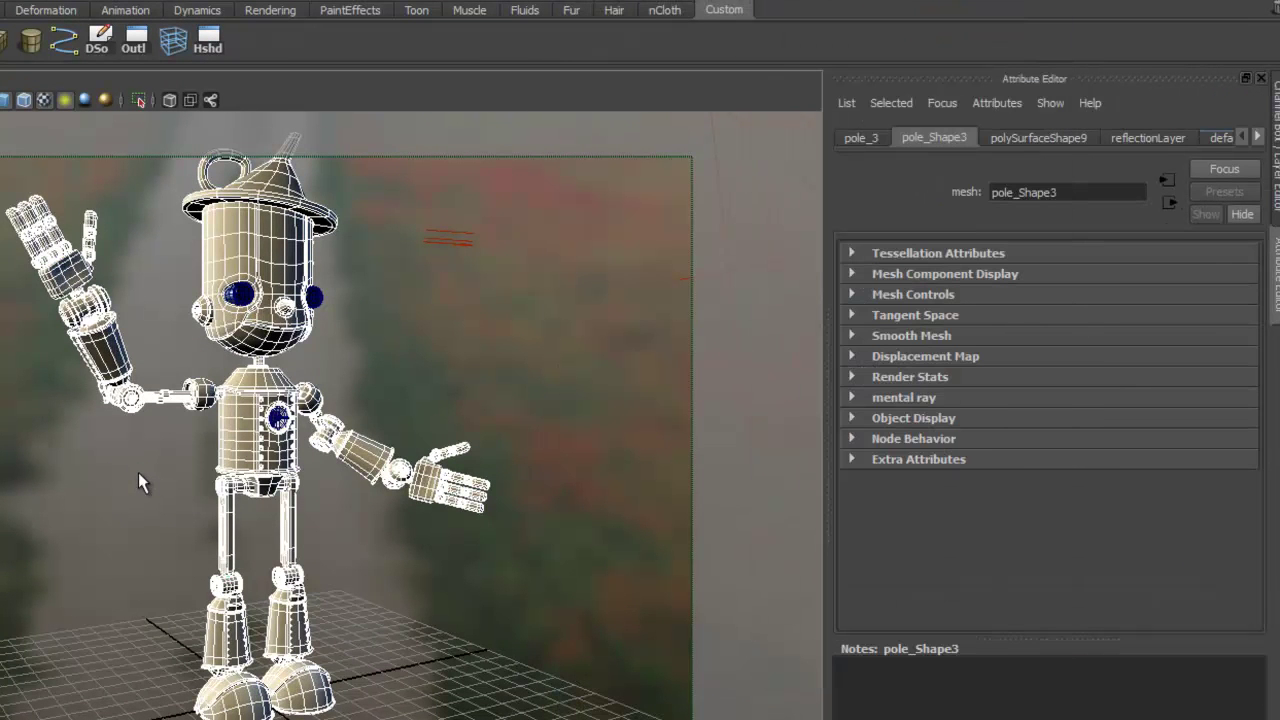
Step: Bring up the attributes of mia_material1 through its shading group mia_material1SG and rename the material mia_reflection
click(1257, 136)
click(941, 103)
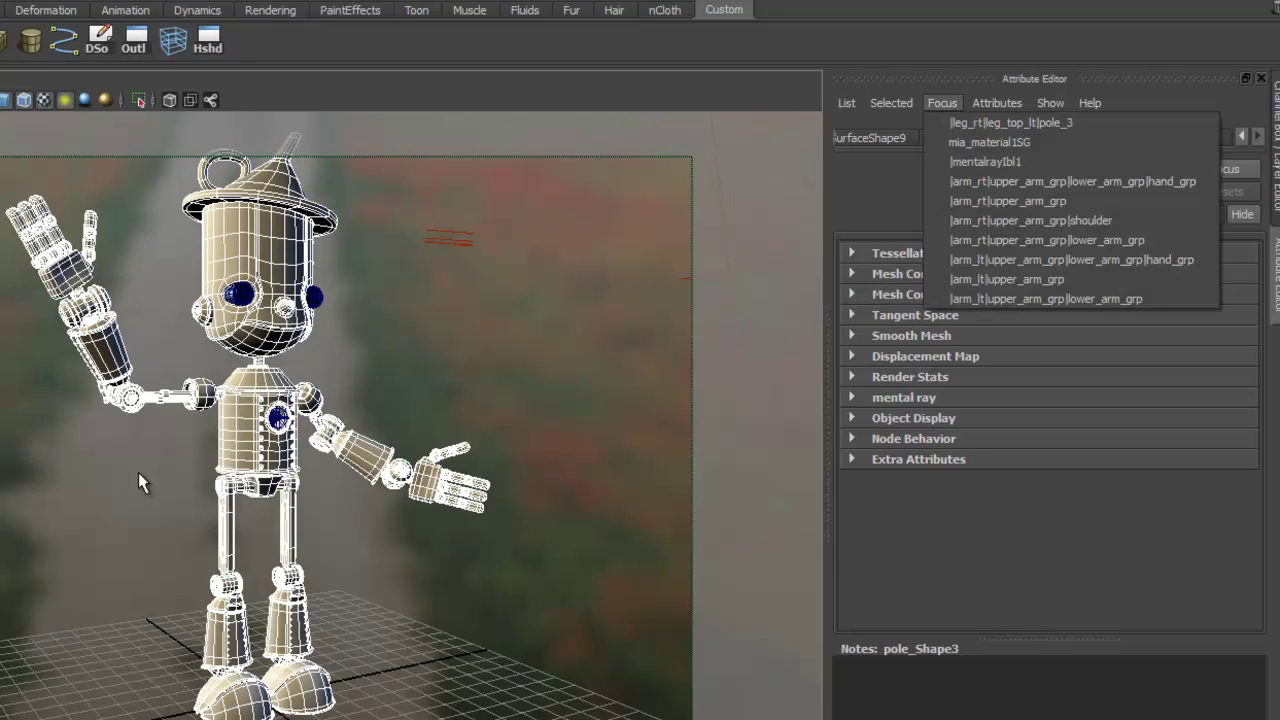
click(990, 140)
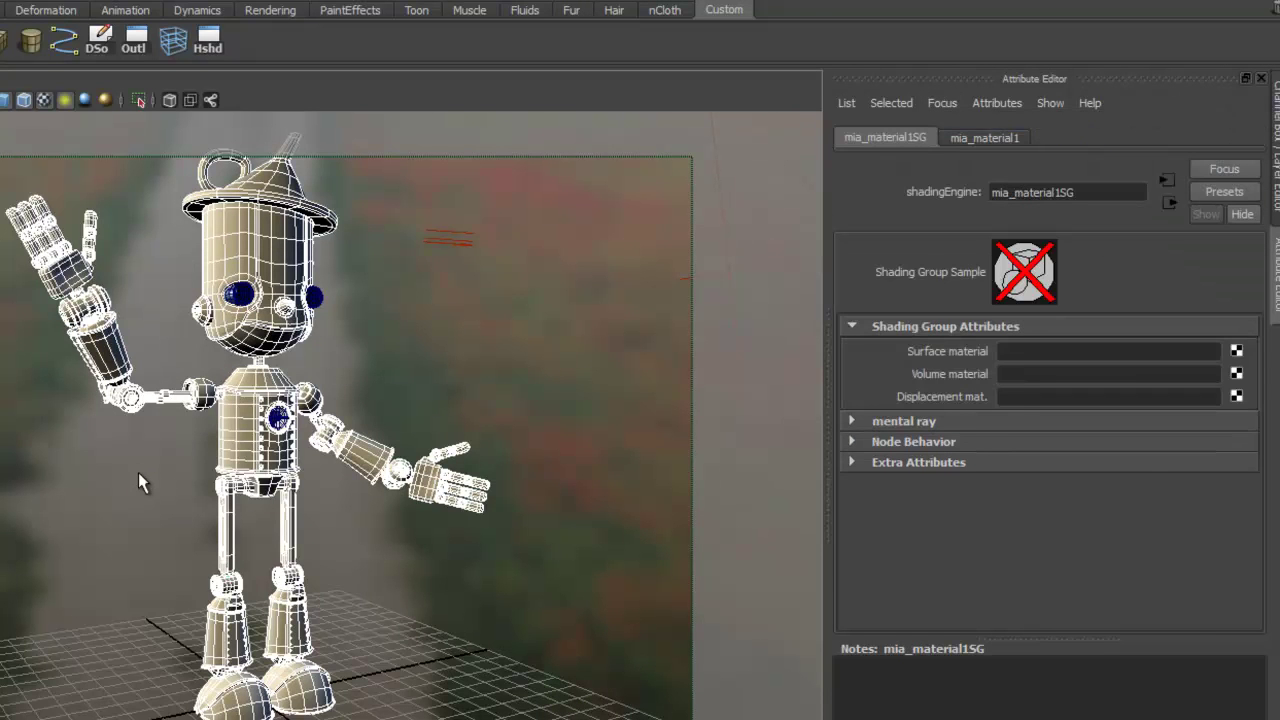
click(984, 137)
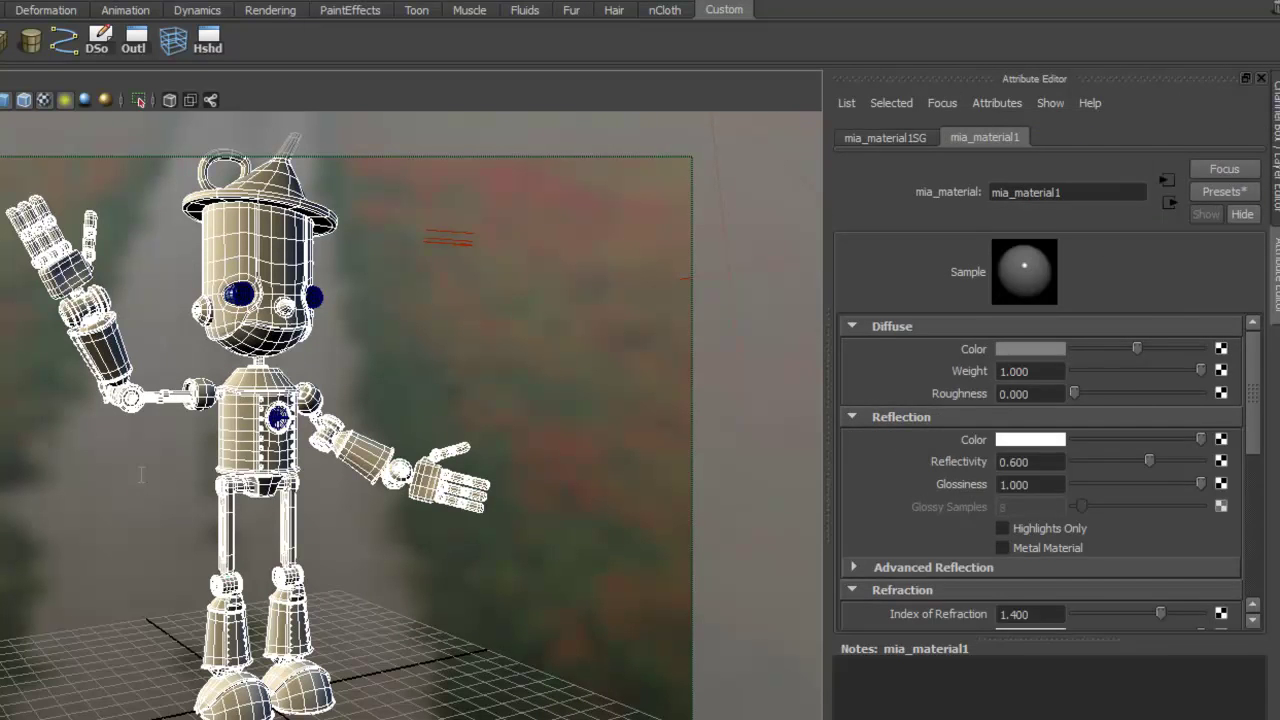
double_click(1025, 192)
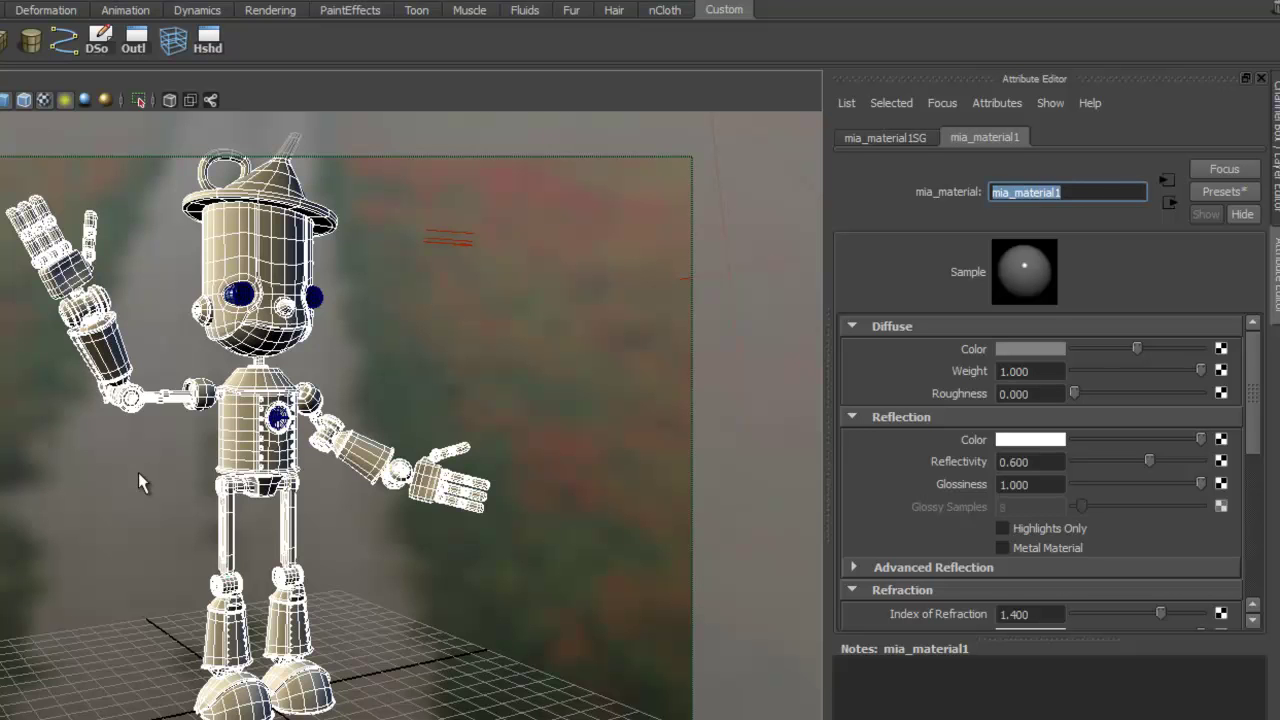
text(mia_reflection)
key(Return)
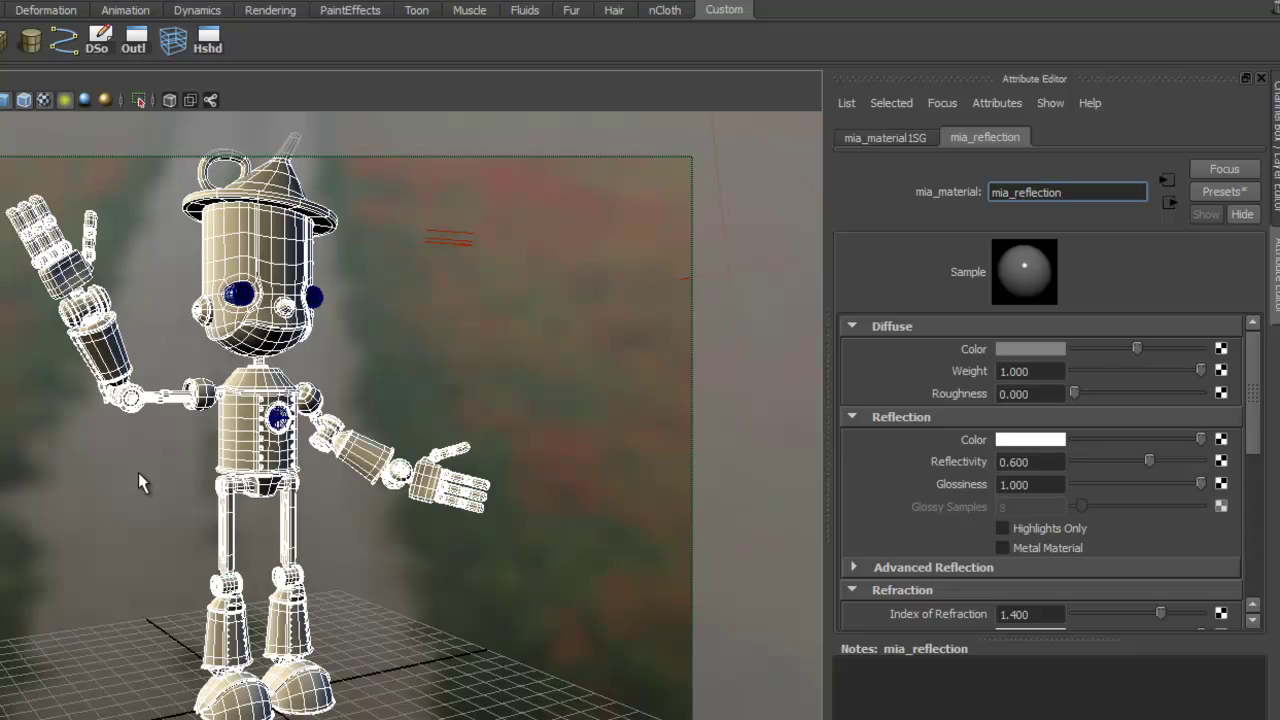
Step: Replace the mia_reflection material's settings with the Chrome preset
click(1224, 191)
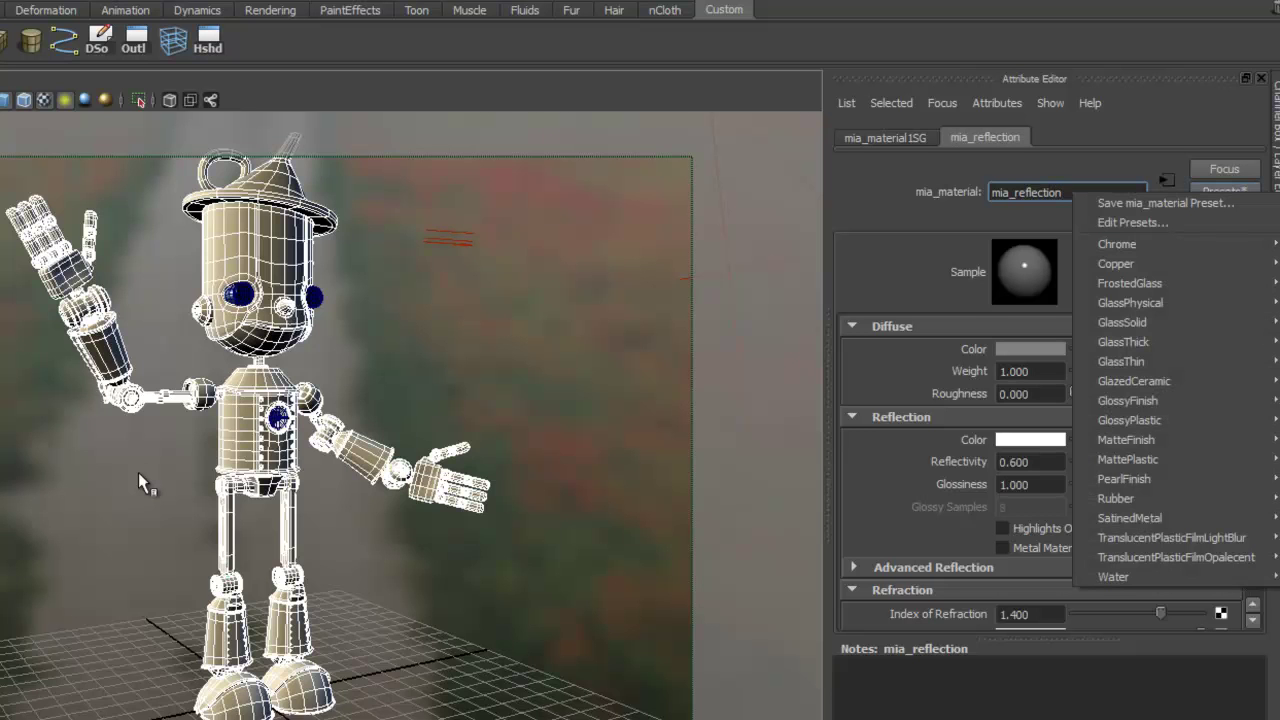
mouse_move(1117, 244)
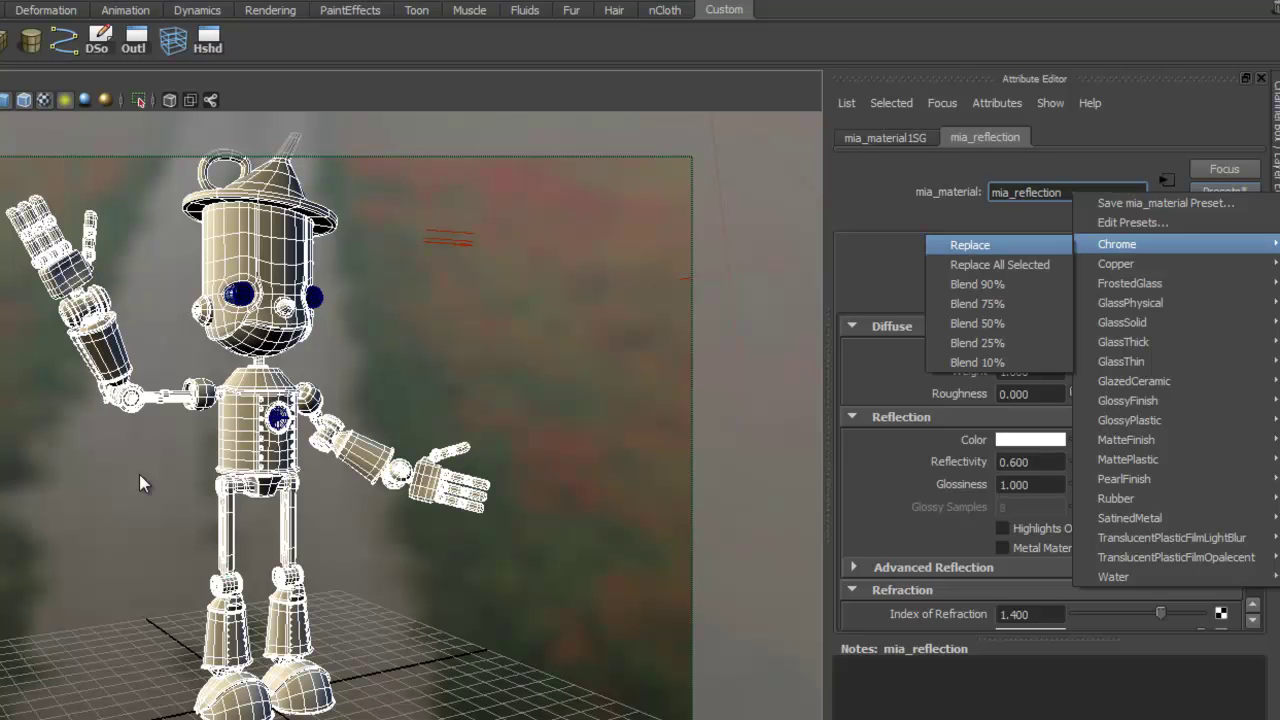
click(970, 244)
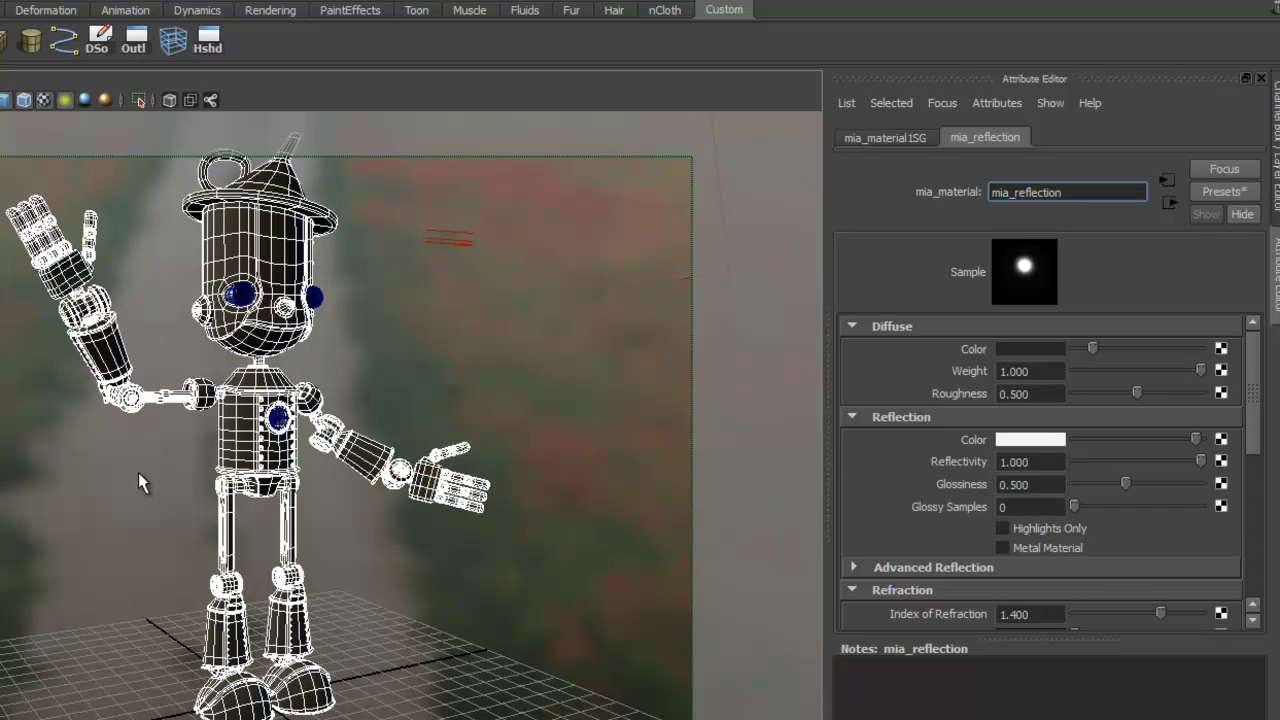
Step: Deselect the tin man, bring back the render layer list, and compare the viewport appearance of reflectionLayer and masterLayer
alt+right_drag(138, 472, 250, 472)
click(138, 472)
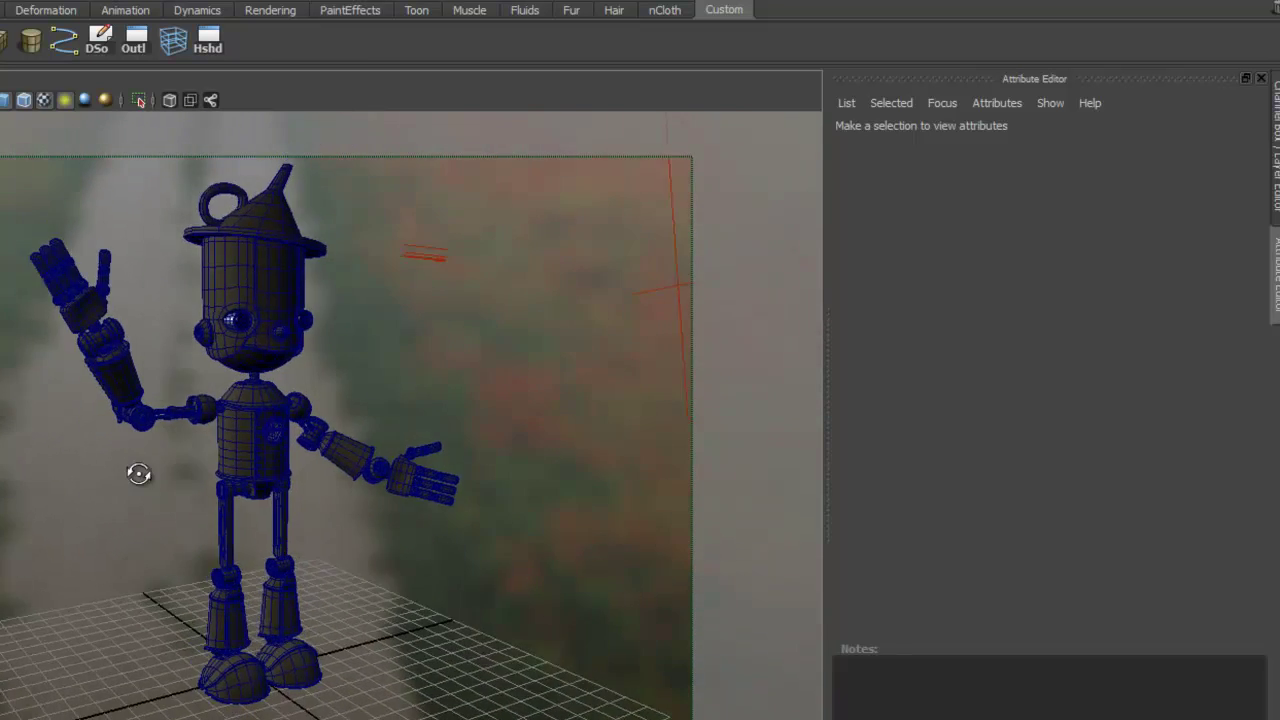
key(ctrl+a)
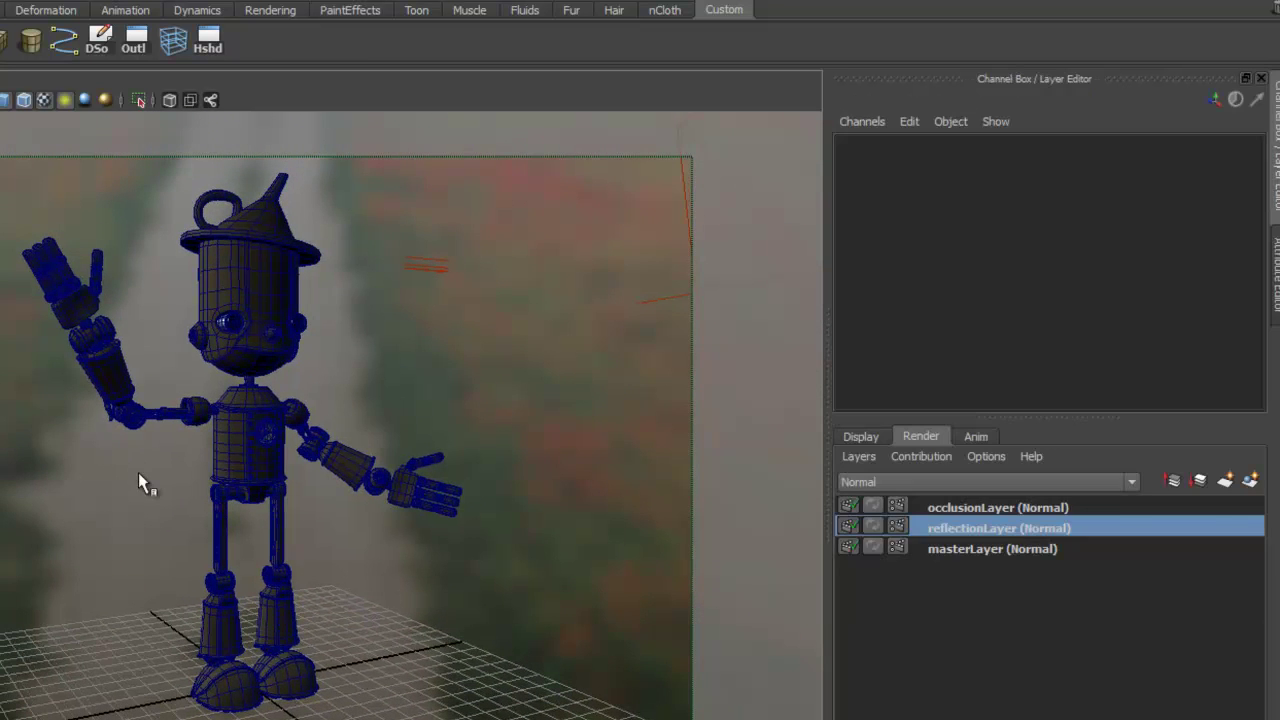
key(ctrl+z)
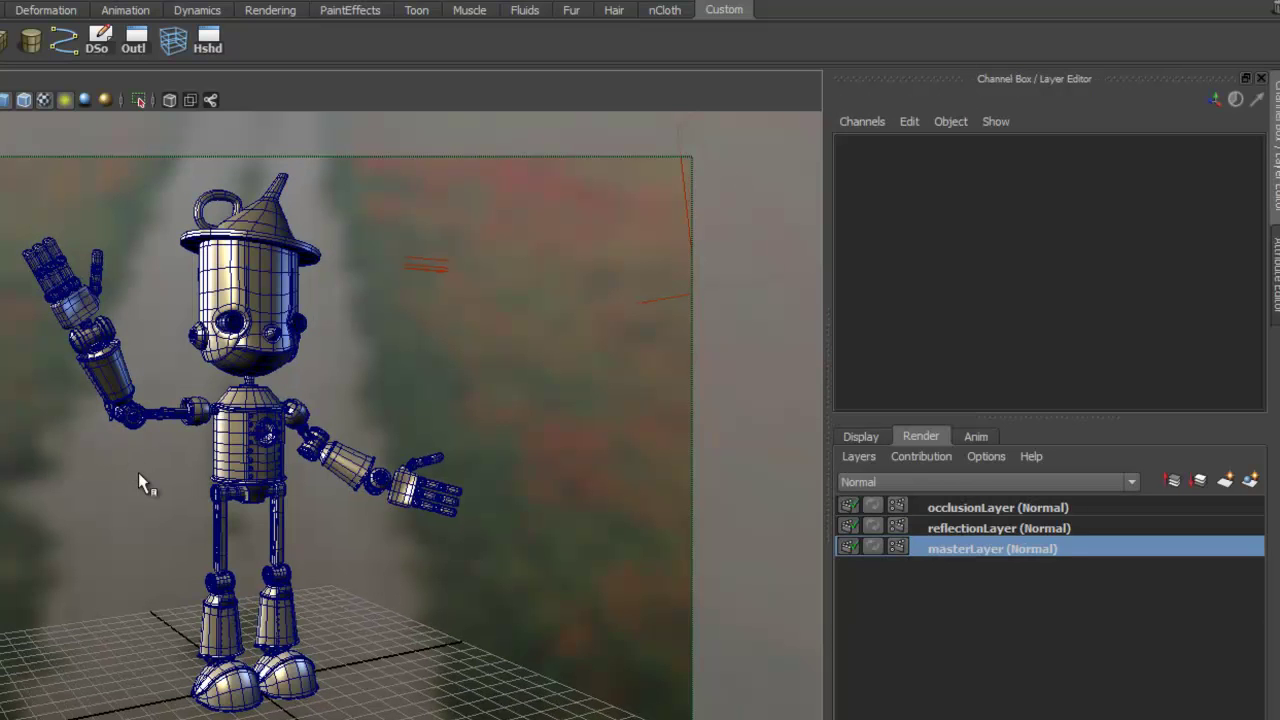
key(ctrl+z)
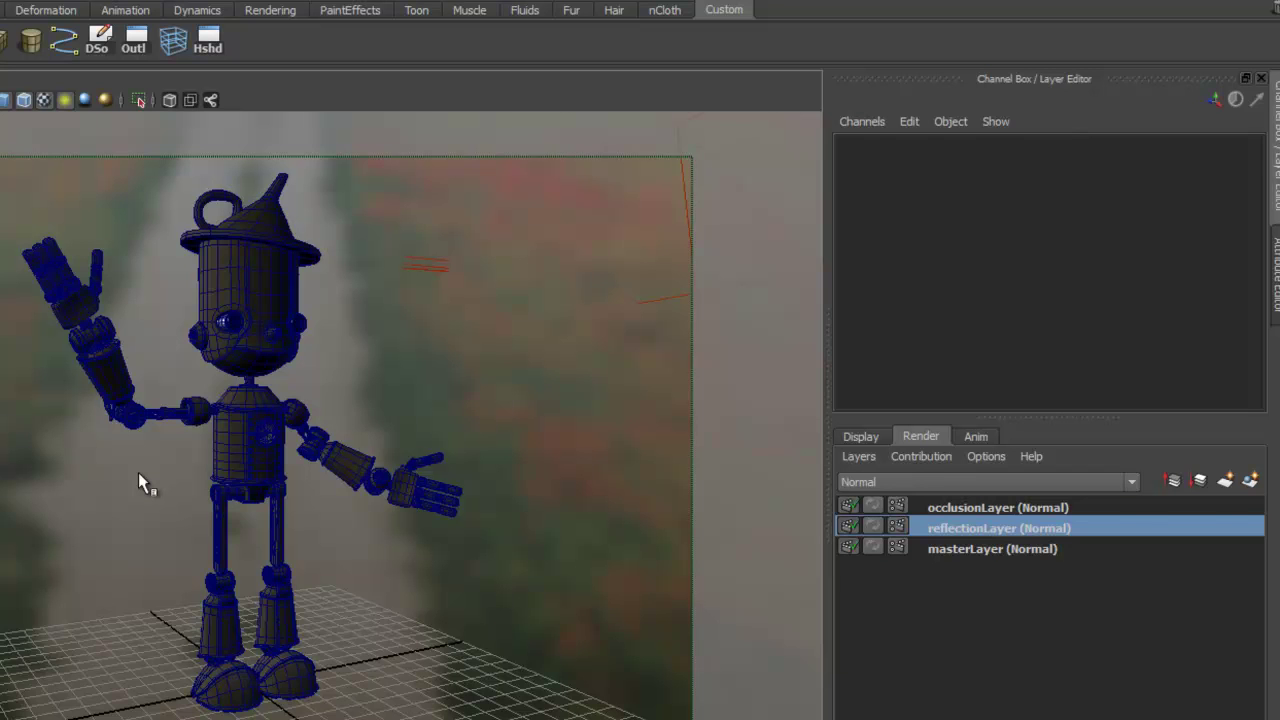
key(ctrl+z)
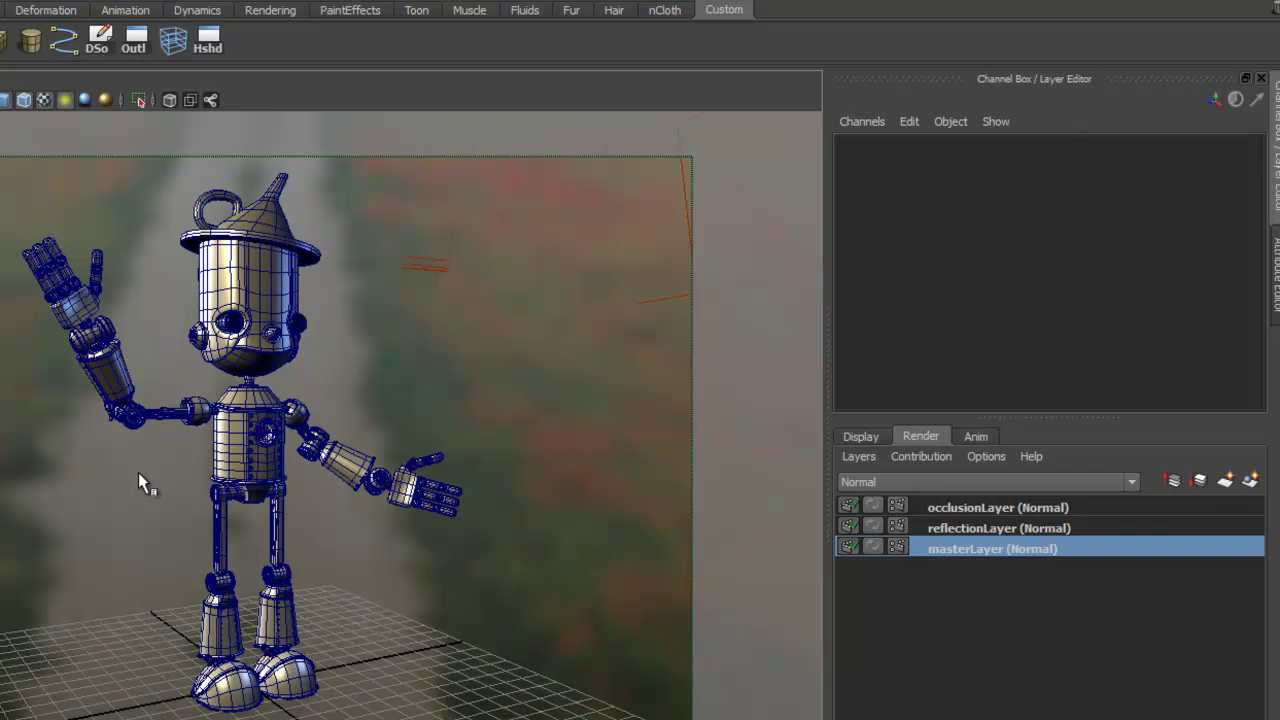
Step: Open the attributes of occlusionLayer, apply the Occlusion preset, and return to the render layer list
key(bracketleft)
key(bracketleft)
key(bracketleft)
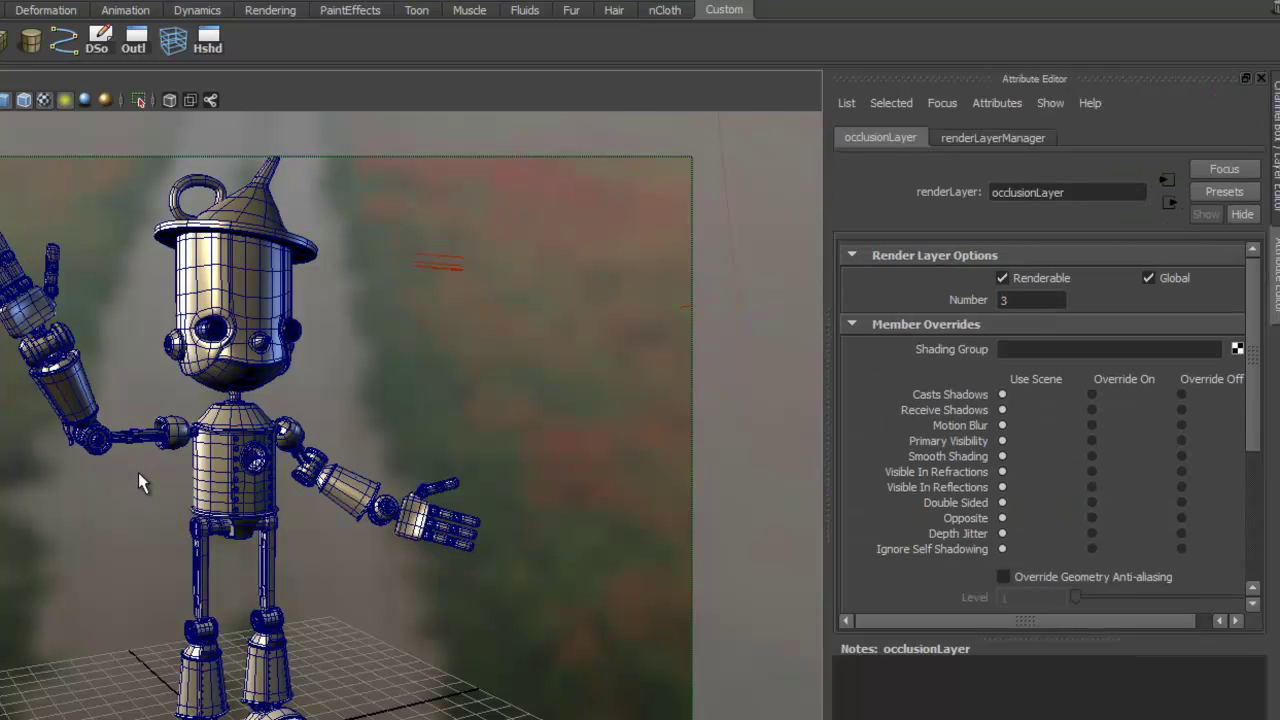
click(1224, 192)
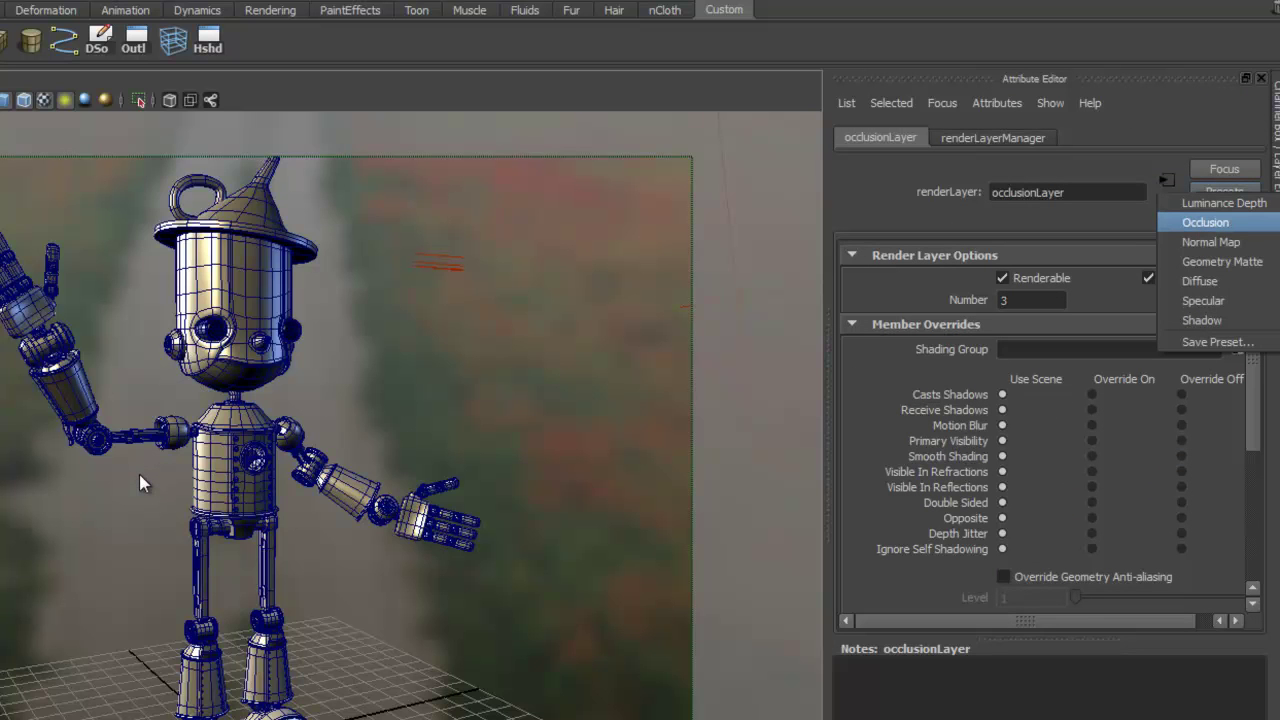
click(1205, 222)
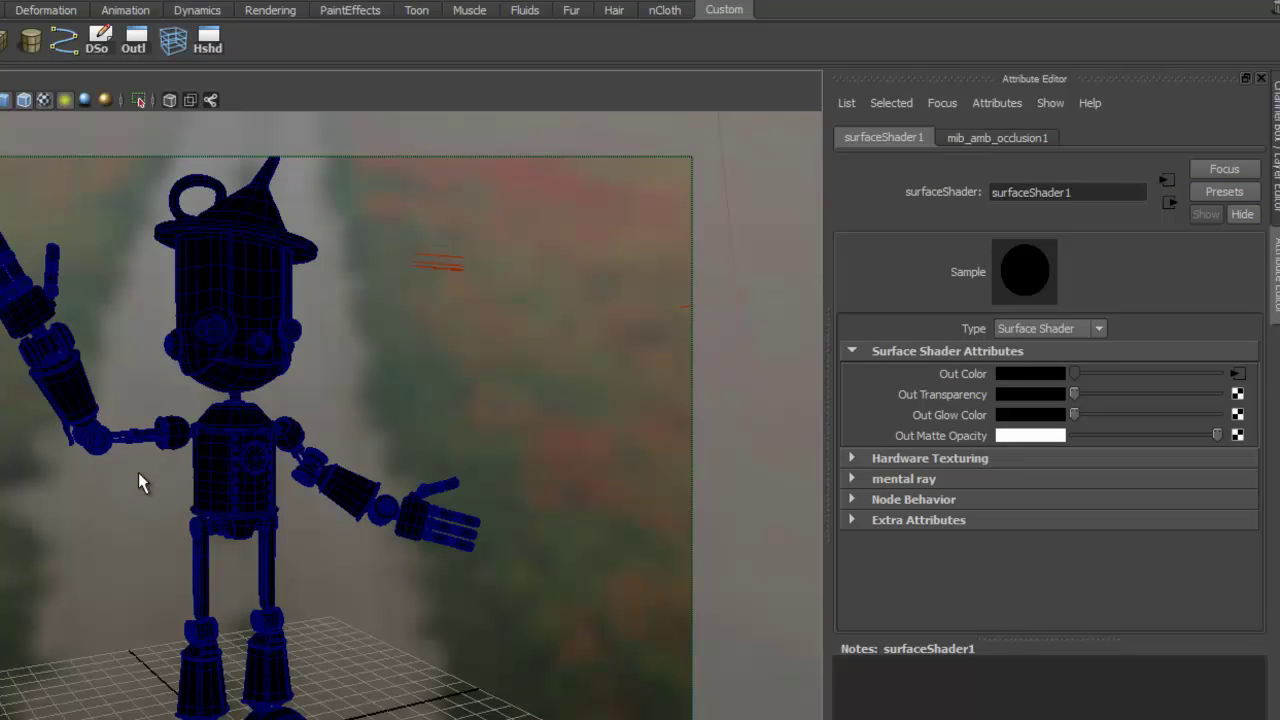
key(ctrl+a)
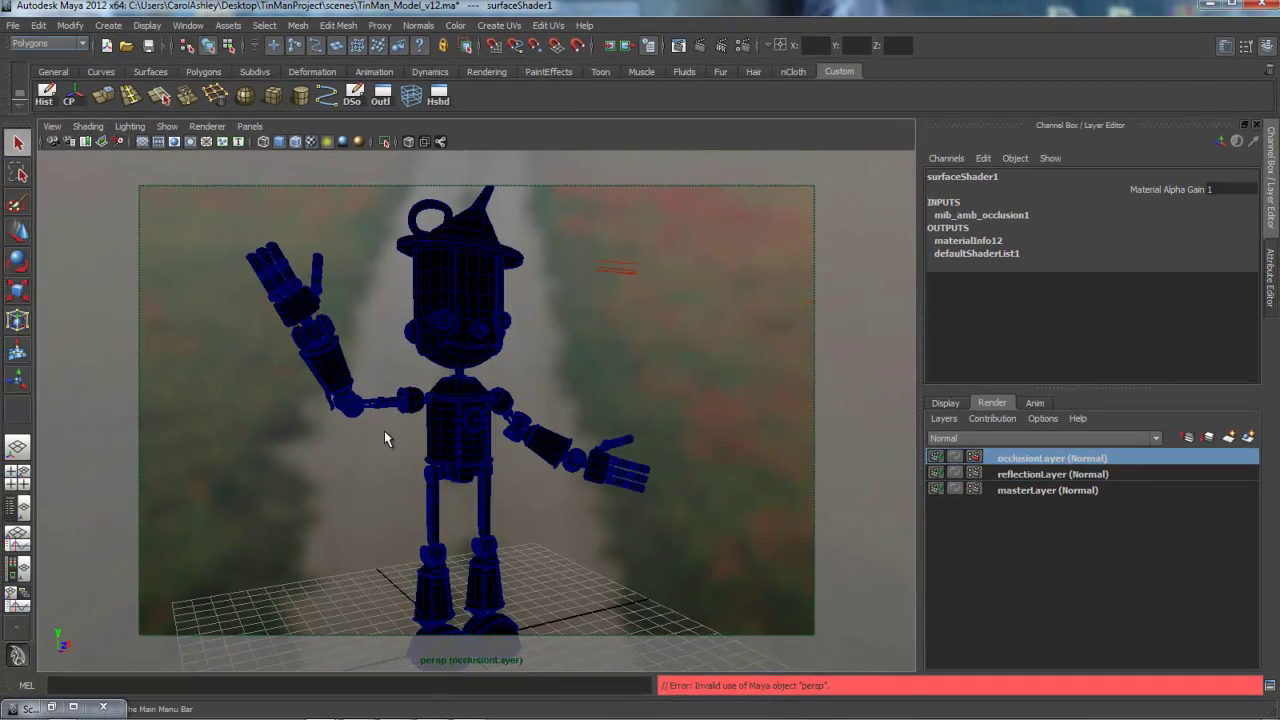
Step: Restore the perspective camera to the renderView bookmark
click(52, 127)
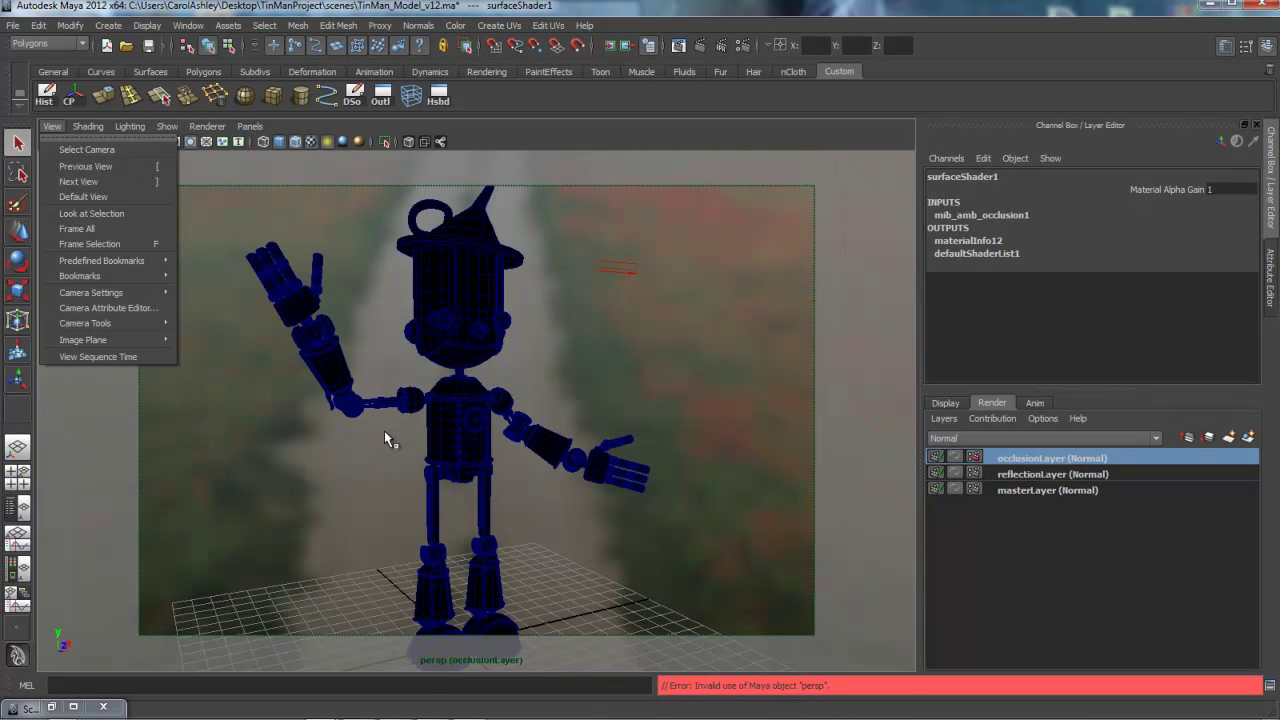
mouse_move(80, 276)
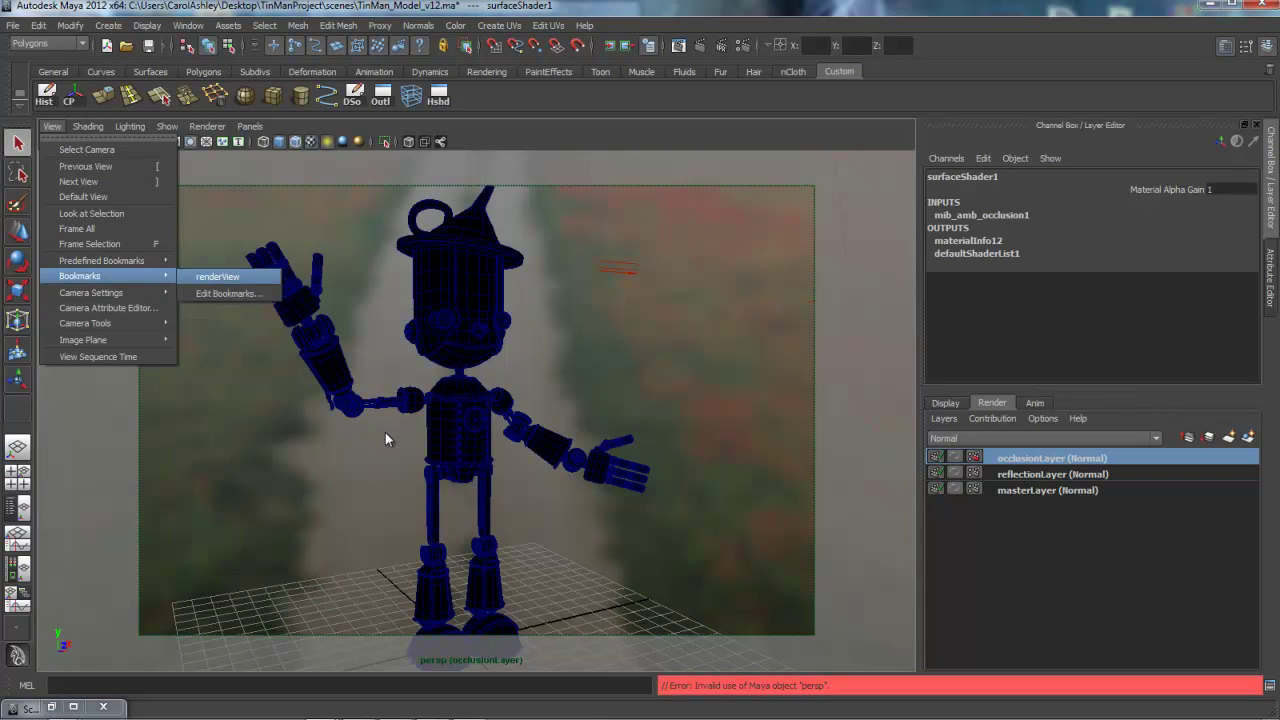
click(216, 277)
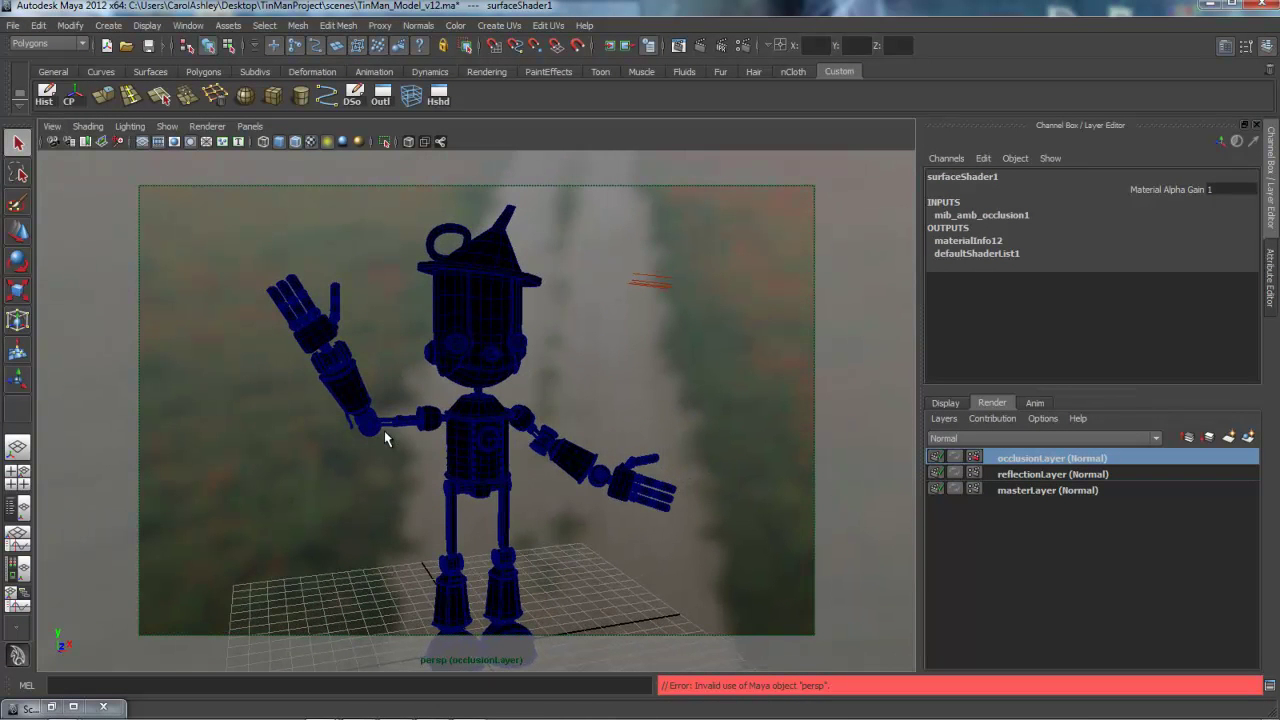
Step: Make masterLayer active, render it with mental ray, and keep the image in the Render View
click(1048, 490)
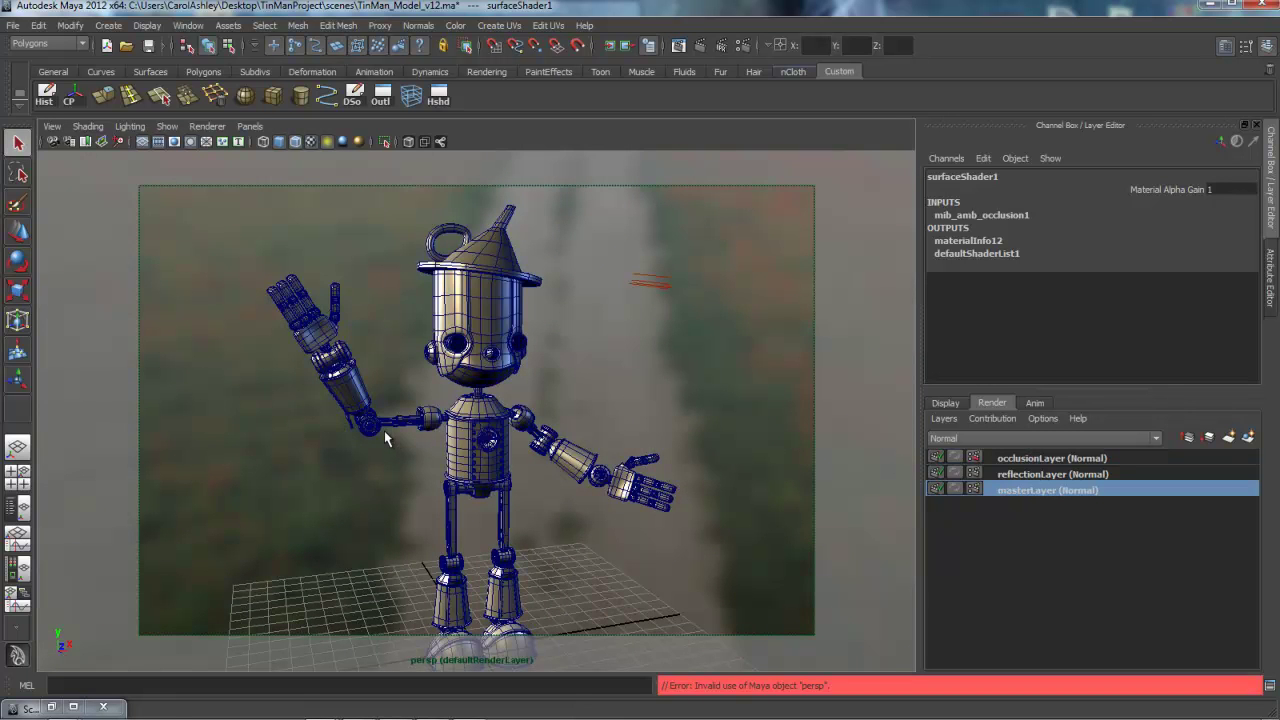
click(744, 46)
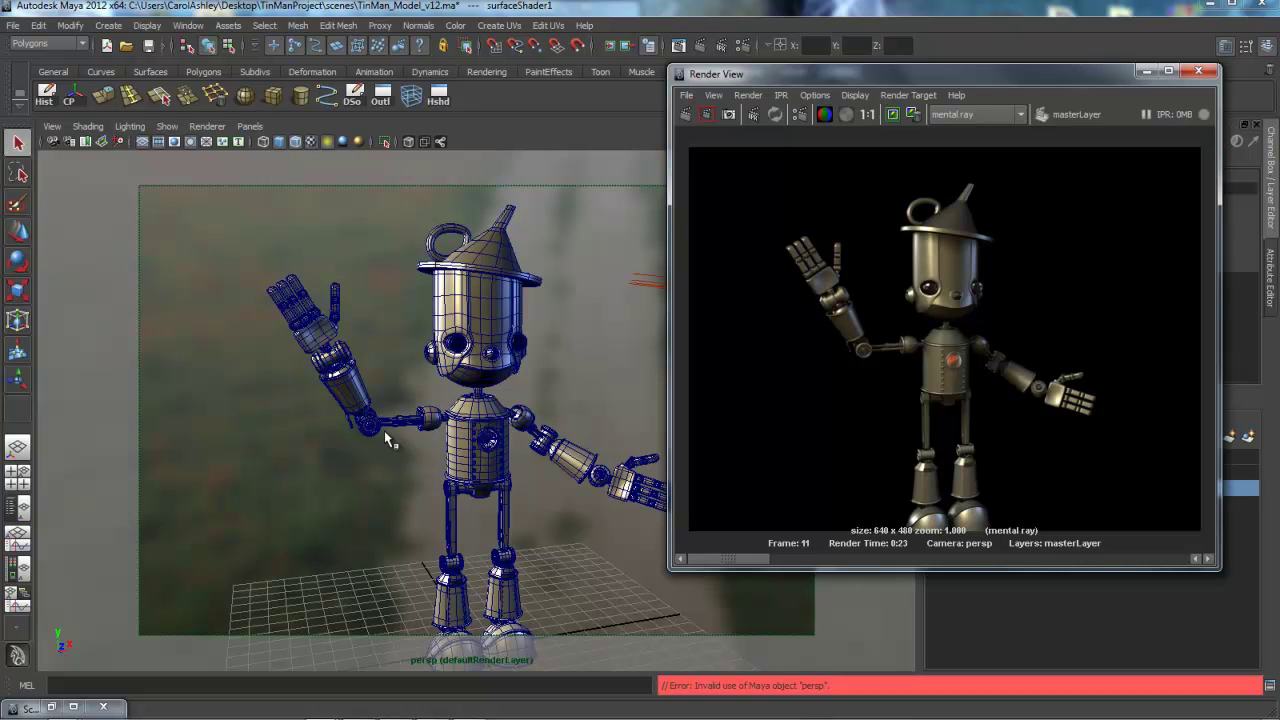
click(1000, 114)
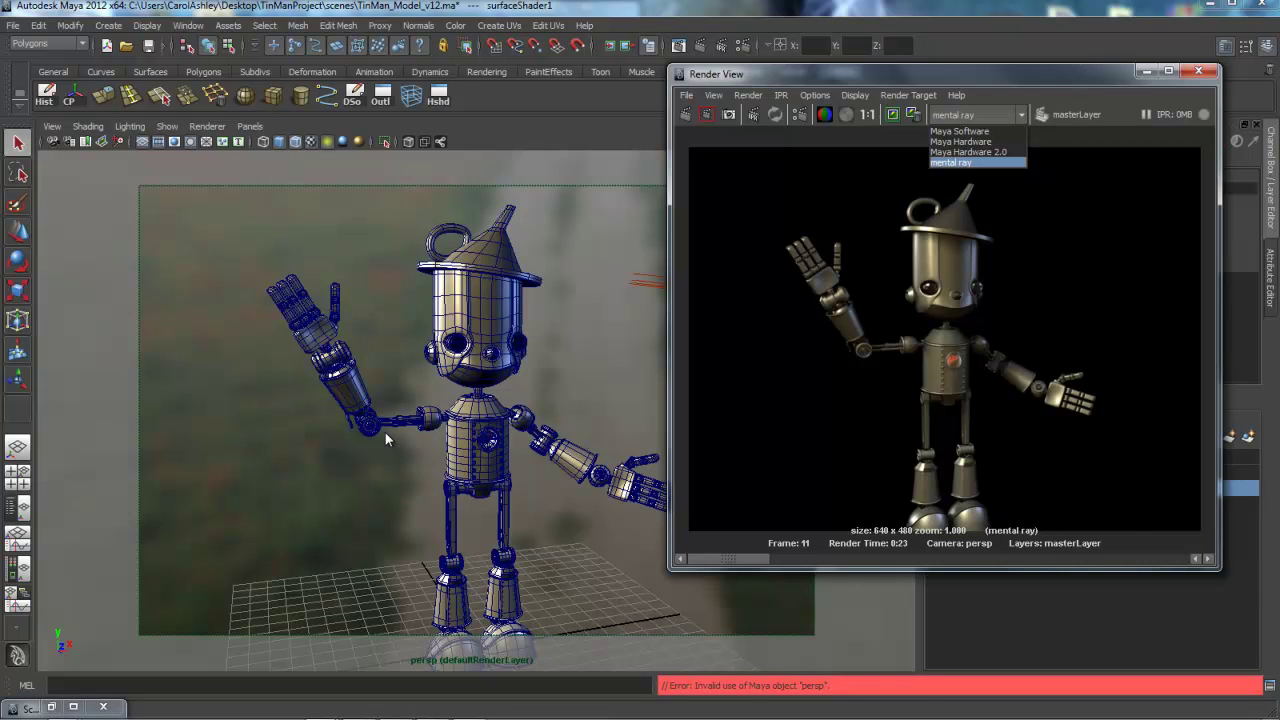
click(952, 162)
click(978, 114)
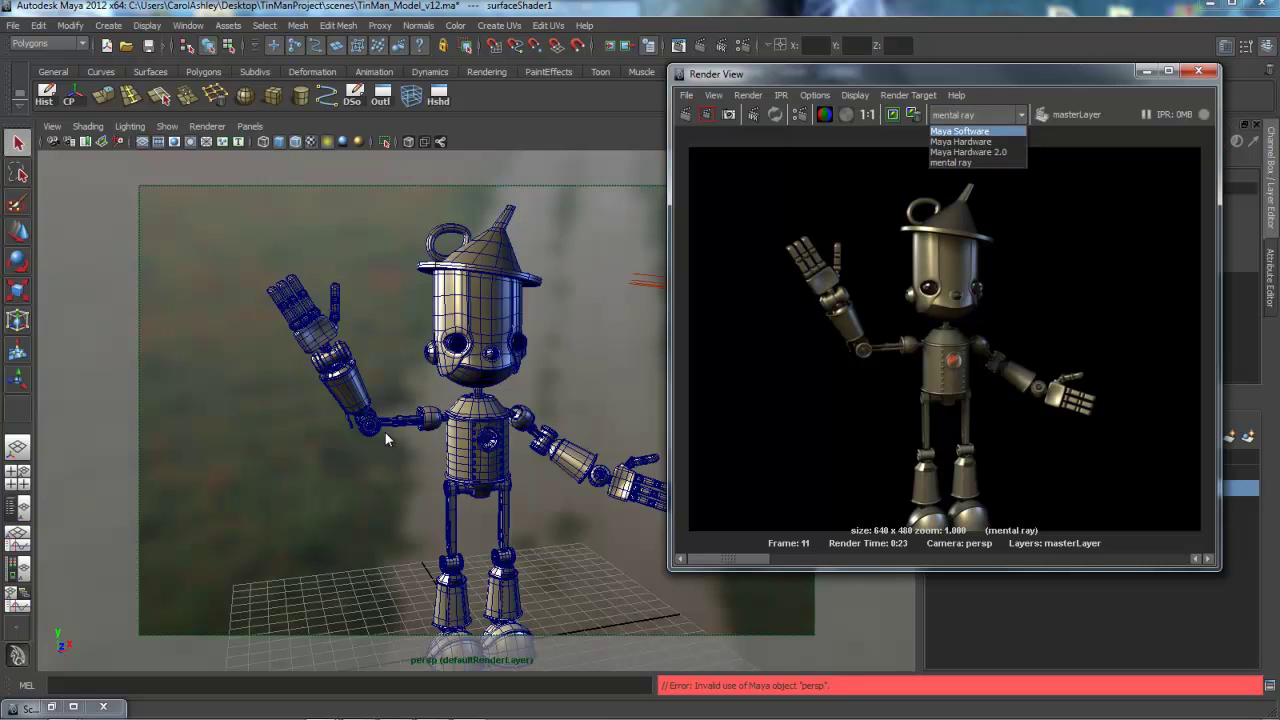
click(952, 162)
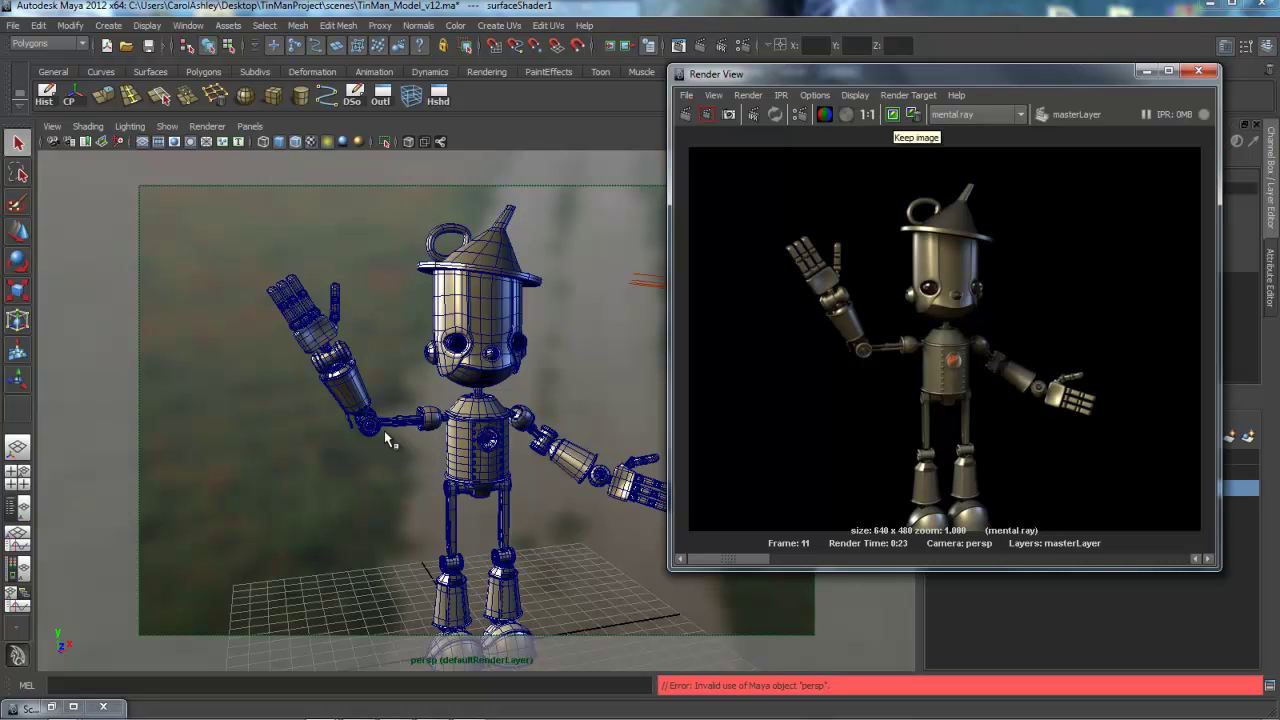
click(893, 114)
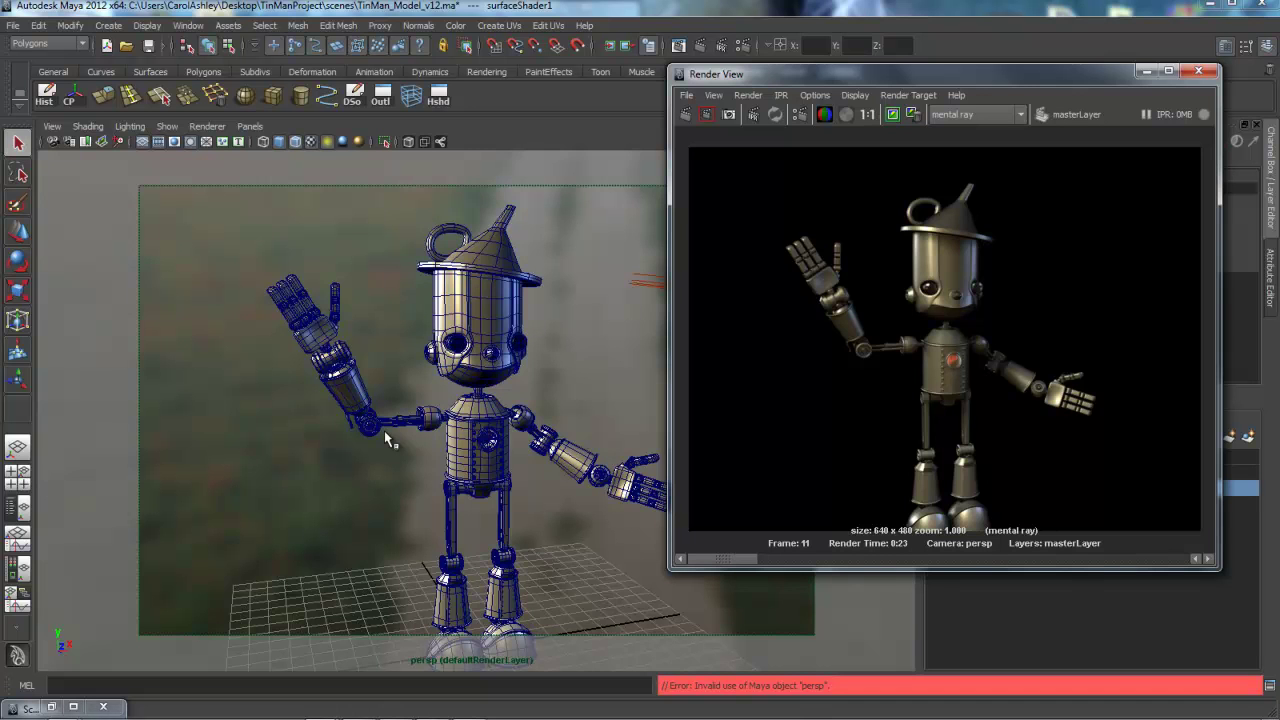
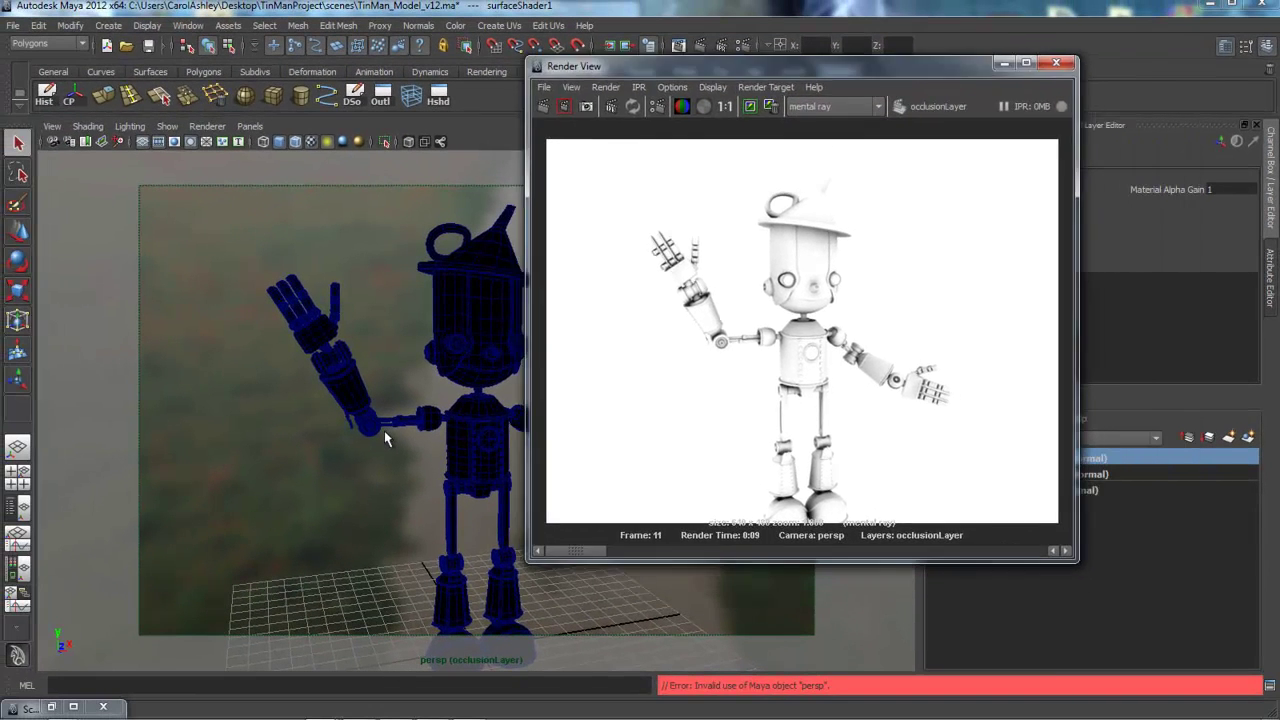
Step: Select the glass object covering the heart on the chest and turn its Visibility off
mouse_move(700, 66)
mouse_down()
mouse_move(656, 70)
mouse_move(730, 60)
mouse_up()
click(386, 433)
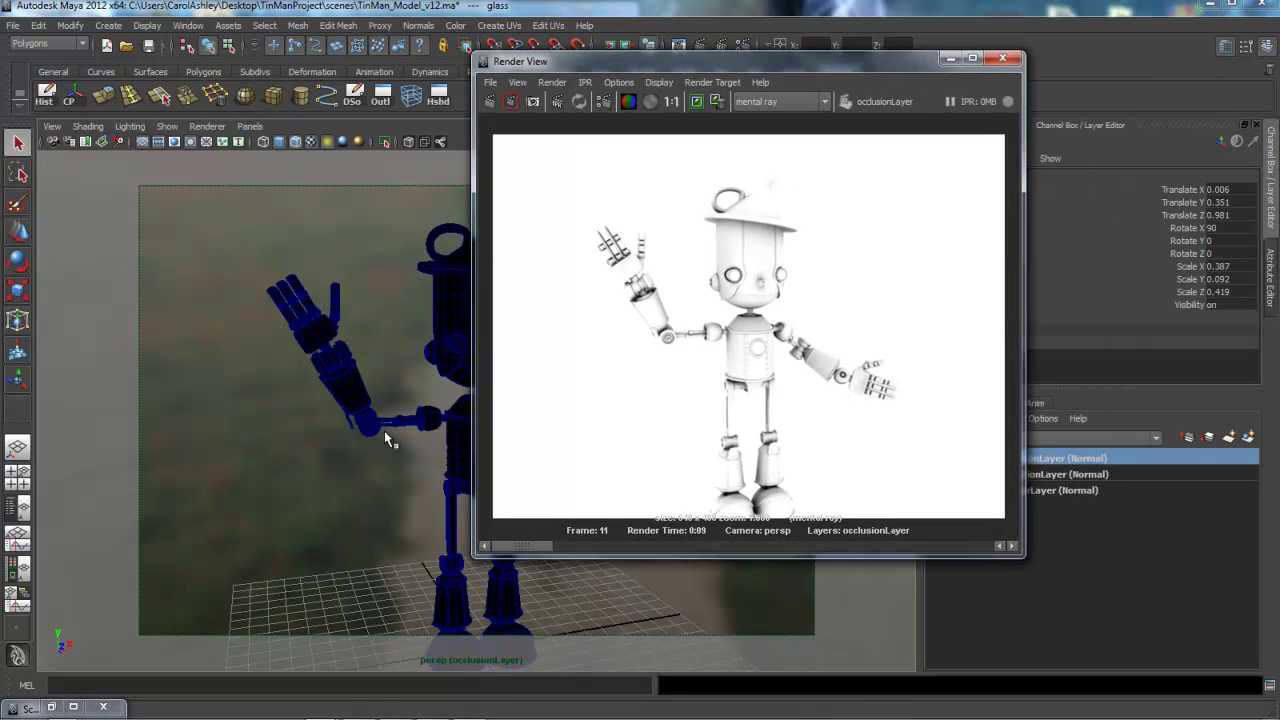
click(1230, 304)
text(0)
key(Return)
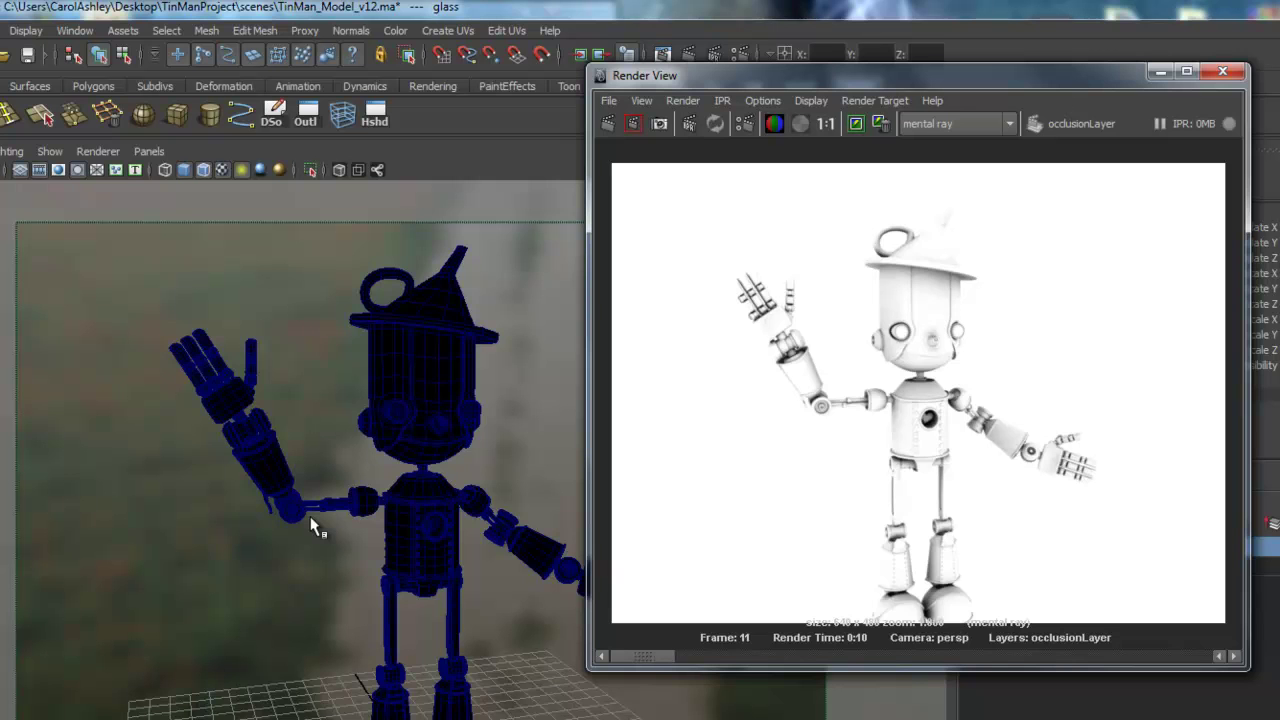
Step: Save the occlusionLayer render as a PNG named TinManOcc in the project's images folder
click(609, 101)
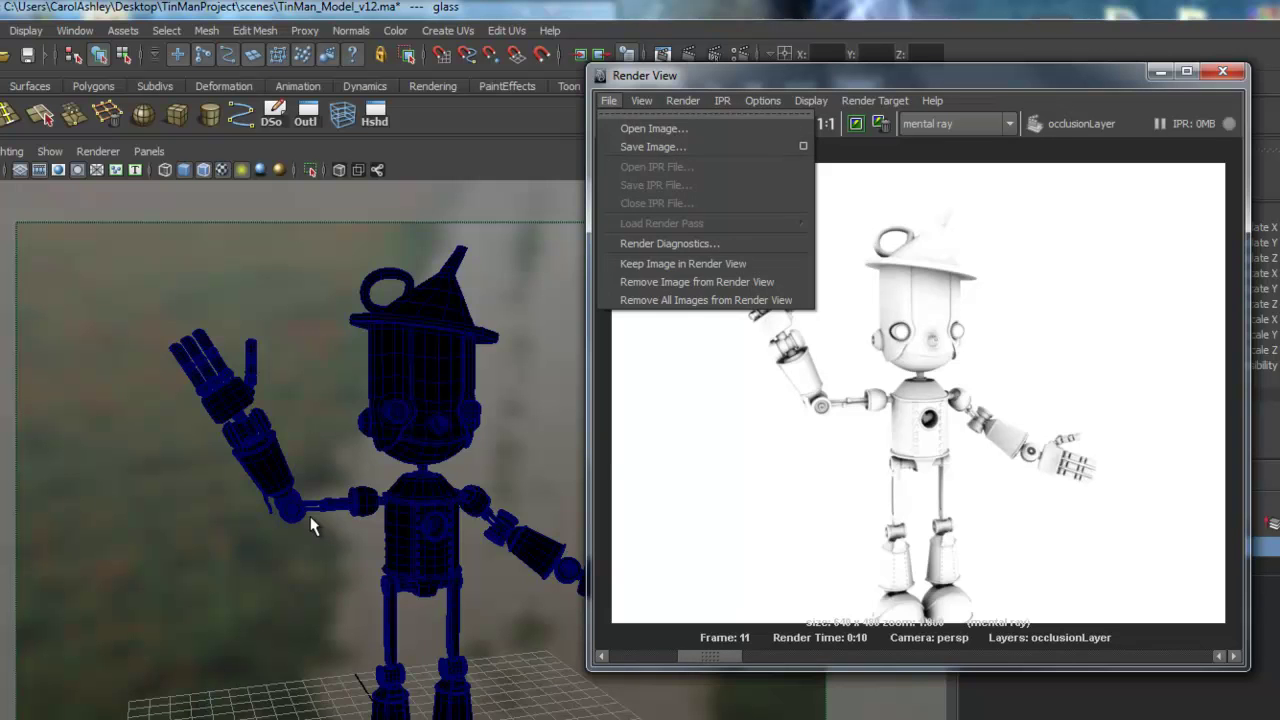
click(653, 147)
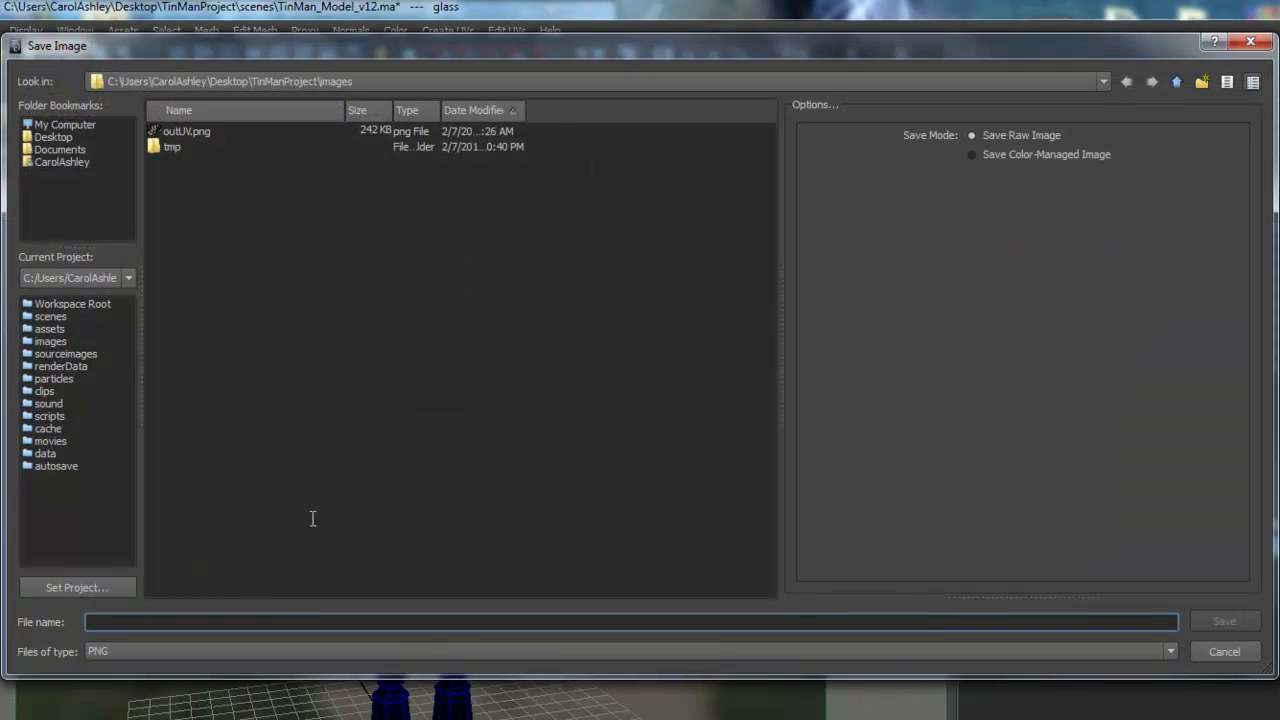
text(TinManOcc)
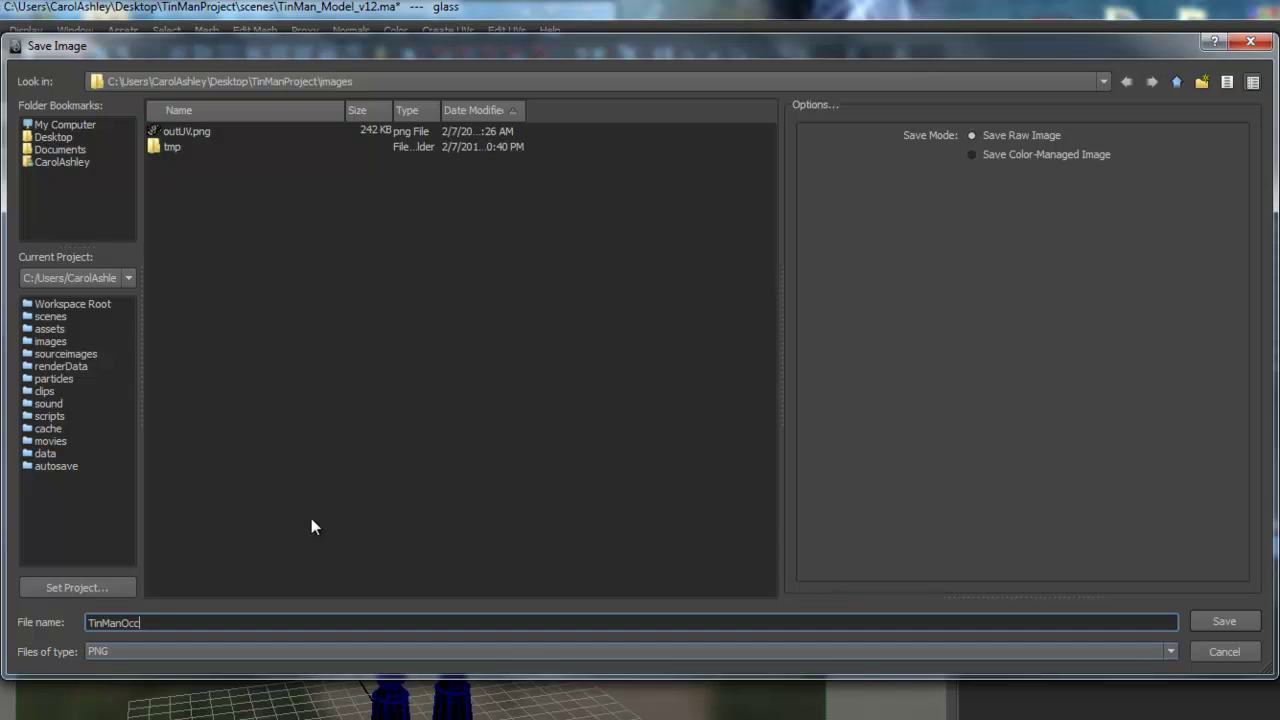
key(Return)
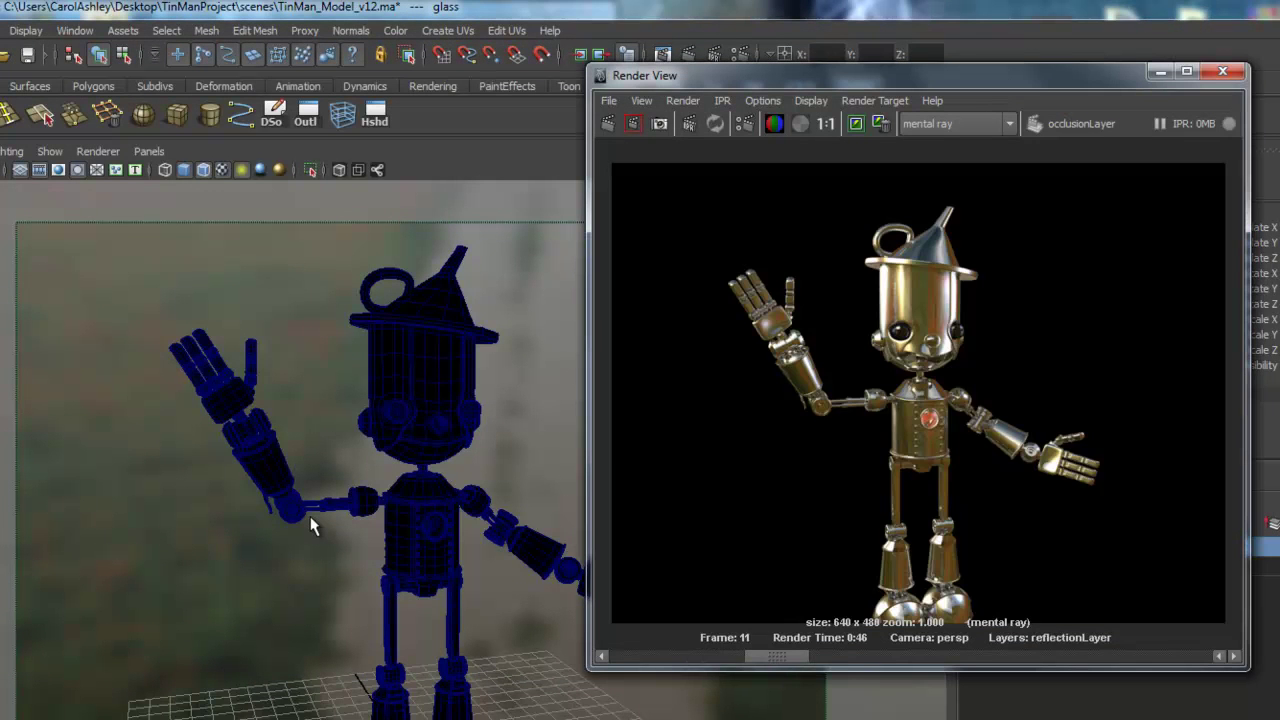
Step: Save the kept reflectionLayer render as a PNG named TinManRef in the images folder
key(alt+f)
key(Down)
key(Down)
key(Return)
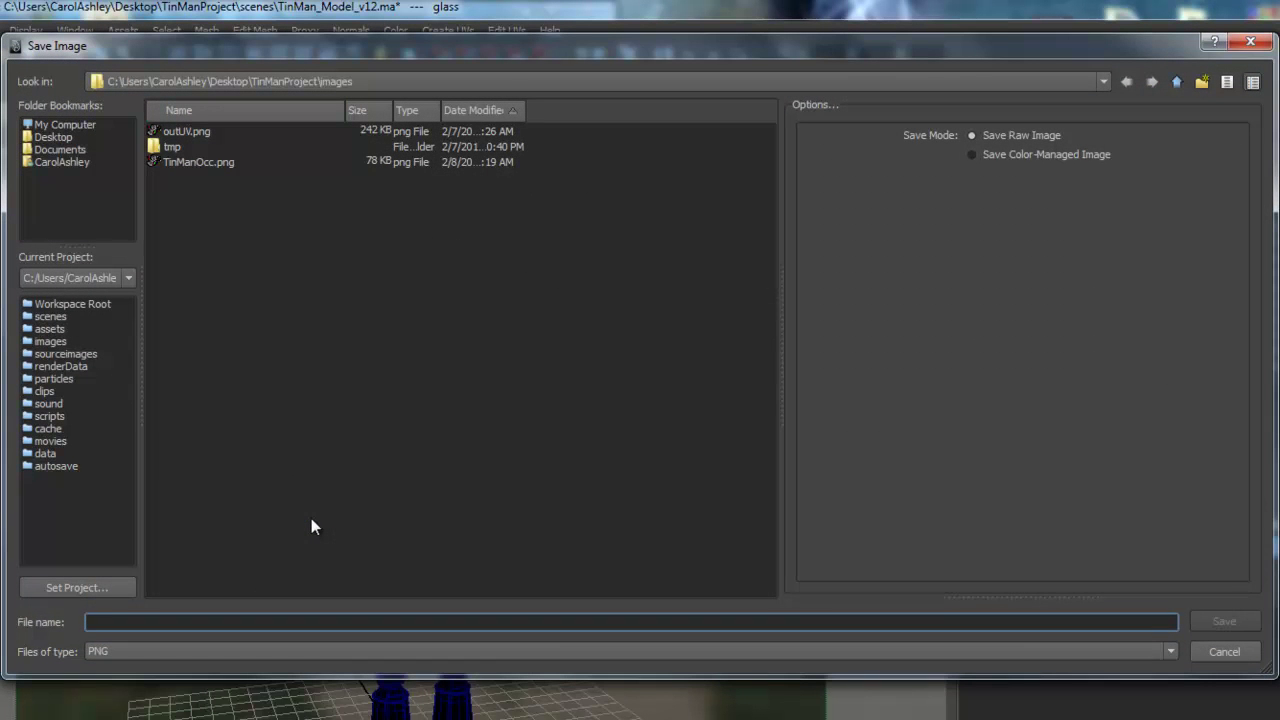
text(TinMan)
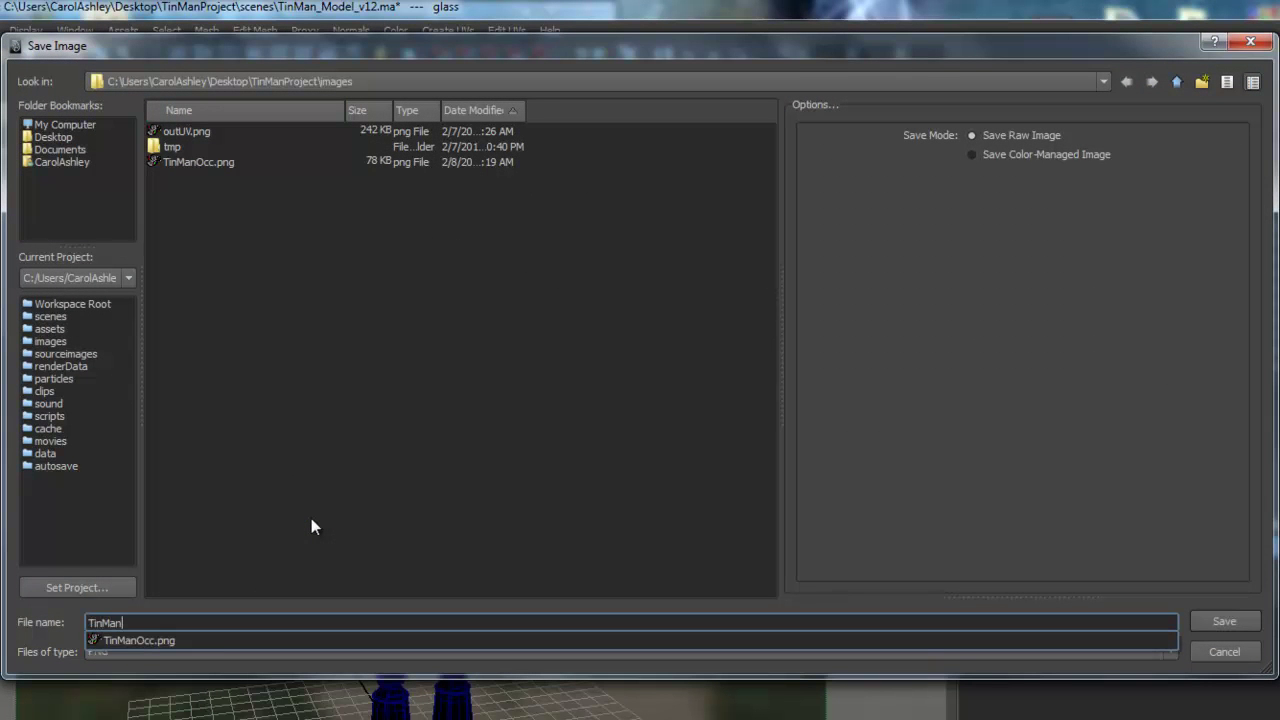
text(Ref)
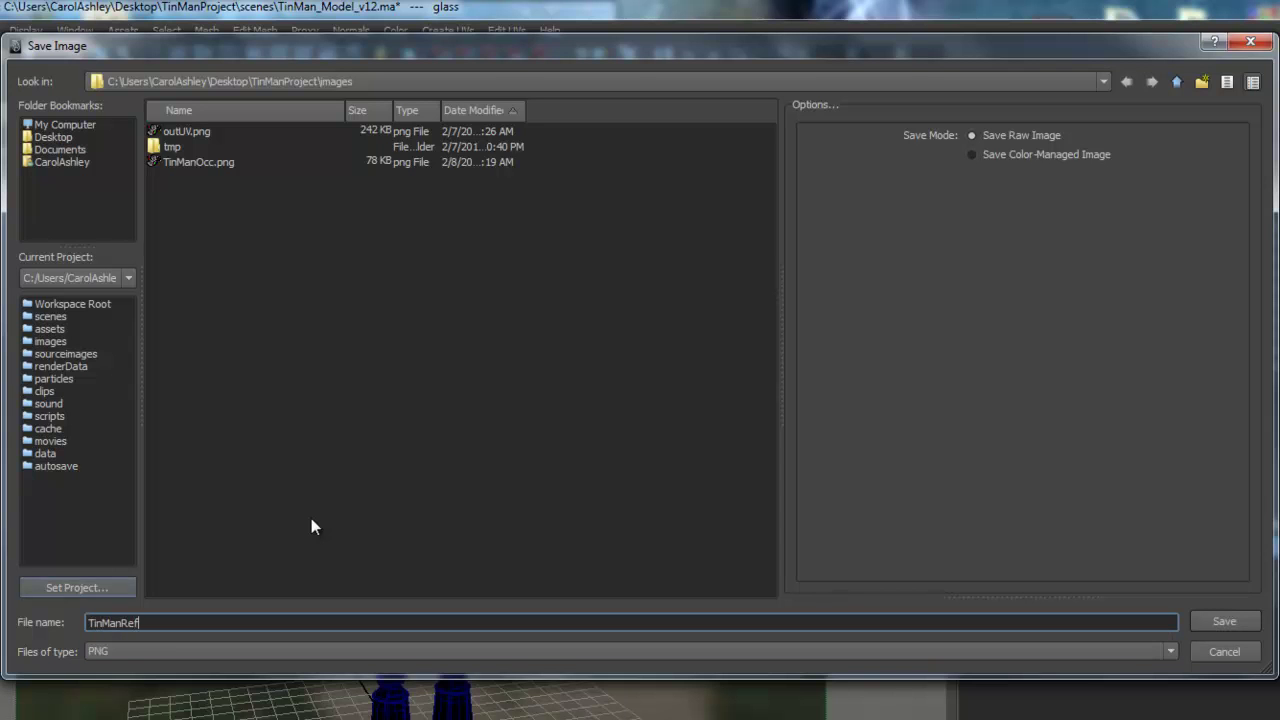
key(Return)
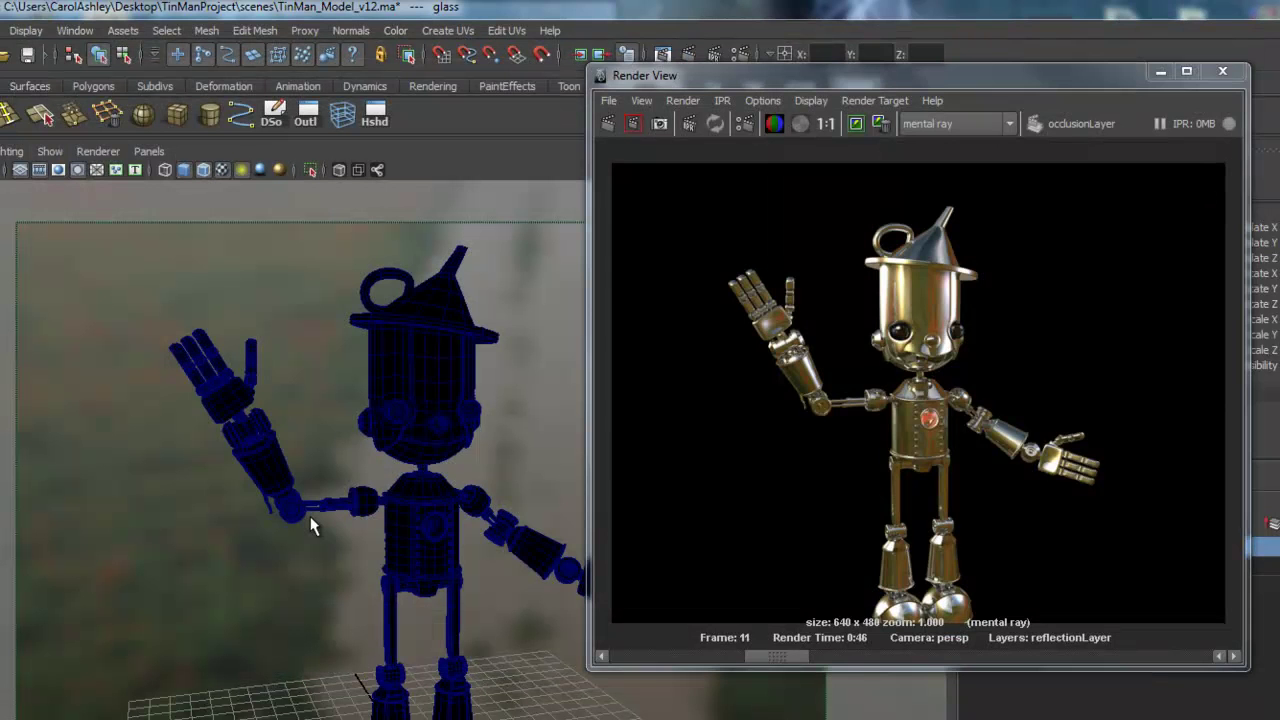
Step: Show the kept masterLayer render and save it as a PNG named TinManDif in the images folder
key(Right)
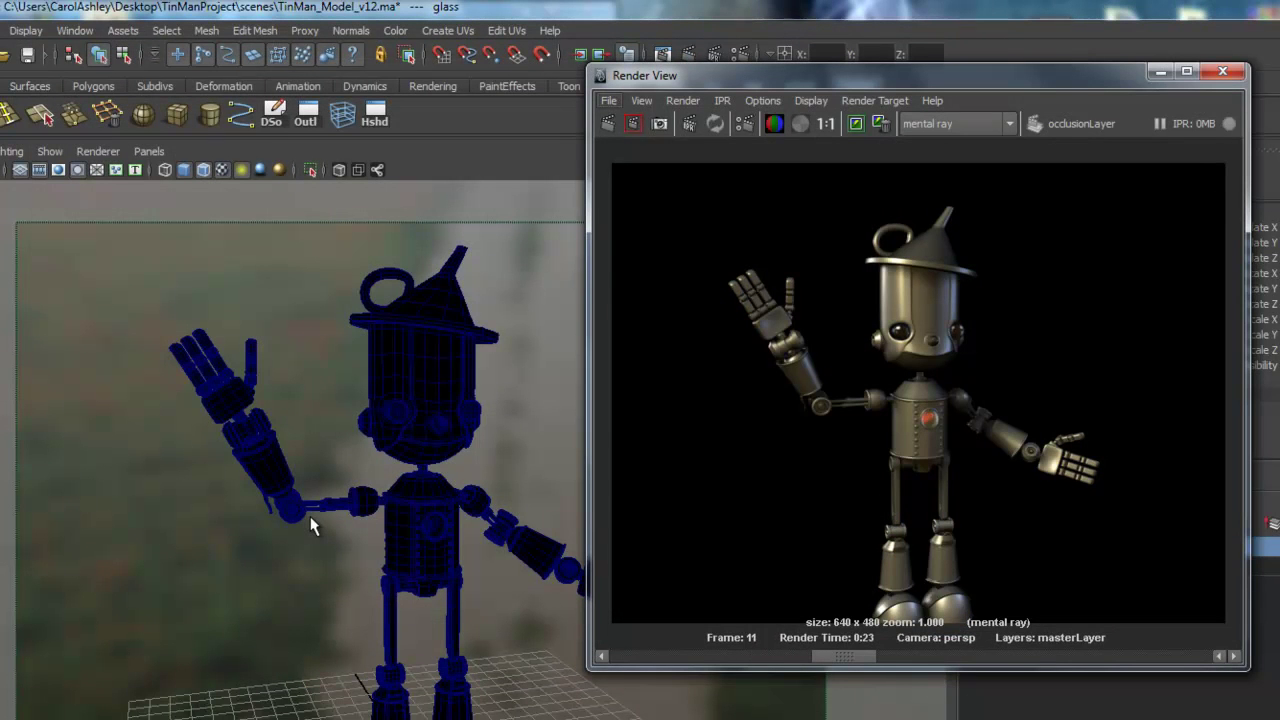
key(alt+f)
key(Down)
key(Down)
key(Return)
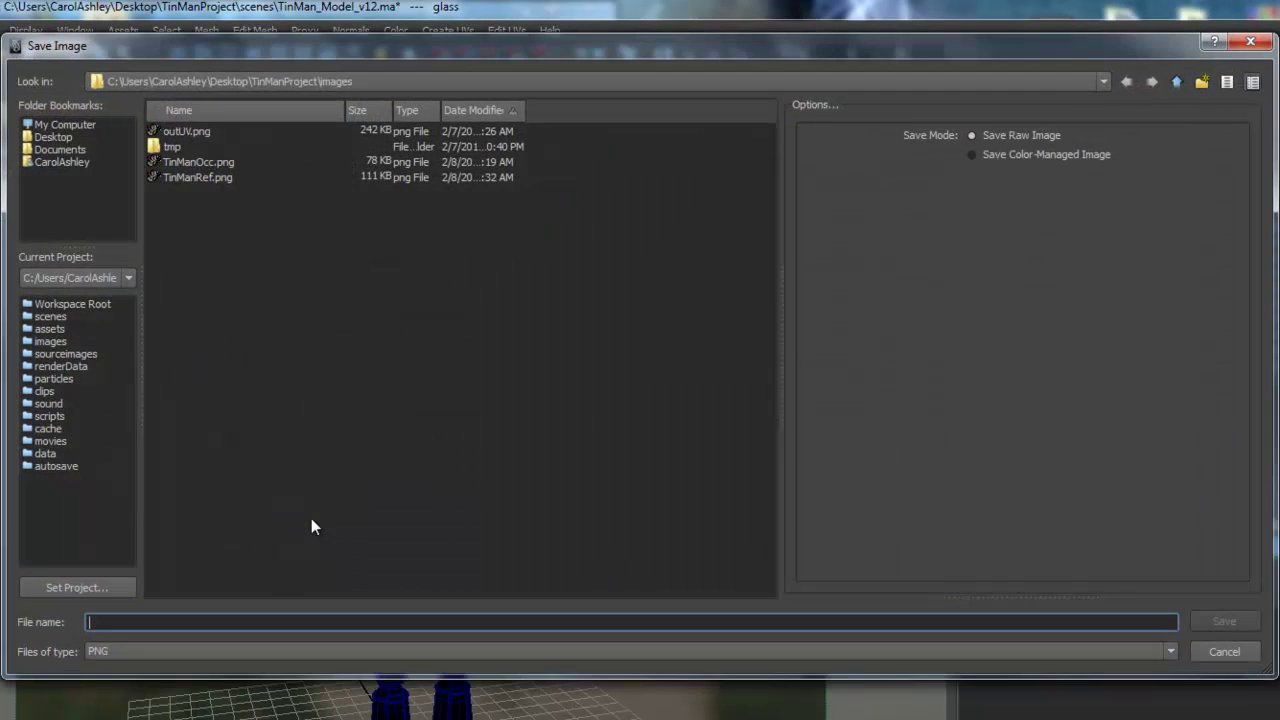
text(TinManDif)
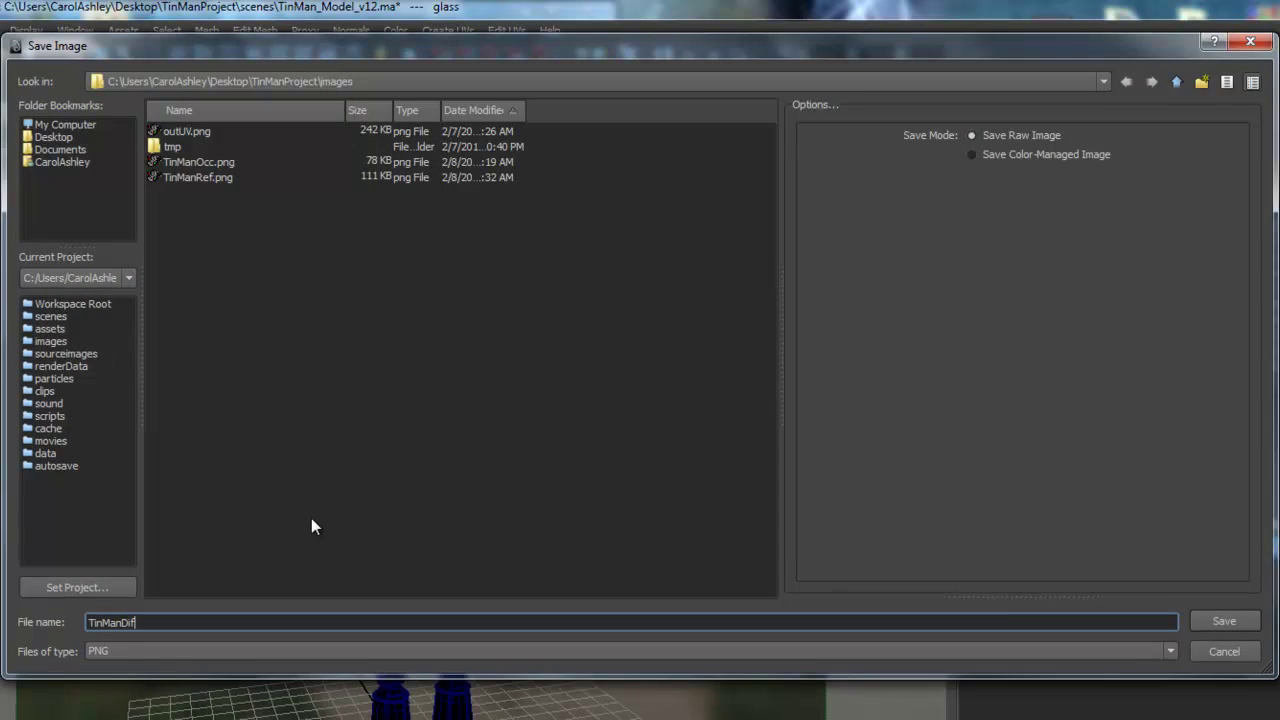
key(Return)
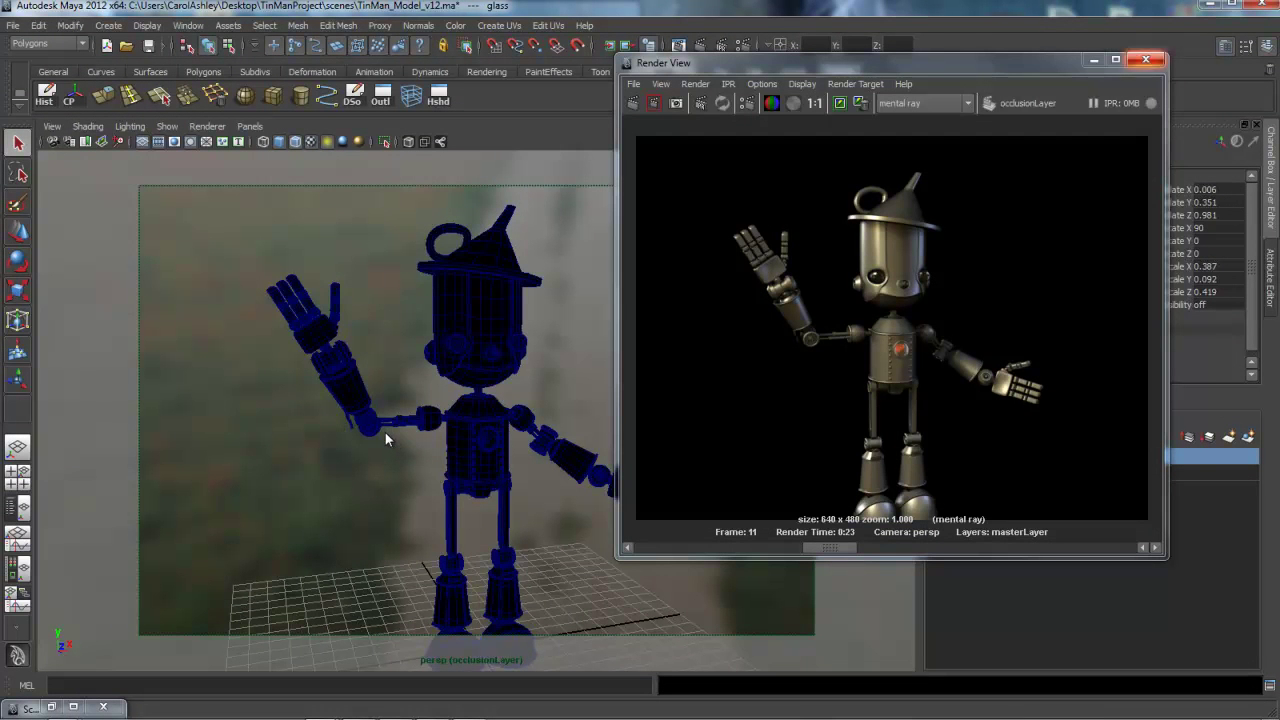
Step: Close the Render View and switch to Photoshop
click(1146, 60)
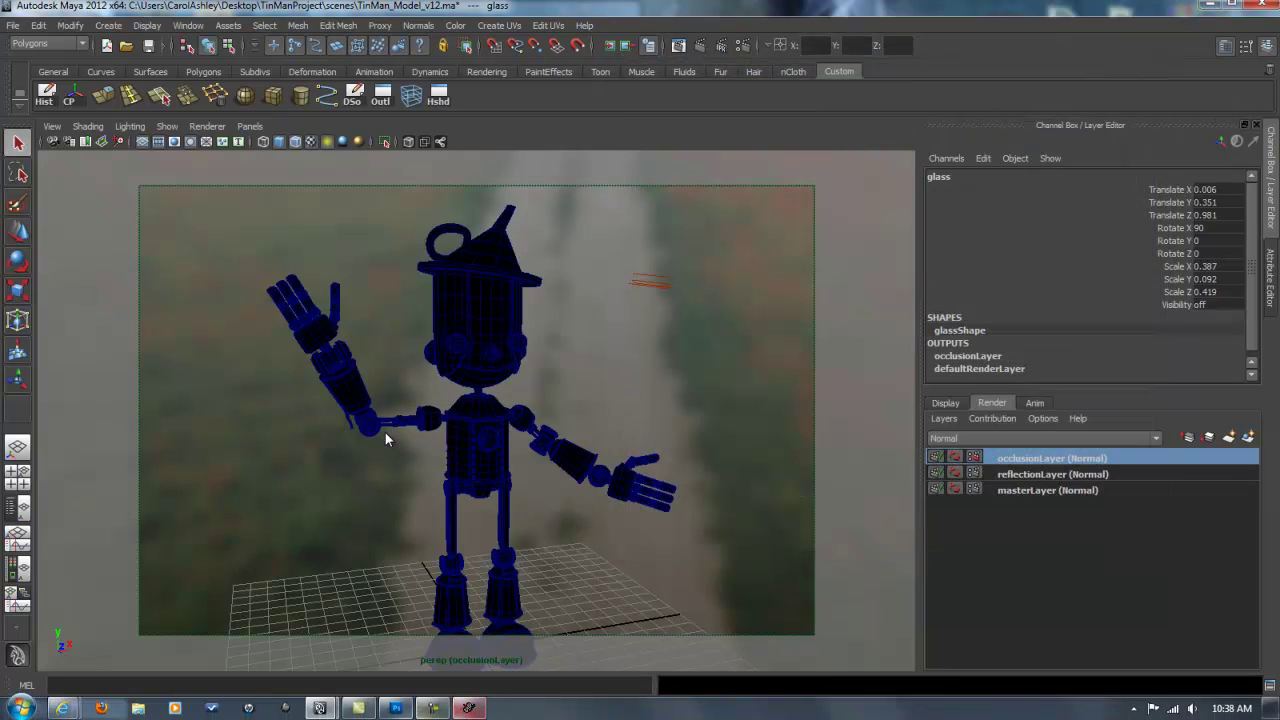
click(396, 712)
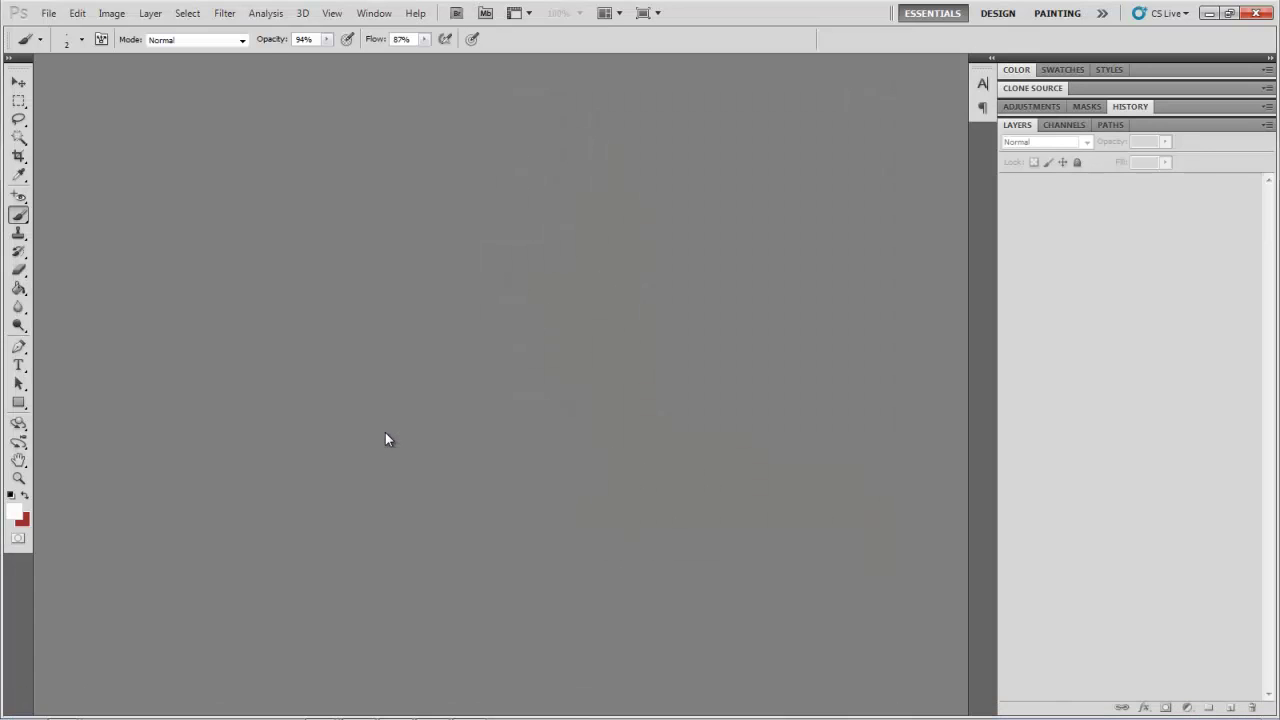
Step: Open the TinManDif, TinManOcc and TinManRef renders together from the images folder
click(48, 13)
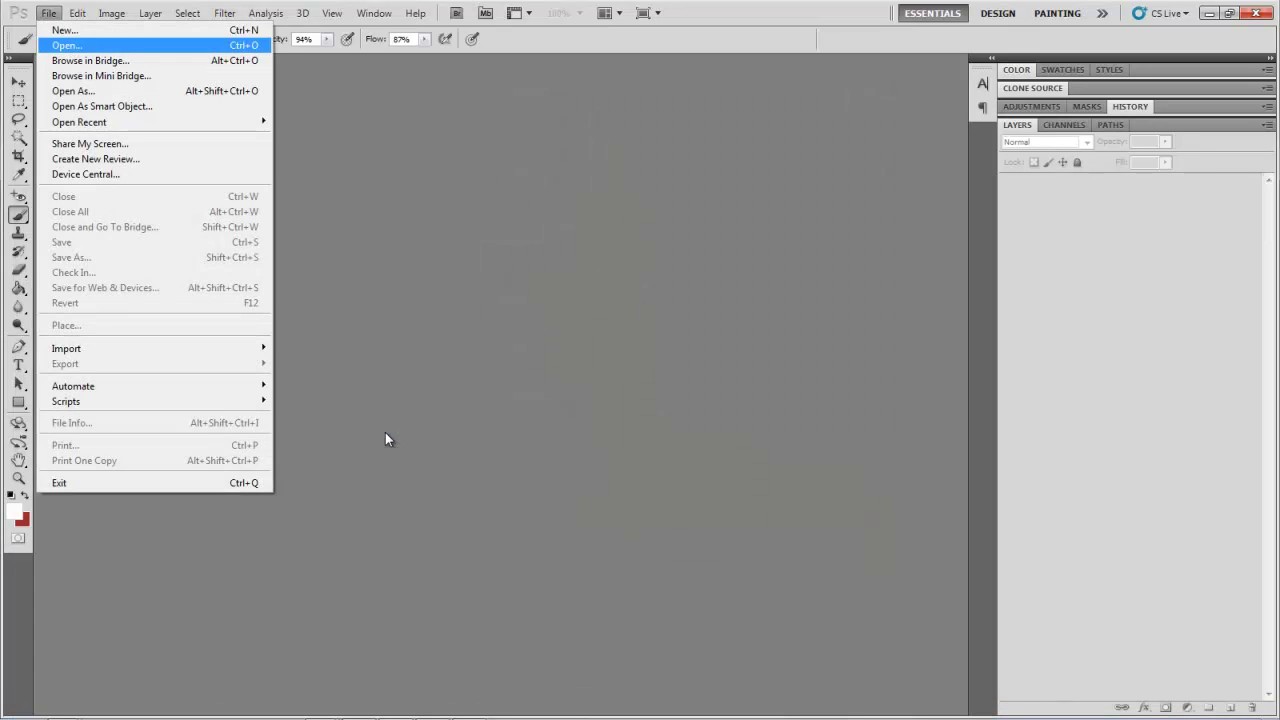
click(75, 45)
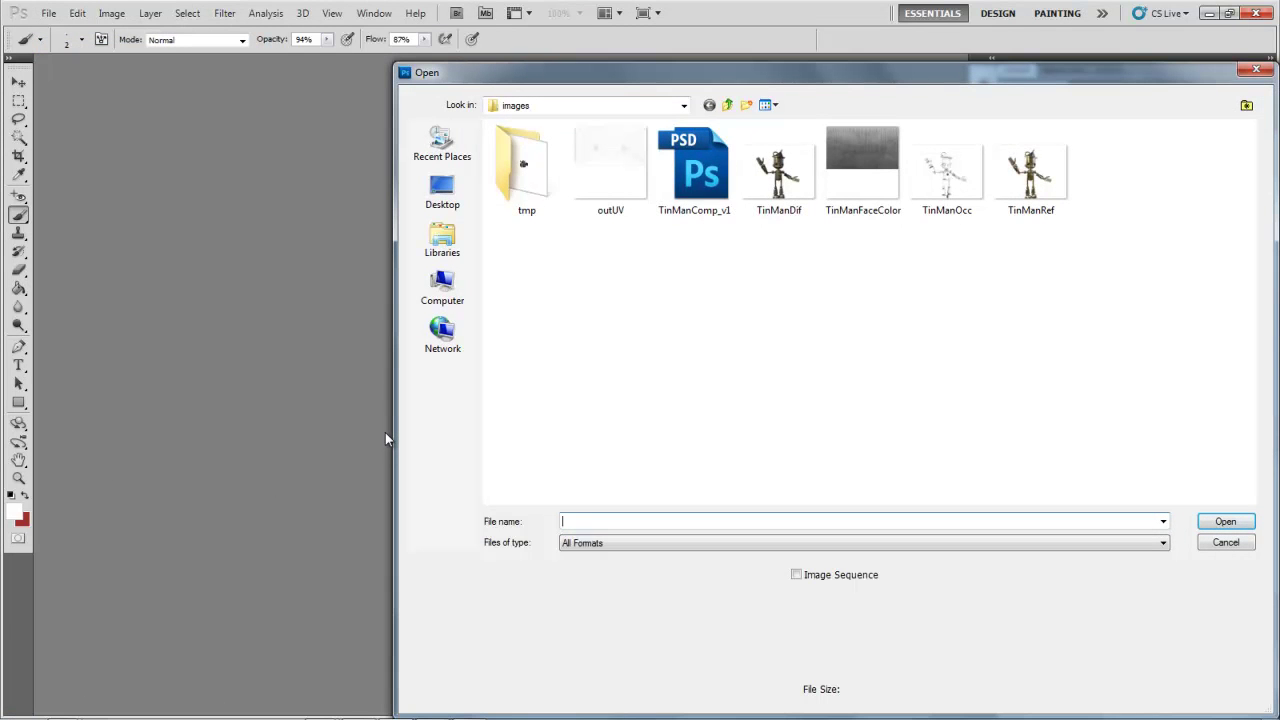
click(778, 170)
ctrl+click(946, 170)
ctrl+click(1030, 170)
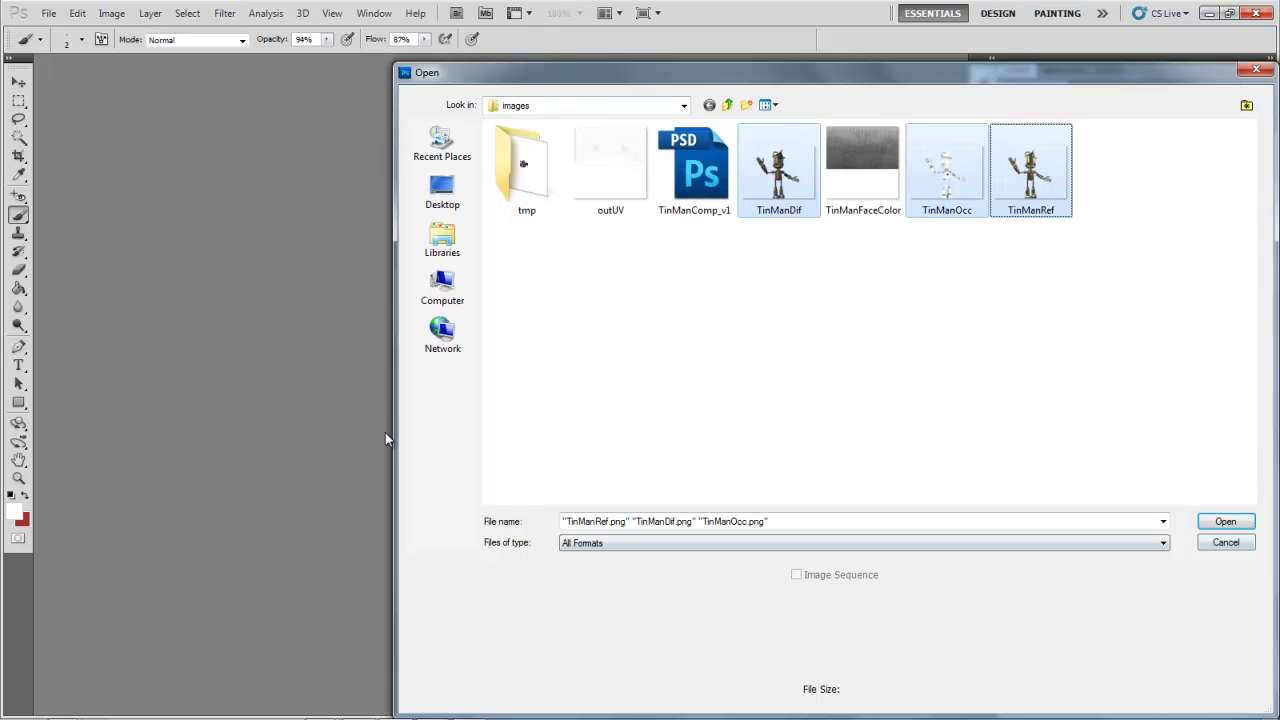
key(Return)
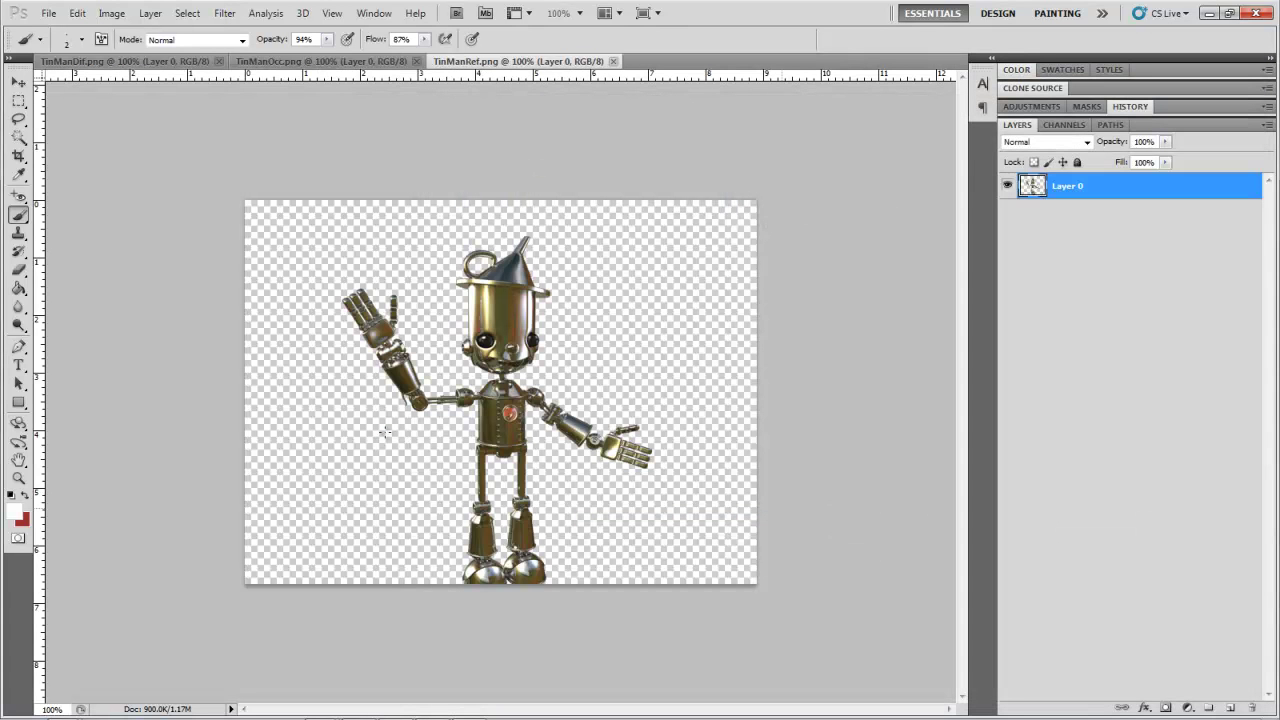
Step: Open the poppy_road4 background photo from the project's sourceimages folder
key(alt+f)
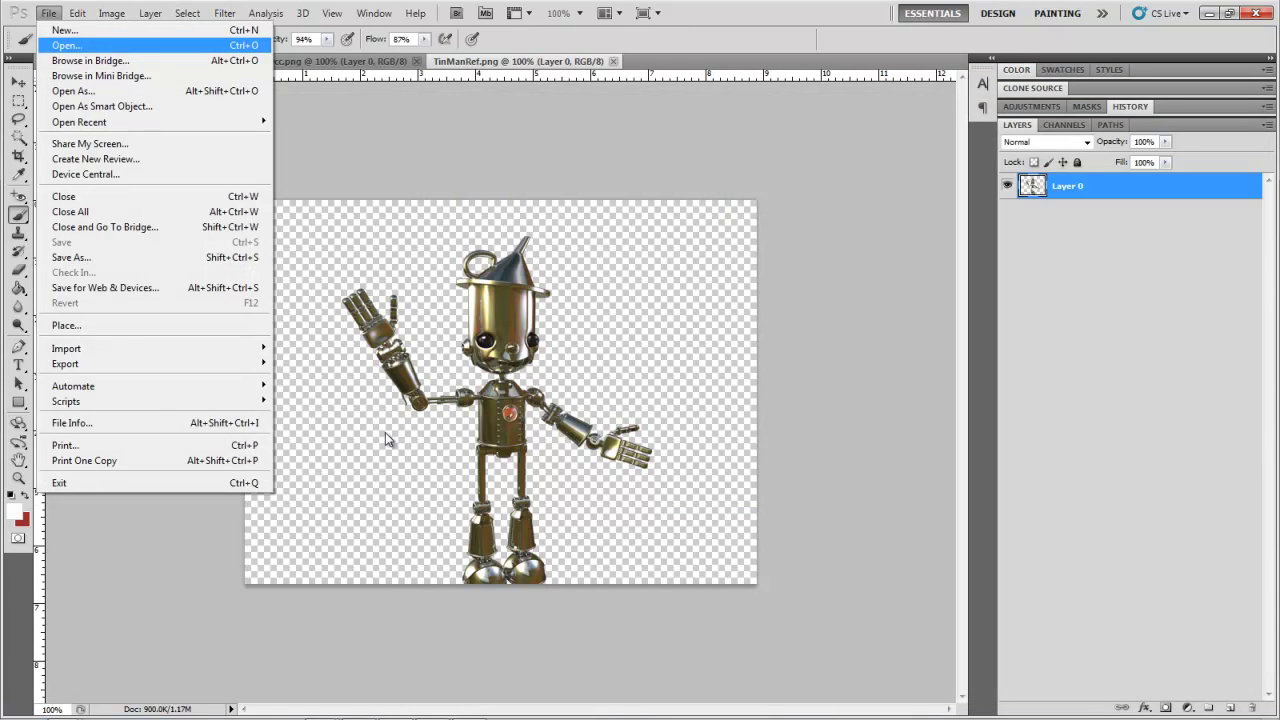
key(Return)
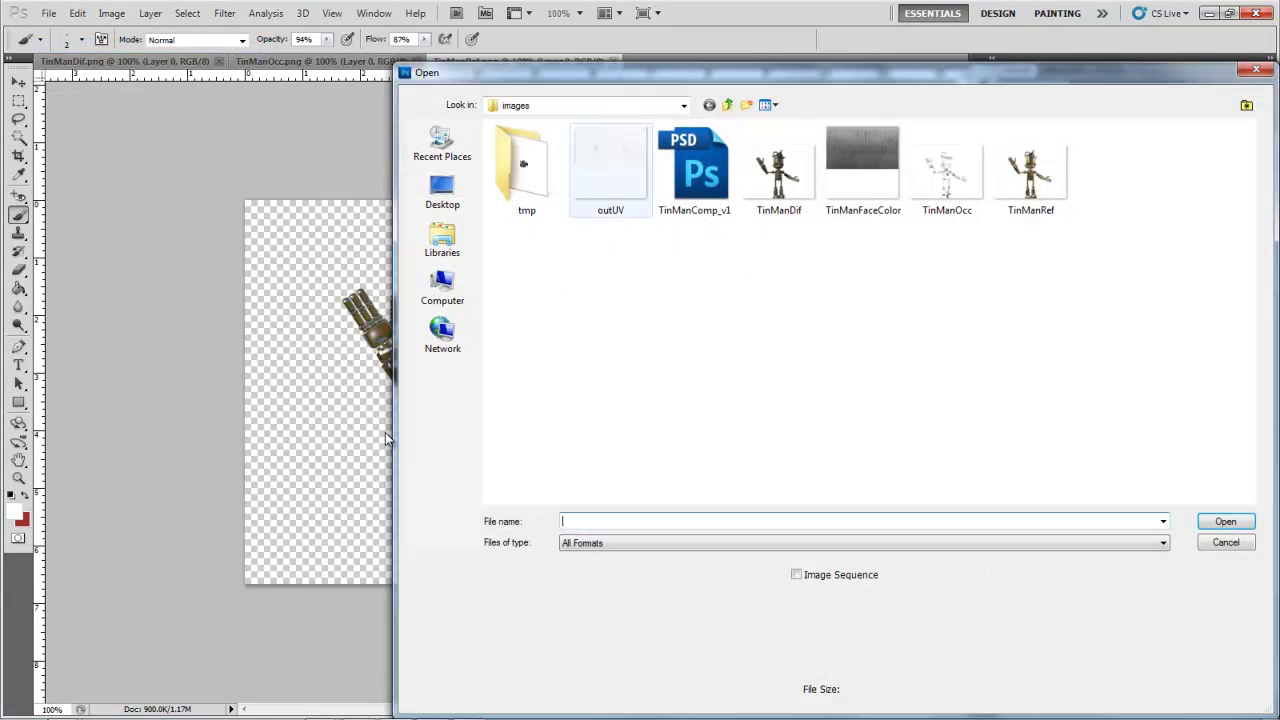
key(BackSpace)
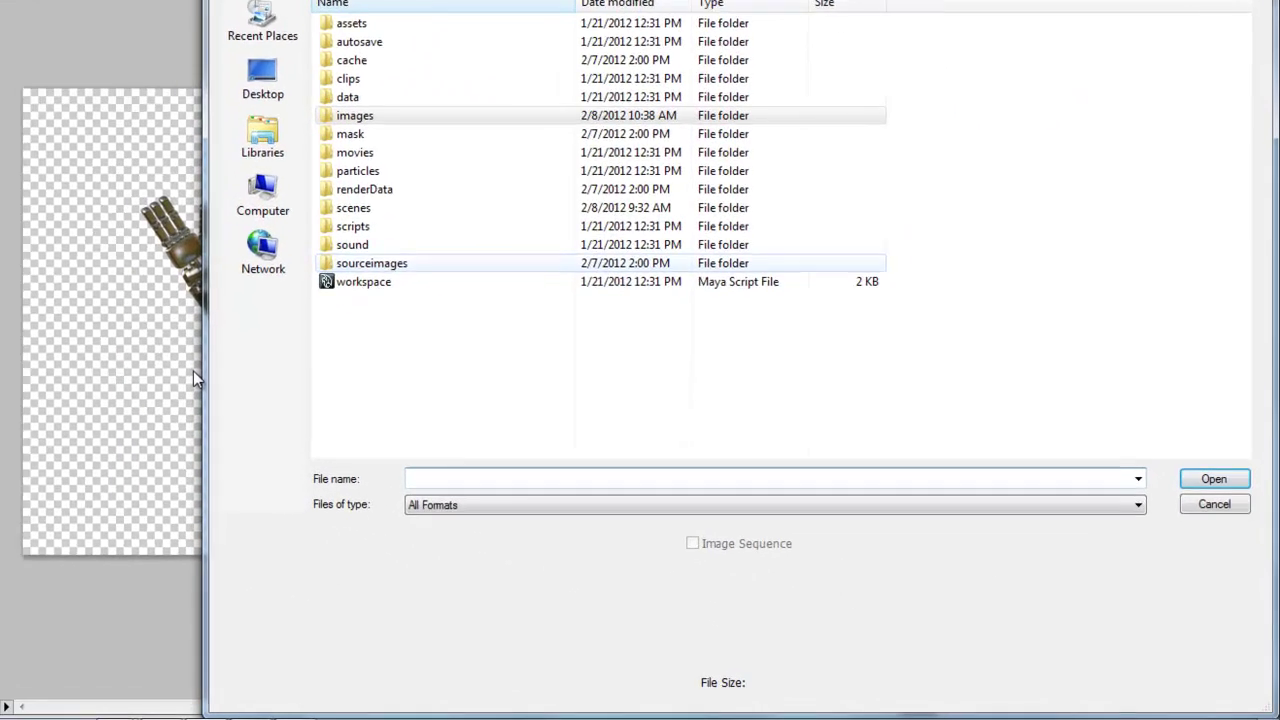
key(Return)
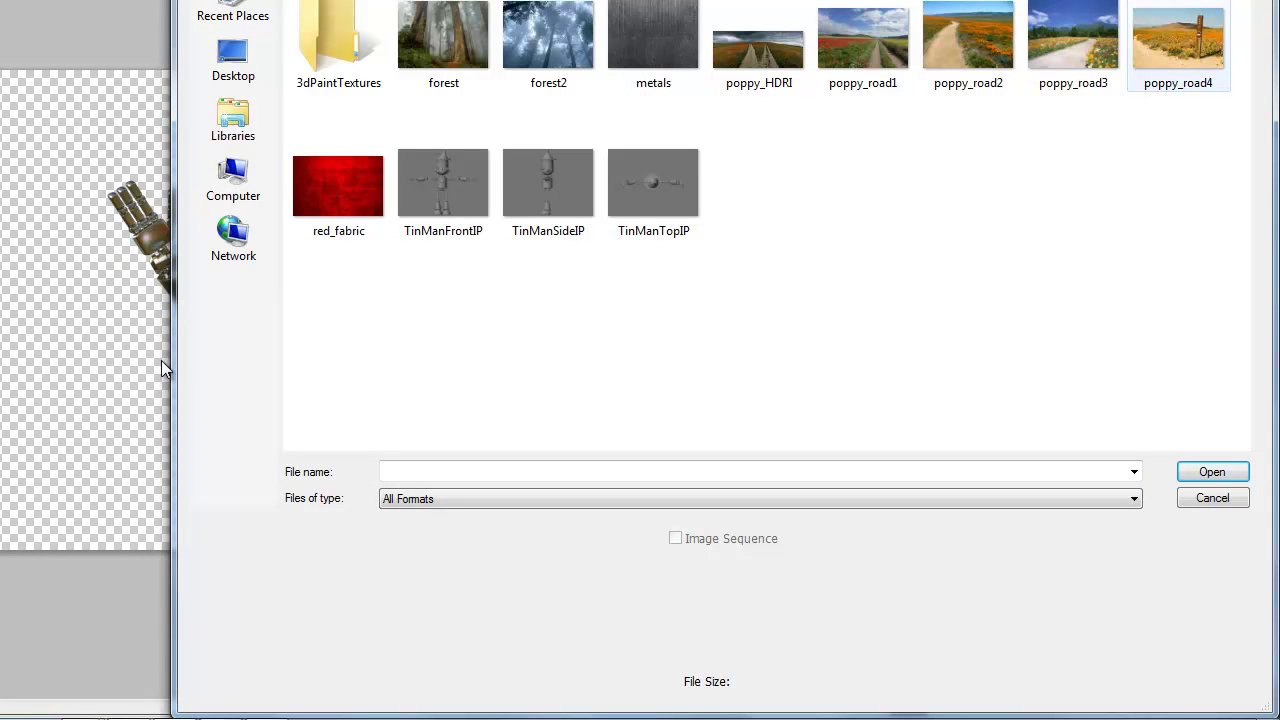
key(space)
key(Return)
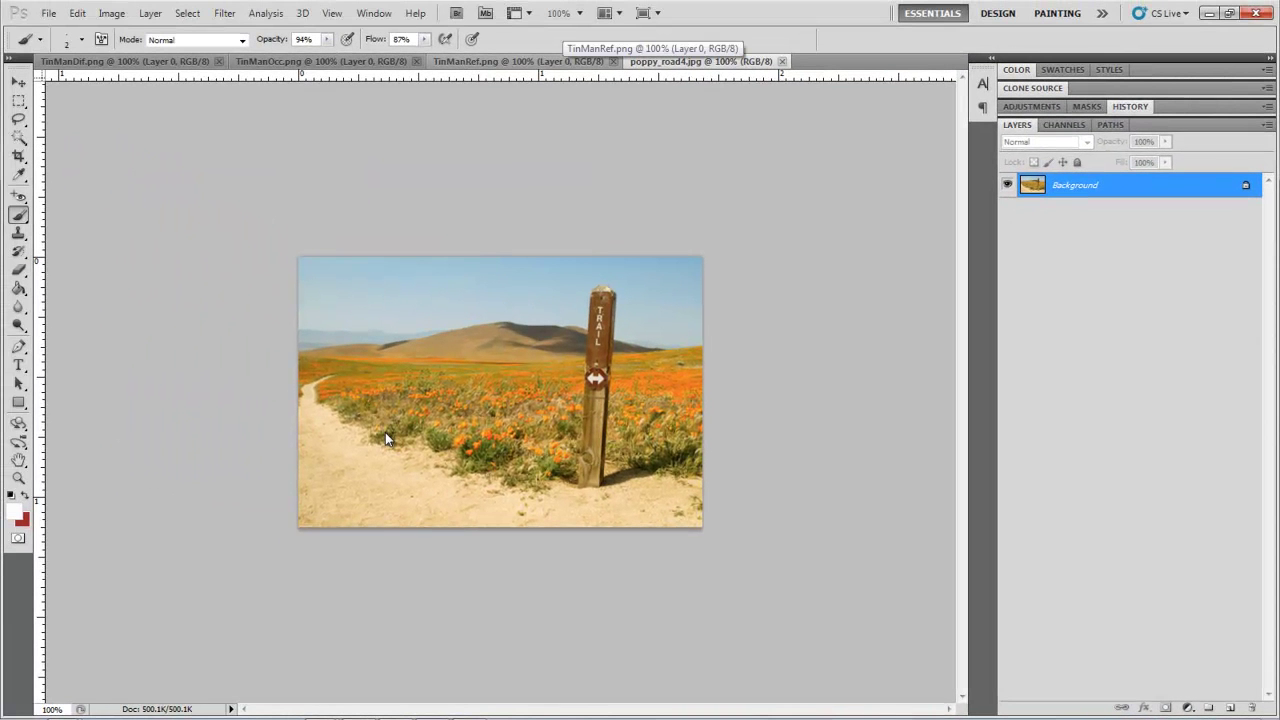
Step: Copy the entire TinManDif image and paste it as a new layer into the poppy_road4 document
key(ctrl+shift+Tab)
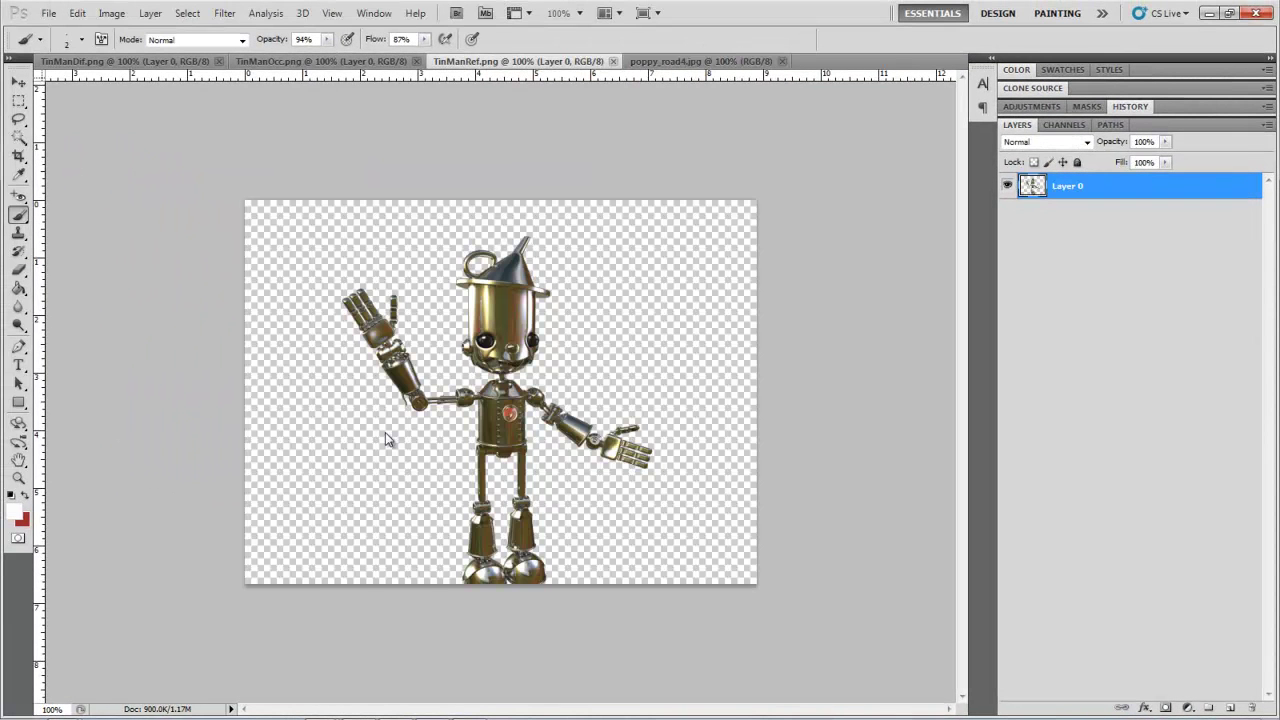
key(ctrl+shift+Tab)
key(ctrl+shift+Tab)
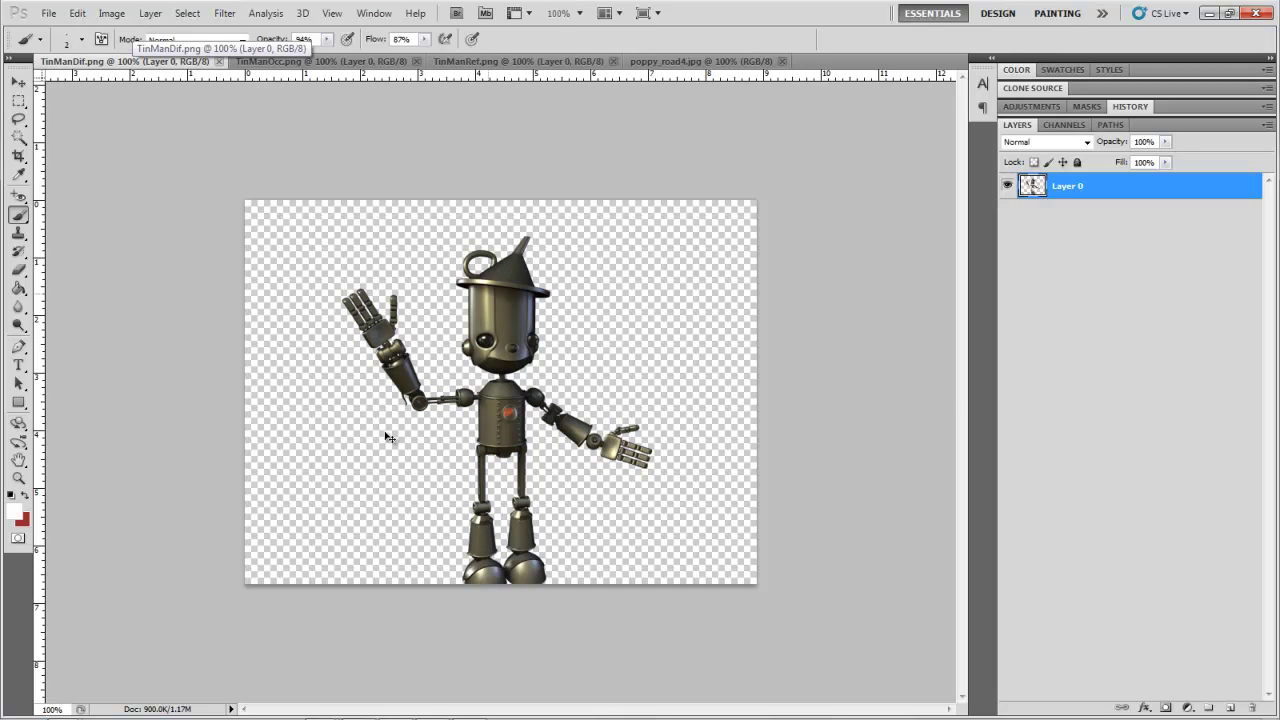
key(ctrl+a)
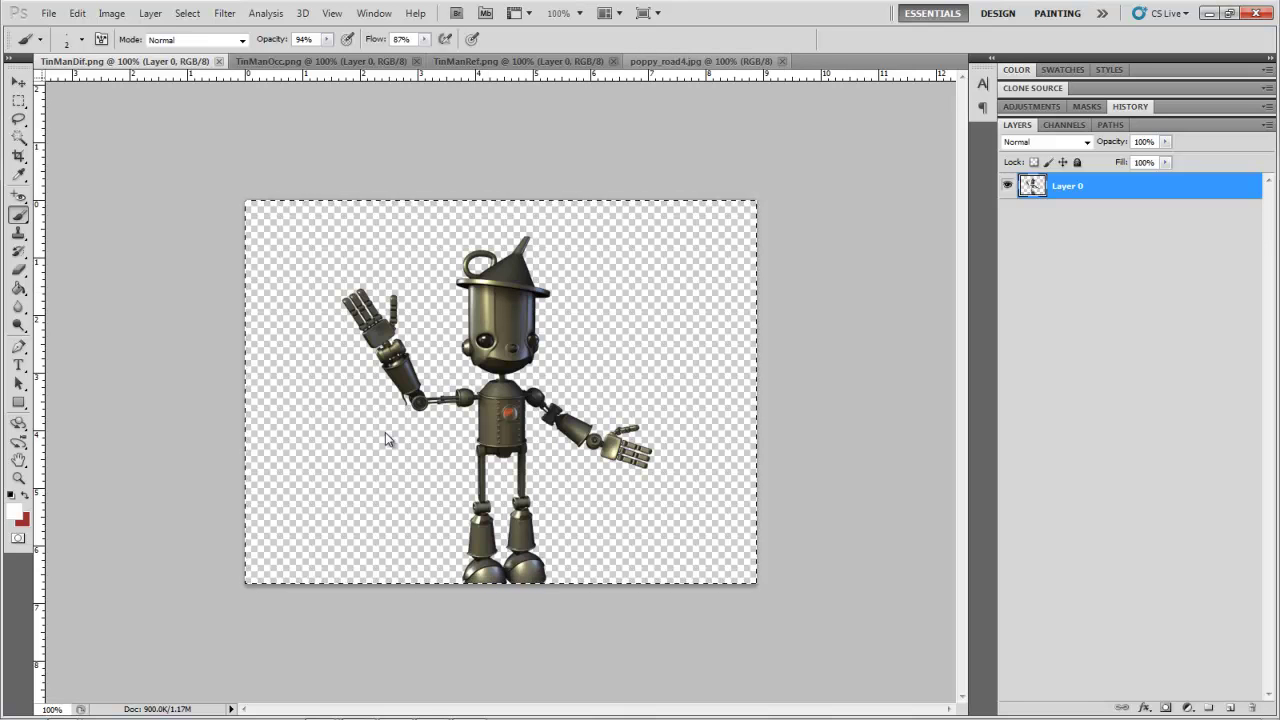
key(ctrl+shift+Tab)
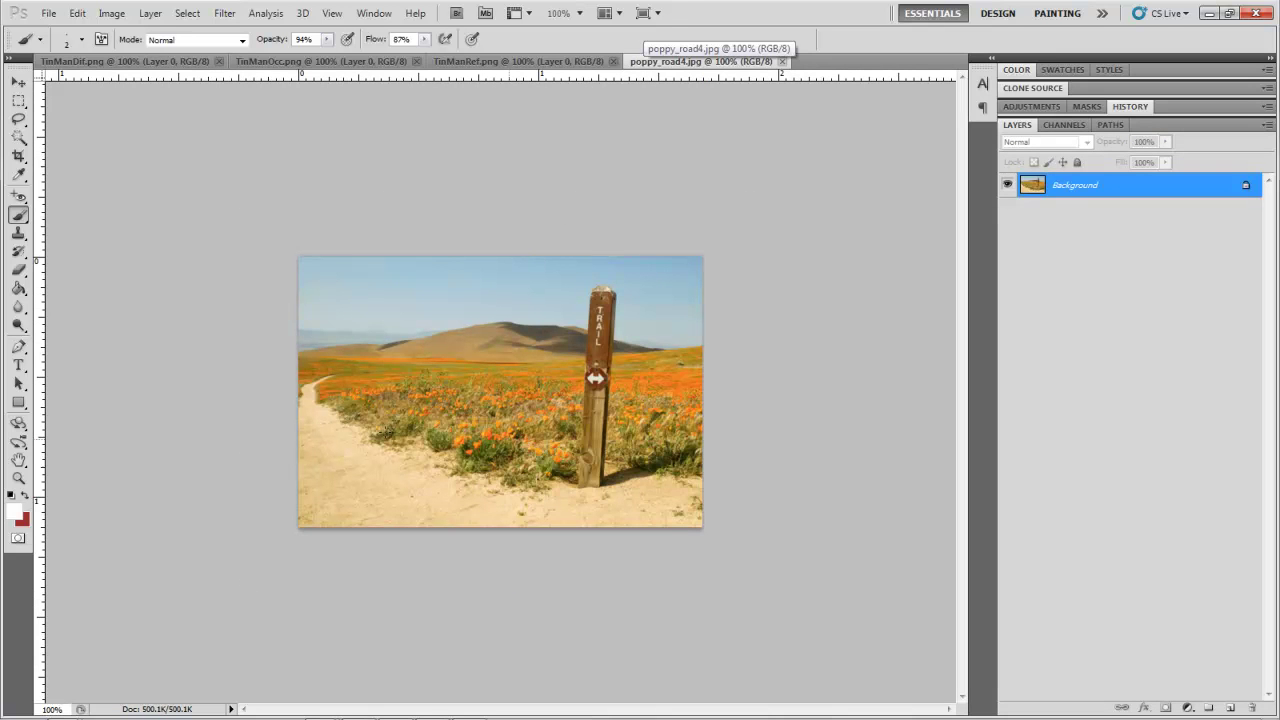
key(ctrl+v)
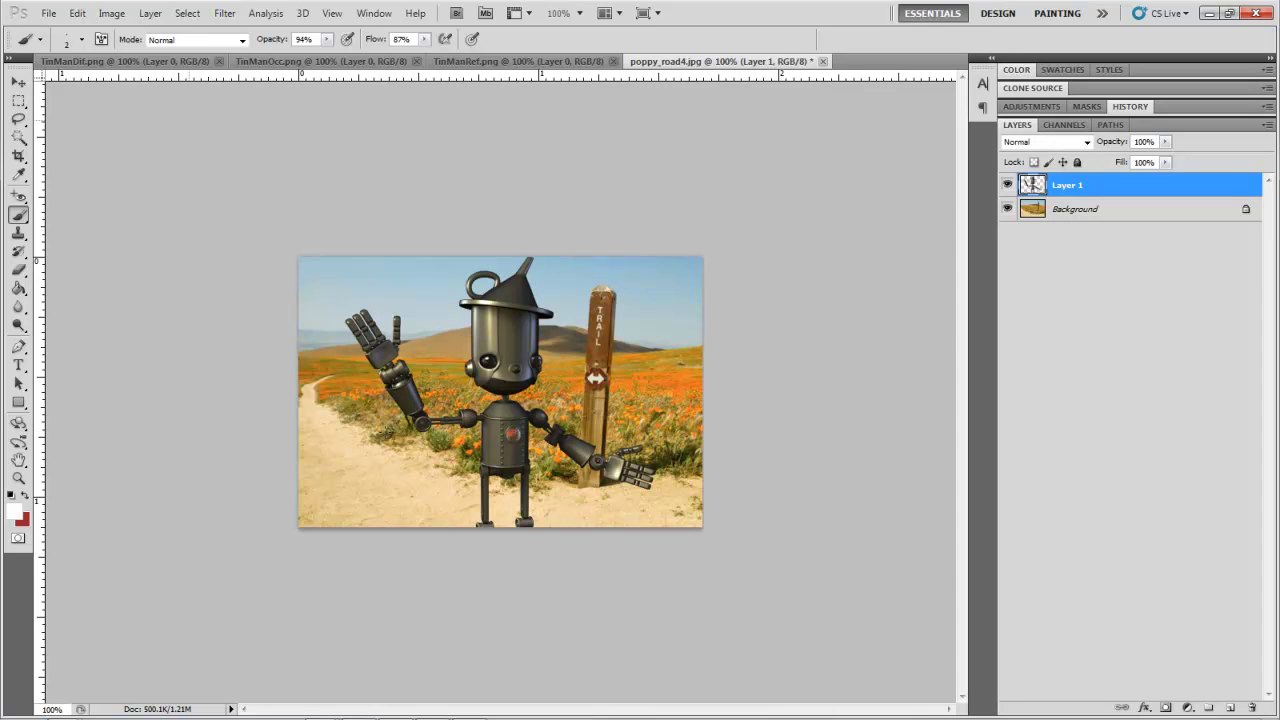
Step: Copy the entire TinManRef image and paste it above the diffuse layer in the poppy_road4 document
click(321, 62)
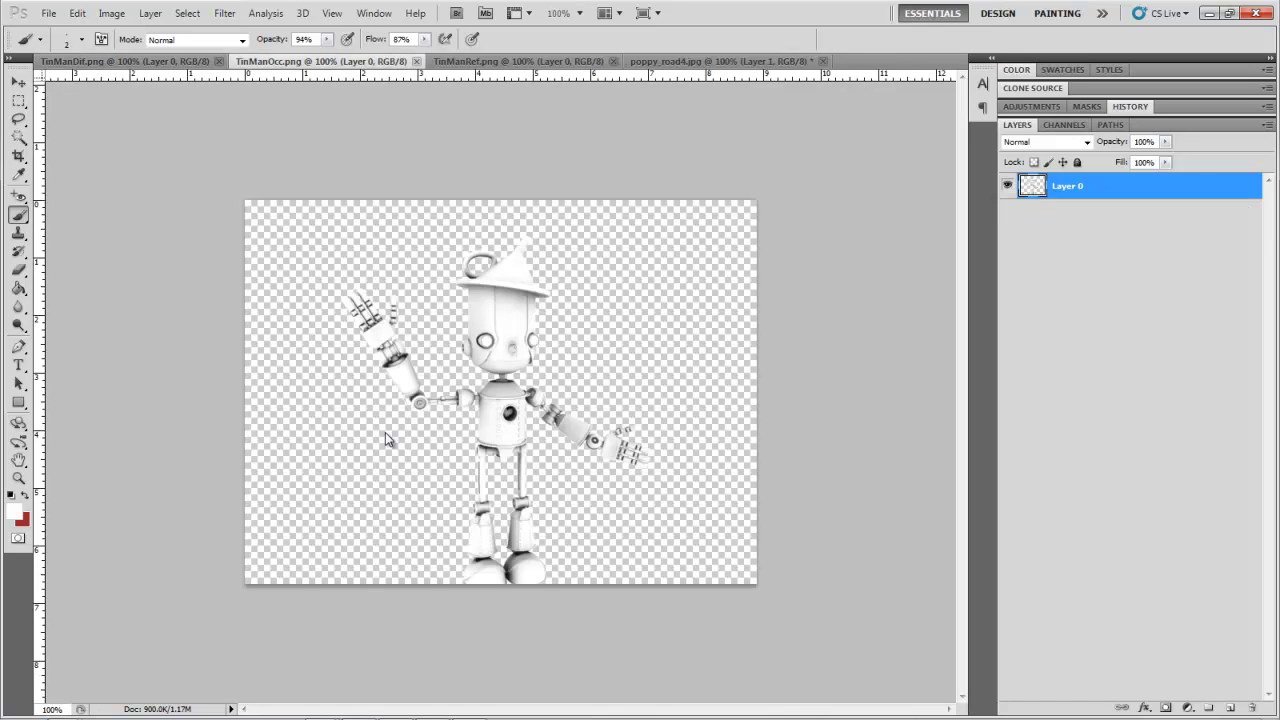
click(517, 61)
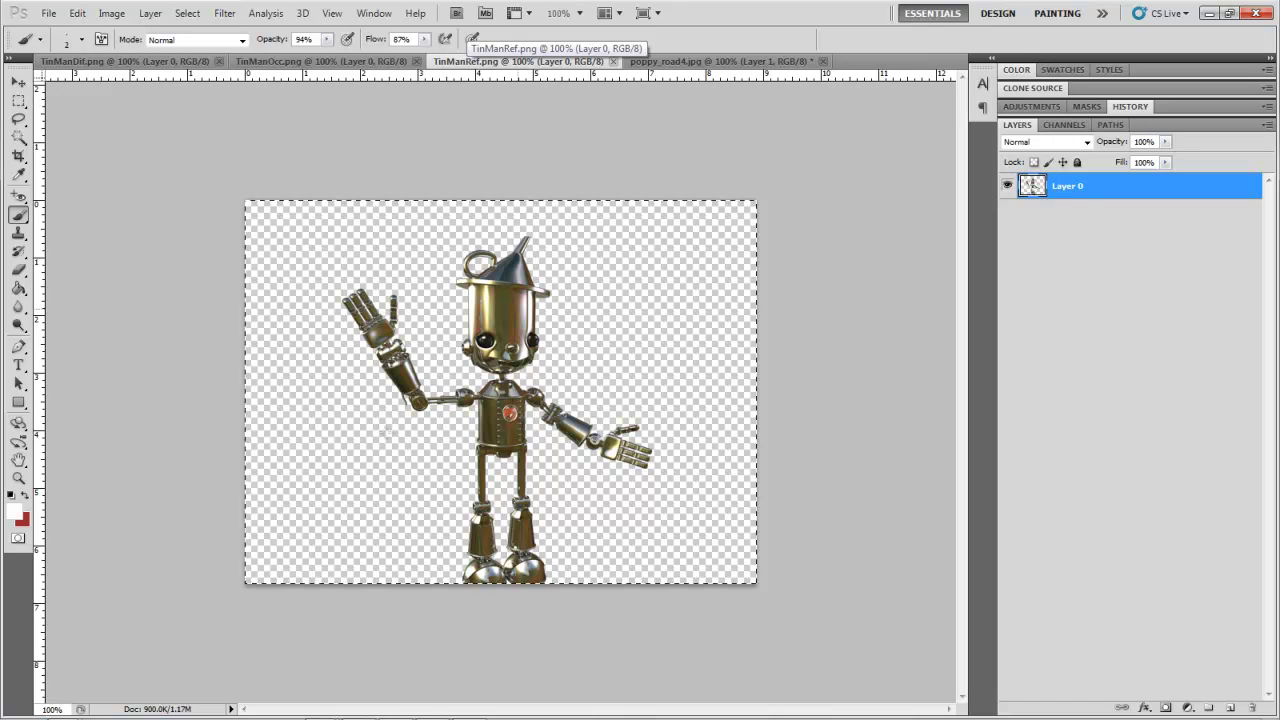
key(ctrl+a)
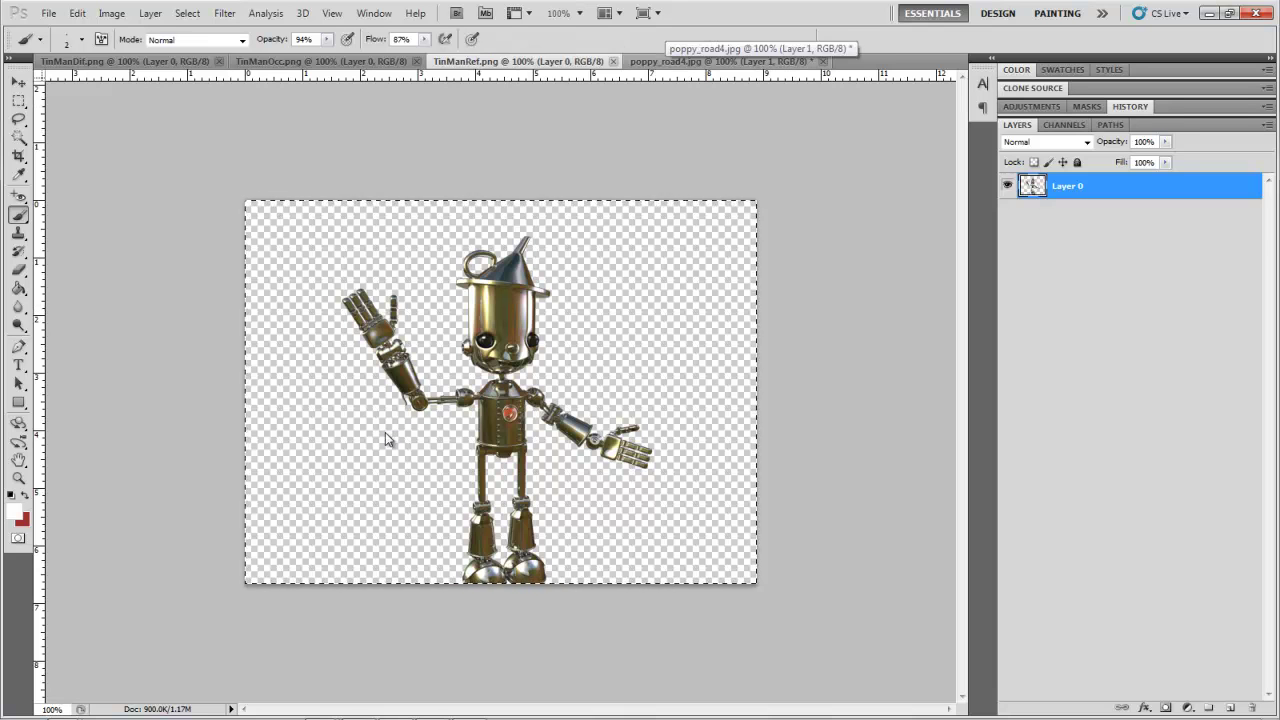
key(ctrl+Tab)
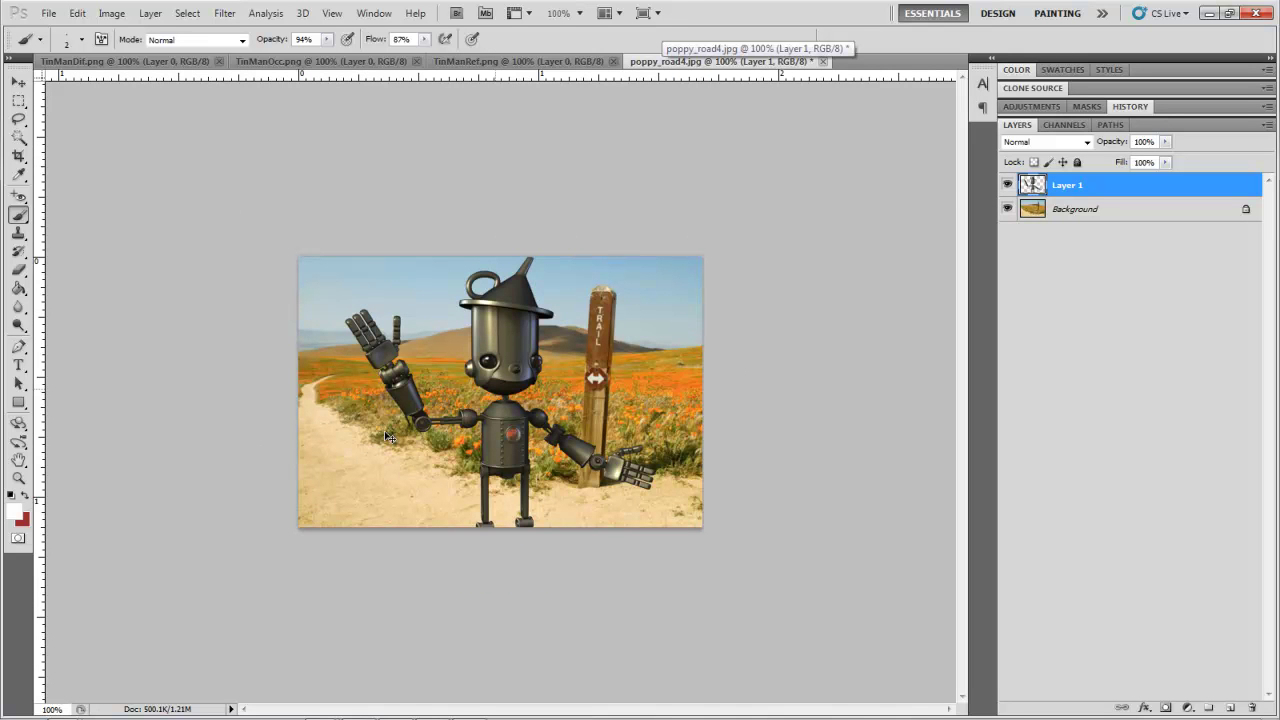
key(ctrl+v)
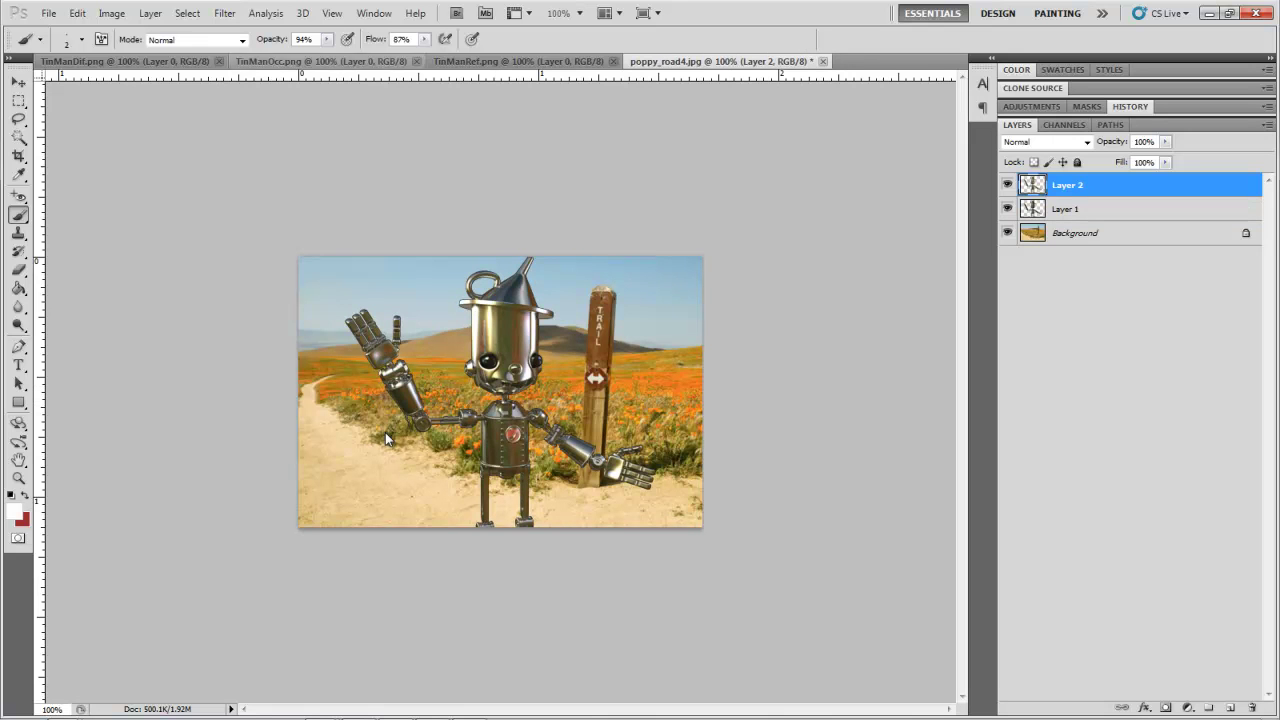
Step: Copy the entire TinManOcc image and paste it as the top layer of the poppy_road4 document
click(322, 61)
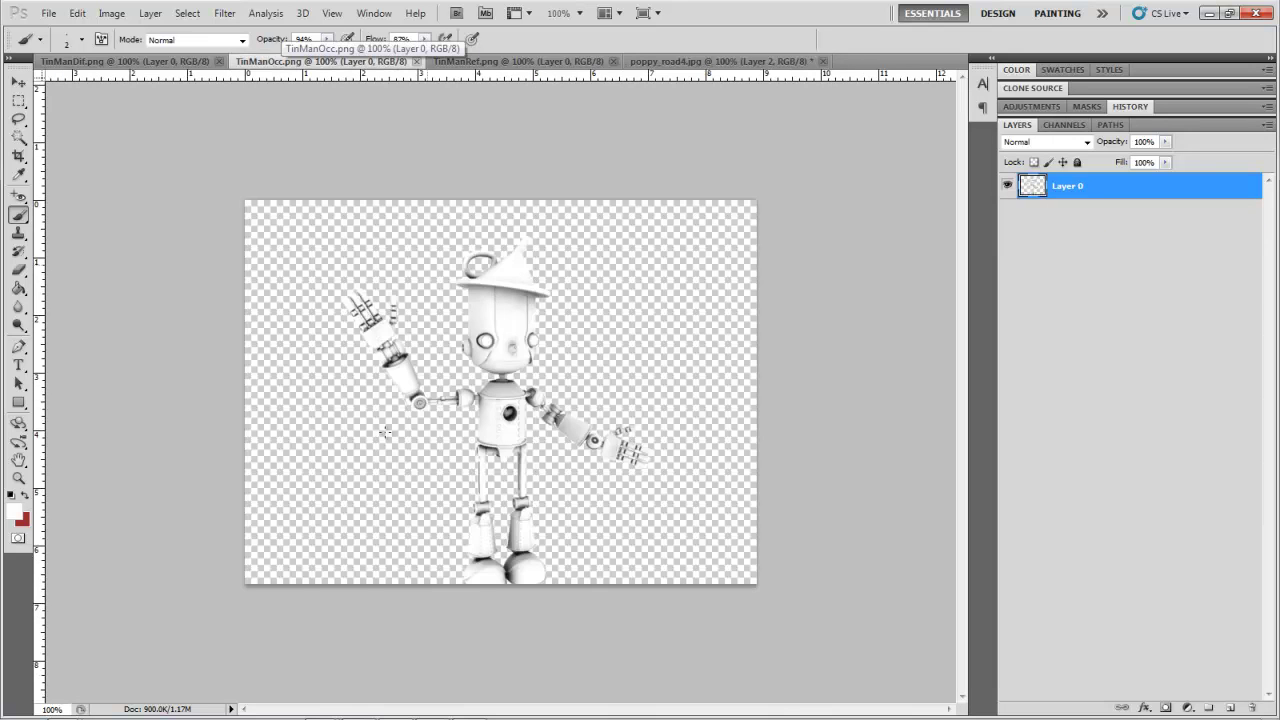
key(ctrl+a)
key(ctrl+c)
click(720, 61)
key(ctrl+v)
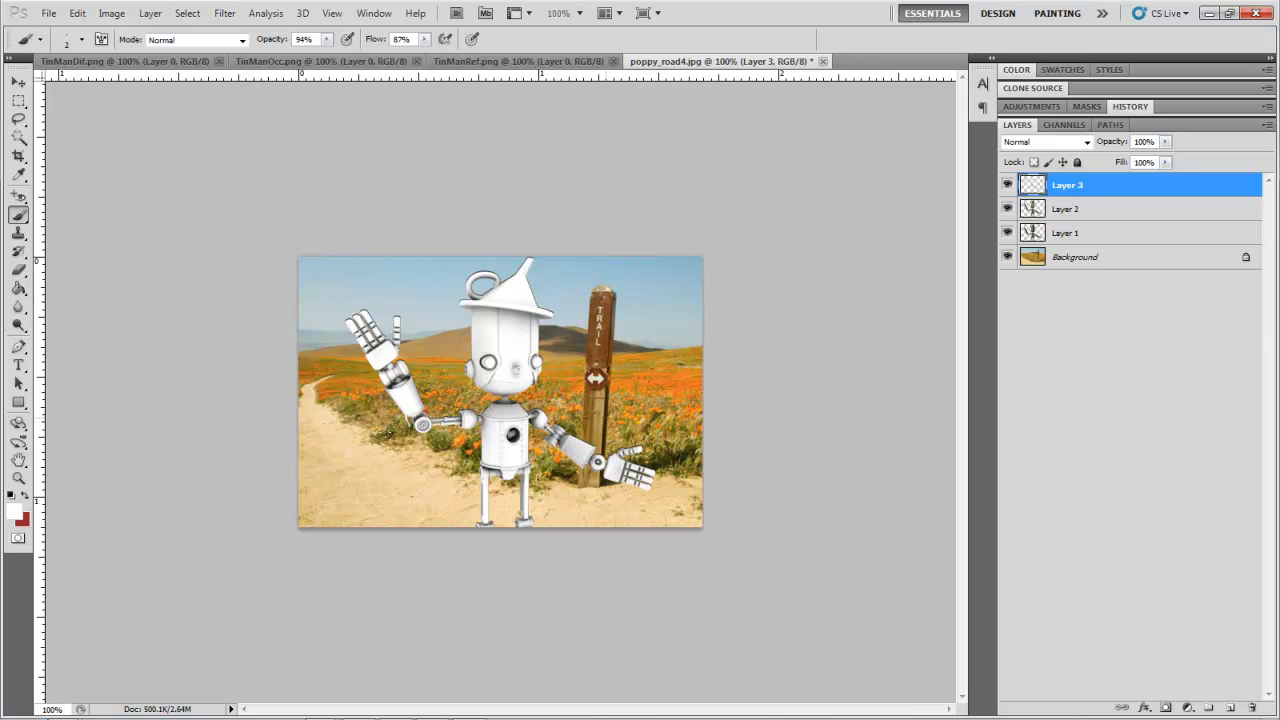
Step: Rename the pasted occlusion layer as occ and the reflection layer below it as ref
key(ctrl+plus)
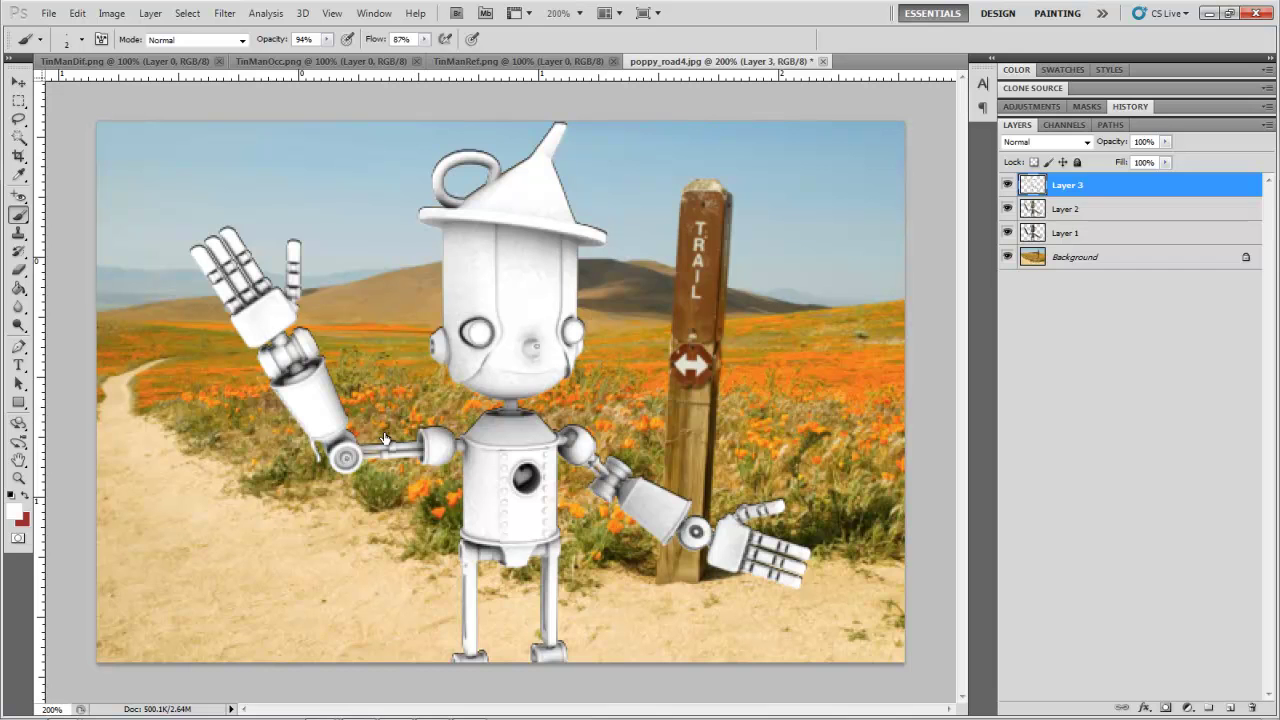
double_click(1067, 185)
text(occ)
key(Tab)
text(fef)
key(Return)
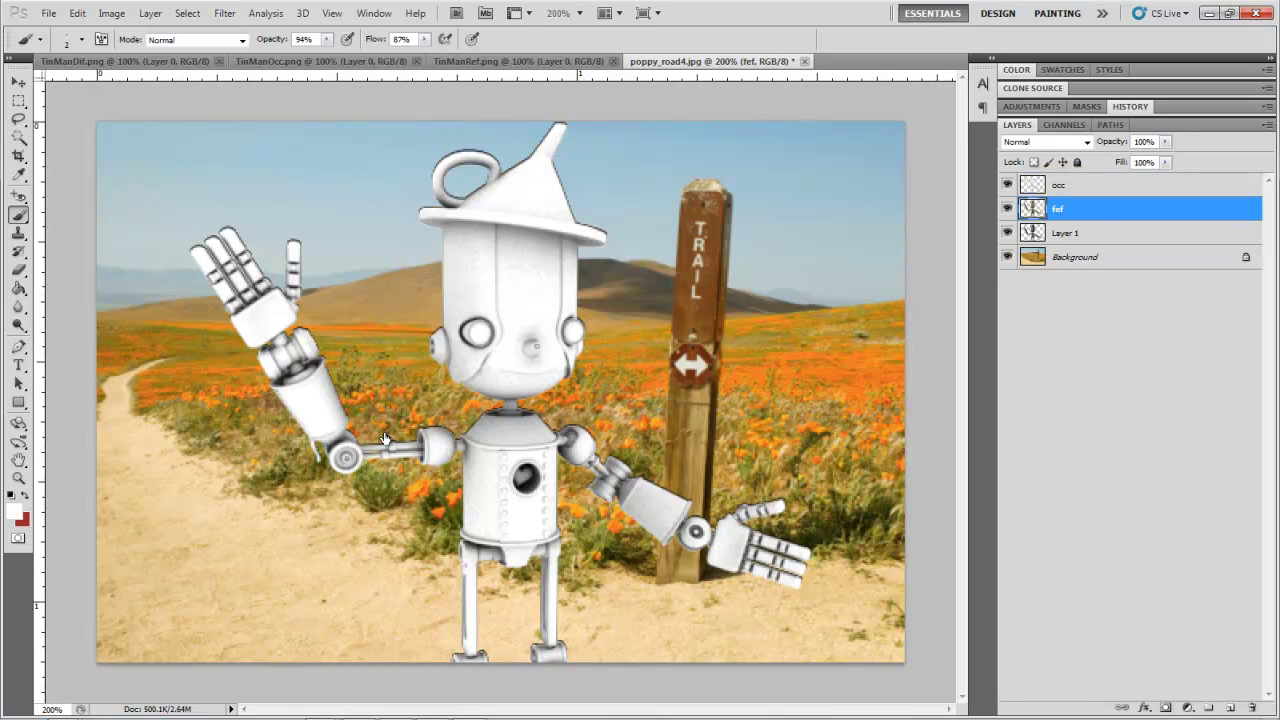
double_click(1058, 209)
text(ref)
key(Return)
Step: Rename the diffuse layer just above the background as dif
double_click(1066, 233)
text(di)
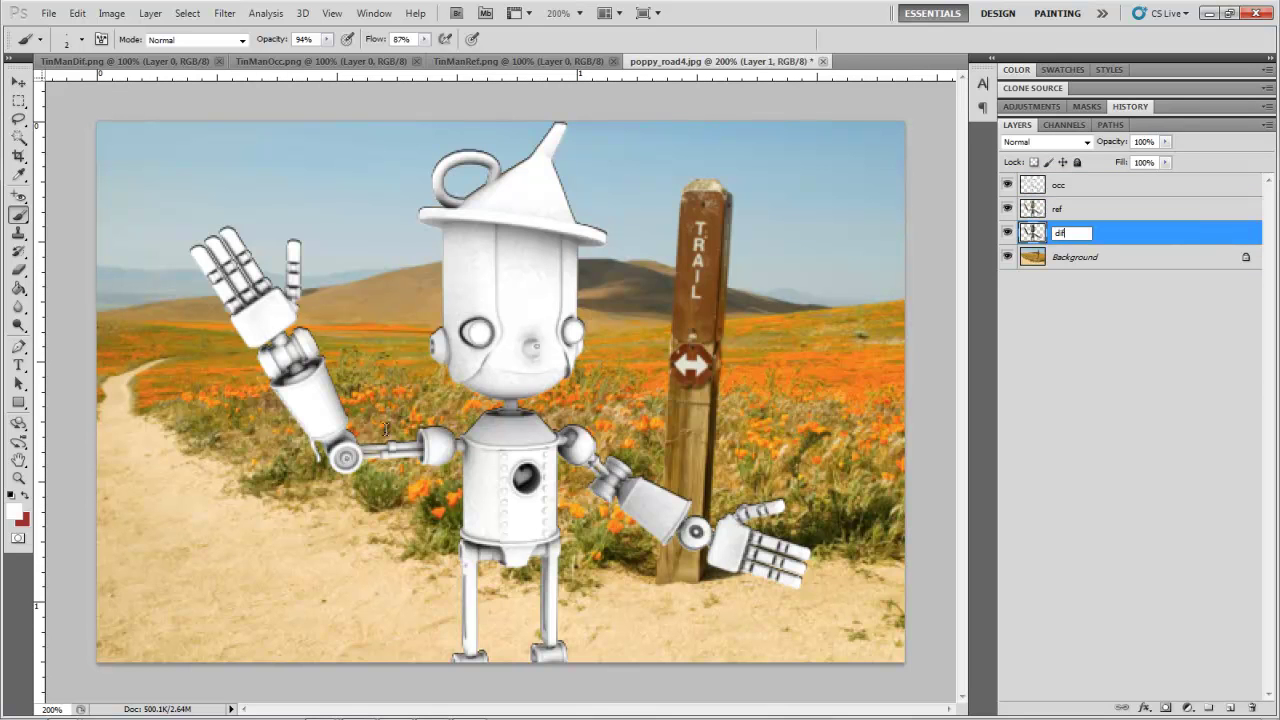
text(f)
key(Return)
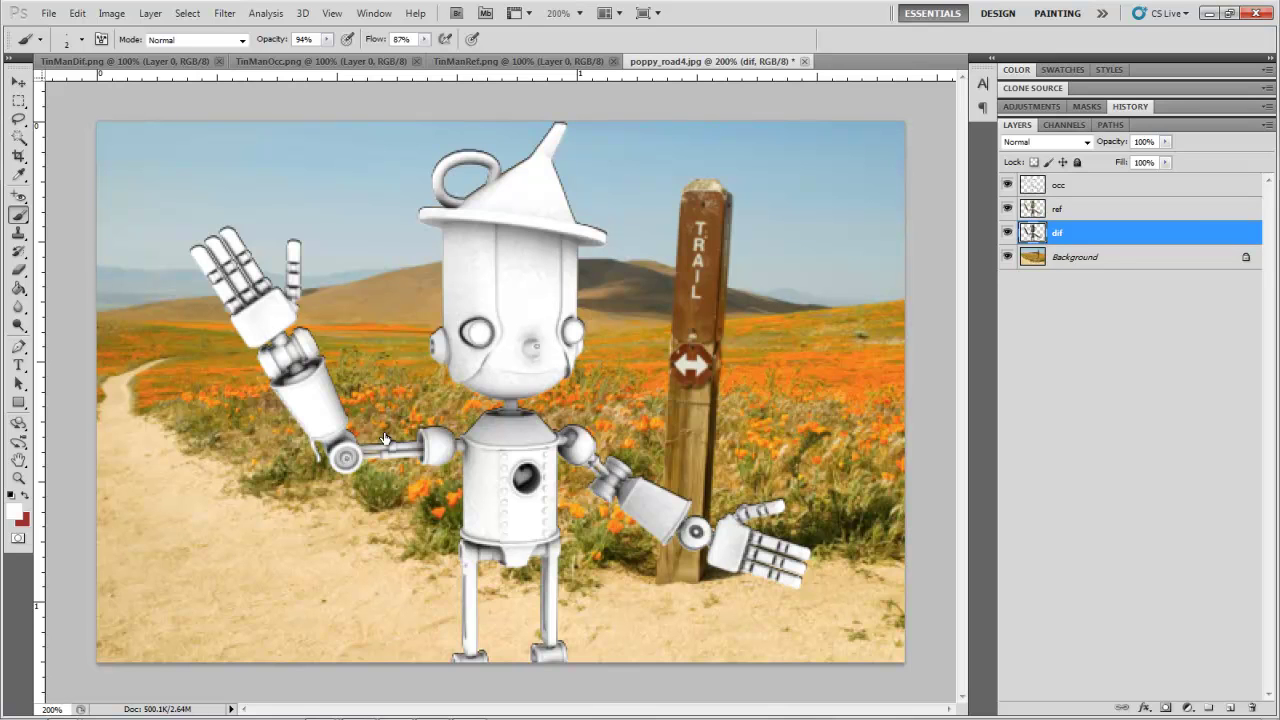
Step: Set the occ layer's blending mode to Multiply and its opacity to 75%
key(alt+period)
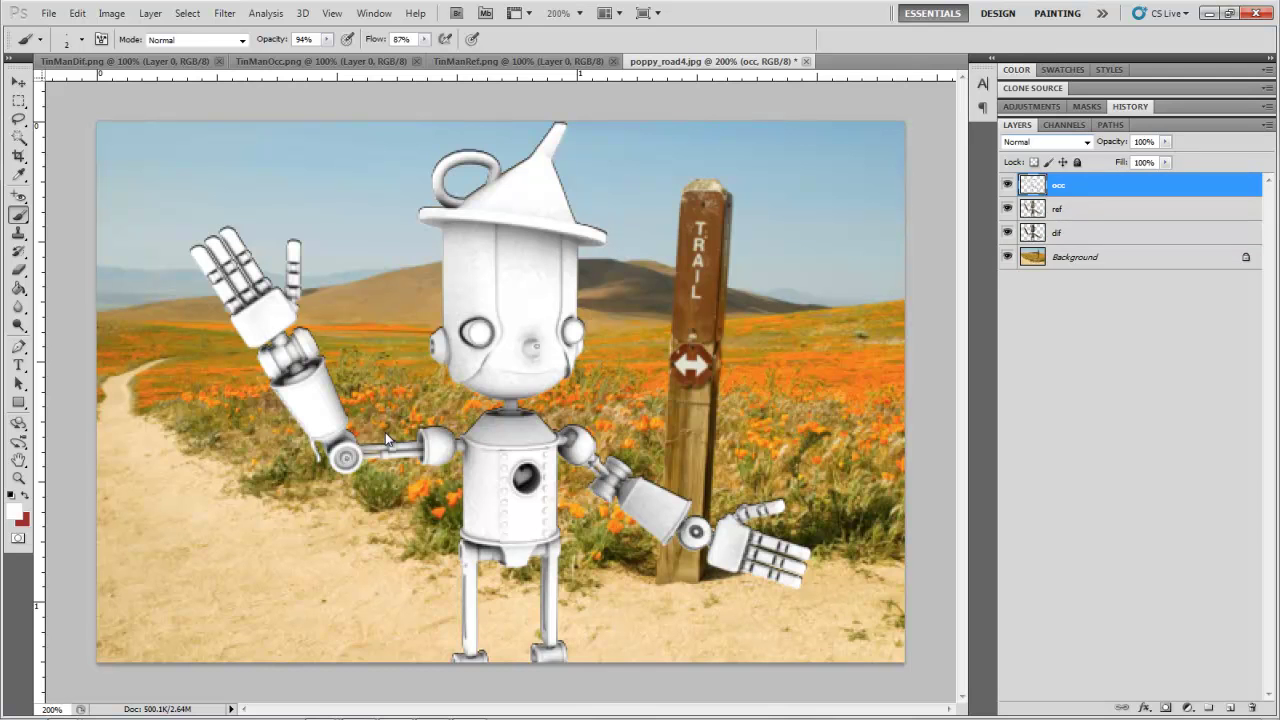
click(1046, 142)
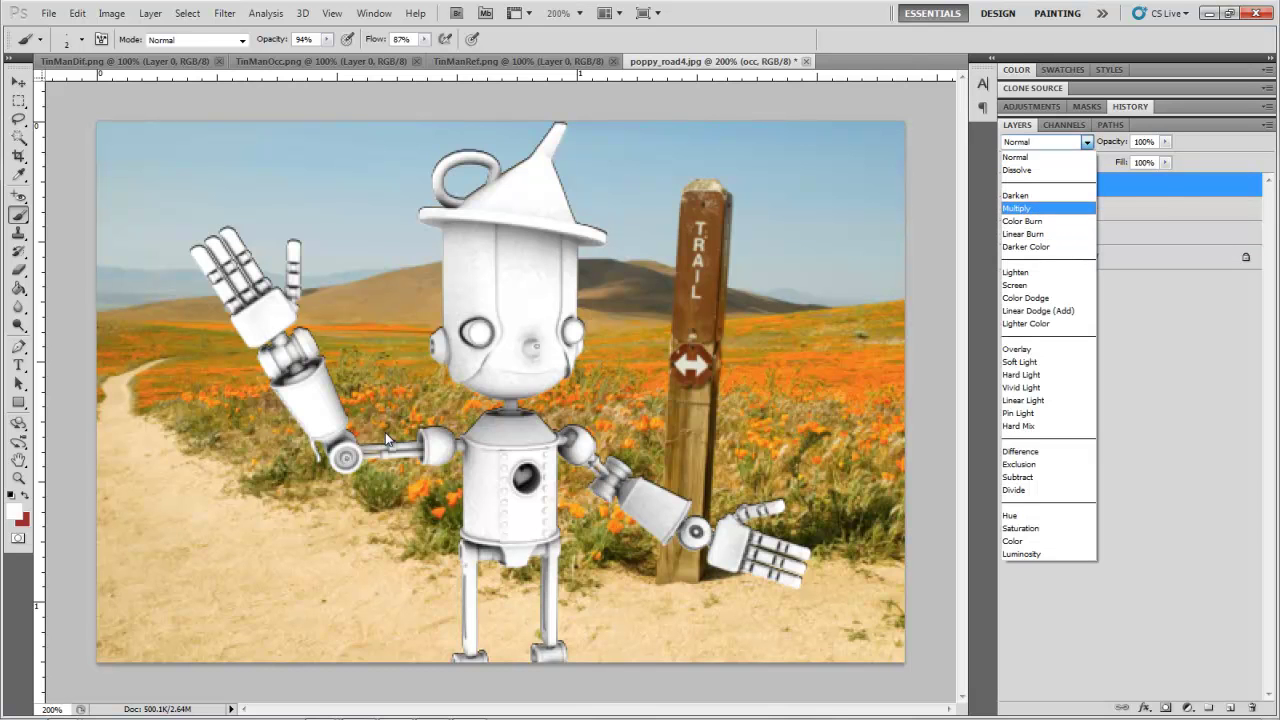
click(1040, 208)
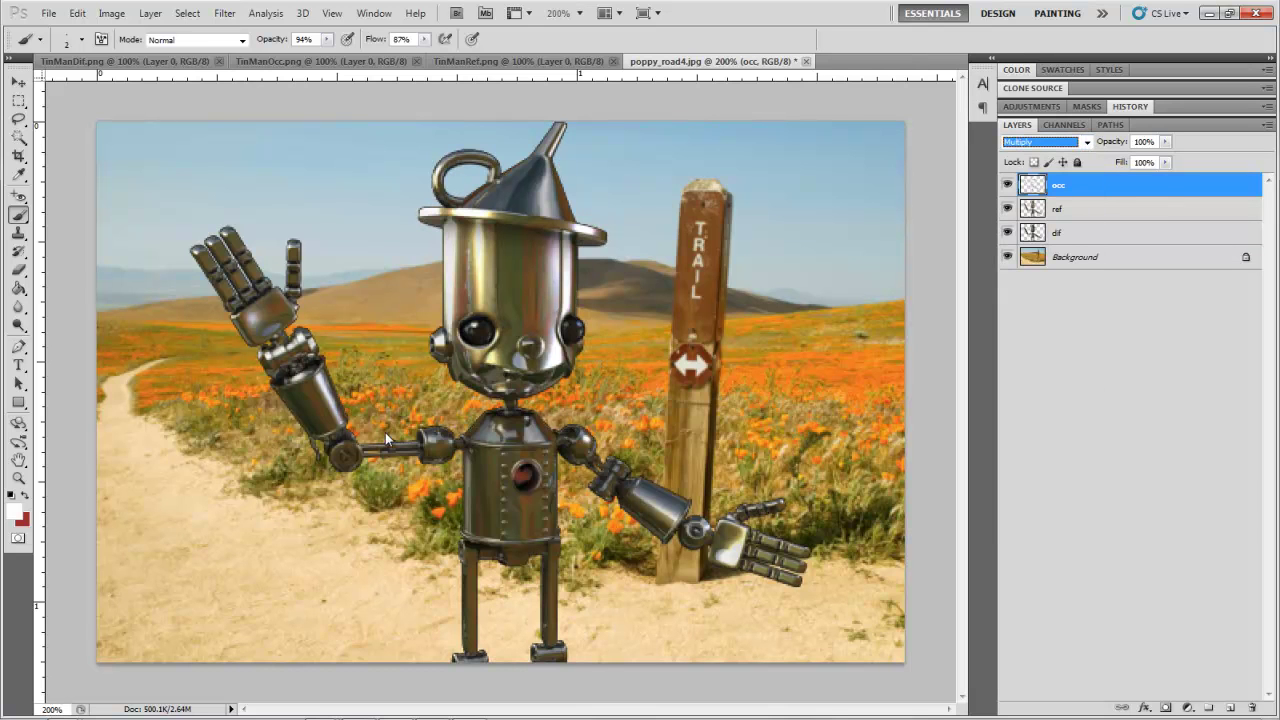
click(1165, 142)
mouse_move(1166, 158)
mouse_down()
mouse_move(1084, 158)
mouse_move(1143, 158)
mouse_up()
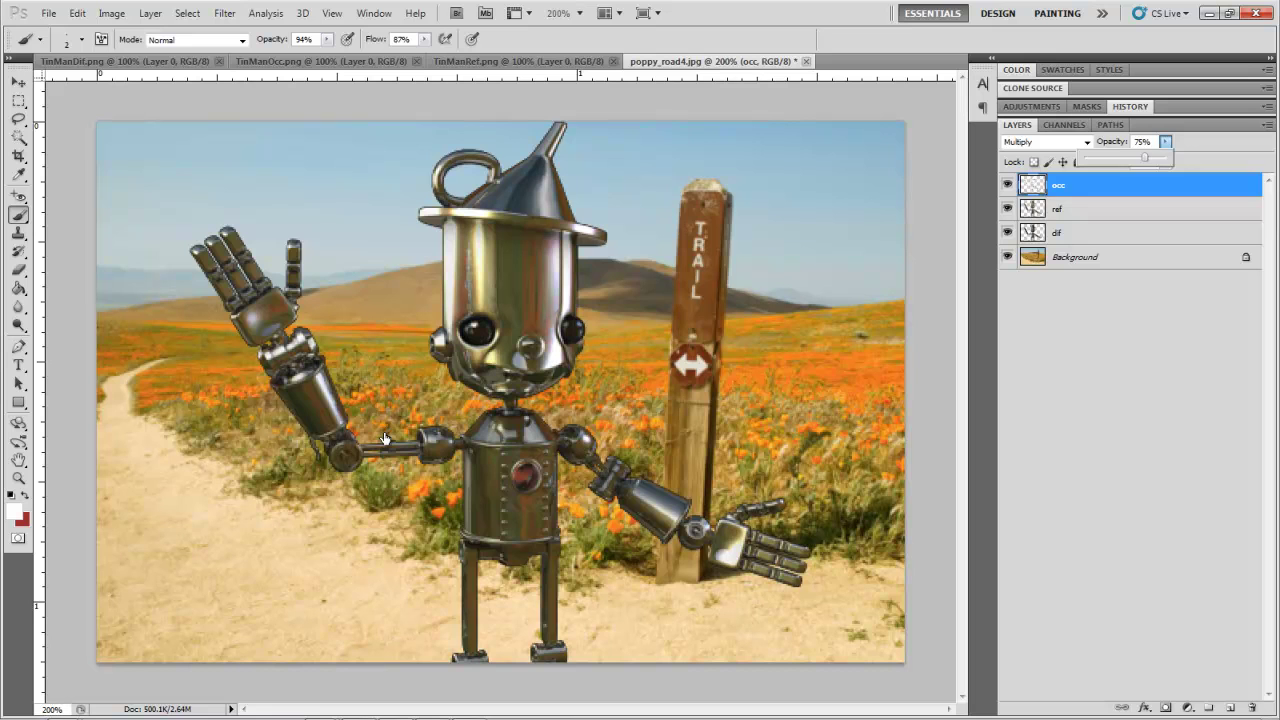
Step: Reduce the ref layer's opacity to 40%
key(alt+bracketleft)
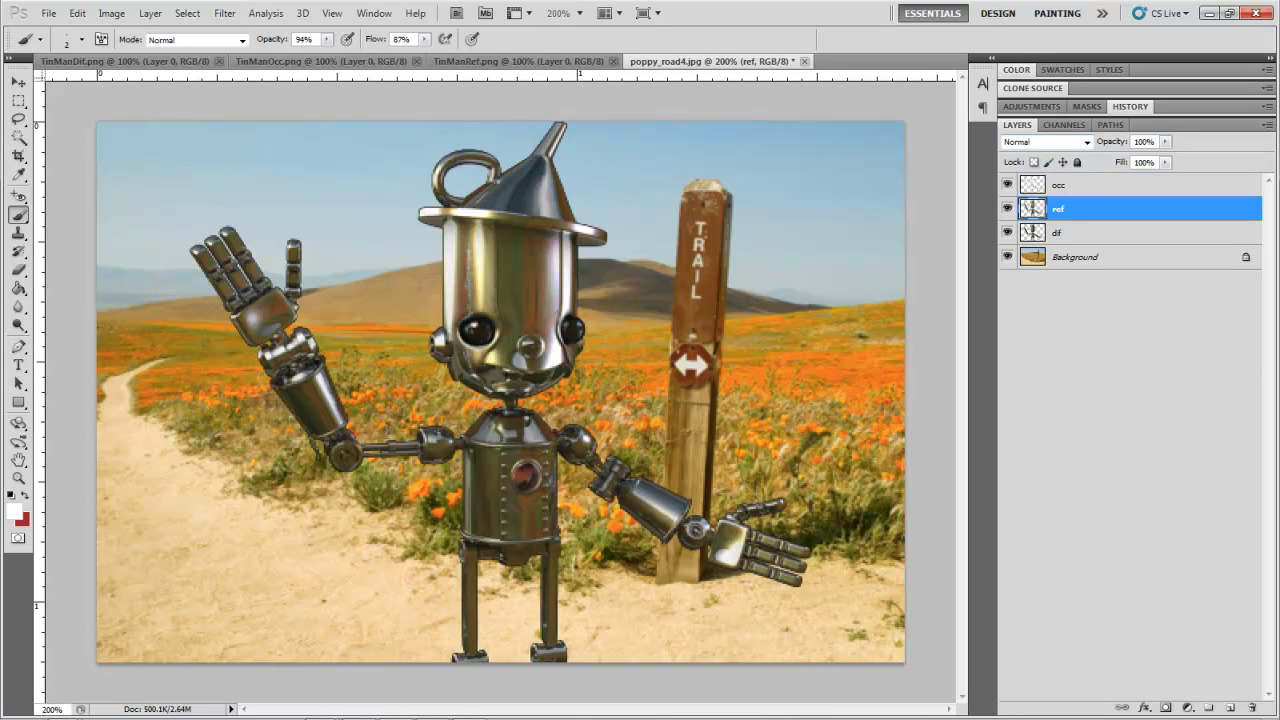
click(1165, 141)
drag(1165, 157, 1116, 157)
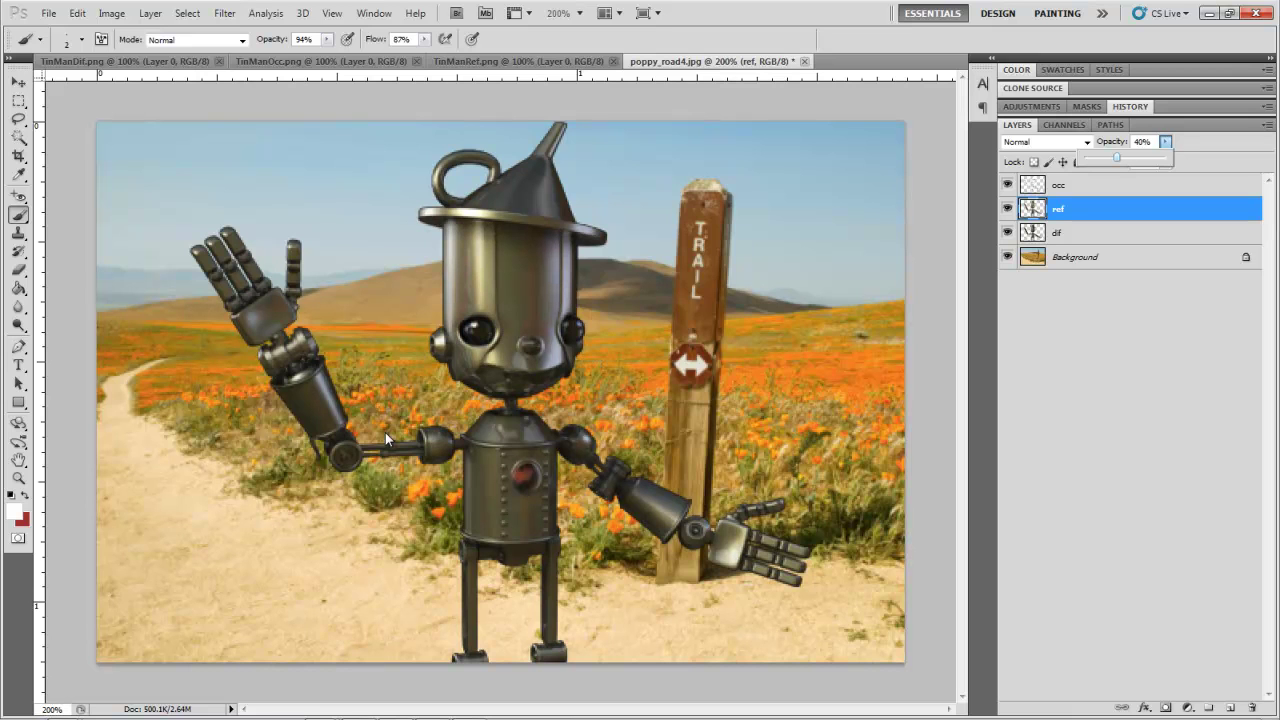
Step: Start an Exposure adjustment on the dif layer and raise its exposure to +2
key(alt+bracketleft)
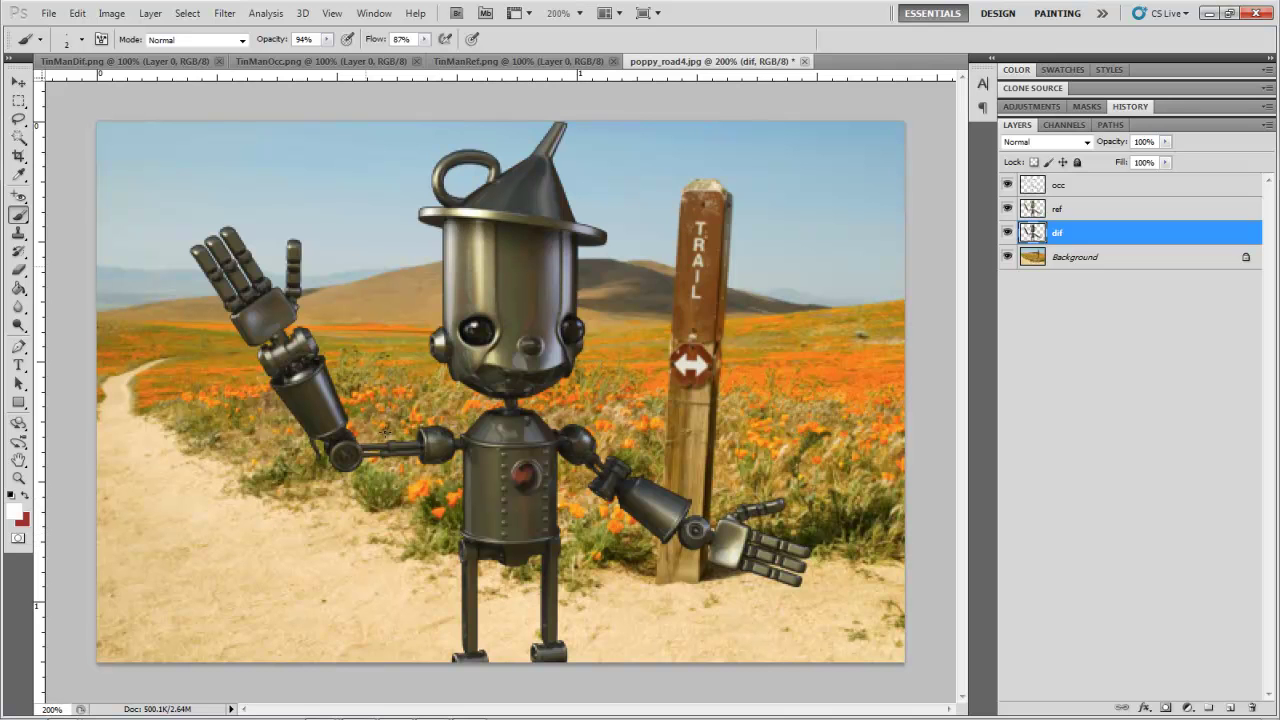
key(alt+i)
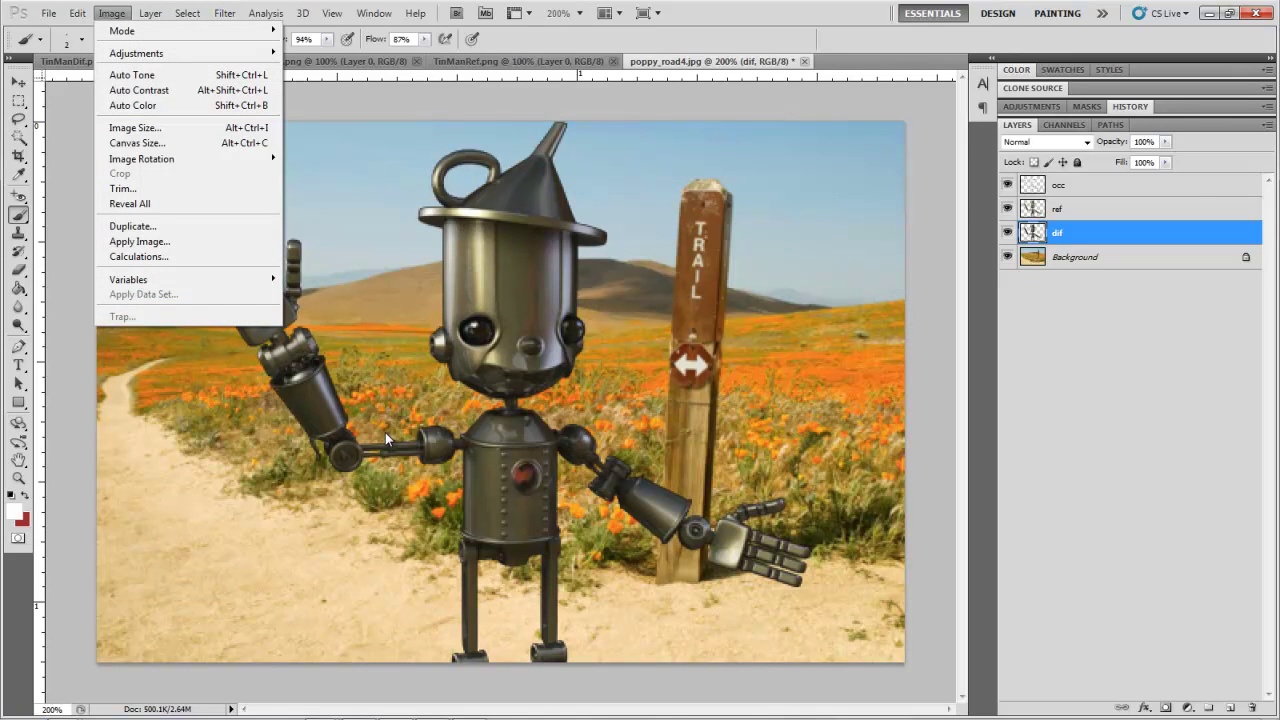
key(a)
key(Down)
key(Down)
key(Down)
key(Down)
key(Down)
key(Up)
key(Return)
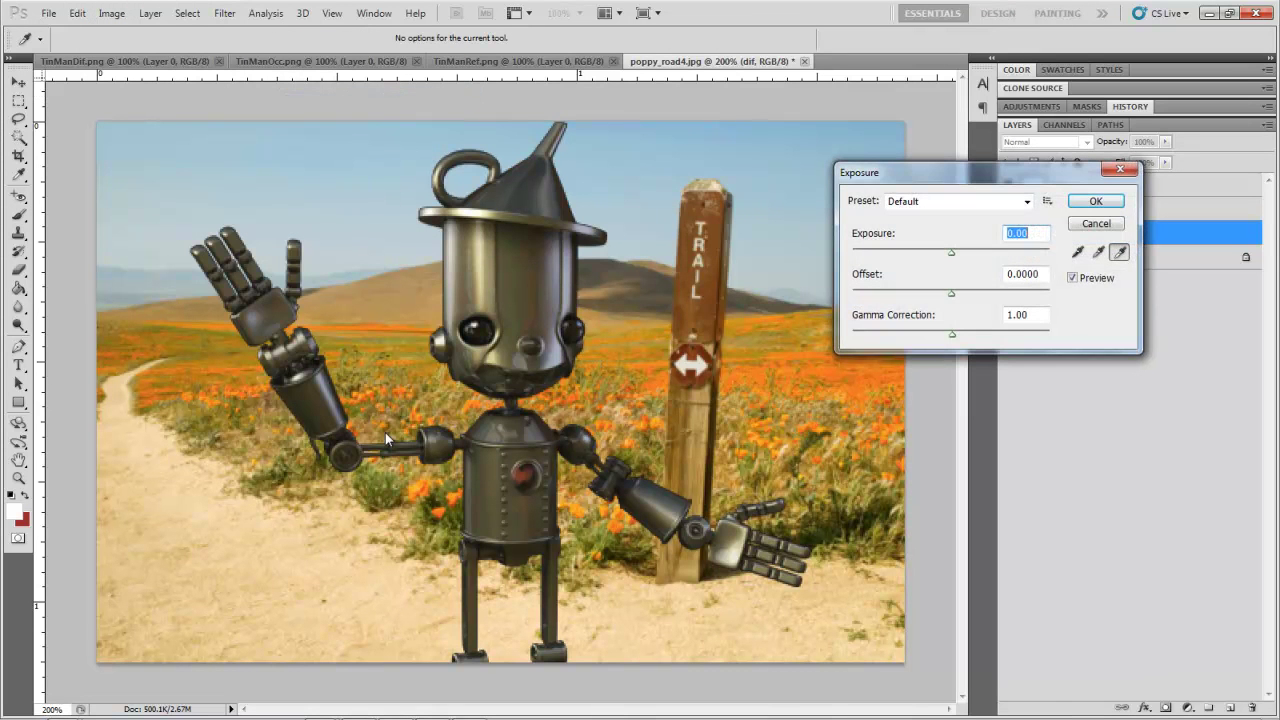
key(shift+Up)
key(shift+Up)
key(shift+Up)
key(shift+Up)
key(shift+Up)
key(shift+Up)
key(shift+Up)
key(shift+Up)
key(shift+Up)
key(shift+Up)
key(shift+Up)
key(shift+Up)
key(shift+Up)
key(shift+Up)
key(shift+Up)
key(shift+Up)
key(shift+Up)
key(shift+Up)
key(shift+Up)
key(shift+Up)
key(shift+Up)
key(shift+Up)
key(shift+Up)
key(shift+Up)
key(shift+Up)
key(Down)
key(Down)
key(Down)
key(Down)
key(Down)
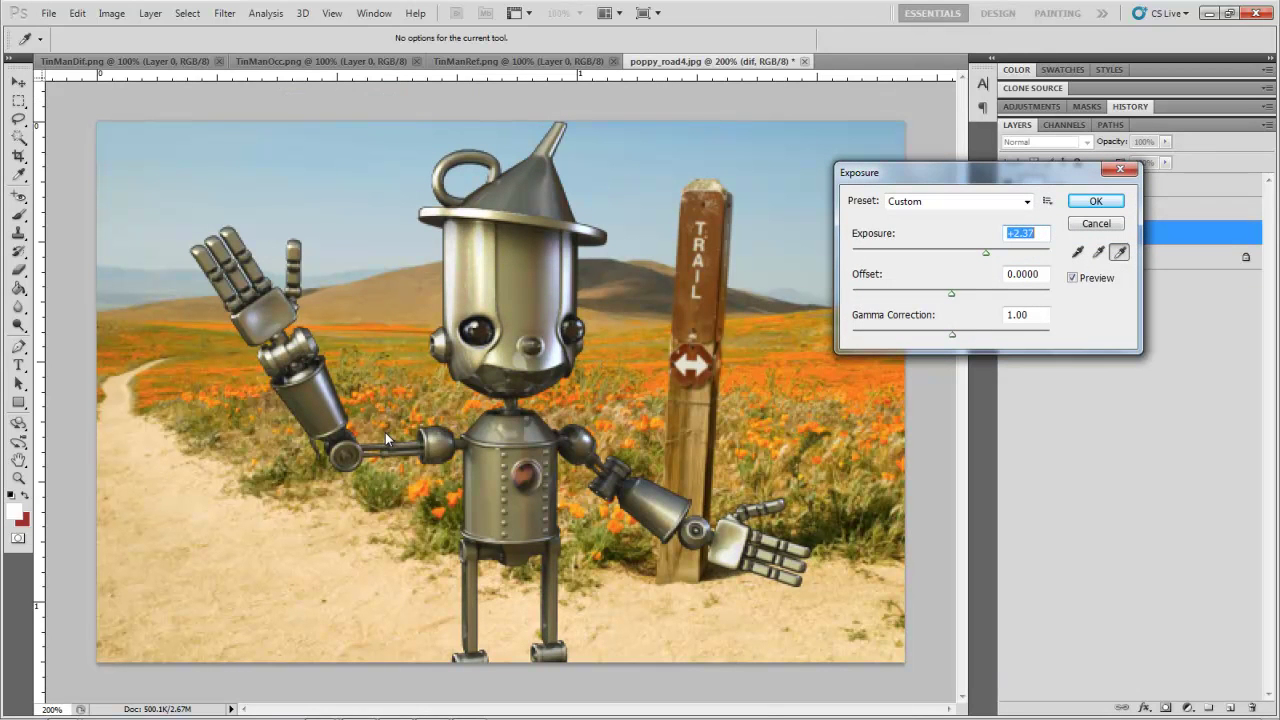
key(Right)
key(BackSpace)
key(BackSpace)
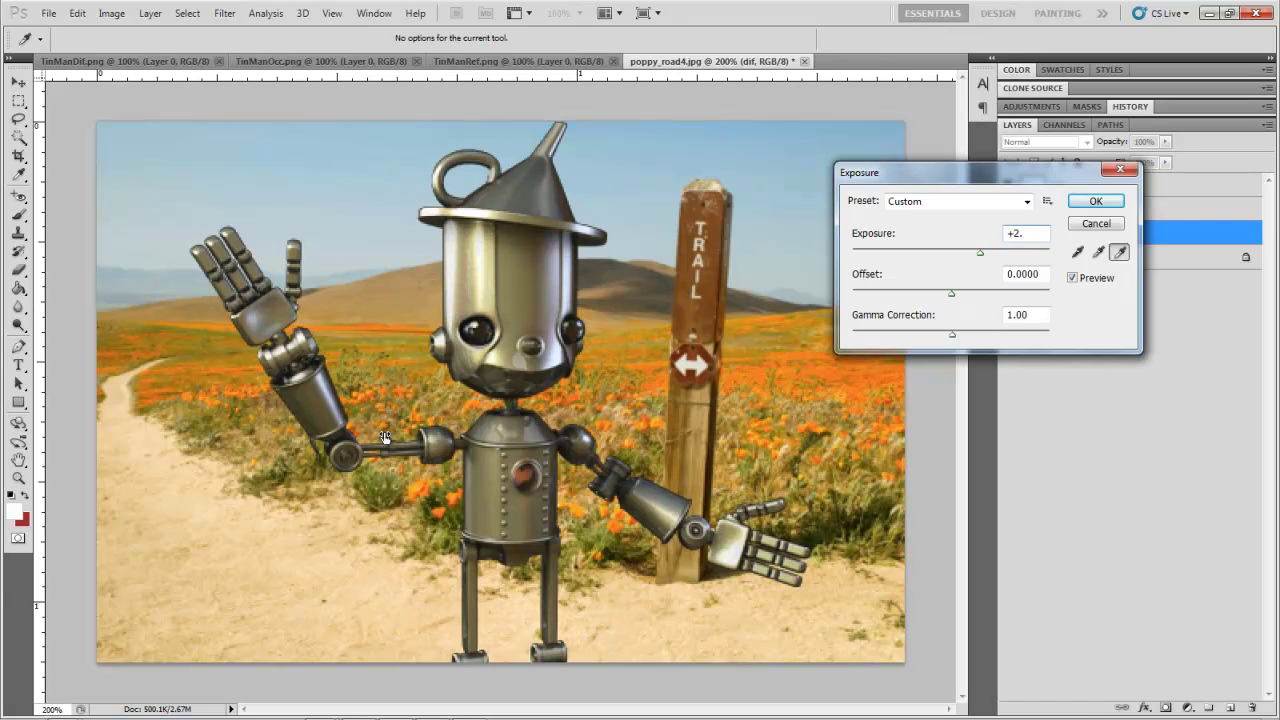
Step: Set the Exposure adjustment's gamma correction to 1.2 and apply it to the dif layer
click(1028, 315)
key(shift+Left)
key(shift+Left)
text(2)
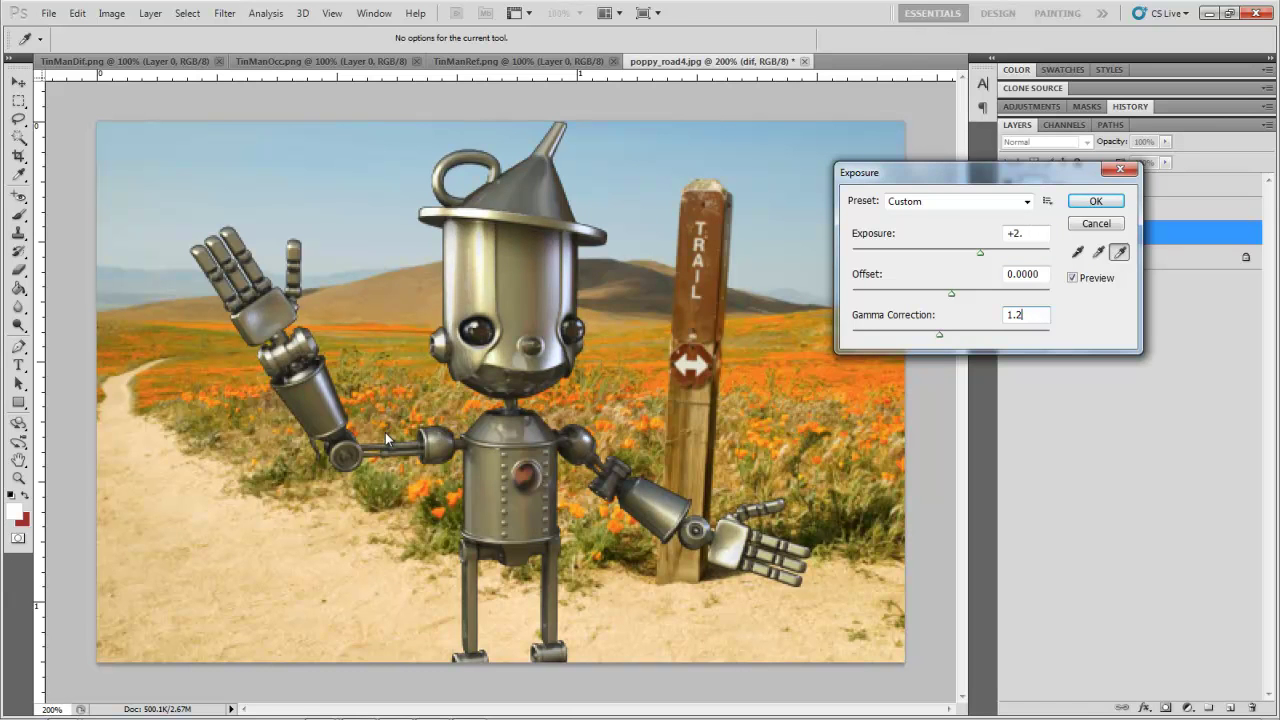
key(Return)
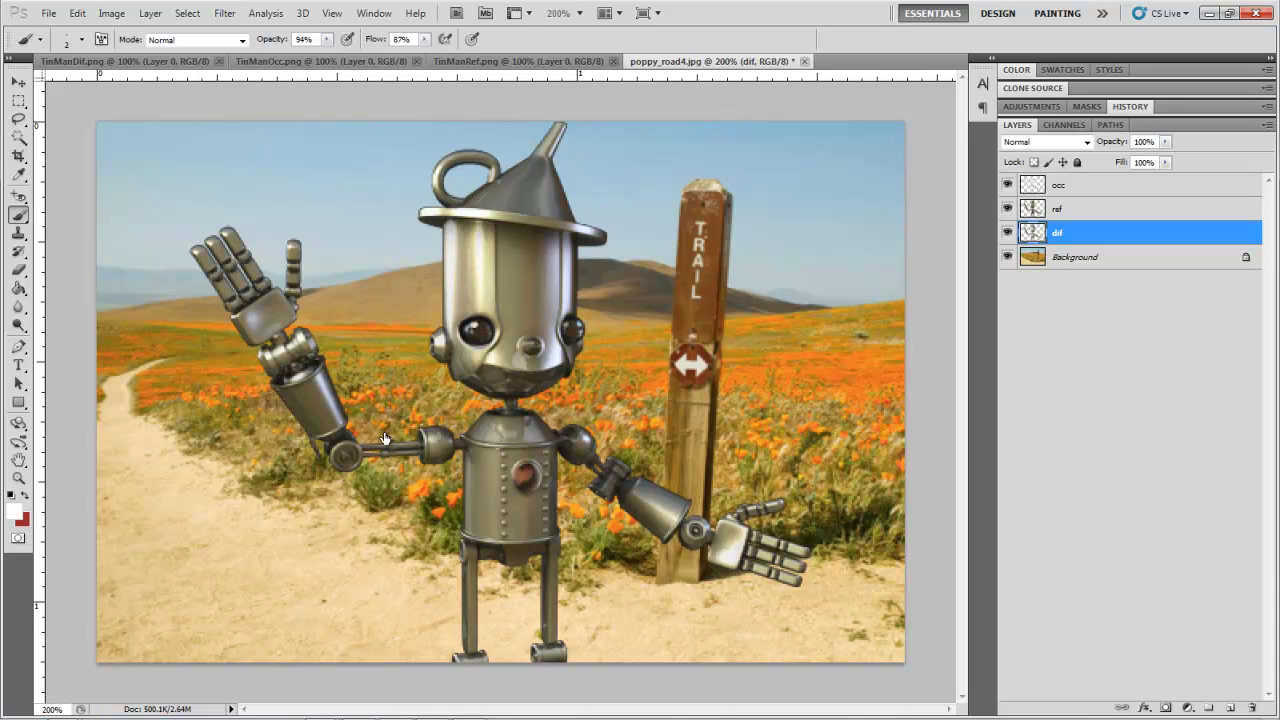
Step: Scale the dif, ref and occ layers together to about 84% and position the tin man with his whole hat inside the photo
key(alt+shift+bracketright)
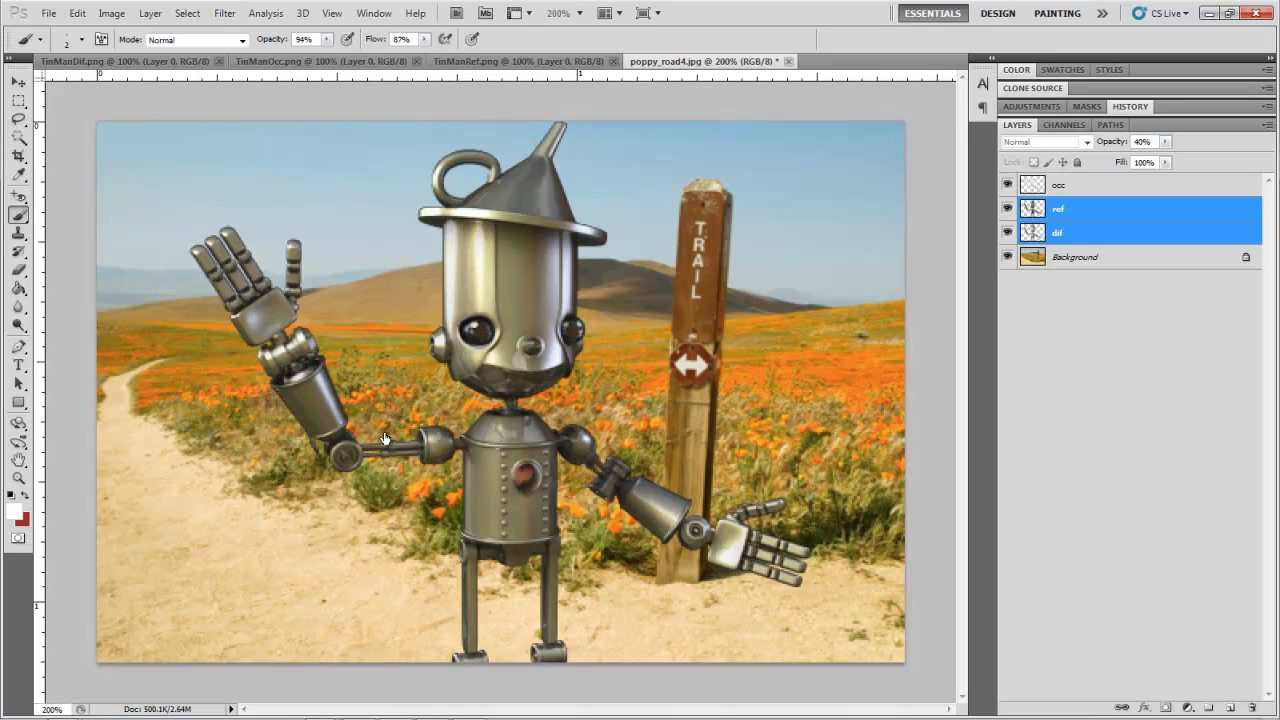
key(alt+shift+bracketright)
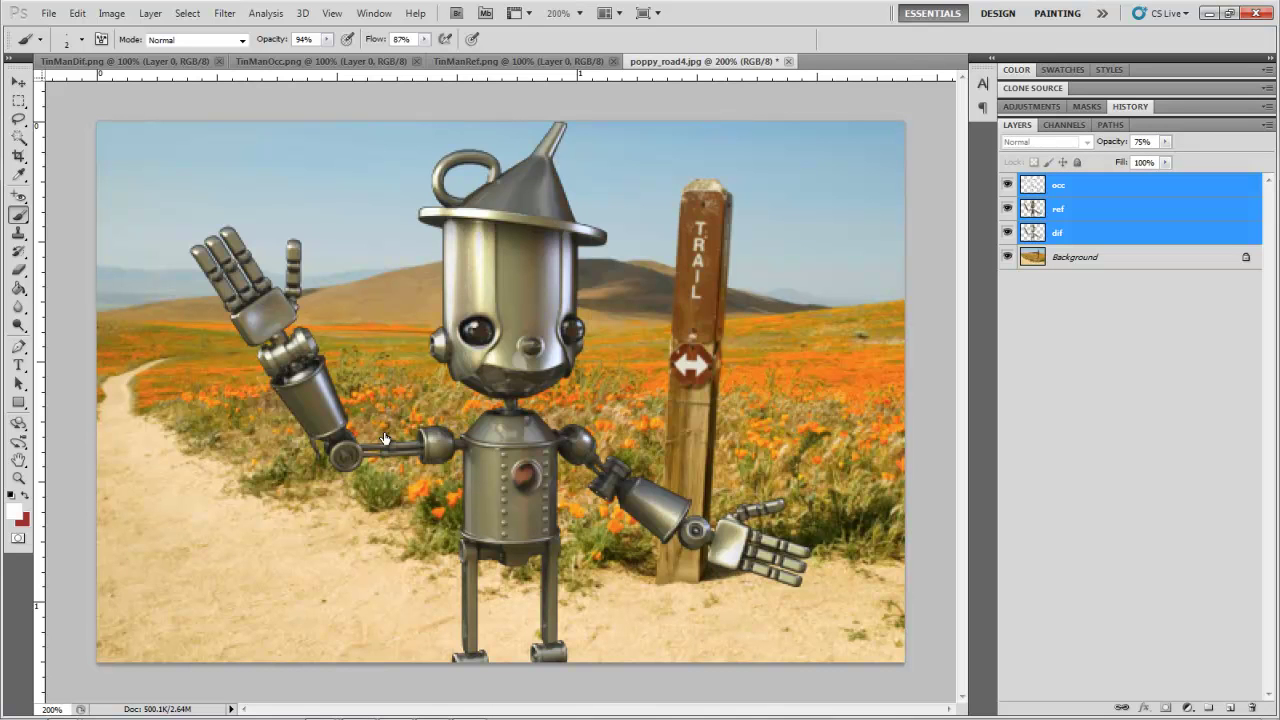
key(ctrl+t)
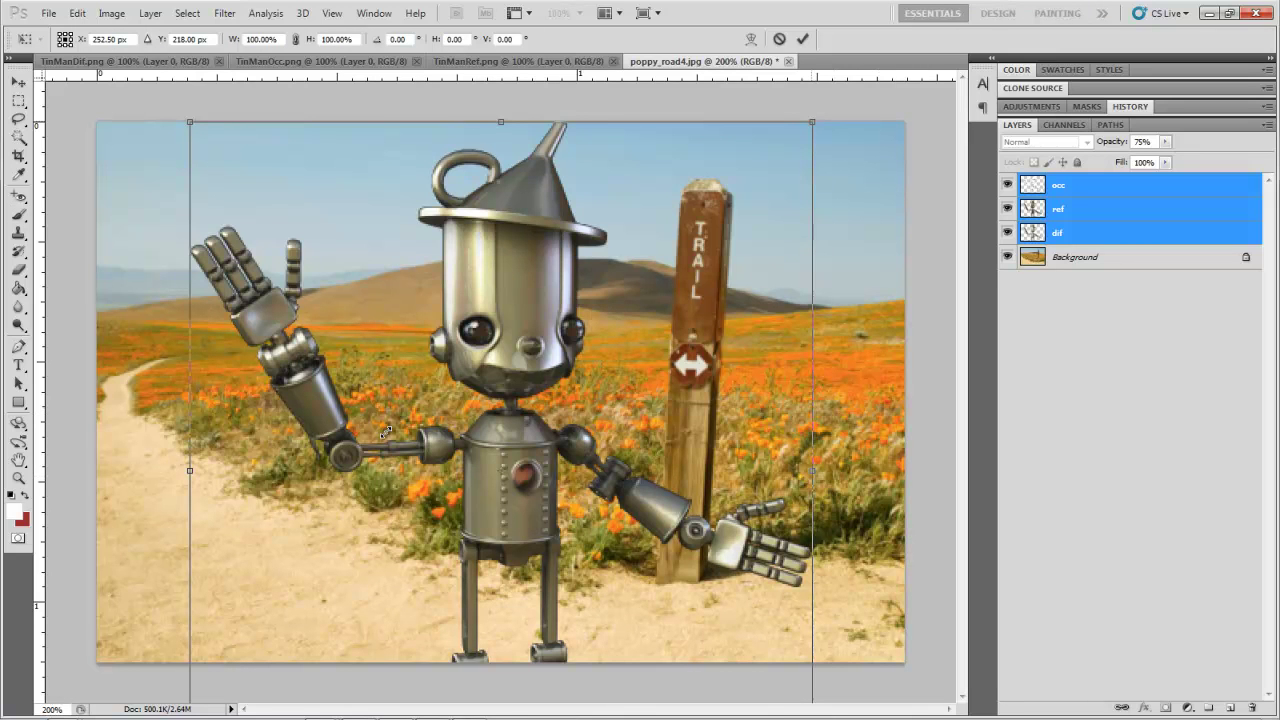
shift+drag(812, 122, 692, 256)
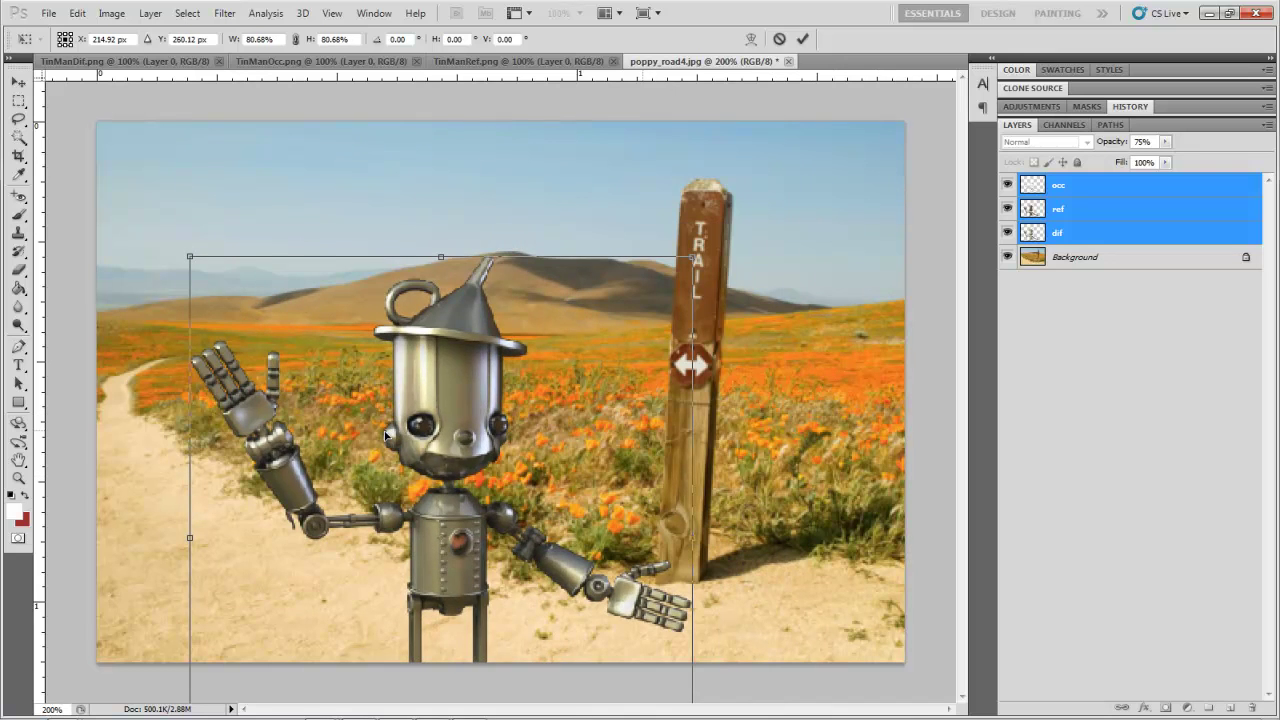
mouse_move(385, 435)
shift+mouse_down()
mouse_move(385, 309)
mouse_move(385, 445)
shift+mouse_up()
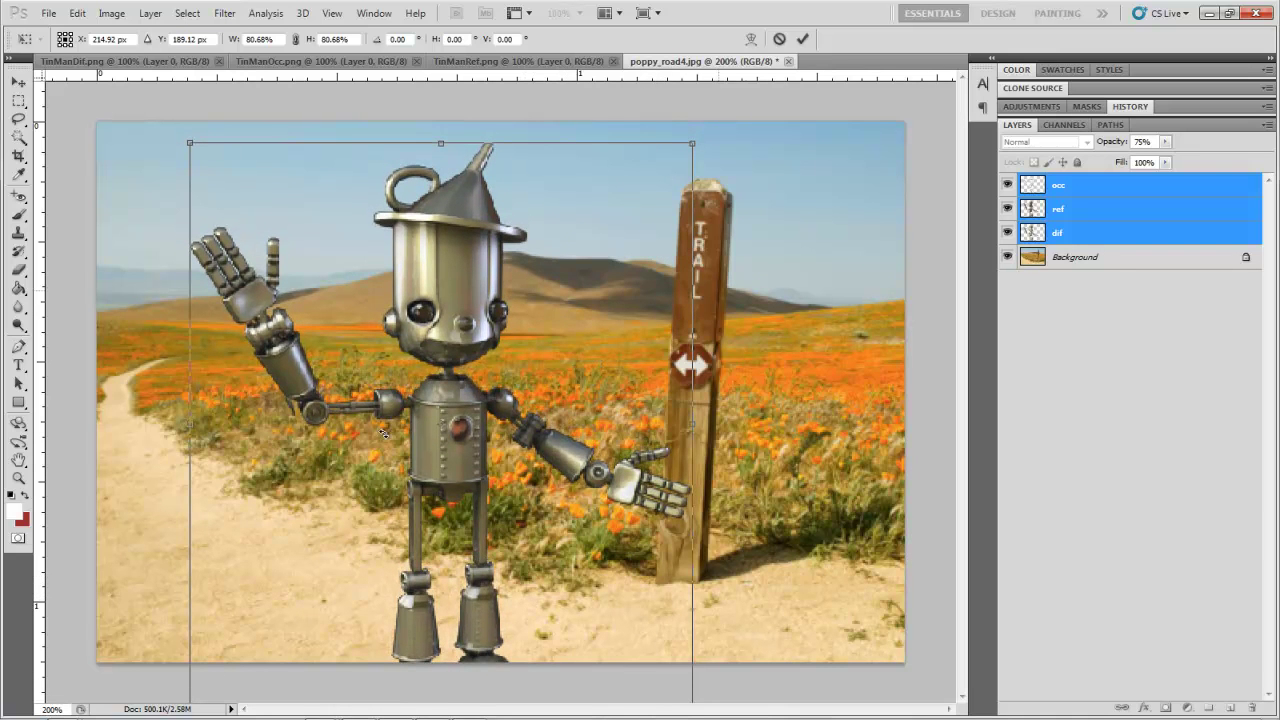
shift+drag(692, 143, 715, 117)
shift+drag(386, 432, 386, 436)
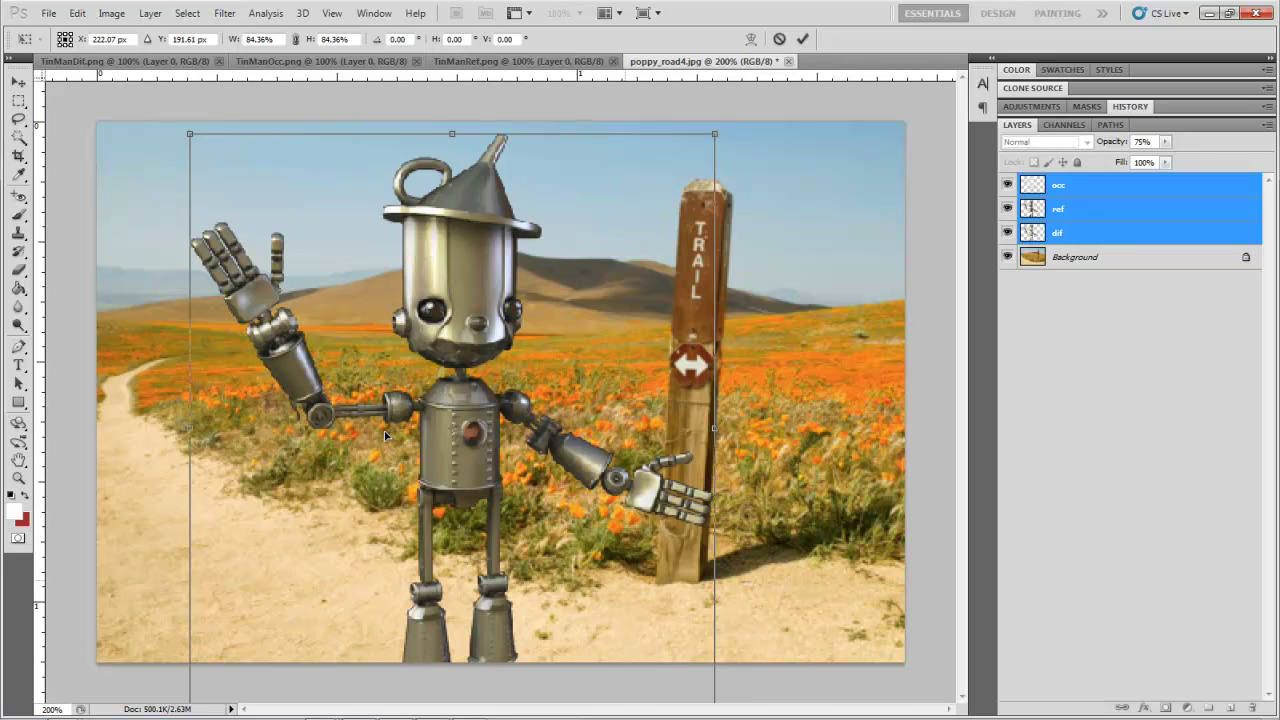
key(Return)
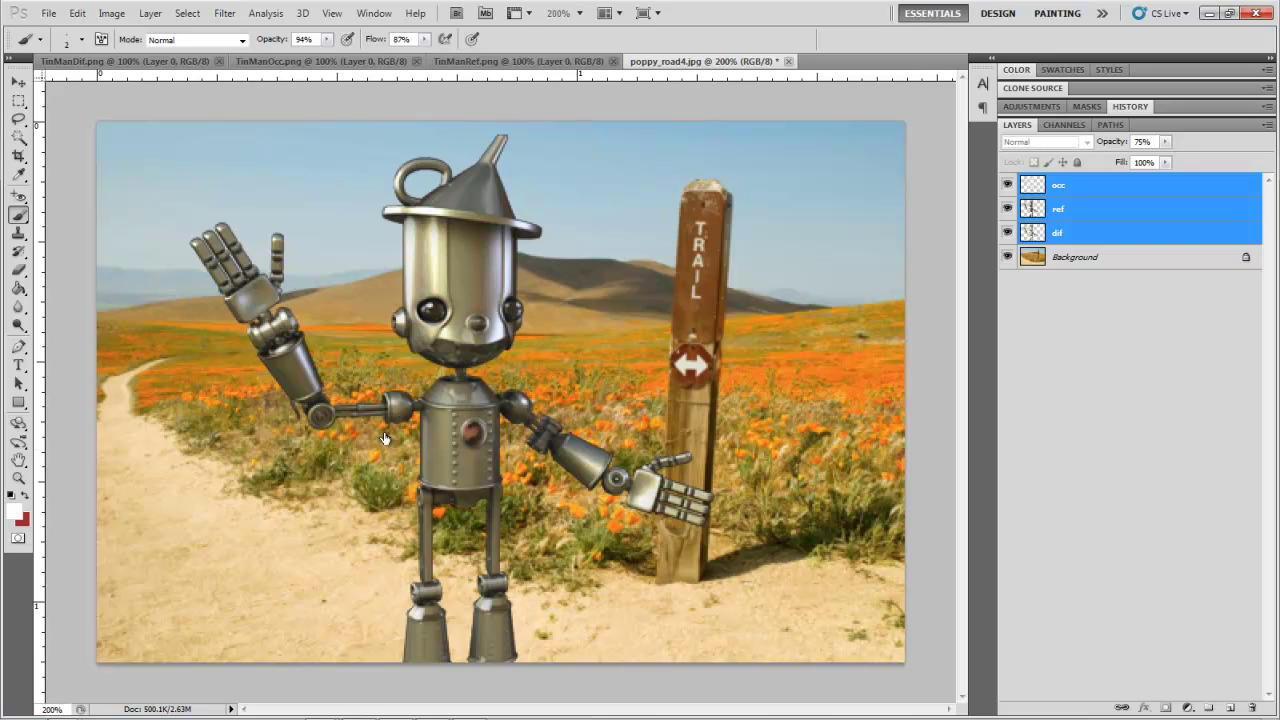
Step: Toggle the visibility of the ref and dif layers to compare their effect on the tin man
click(1007, 209)
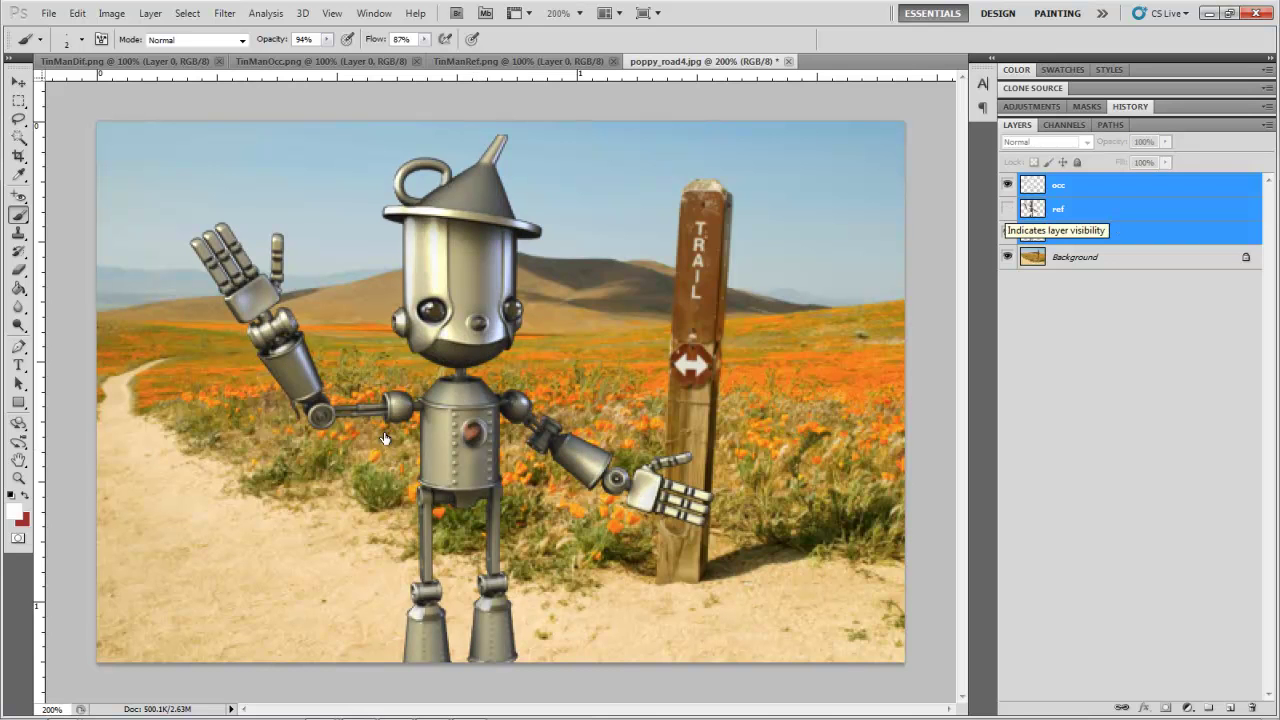
click(1007, 209)
click(1007, 232)
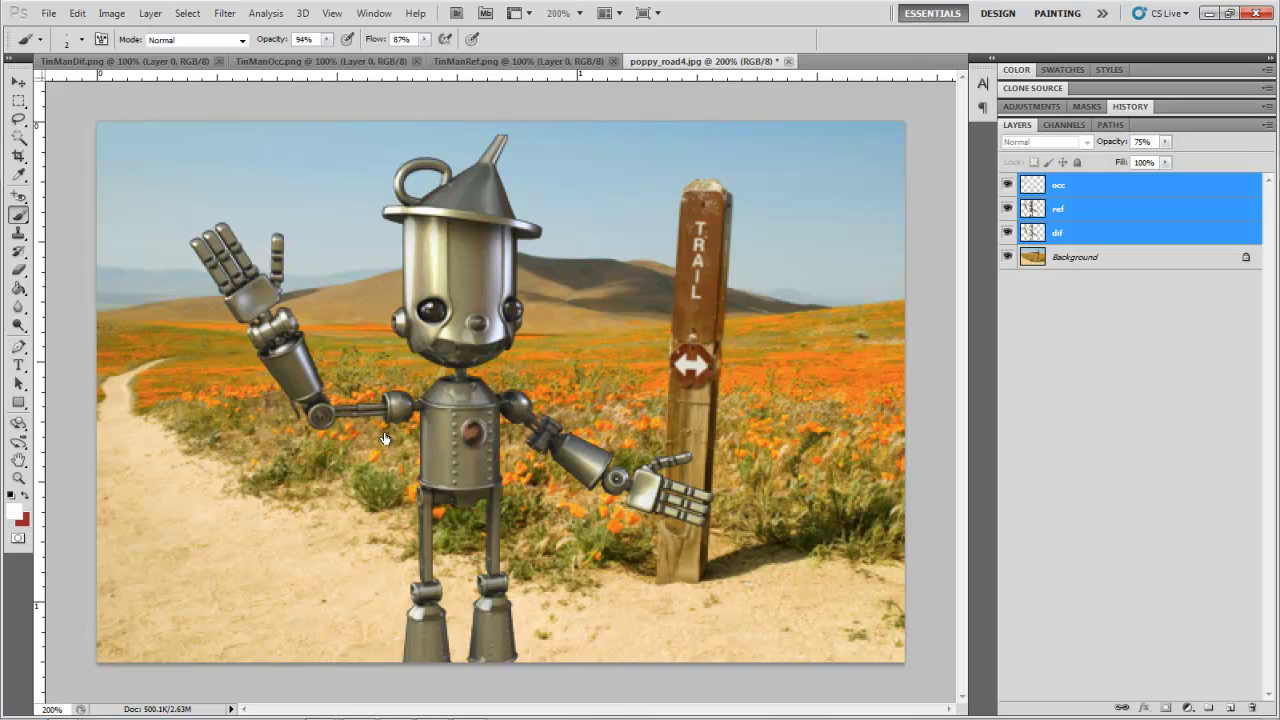
Step: Add a new empty layer between the dif and ref layers and make dark red the Brush colour
key(ctrl+alt+z)
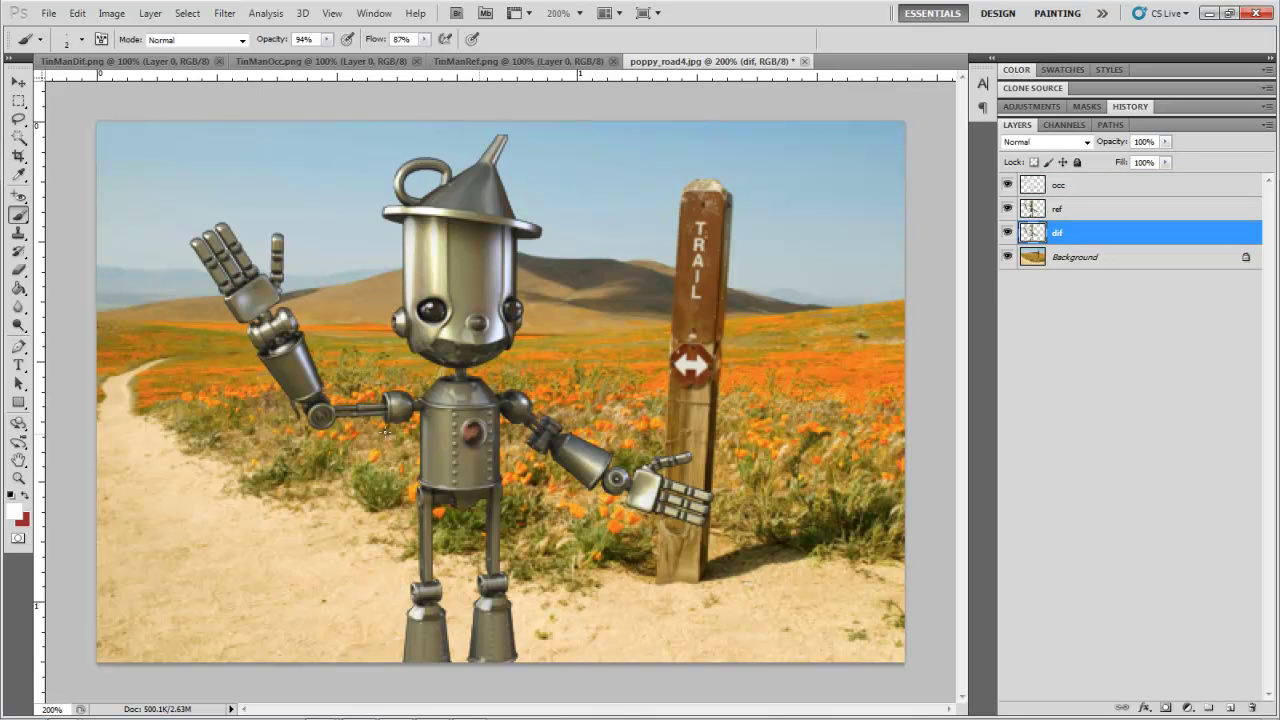
key(m)
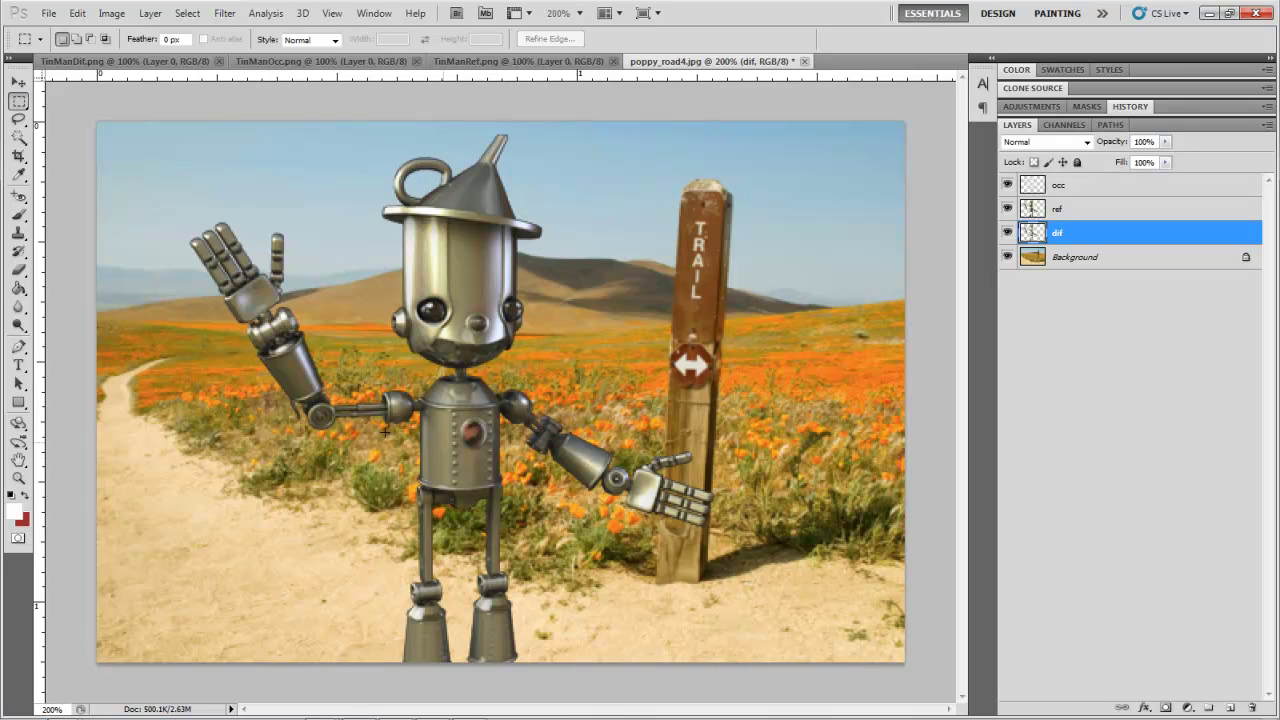
key(x)
key(b)
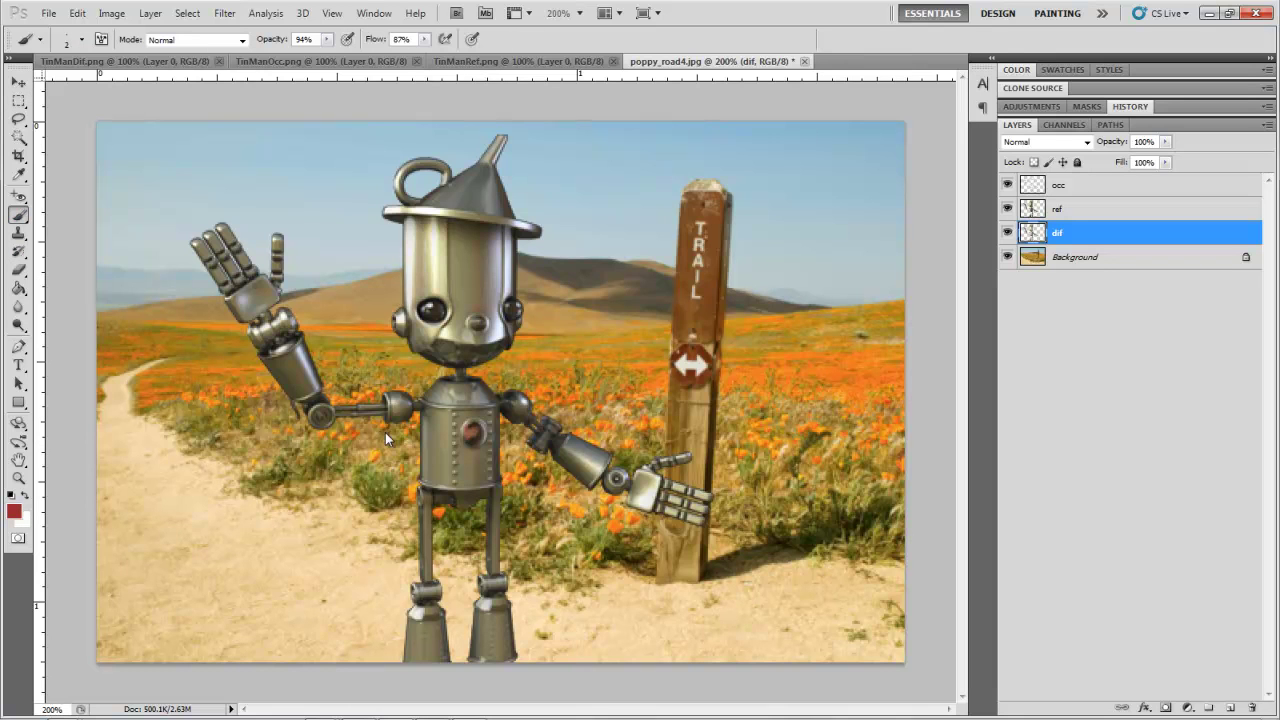
click(1230, 692)
click(1230, 707)
drag(1067, 185, 1067, 246)
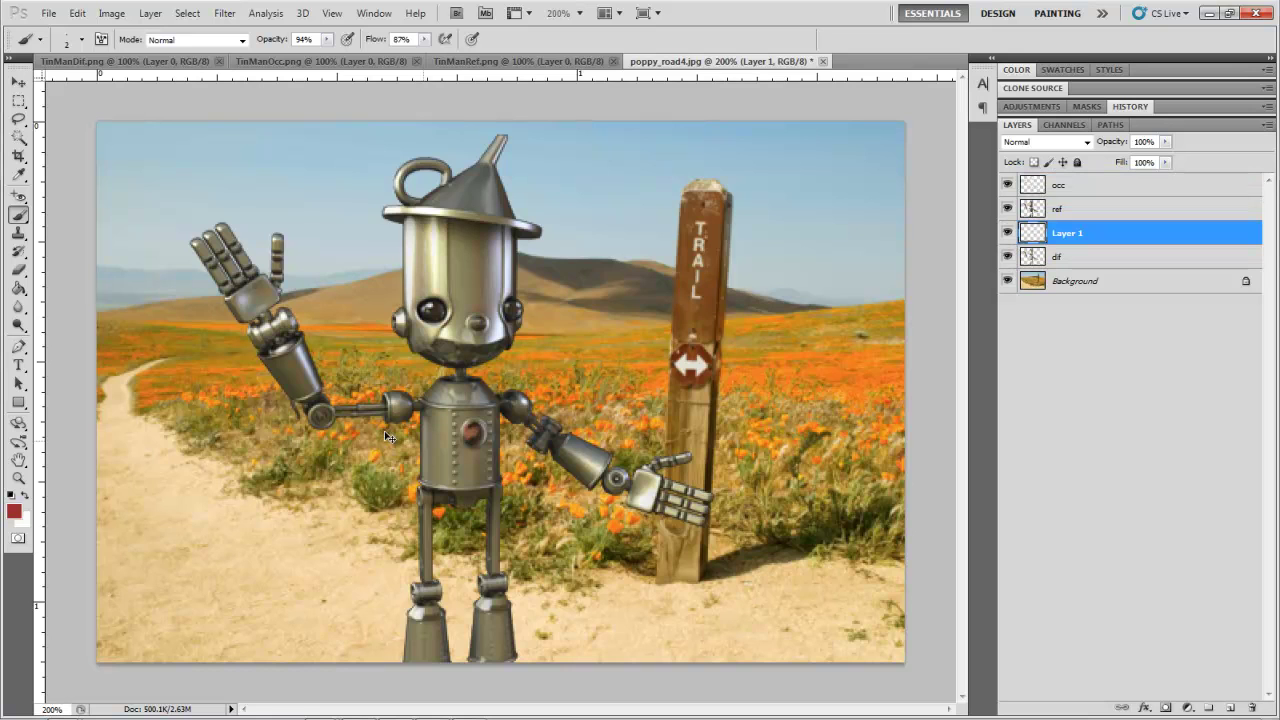
Step: Paint the heart in the tin man's chest window dark red on the new layer and dab a small white highlight on it
alt+scroll(385, 431, up, 2)
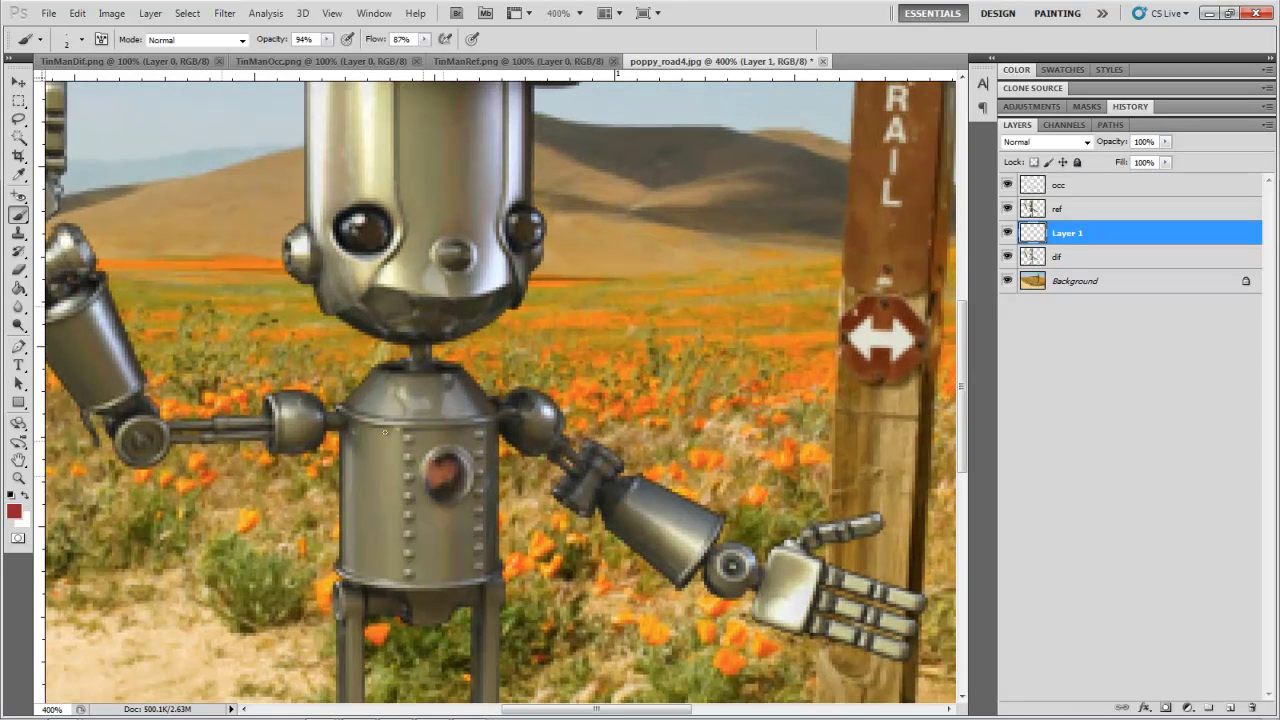
drag(441, 466, 447, 473)
drag(430, 486, 437, 490)
key(x)
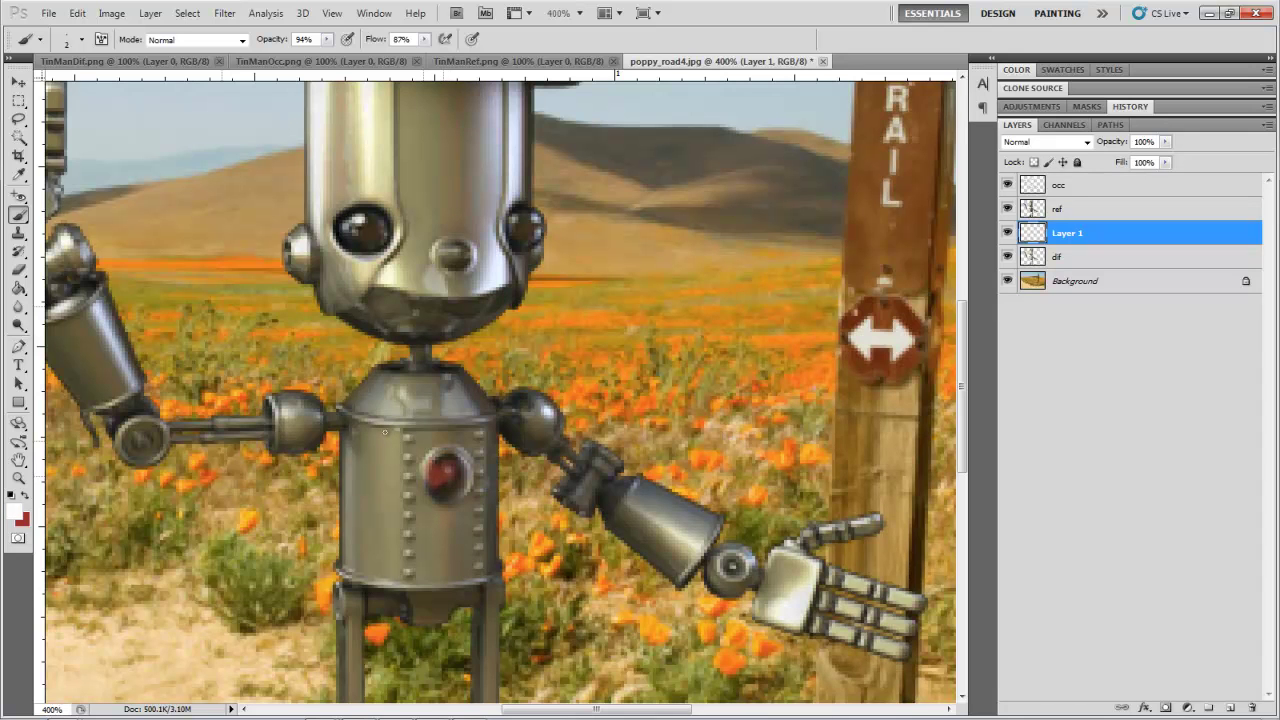
click(448, 476)
key(ctrl+minus)
key(ctrl+minus)
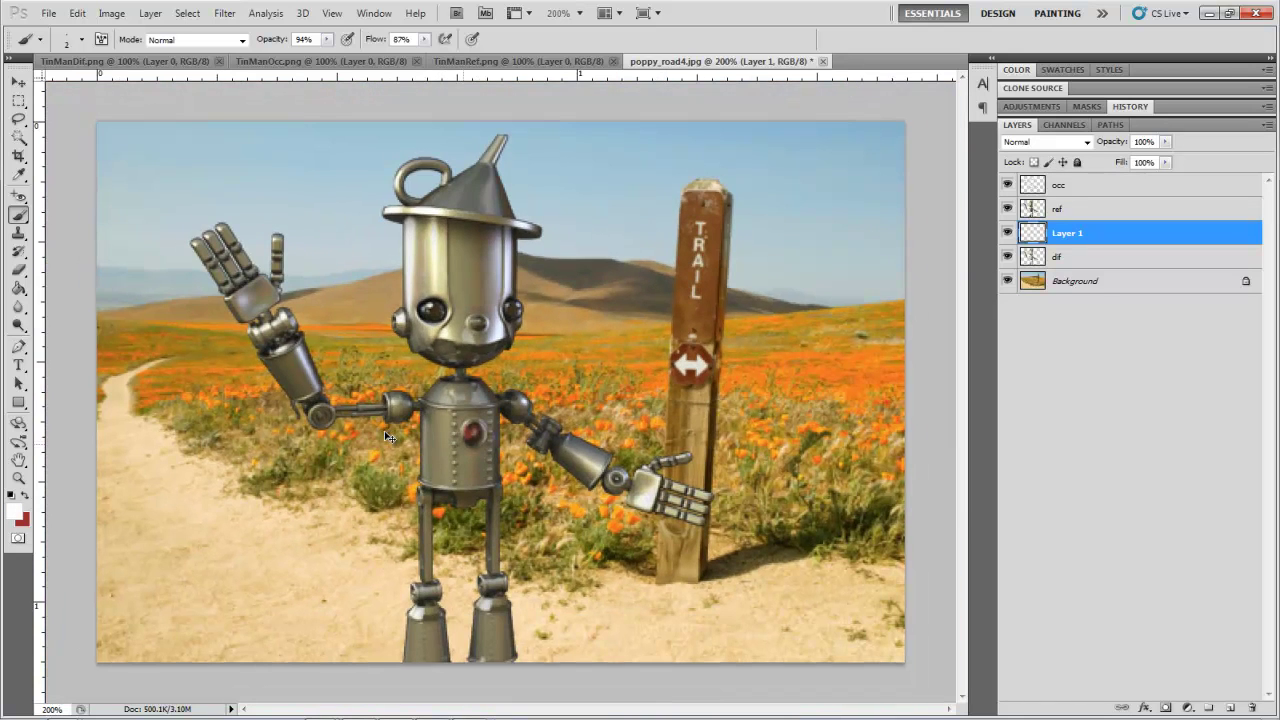